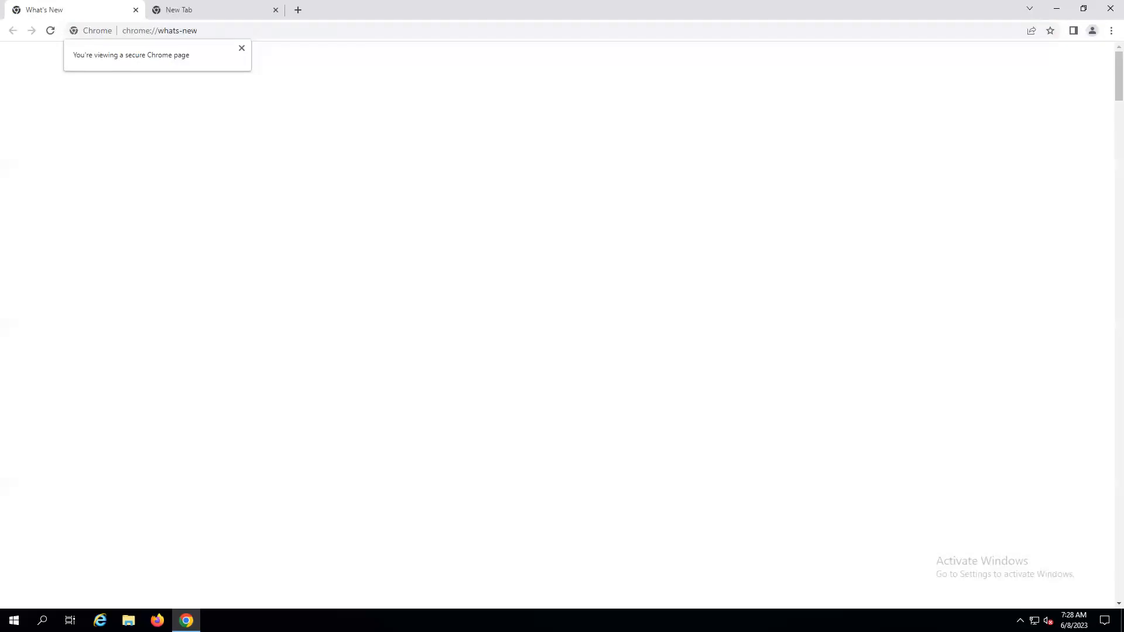
Close the extra tab and open the iLO web page at 172.17.100.1.
click(277, 9)
click(212, 32)
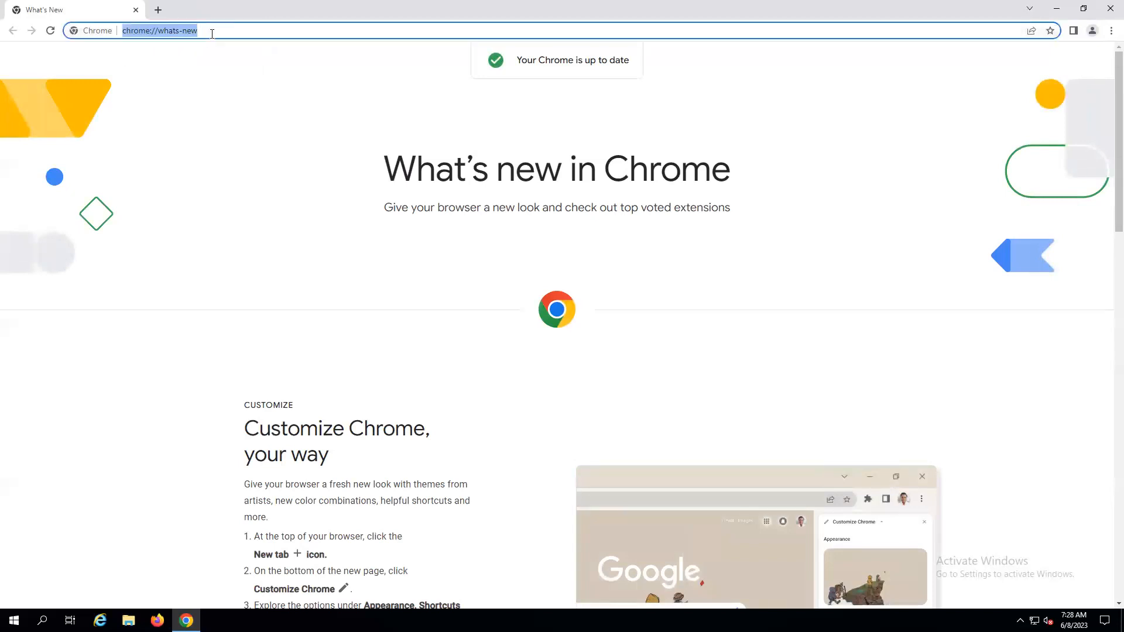
text(172)
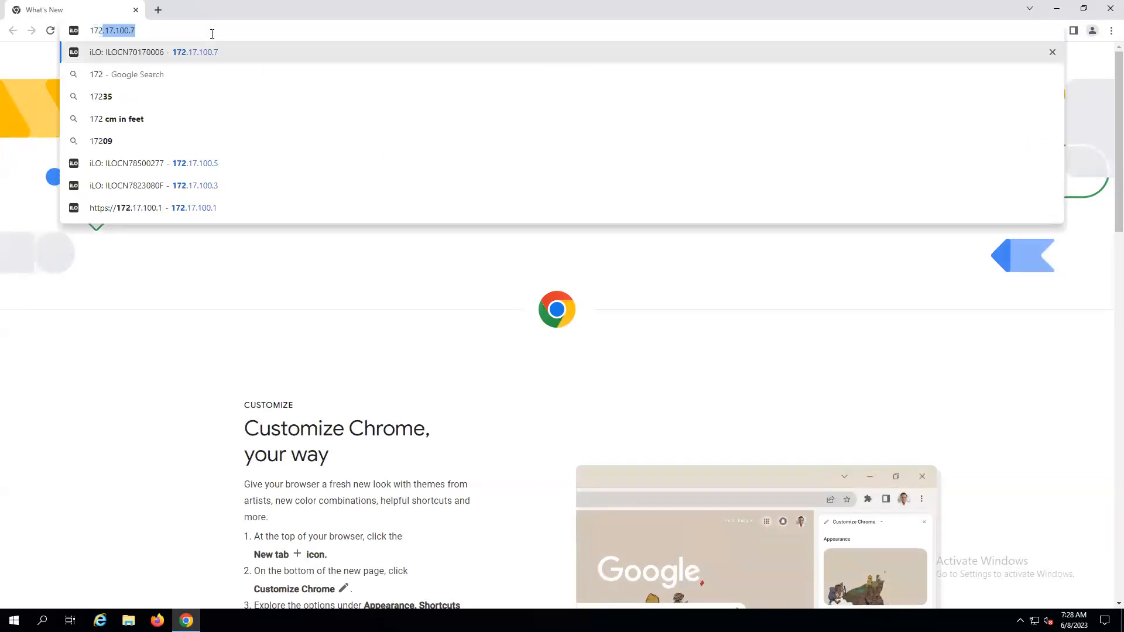
text(.)
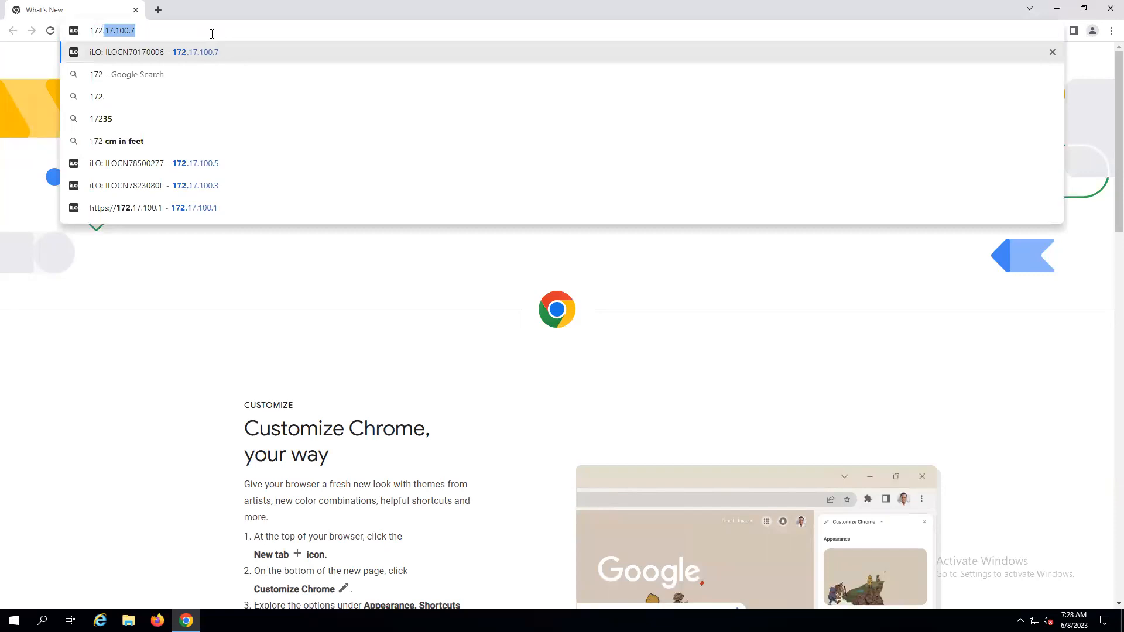
text(17.100.1)
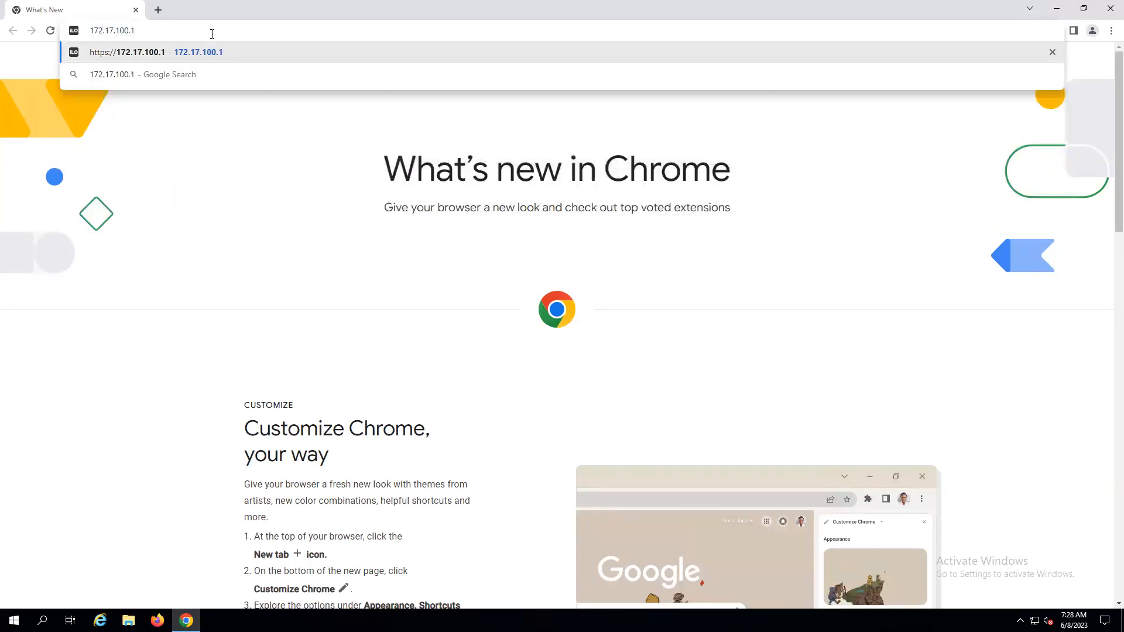
key(Return)
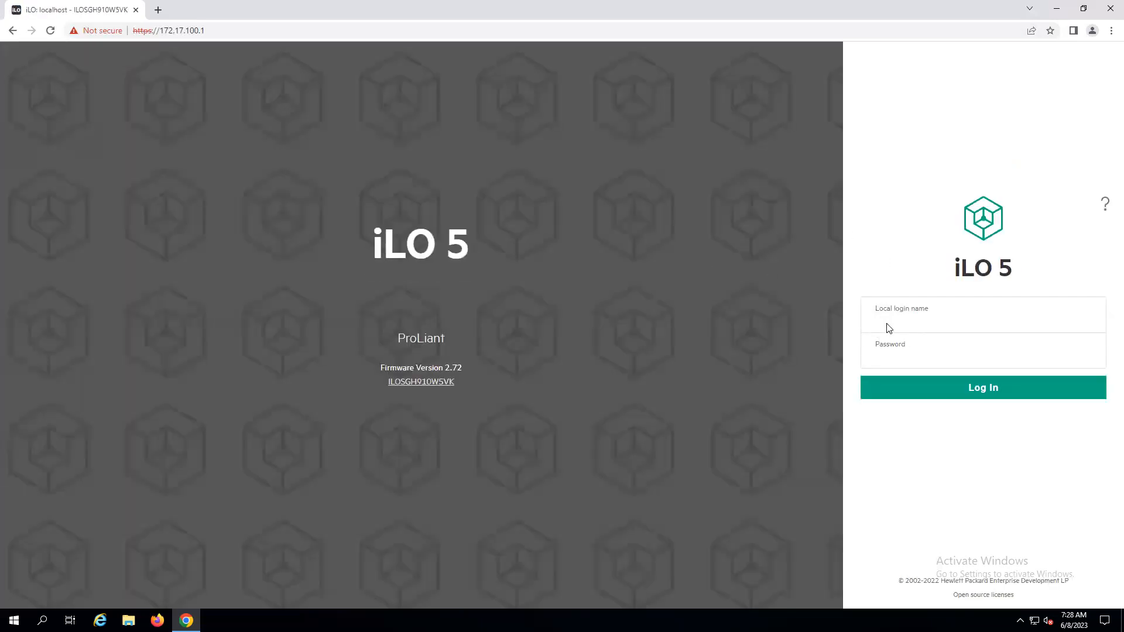
Log in to iLO 5 with the Administrator login name and the account password.
text(Administrator******)
key(Return)
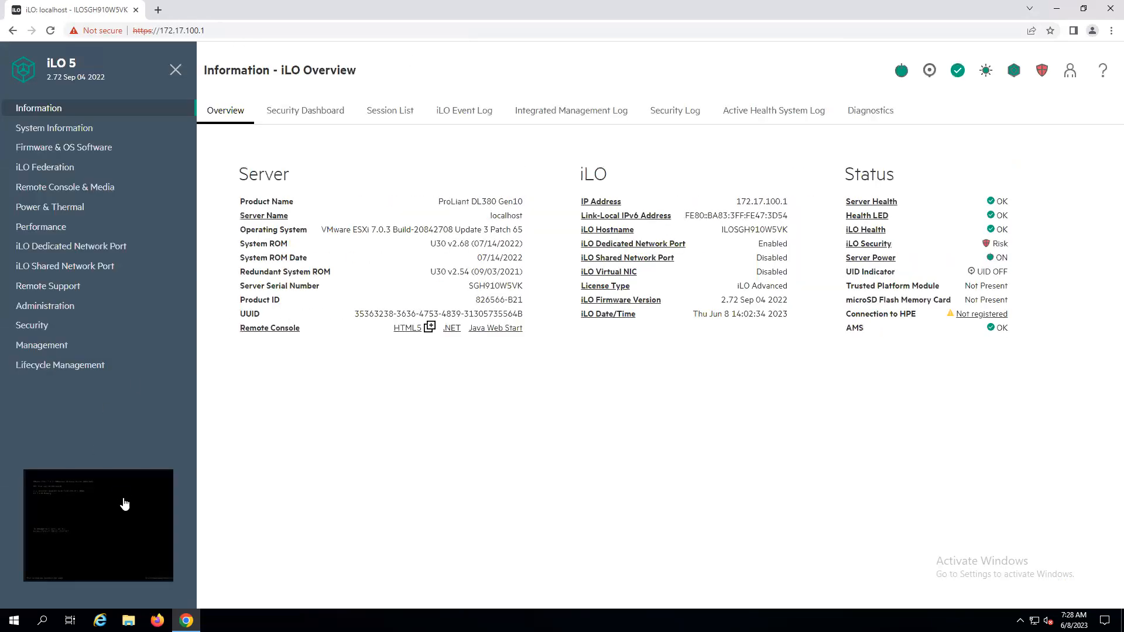
Launch the HTML5 remote console, reposition its window, and send F2 to open the ESXi system customization.
click(83, 514)
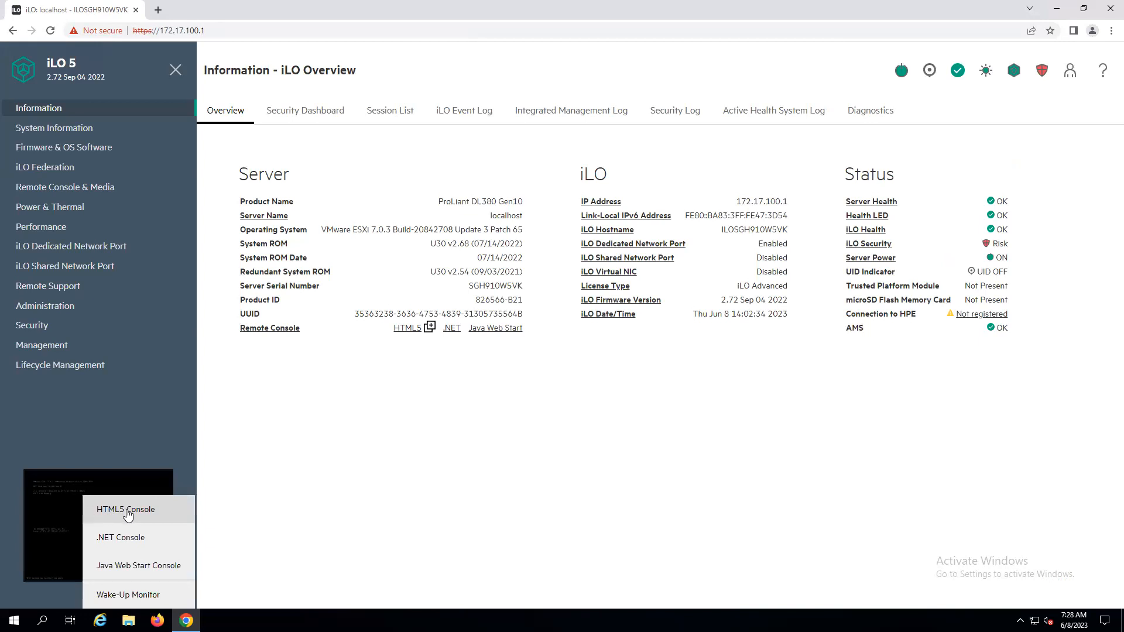
click(126, 510)
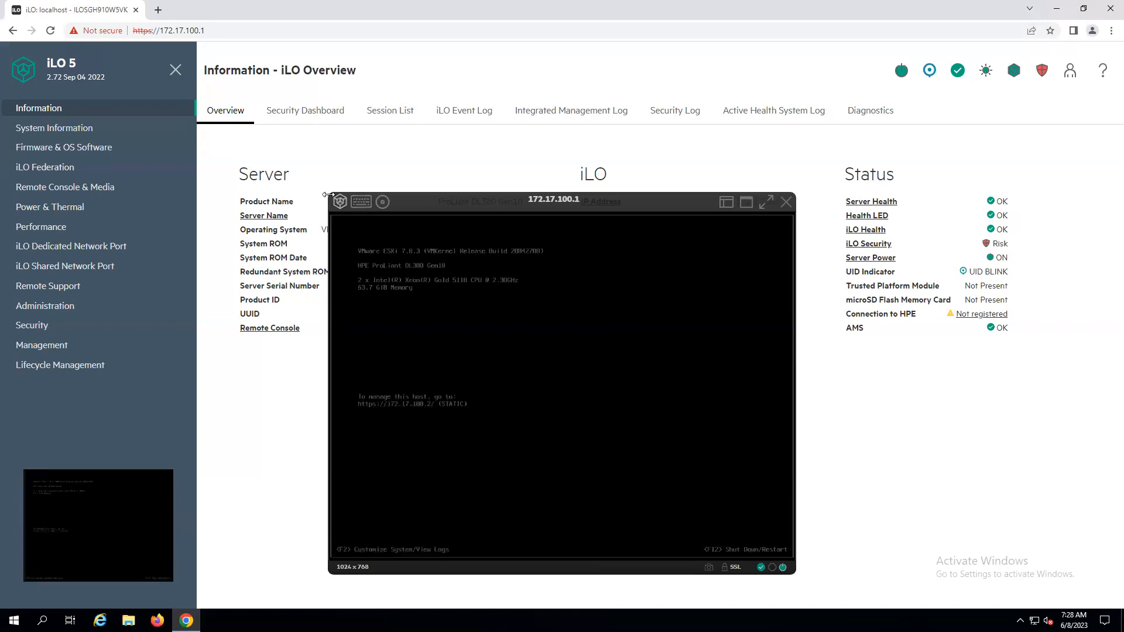
drag(328, 192, 105, 41)
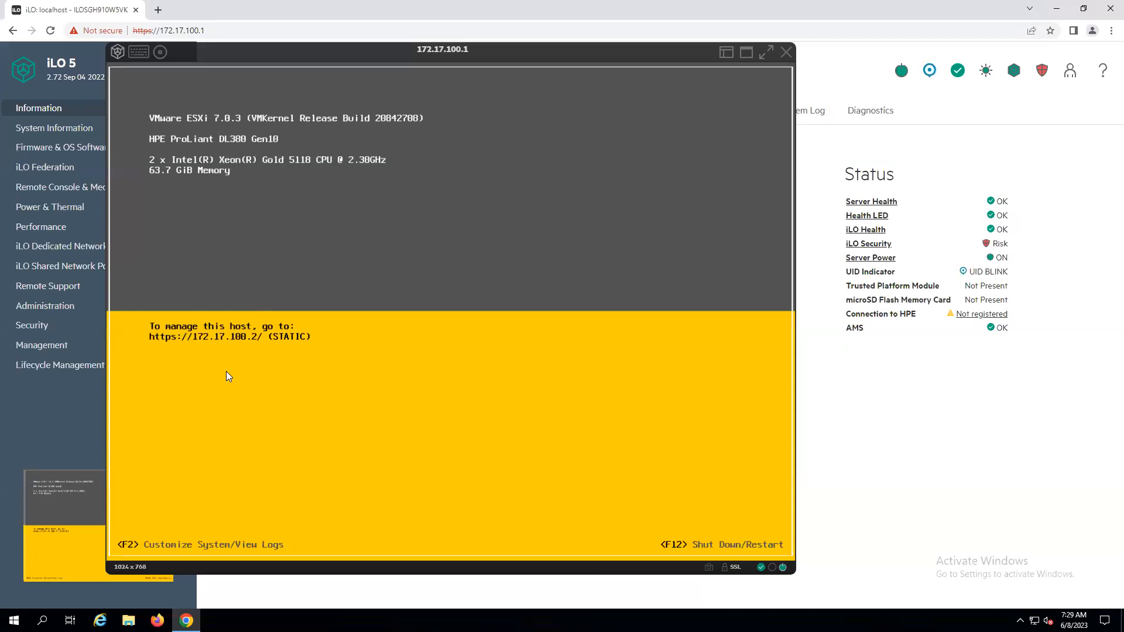
key(F2)
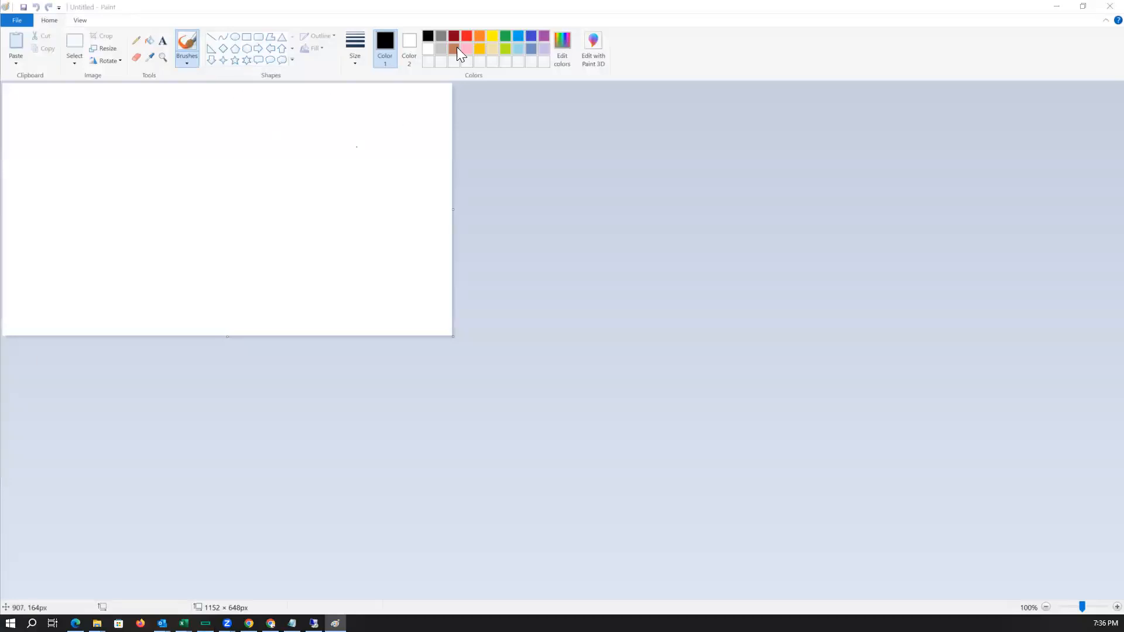
Resize the Paint canvas to 5760 × 3240 px.
click(110, 49)
drag(147, 122, 110, 127)
text(150)
key(Return)
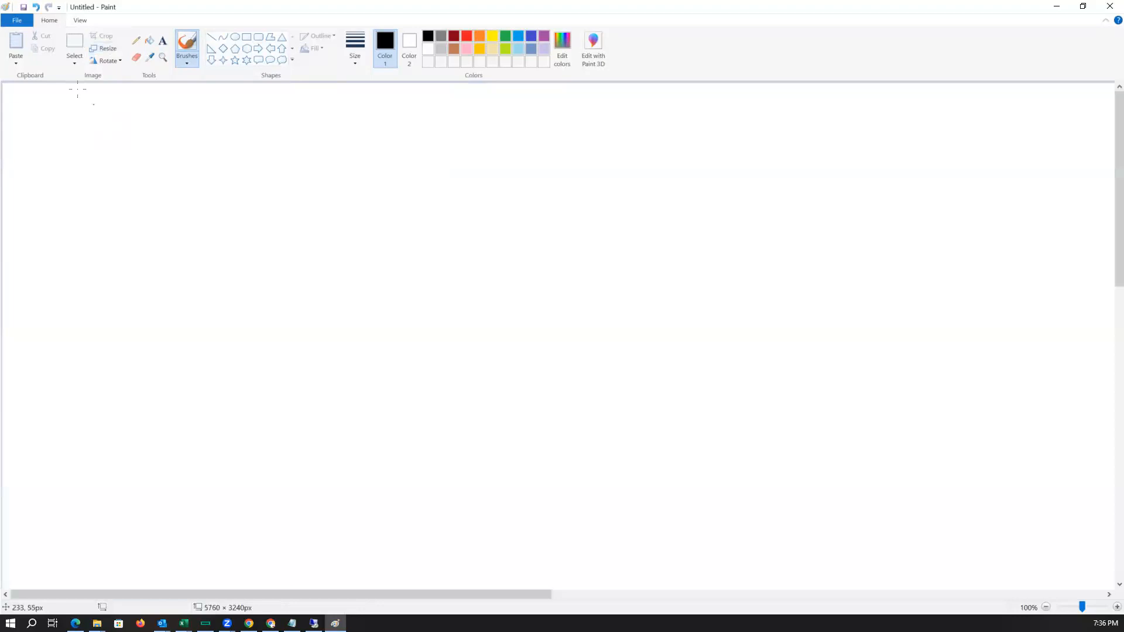
With the pencil in a thicker line and blue colour, draw four tall rectangles in a row near the top.
click(136, 40)
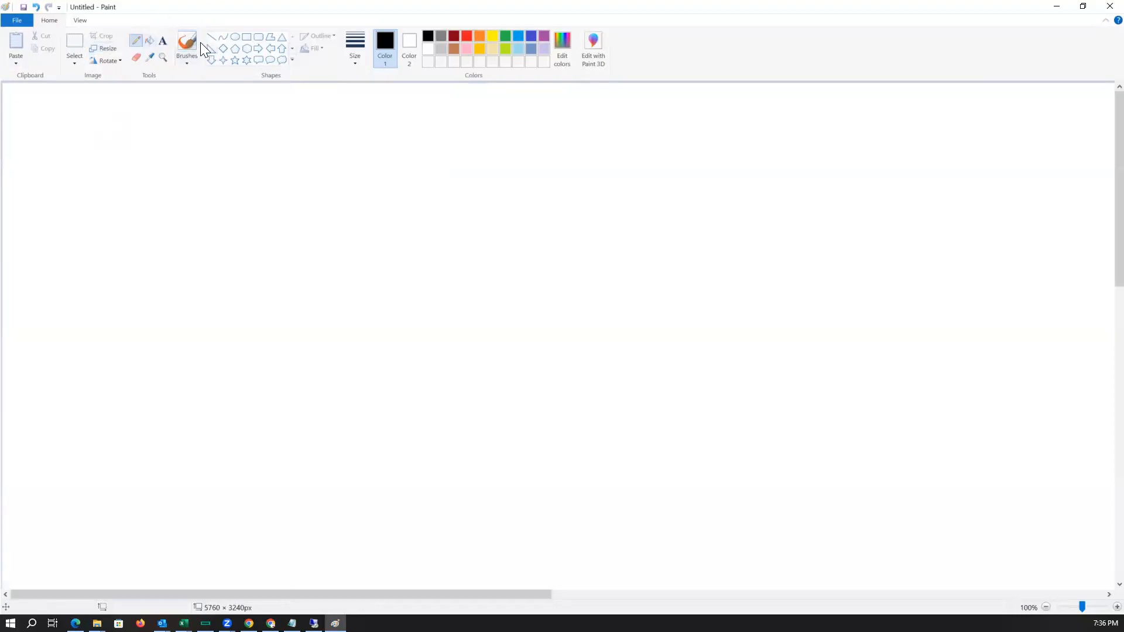
click(356, 57)
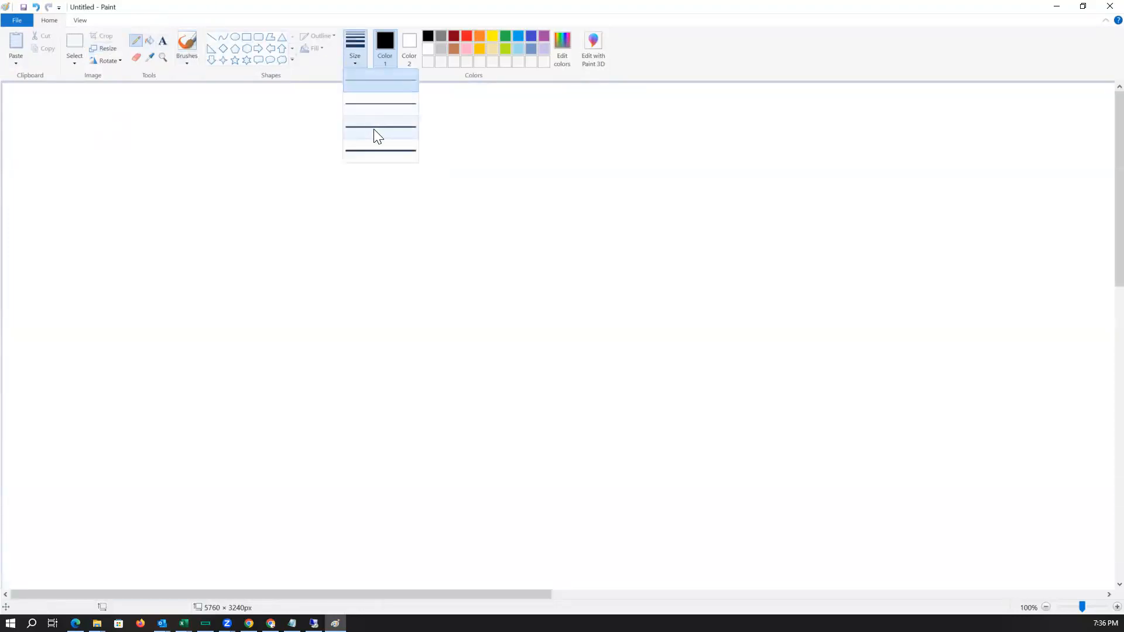
click(375, 134)
click(531, 37)
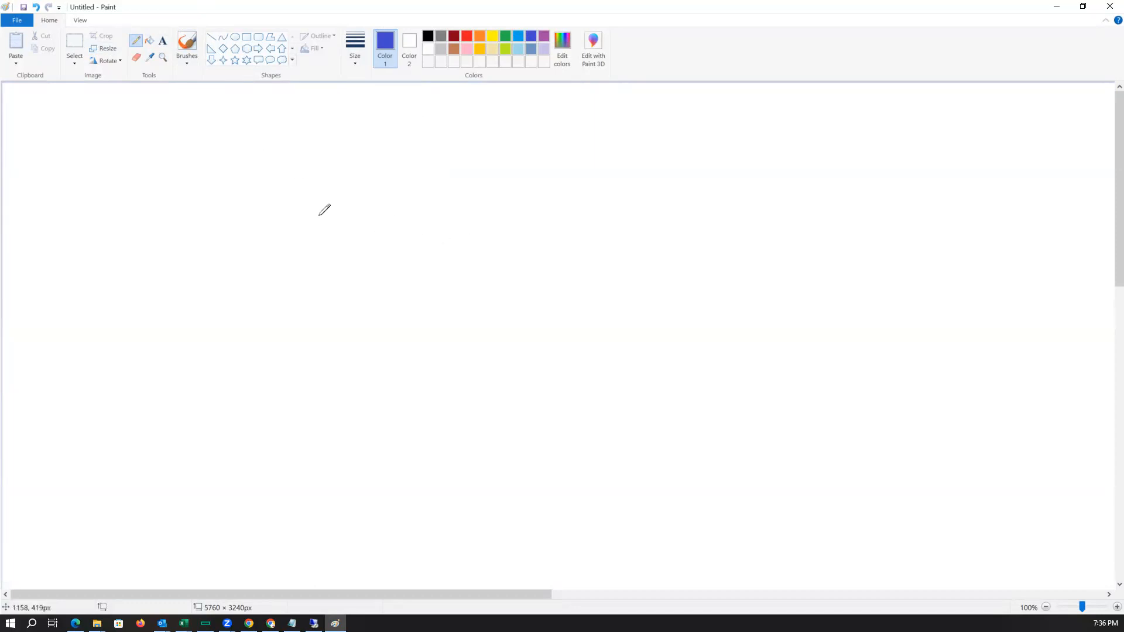
mouse_move(217, 140)
mouse_down()
mouse_move(220, 178)
mouse_move(221, 140)
mouse_move(258, 136)
mouse_move(237, 205)
mouse_up()
drag(292, 134, 297, 206)
mouse_move(295, 138)
mouse_down()
mouse_move(306, 197)
mouse_move(292, 204)
mouse_up()
mouse_move(370, 136)
mouse_down()
mouse_move(374, 195)
mouse_move(394, 130)
mouse_move(371, 193)
mouse_up()
mouse_move(463, 124)
mouse_down()
mouse_move(468, 174)
mouse_move(498, 151)
mouse_move(467, 176)
mouse_up()
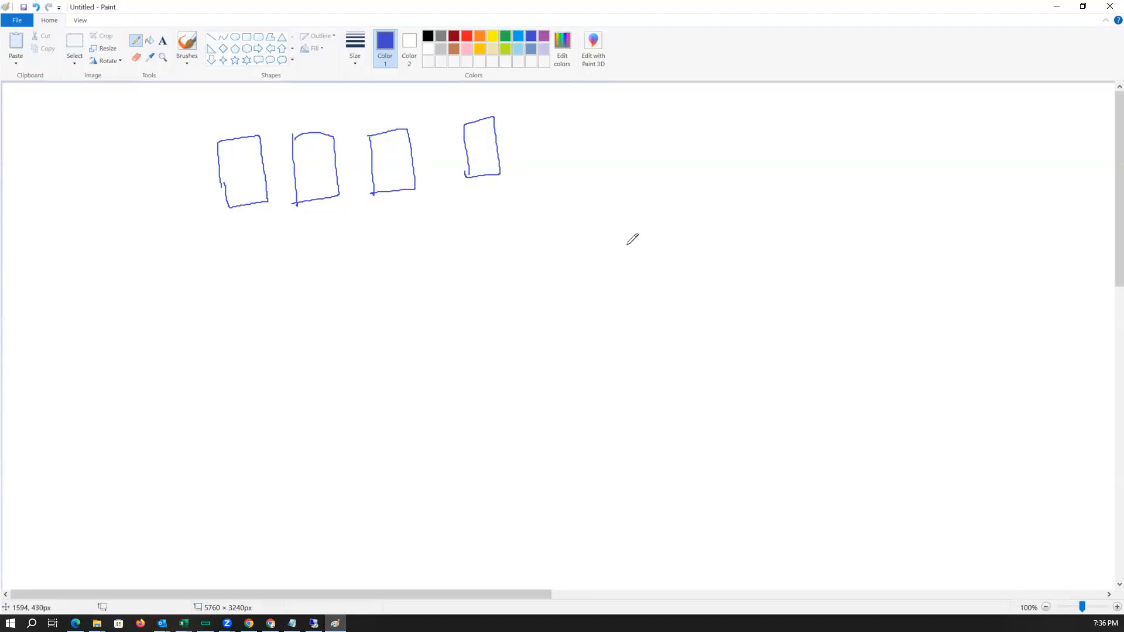
Draw a right arrow after the four rectangles and a large rectangle below to the right.
drag(526, 139, 577, 134)
mouse_move(568, 128)
mouse_down()
mouse_move(578, 134)
mouse_move(568, 141)
mouse_up()
mouse_move(660, 277)
mouse_down()
mouse_move(679, 415)
mouse_move(772, 408)
mouse_move(784, 258)
mouse_move(664, 257)
mouse_move(660, 279)
mouse_up()
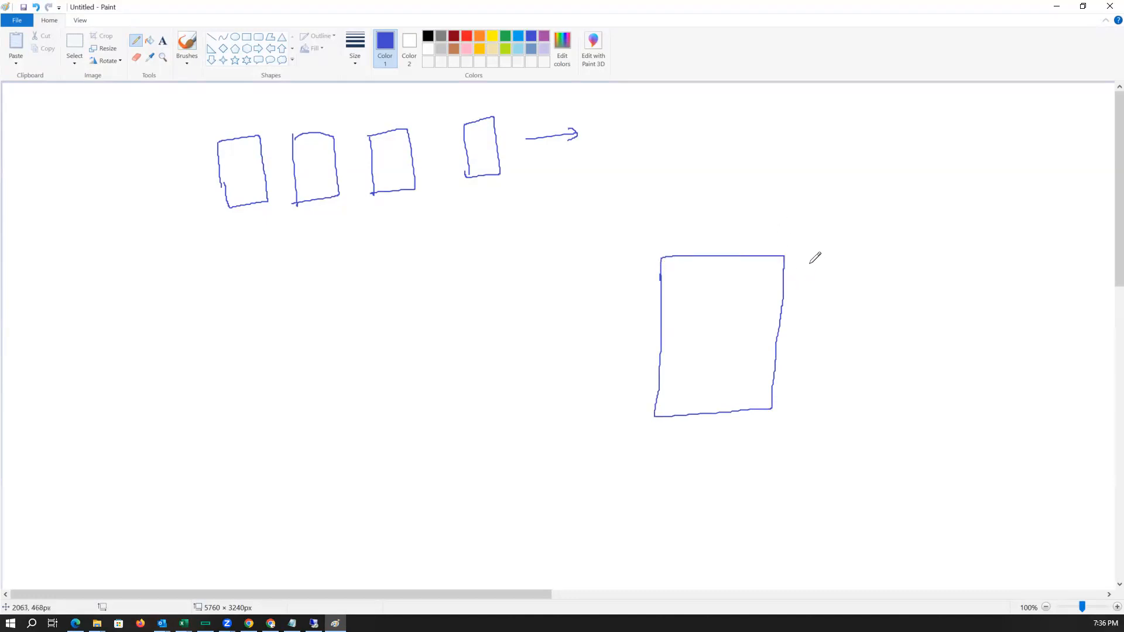
Label the large rectangle Server1 and draw four small boxes linked to it by lines above it.
mouse_move(836, 256)
mouse_down()
mouse_move(825, 265)
mouse_move(883, 242)
mouse_move(876, 259)
mouse_up()
mouse_move(681, 252)
mouse_down()
mouse_move(673, 191)
mouse_move(654, 219)
mouse_move(673, 218)
mouse_up()
mouse_move(713, 254)
mouse_down()
mouse_move(700, 221)
mouse_move(719, 189)
mouse_move(698, 221)
mouse_up()
mouse_move(754, 255)
mouse_down()
mouse_move(760, 202)
mouse_move(785, 205)
mouse_move(735, 185)
mouse_move(754, 217)
mouse_up()
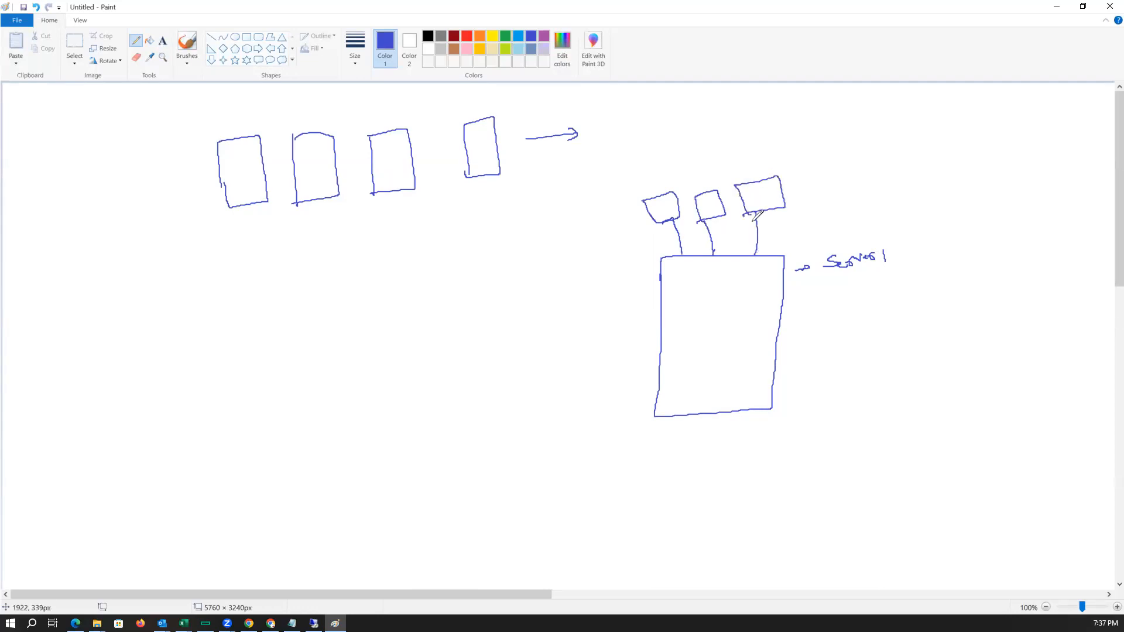
mouse_move(814, 193)
mouse_down()
mouse_move(840, 191)
mouse_move(795, 157)
mouse_move(801, 191)
mouse_up()
Write 'physical servers' to the left of the four rectangles.
drag(39, 190, 48, 209)
mouse_move(49, 171)
mouse_down()
mouse_move(67, 190)
mouse_move(50, 197)
mouse_move(77, 200)
mouse_move(82, 180)
mouse_move(121, 171)
mouse_up()
mouse_move(82, 203)
mouse_down()
mouse_move(93, 215)
mouse_move(137, 186)
mouse_move(138, 206)
mouse_up()
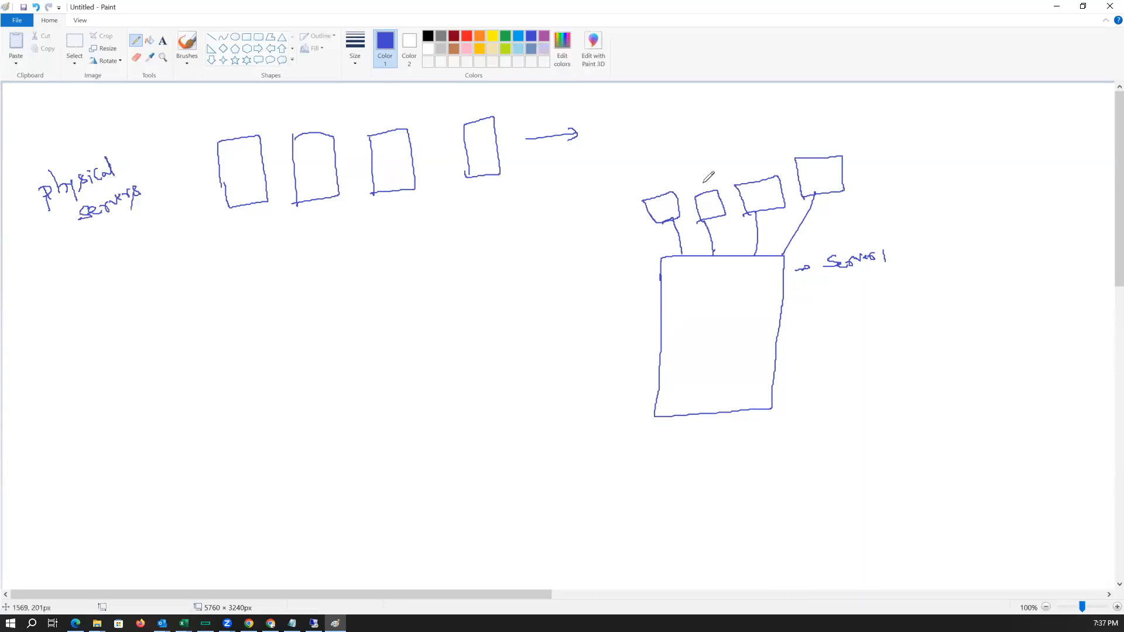
Write 'virtual server' with an arrow to the small boxes and add circled counts 4 and 1.
mouse_move(489, 232)
mouse_down()
mouse_move(548, 221)
mouse_move(533, 239)
mouse_move(576, 217)
mouse_up()
mouse_move(165, 166)
mouse_down()
mouse_move(182, 189)
mouse_move(169, 152)
mouse_up()
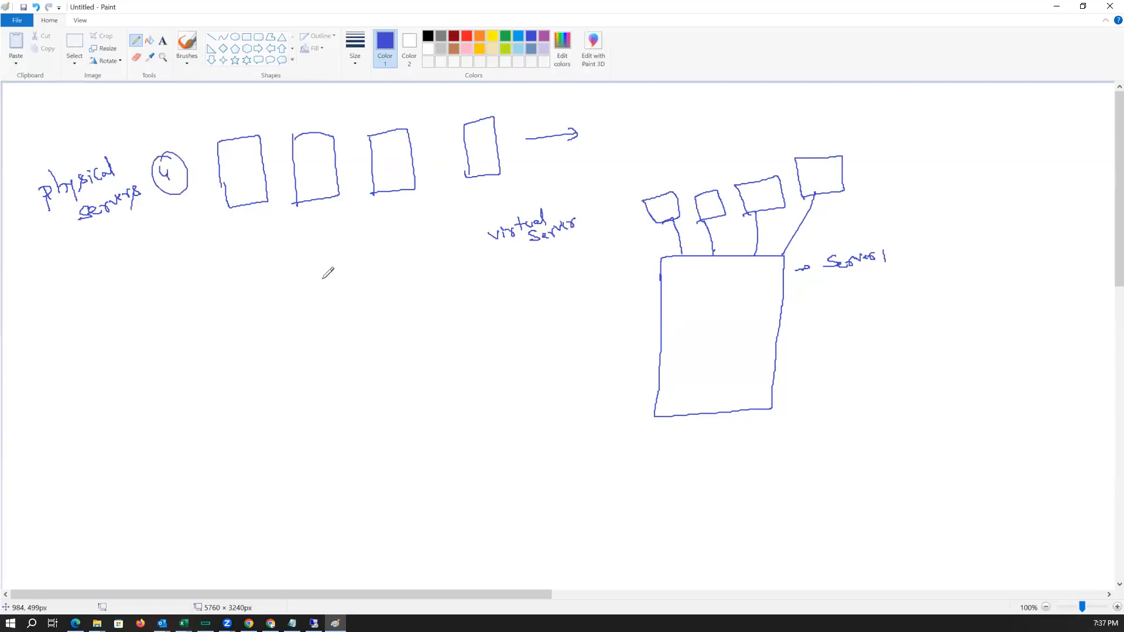
mouse_move(615, 335)
mouse_down()
mouse_move(618, 354)
mouse_move(597, 372)
mouse_move(650, 324)
mouse_up()
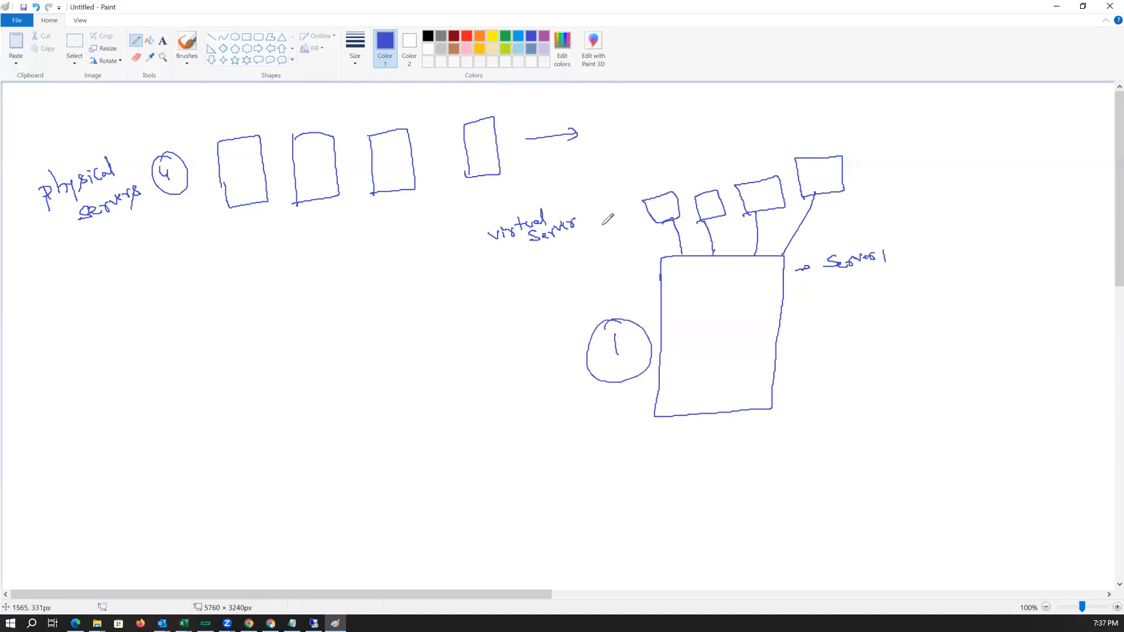
drag(611, 218, 621, 221)
Label the four rectangles win2019, win2022, RHEL8.6 and SLE12SP5.
drag(212, 124, 236, 121)
drag(239, 116, 255, 120)
mouse_move(265, 111)
mouse_down()
mouse_move(263, 121)
mouse_move(350, 106)
mouse_move(389, 114)
mouse_move(428, 98)
mouse_move(515, 109)
mouse_move(553, 105)
mouse_move(572, 89)
mouse_up()
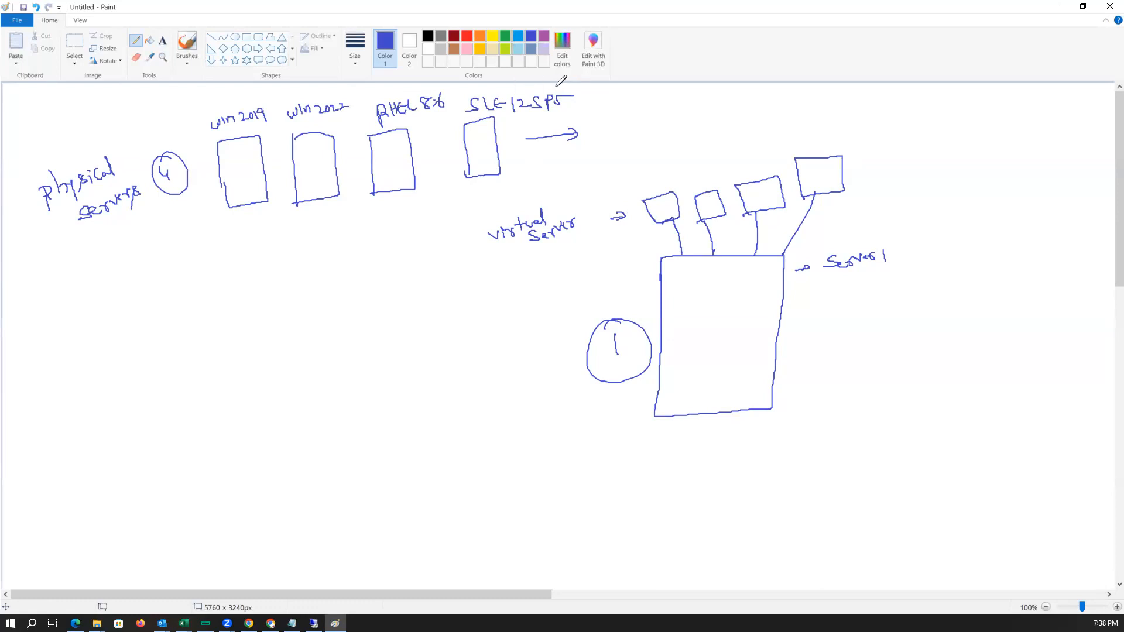
Number the OS labels and the four small boxes with circled 1 to 4.
mouse_move(652, 176)
mouse_down()
mouse_move(652, 187)
mouse_move(651, 173)
mouse_move(710, 177)
mouse_move(783, 159)
mouse_up()
mouse_move(843, 140)
mouse_down()
mouse_move(850, 149)
mouse_move(830, 135)
mouse_up()
drag(215, 97, 218, 106)
drag(218, 91, 216, 90)
drag(337, 88, 346, 95)
drag(342, 83, 406, 97)
drag(411, 87, 419, 87)
drag(494, 89, 497, 91)
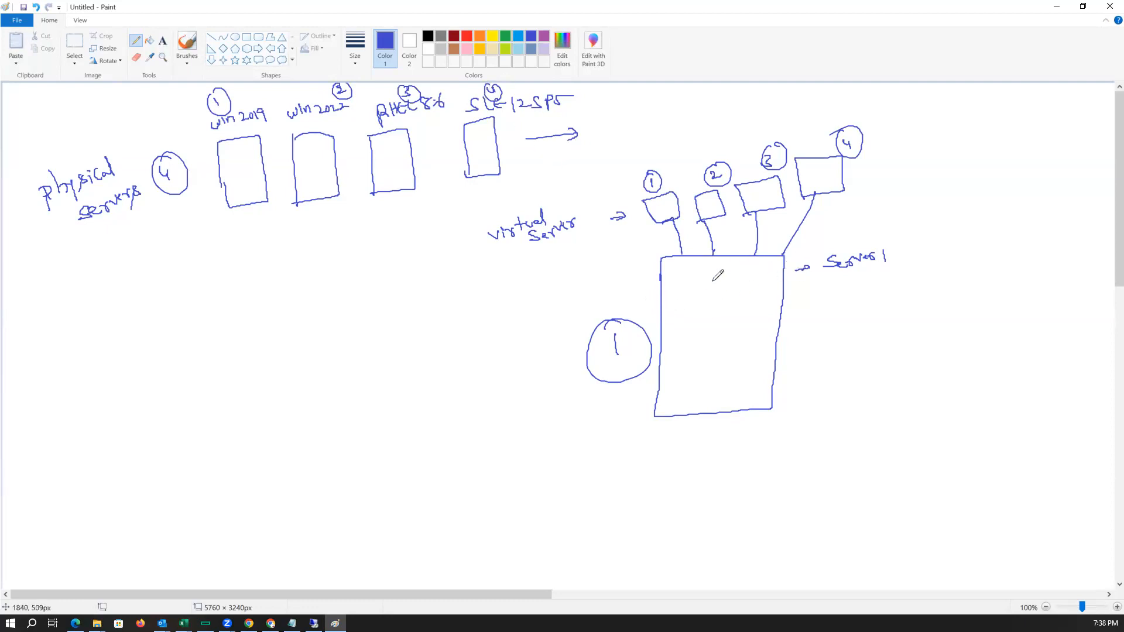
Write ESXi inside the large rectangle and a circled 1 beside Server1.
mouse_move(700, 276)
mouse_down()
mouse_move(691, 289)
mouse_move(734, 285)
mouse_up()
drag(798, 303, 796, 287)
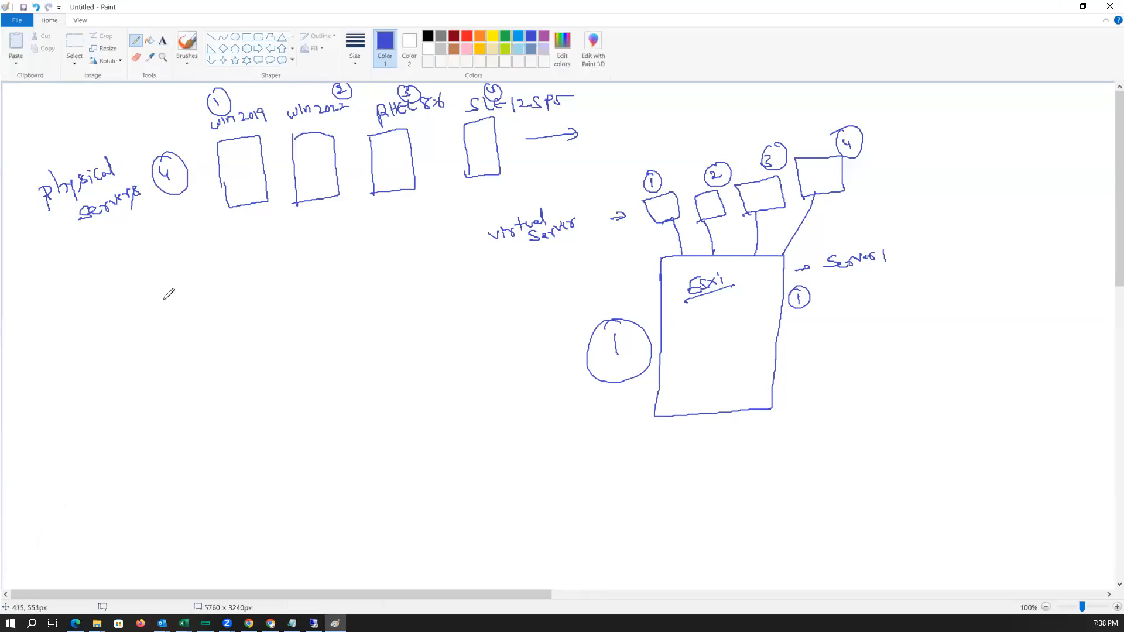
Write circled 1 'ESXi 7.X' and circled 2 'ESXi 8.X' below the physical servers.
drag(118, 283, 122, 296)
mouse_move(116, 281)
mouse_down()
mouse_move(110, 288)
mouse_move(182, 286)
mouse_up()
drag(172, 283, 183, 278)
drag(189, 273, 185, 279)
drag(193, 271, 193, 280)
drag(206, 272, 242, 271)
click(236, 266)
mouse_move(124, 349)
mouse_down()
mouse_move(138, 354)
mouse_move(127, 338)
mouse_up()
mouse_move(203, 320)
mouse_down()
mouse_move(196, 333)
mouse_move(214, 330)
mouse_up()
mouse_move(214, 320)
mouse_down()
mouse_move(206, 331)
mouse_move(256, 310)
mouse_up()
click(241, 312)
drag(255, 299, 248, 311)
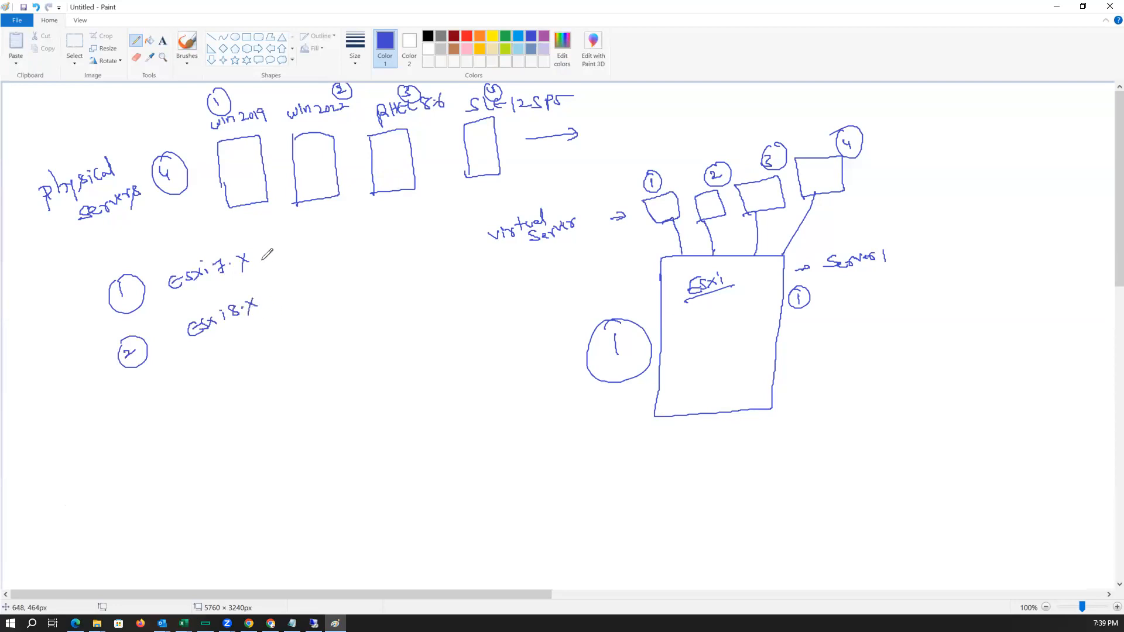
drag(258, 255, 277, 265)
key(ctrl+z)
key(ctrl+z)
Draw an arrow from ESXi 7.X to a list of 7.0 U1, 7.0 U2 and 7.0 U3, marking U3 with an arrow.
mouse_move(260, 253)
mouse_down()
mouse_move(316, 236)
mouse_move(336, 274)
mouse_move(343, 265)
mouse_up()
drag(327, 301, 356, 289)
mouse_move(373, 273)
mouse_down()
mouse_move(378, 287)
mouse_move(384, 271)
mouse_move(386, 293)
mouse_move(362, 321)
mouse_move(413, 294)
mouse_up()
mouse_move(357, 351)
mouse_down()
mouse_move(375, 344)
mouse_move(365, 358)
mouse_move(412, 319)
mouse_move(417, 329)
mouse_move(436, 312)
mouse_move(449, 319)
mouse_up()
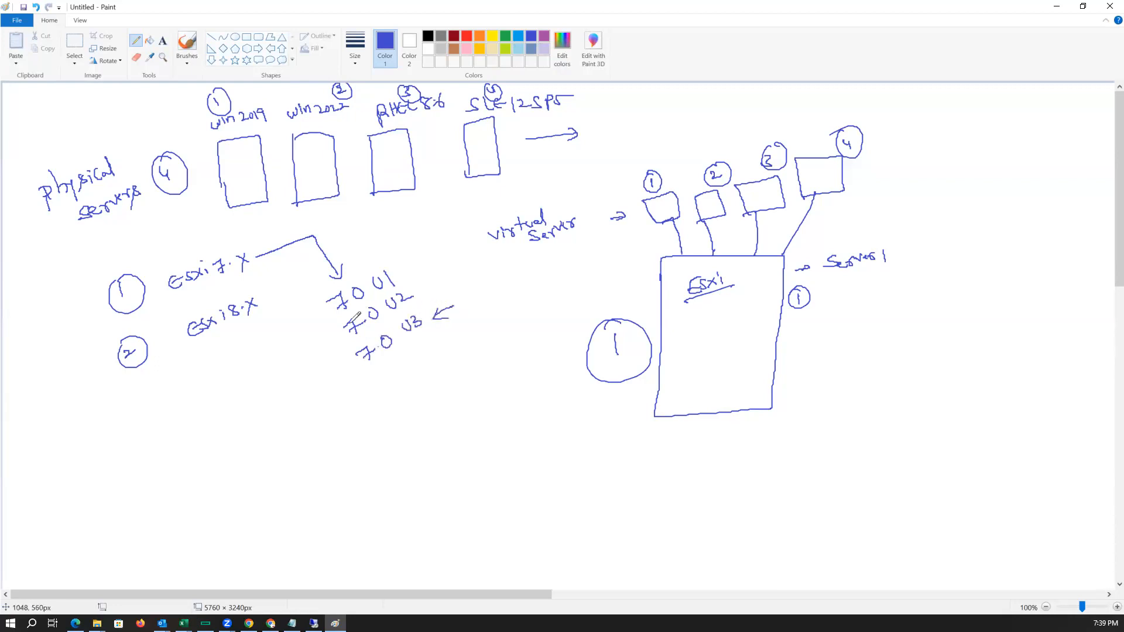
Draw an arrow from ESXi 8.X to a list of ESXi 8.0, 8.1 and 8.2.
drag(263, 302, 299, 344)
mouse_move(245, 383)
mouse_down()
mouse_move(312, 369)
mouse_move(304, 399)
mouse_move(330, 391)
mouse_move(319, 426)
mouse_move(351, 403)
mouse_up()
click(327, 418)
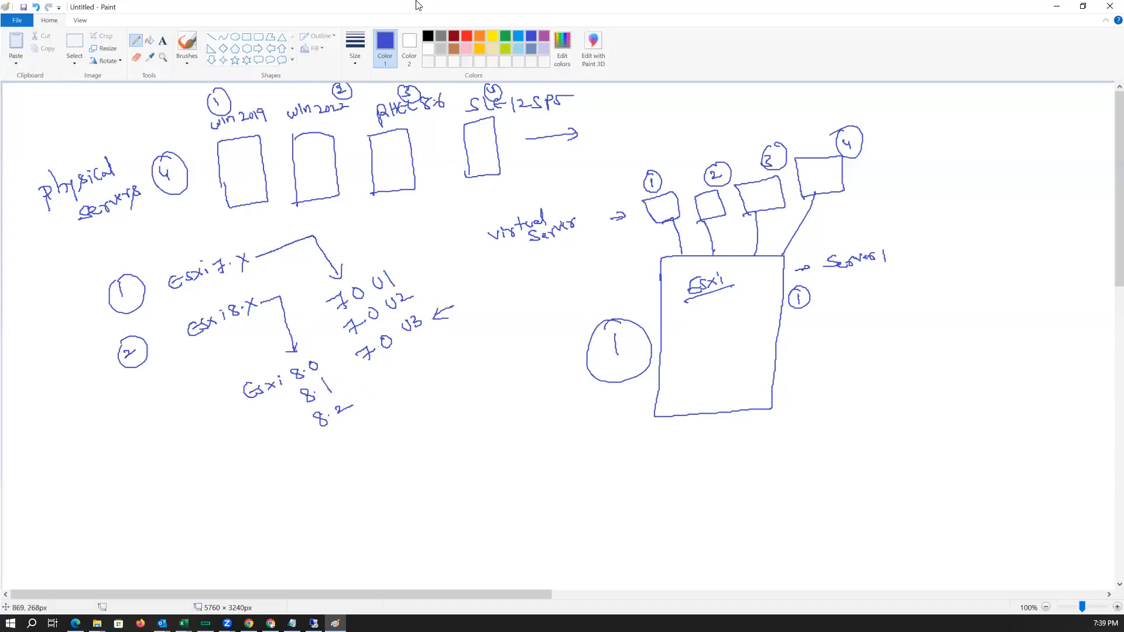
Cross out 8.1 in red.
click(467, 37)
mouse_move(301, 389)
mouse_down()
mouse_move(329, 391)
mouse_move(323, 380)
mouse_up()
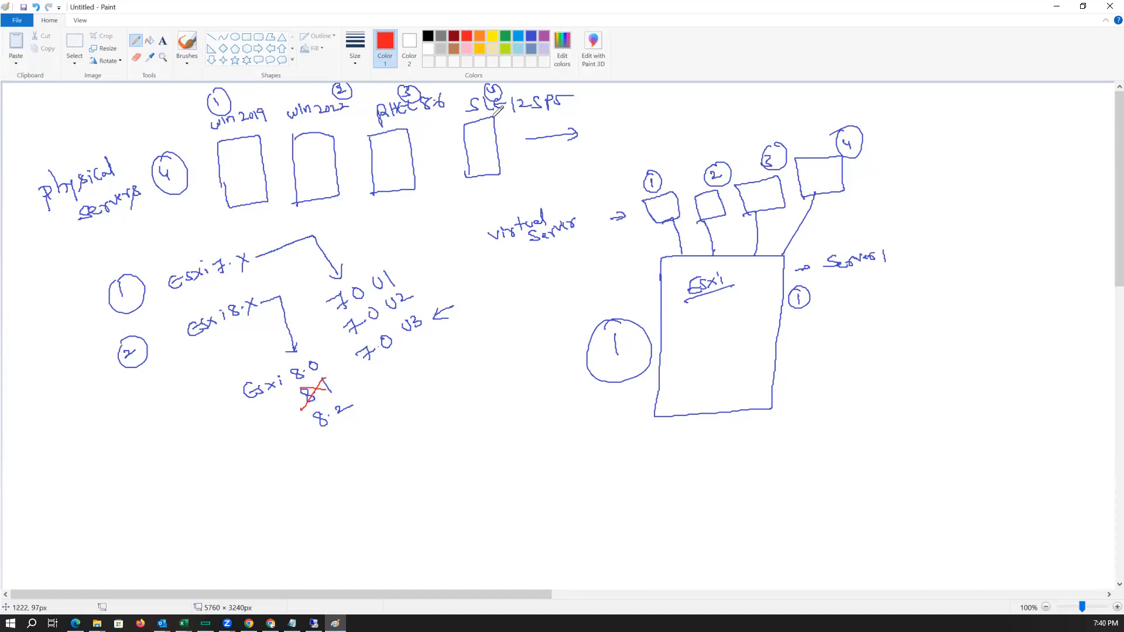
In green, draw arrows showing the upgrade path from 7.0 U2 and U3 to 8.0.
click(505, 37)
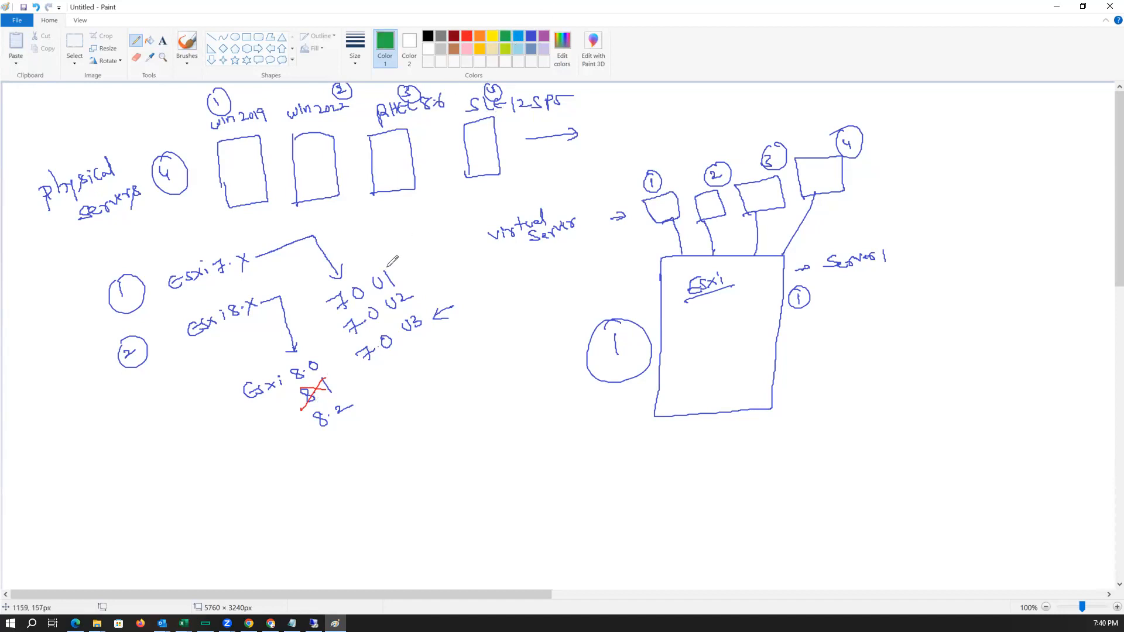
mouse_move(338, 354)
mouse_down()
mouse_move(326, 360)
mouse_move(337, 364)
mouse_up()
mouse_move(454, 306)
mouse_down()
mouse_move(432, 316)
mouse_move(454, 316)
mouse_up()
mouse_move(431, 295)
mouse_down()
mouse_move(403, 256)
mouse_move(424, 271)
mouse_up()
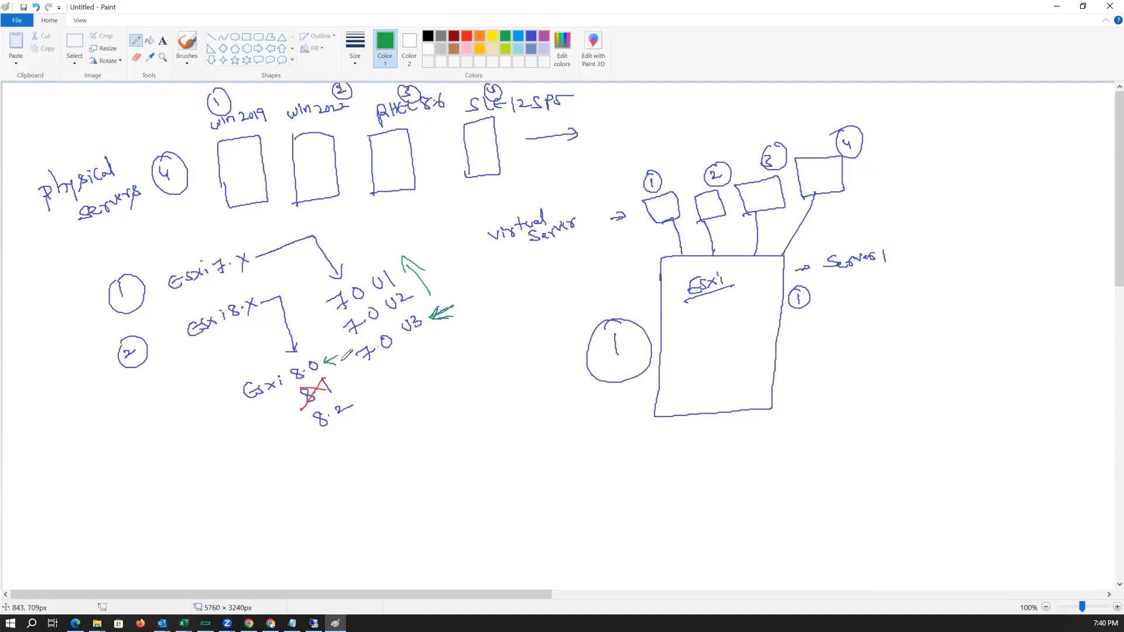
Circle ESXi 8.0 and 7.0 U3 in green.
drag(343, 368, 319, 340)
mouse_move(421, 312)
mouse_down()
mouse_move(354, 350)
mouse_move(388, 363)
mouse_move(421, 316)
mouse_up()
mouse_move(253, 405)
mouse_down()
mouse_move(285, 395)
mouse_move(303, 350)
mouse_move(237, 379)
mouse_move(258, 402)
mouse_up()
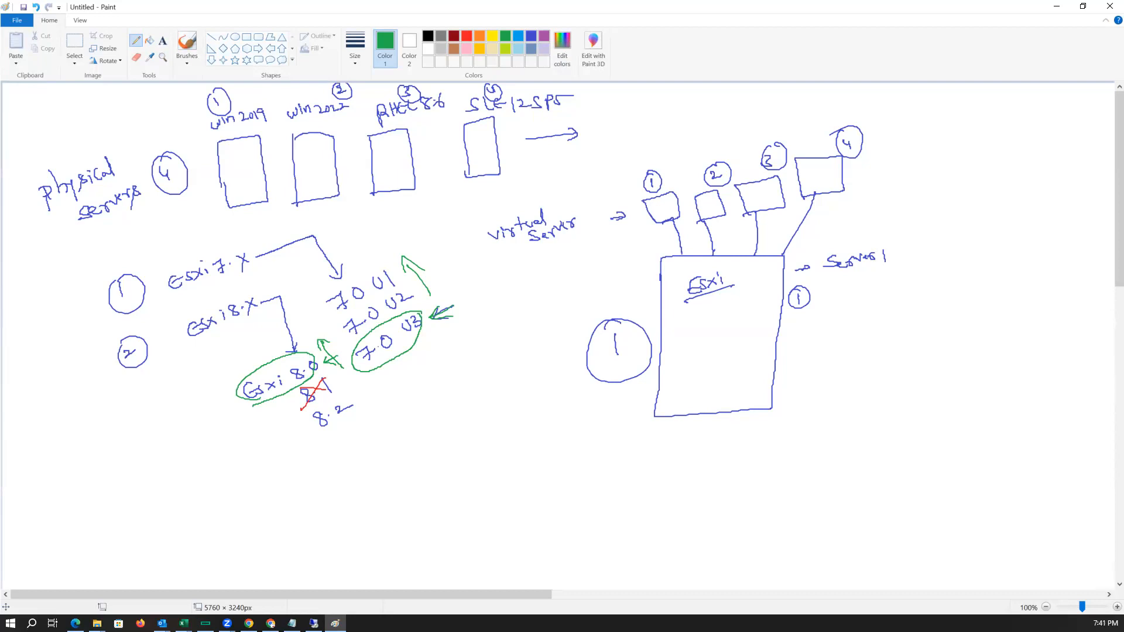
Draw a green separator line and write circled 1 'ESXi OS → Server → ILO' below it.
drag(110, 446, 461, 451)
mouse_move(214, 490)
mouse_down()
mouse_move(215, 504)
mouse_move(202, 501)
mouse_move(207, 489)
mouse_up()
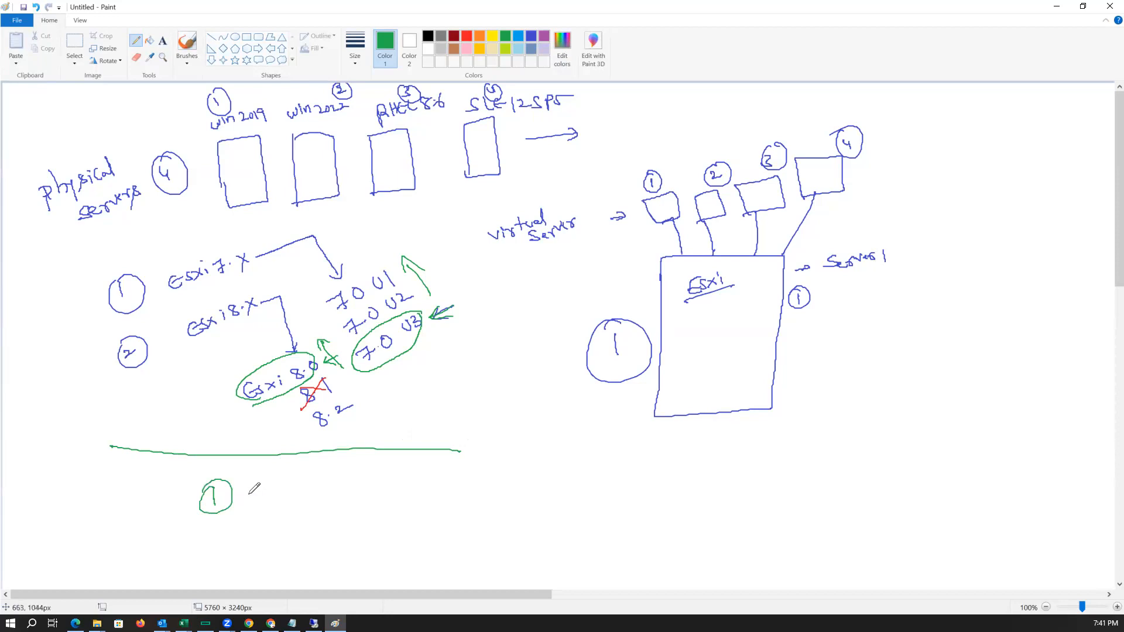
mouse_move(290, 482)
mouse_down()
mouse_move(289, 493)
mouse_move(310, 493)
mouse_up()
mouse_move(310, 483)
mouse_down()
mouse_move(301, 493)
mouse_move(343, 477)
mouse_move(351, 487)
mouse_move(459, 477)
mouse_up()
click(317, 478)
drag(450, 478, 508, 470)
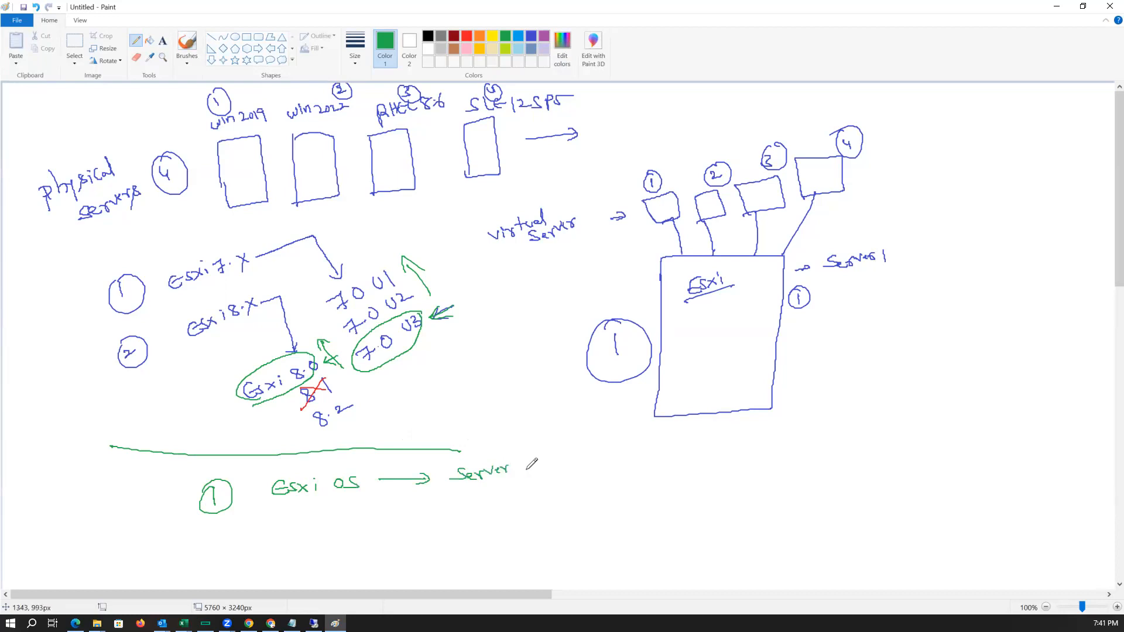
drag(518, 467, 556, 466)
mouse_move(551, 462)
mouse_down()
mouse_move(581, 470)
mouse_move(588, 459)
mouse_up()
drag(576, 470, 604, 460)
In dark red, write an underlined 'Windows' heading with '→ ILO' and '→ mSTSC' on the right.
click(454, 36)
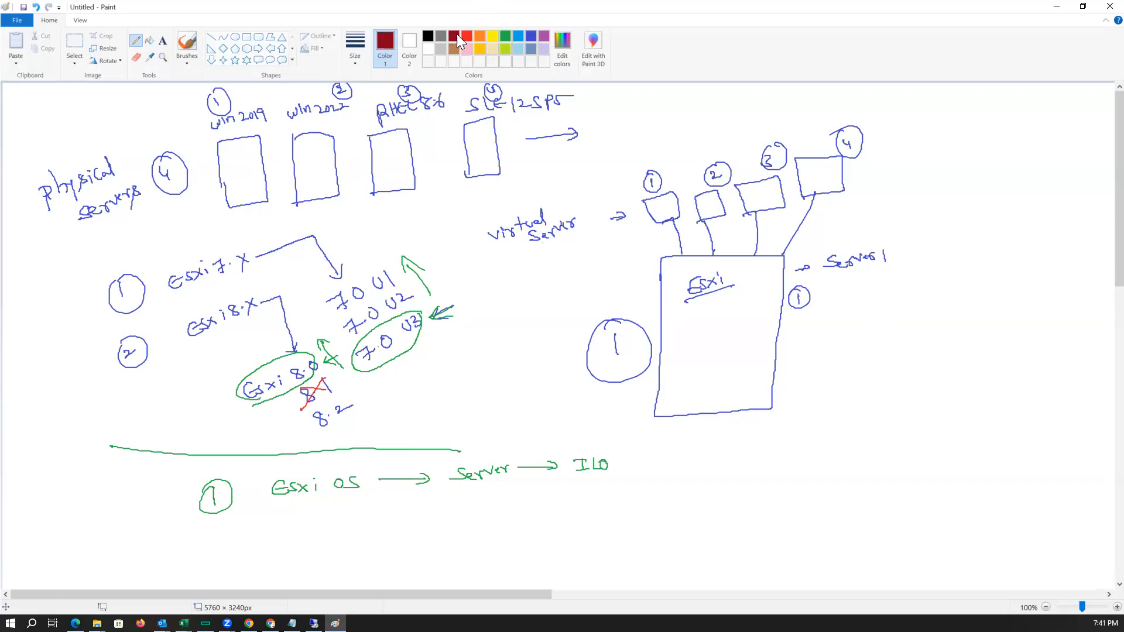
mouse_move(948, 234)
mouse_down()
mouse_move(986, 208)
mouse_move(1004, 205)
mouse_move(1008, 218)
mouse_up()
drag(948, 250, 1057, 229)
mouse_move(963, 268)
mouse_down()
mouse_move(976, 266)
mouse_move(971, 282)
mouse_up()
mouse_move(965, 282)
mouse_down()
mouse_move(990, 278)
mouse_move(993, 263)
mouse_move(960, 279)
mouse_up()
drag(952, 275, 954, 305)
drag(978, 303, 1016, 284)
drag(1011, 285, 1012, 297)
mouse_move(1026, 282)
mouse_down()
mouse_move(1017, 295)
mouse_move(1041, 292)
mouse_up()
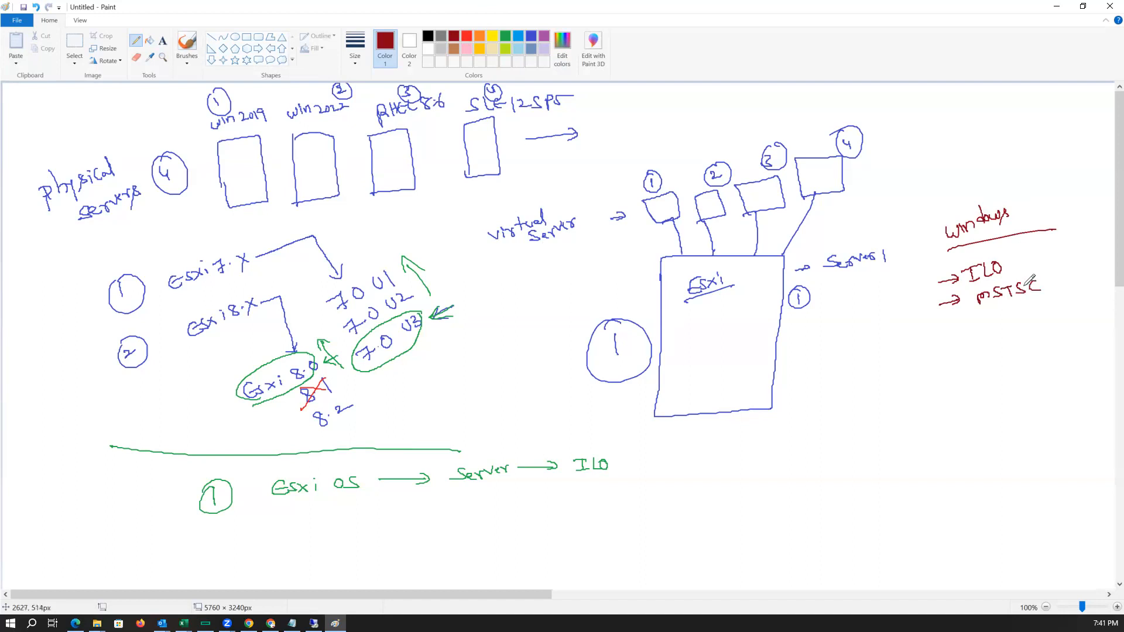
Add an underlined 'Linux' heading listing '→ ILO', '→ putty' and '→ winSCP' below the Windows list.
mouse_move(960, 333)
mouse_down()
mouse_move(968, 346)
mouse_move(1007, 339)
mouse_up()
mouse_move(1008, 326)
mouse_down()
mouse_move(999, 339)
mouse_move(1054, 341)
mouse_up()
drag(942, 381, 966, 377)
drag(959, 372, 993, 363)
drag(985, 364, 984, 377)
drag(978, 378, 1011, 357)
drag(945, 402, 975, 401)
mouse_move(993, 385)
mouse_down()
mouse_move(995, 403)
mouse_move(1002, 391)
mouse_up()
drag(1006, 384, 1019, 392)
drag(1025, 374, 1036, 396)
drag(1041, 382, 1032, 402)
drag(951, 431, 1049, 410)
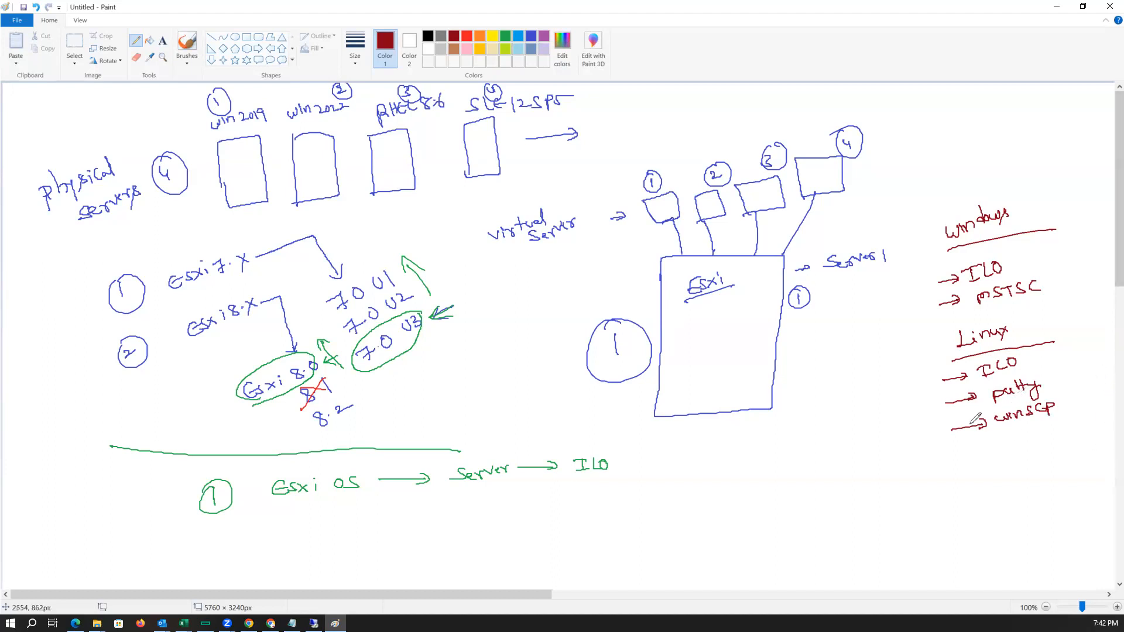
Draw an arrow down from ILO and write F2 and F11 beneath it.
drag(750, 466, 760, 468)
mouse_move(588, 477)
mouse_down()
mouse_move(574, 481)
mouse_move(553, 531)
mouse_move(561, 513)
mouse_up()
mouse_move(553, 523)
mouse_down()
mouse_move(579, 519)
mouse_move(554, 556)
mouse_move(565, 539)
mouse_move(573, 548)
mouse_up()
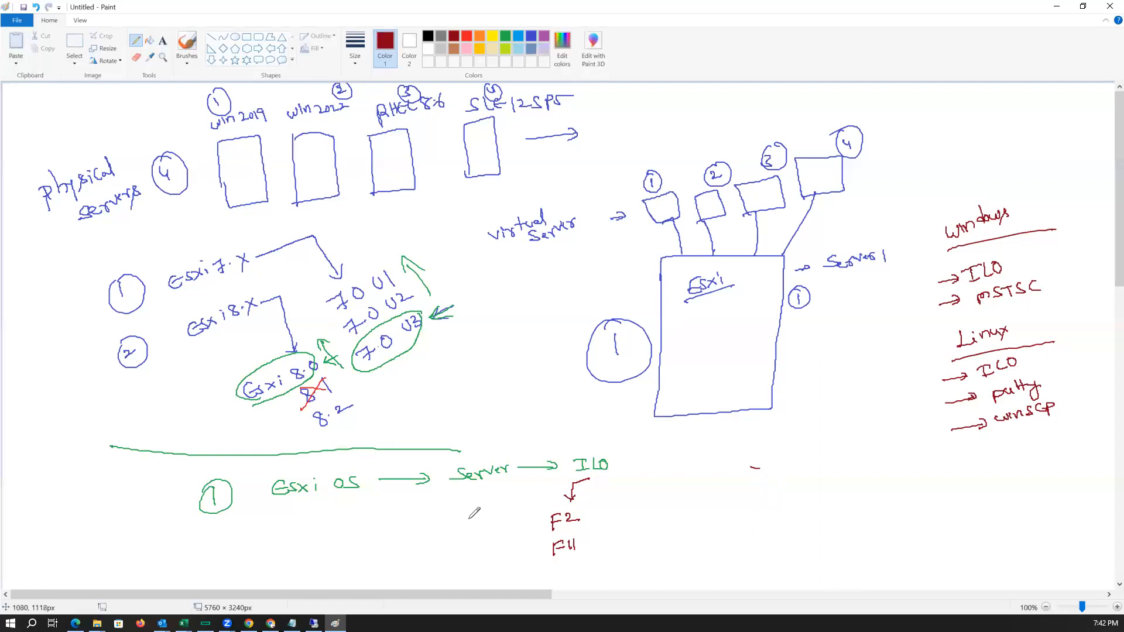
Undo the last stroke, correct F11 to F12, and write '→ Esxi Configuration' beside F2.
key(ctrl+z)
drag(576, 539, 587, 546)
mouse_move(589, 513)
mouse_down()
mouse_move(730, 490)
mouse_move(767, 473)
mouse_move(792, 479)
mouse_up()
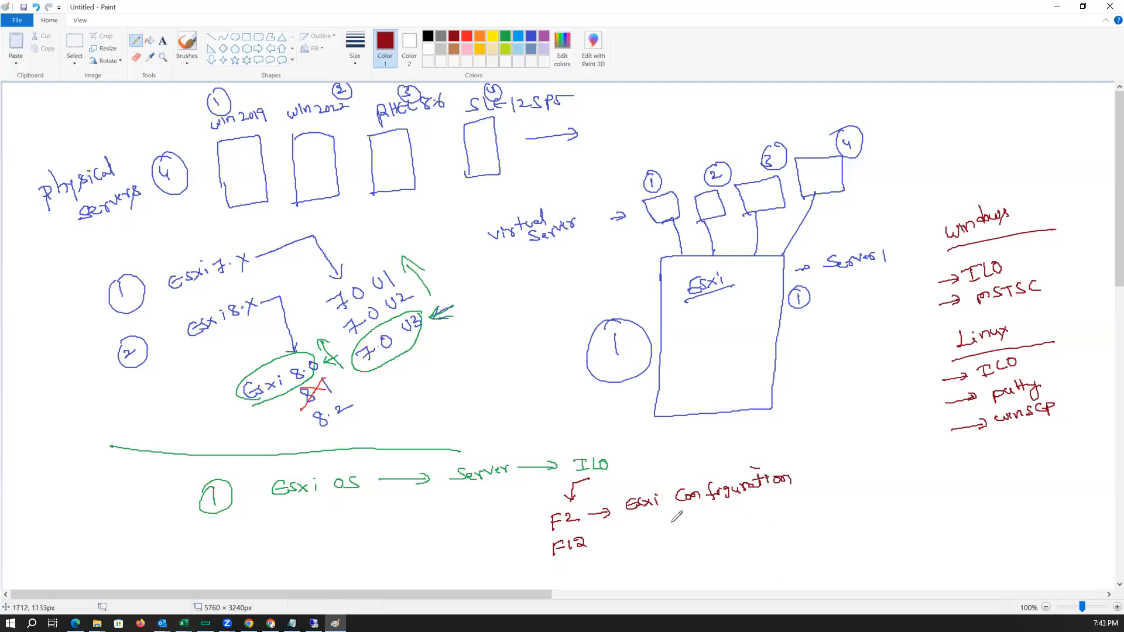
List circled '1 change password' and '2 network configuration' under the Esxi Configuration label.
mouse_move(672, 527)
mouse_down()
mouse_move(679, 511)
mouse_move(710, 524)
mouse_move(821, 485)
mouse_move(856, 483)
mouse_move(853, 497)
mouse_up()
mouse_move(673, 555)
mouse_down()
mouse_move(681, 565)
mouse_move(684, 544)
mouse_move(838, 535)
mouse_up()
mouse_move(855, 527)
mouse_down()
mouse_move(878, 510)
mouse_move(897, 530)
mouse_up()
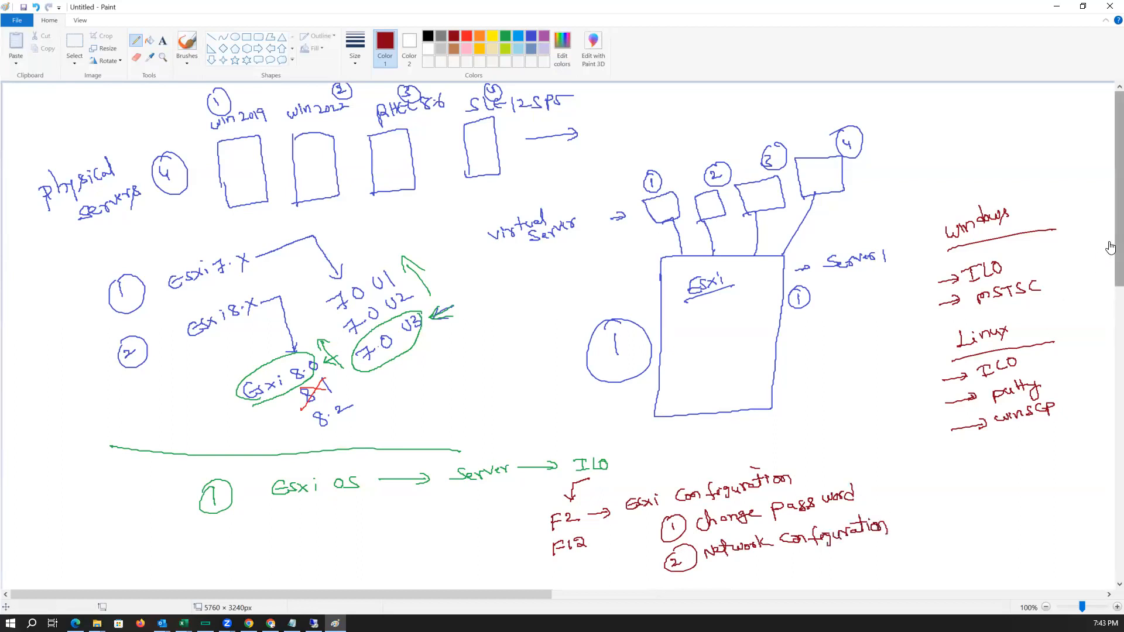
Add a third circled item 'Esxi shell & Secure shell' below the network configuration entry.
scroll(1100, 264, down, 3)
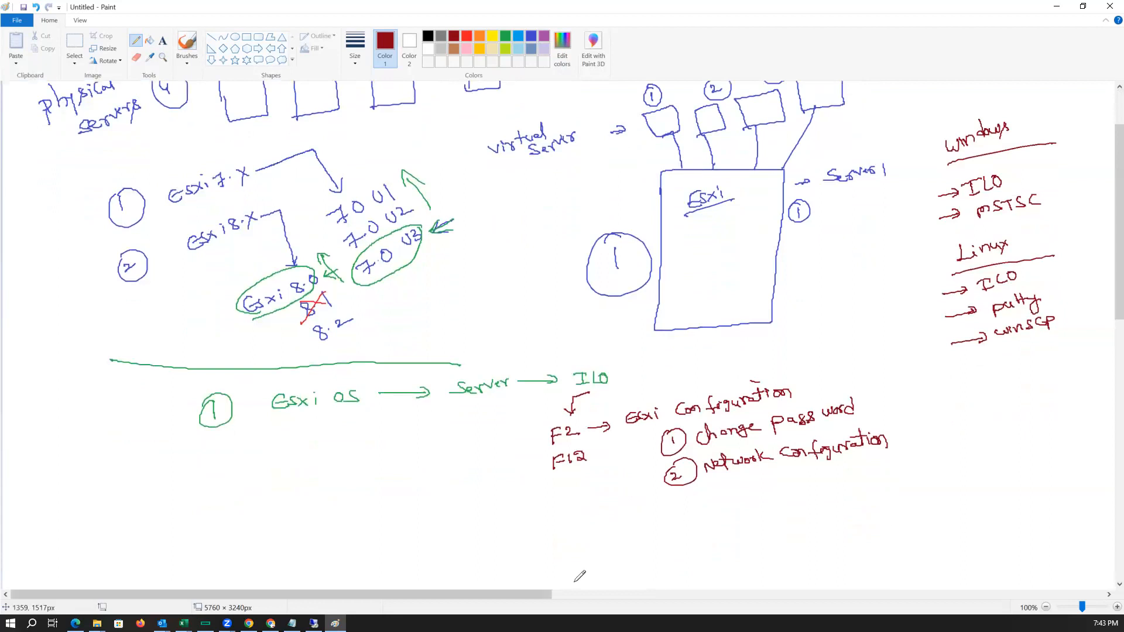
mouse_move(677, 509)
mouse_down()
mouse_move(673, 525)
mouse_move(681, 504)
mouse_move(787, 506)
mouse_move(806, 485)
mouse_move(811, 509)
mouse_up()
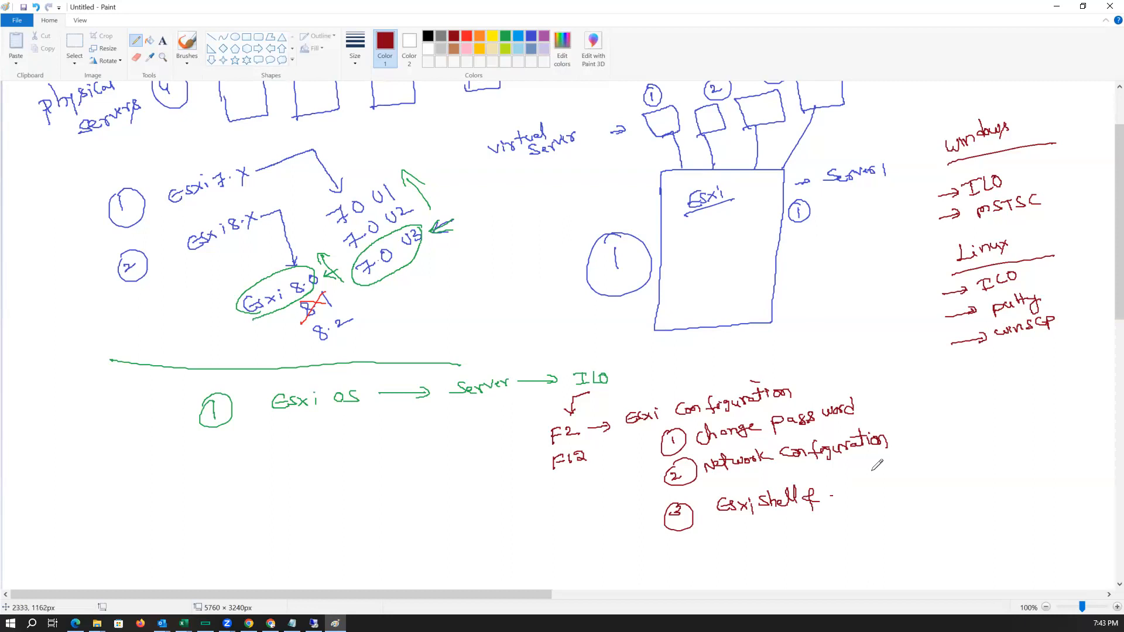
drag(834, 489, 937, 468)
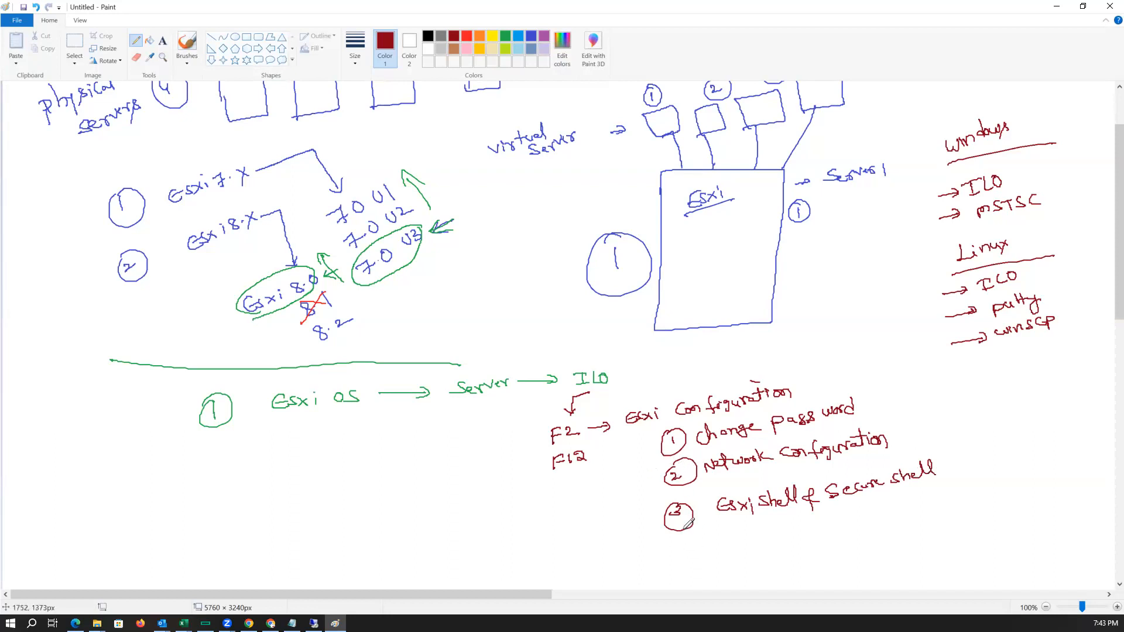
Draw an arrow down from F12 to 'Reboot' and 'Shut down', and circle F2 with arrows pointing at F2 and F12.
click(567, 473)
mouse_move(567, 475)
mouse_down()
mouse_move(569, 494)
mouse_move(574, 485)
mouse_up()
drag(553, 524, 598, 500)
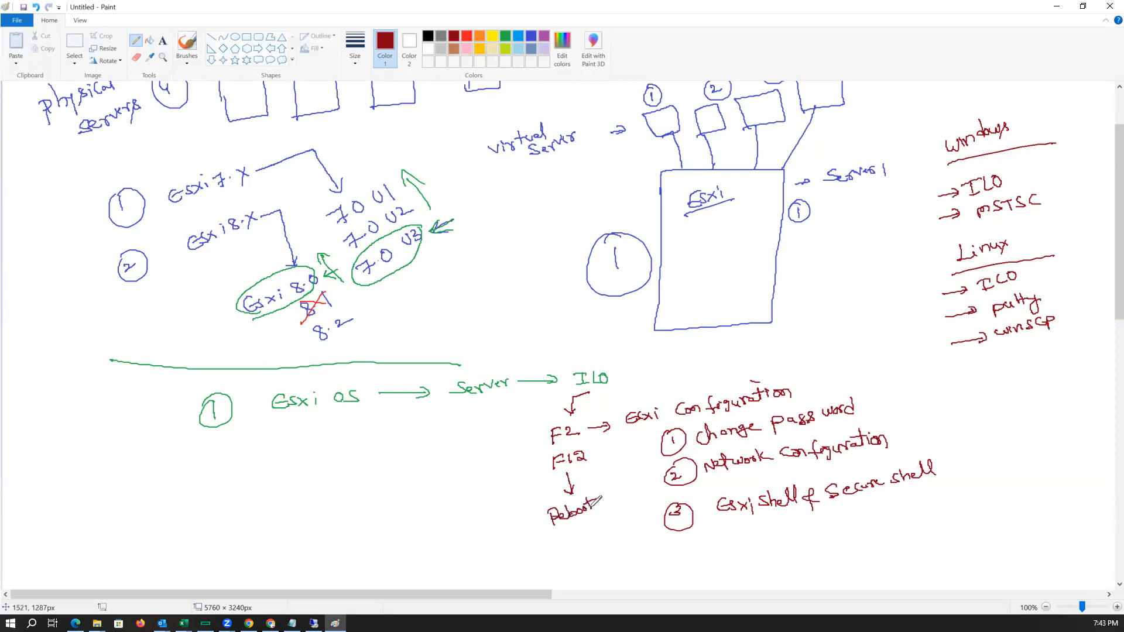
drag(559, 551, 626, 522)
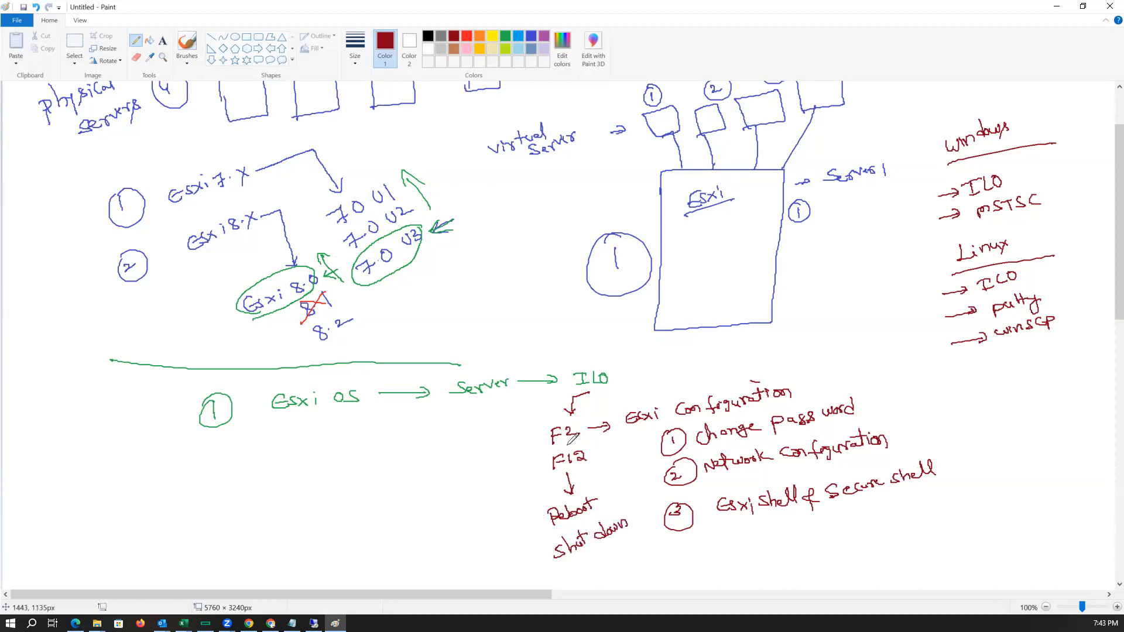
mouse_move(517, 443)
mouse_down()
mouse_move(544, 440)
mouse_move(538, 466)
mouse_move(573, 410)
mouse_move(547, 444)
mouse_move(571, 439)
mouse_up()
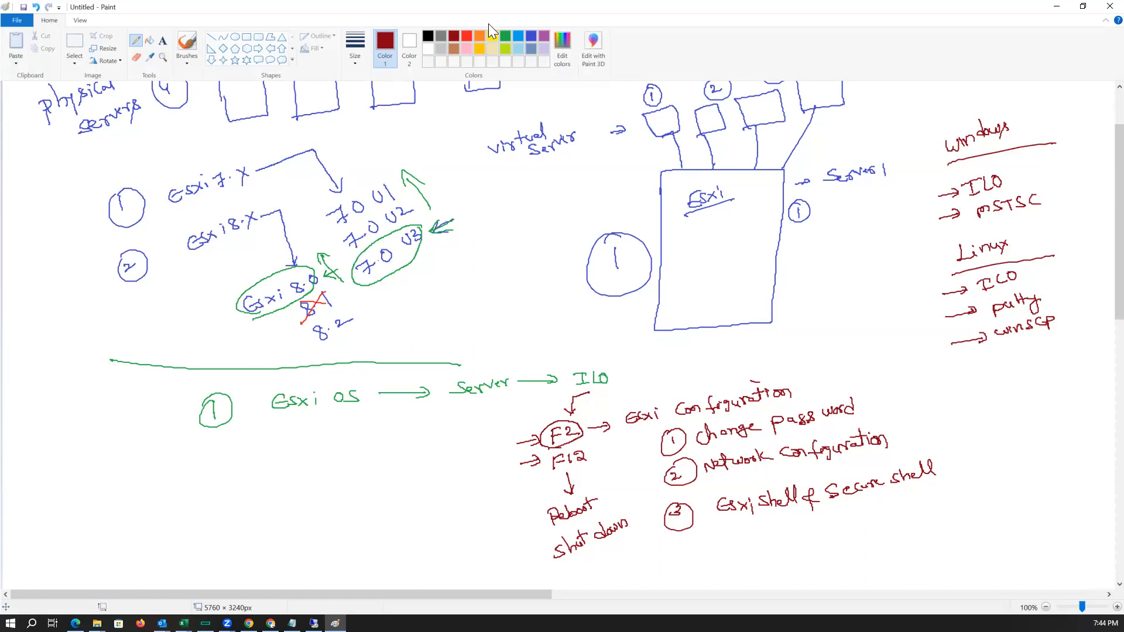
click(506, 38)
mouse_move(207, 478)
mouse_down()
mouse_move(237, 473)
mouse_move(244, 456)
mouse_move(250, 465)
mouse_move(345, 441)
mouse_move(378, 414)
mouse_up()
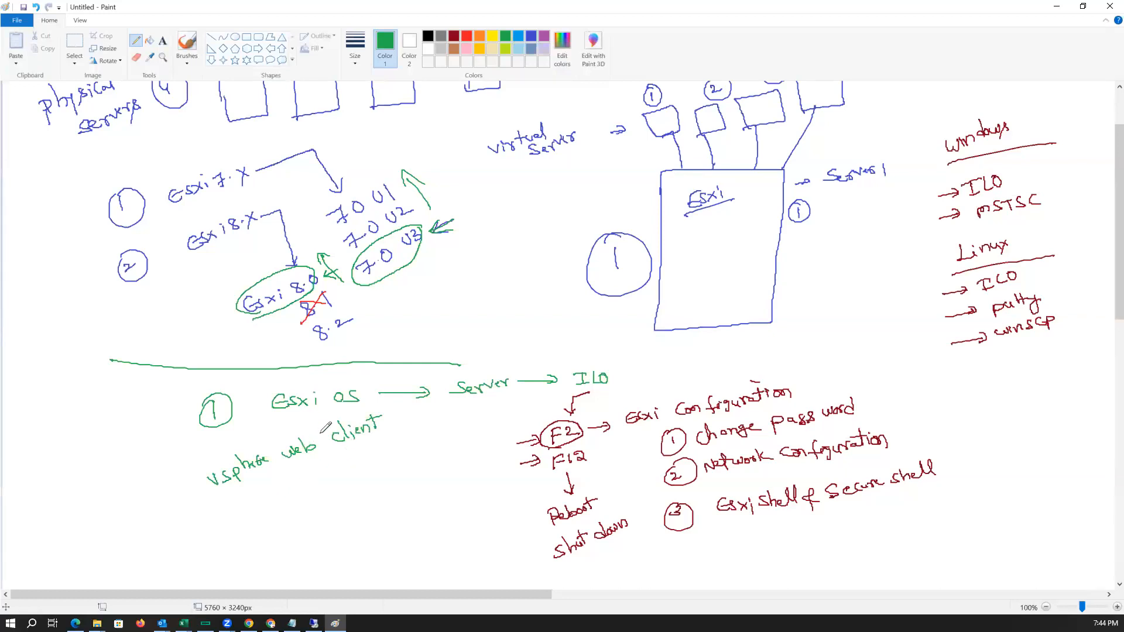
mouse_move(275, 487)
mouse_down()
mouse_move(287, 507)
mouse_move(299, 487)
mouse_move(355, 481)
mouse_move(429, 450)
mouse_move(433, 437)
mouse_up()
mouse_move(442, 434)
mouse_down()
mouse_move(498, 422)
mouse_move(488, 424)
mouse_up()
drag(493, 416, 490, 430)
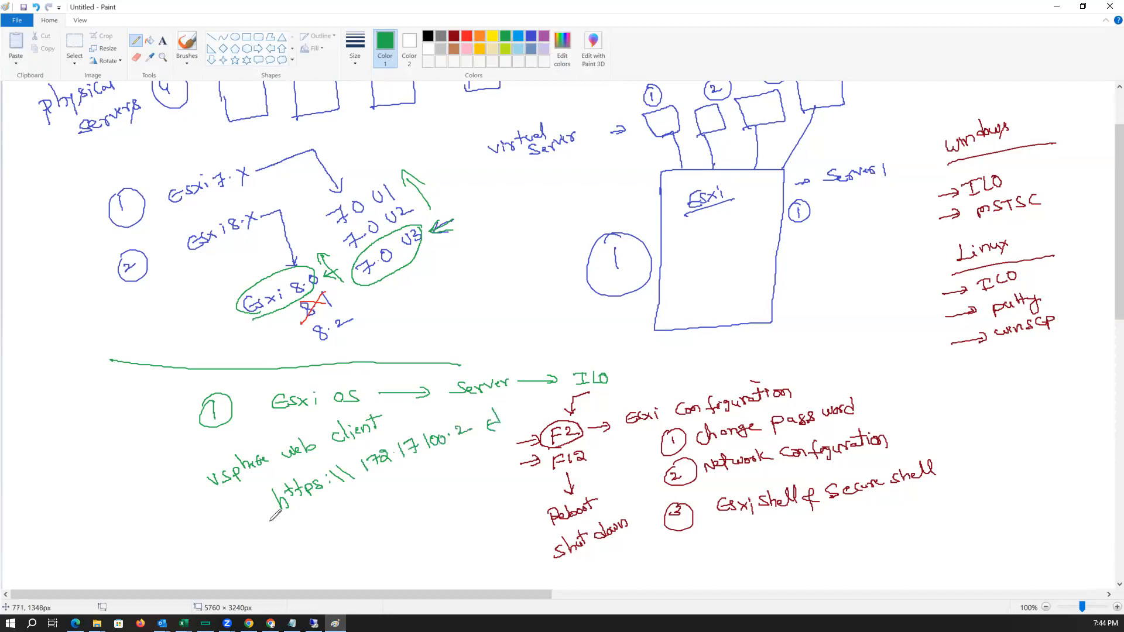
Write 'Esxi host get open' beneath the URL and a circled 'root | pwd' login note.
mouse_move(248, 542)
mouse_down()
mouse_move(283, 534)
mouse_move(301, 514)
mouse_move(414, 483)
mouse_up()
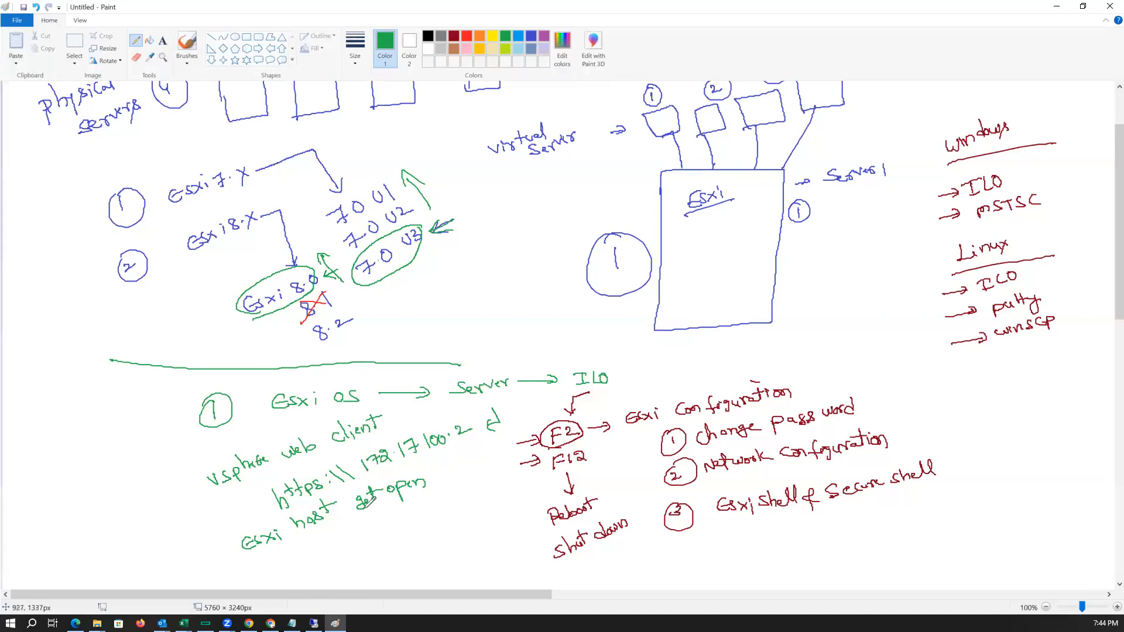
mouse_move(350, 525)
mouse_down()
mouse_move(368, 565)
mouse_move(370, 541)
mouse_move(394, 530)
mouse_up()
mouse_move(399, 517)
mouse_down()
mouse_move(419, 544)
mouse_move(460, 499)
mouse_move(468, 510)
mouse_move(451, 491)
mouse_up()
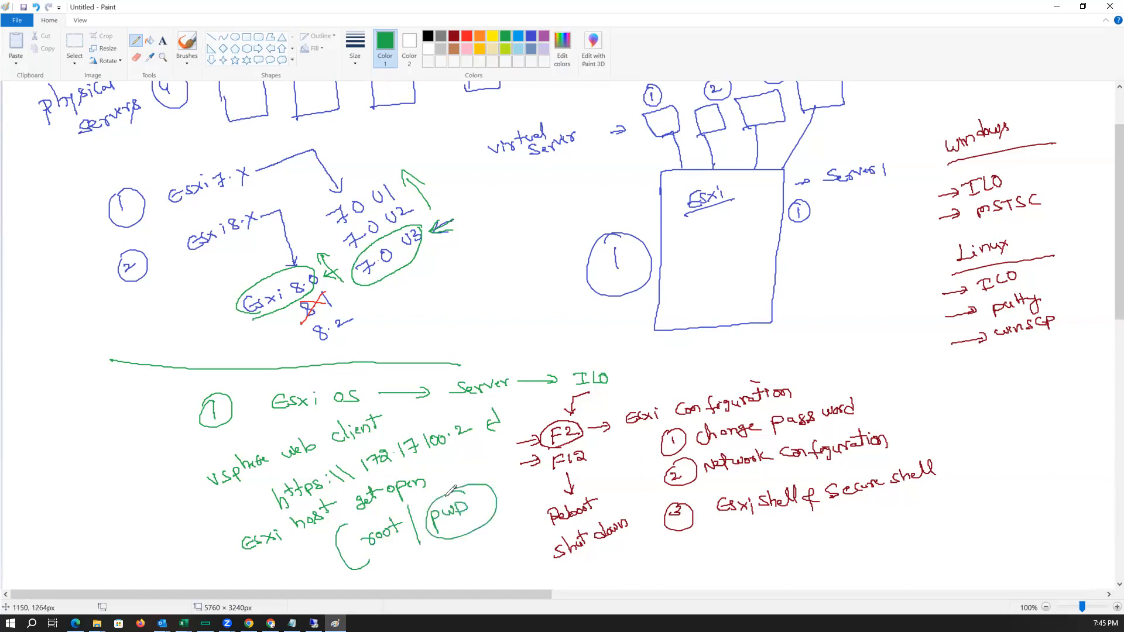
Write 'Administrator pwd' beside server 1 and a circled 'root pwd' next to the Linux list.
mouse_move(816, 231)
mouse_down()
mouse_move(824, 216)
mouse_move(832, 226)
mouse_move(882, 202)
mouse_move(878, 212)
mouse_move(914, 182)
mouse_up()
drag(838, 233, 863, 240)
drag(861, 228, 864, 240)
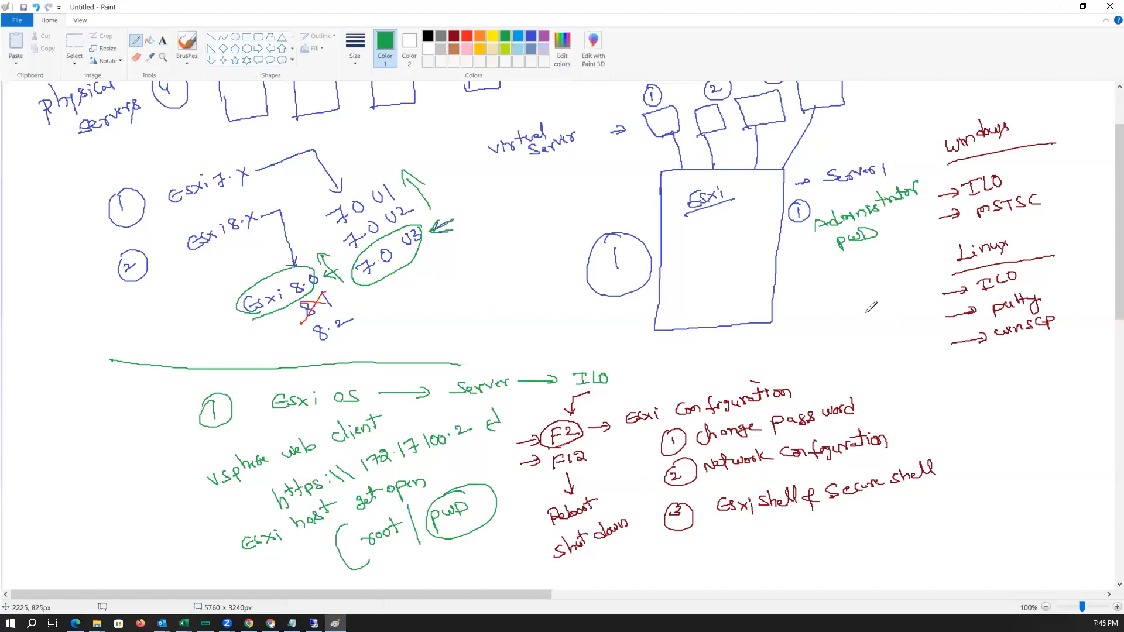
mouse_move(856, 308)
mouse_down()
mouse_move(901, 294)
mouse_move(884, 328)
mouse_move(911, 316)
mouse_move(868, 319)
mouse_move(935, 301)
mouse_move(895, 294)
mouse_up()
mouse_move(837, 263)
mouse_down()
mouse_move(878, 214)
mouse_move(834, 258)
mouse_up()
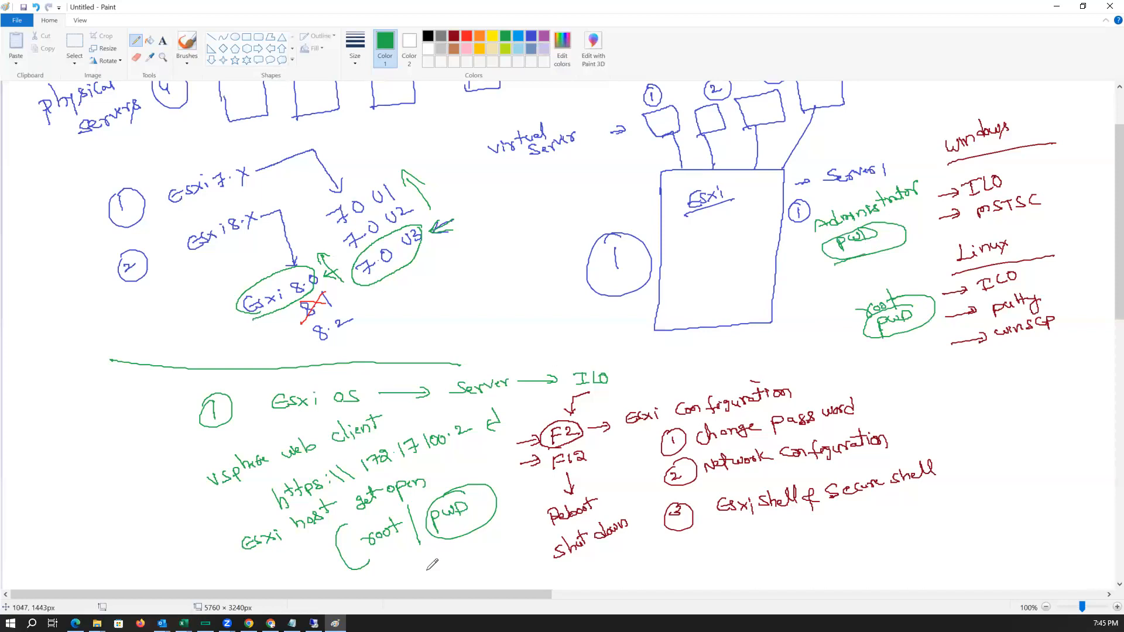
Write an example root password with arrows under its characters, followed by '→ Reboot'.
drag(369, 562, 408, 542)
mouse_move(28, 520)
mouse_down()
mouse_move(33, 499)
mouse_move(44, 507)
mouse_up()
drag(27, 506, 51, 497)
drag(46, 502, 93, 458)
mouse_move(99, 459)
mouse_down()
mouse_move(98, 444)
mouse_move(118, 453)
mouse_up()
drag(34, 534, 47, 539)
mouse_move(115, 475)
mouse_down()
mouse_move(112, 495)
mouse_move(103, 480)
mouse_up()
mouse_move(66, 519)
mouse_down()
mouse_move(63, 506)
mouse_move(75, 502)
mouse_up()
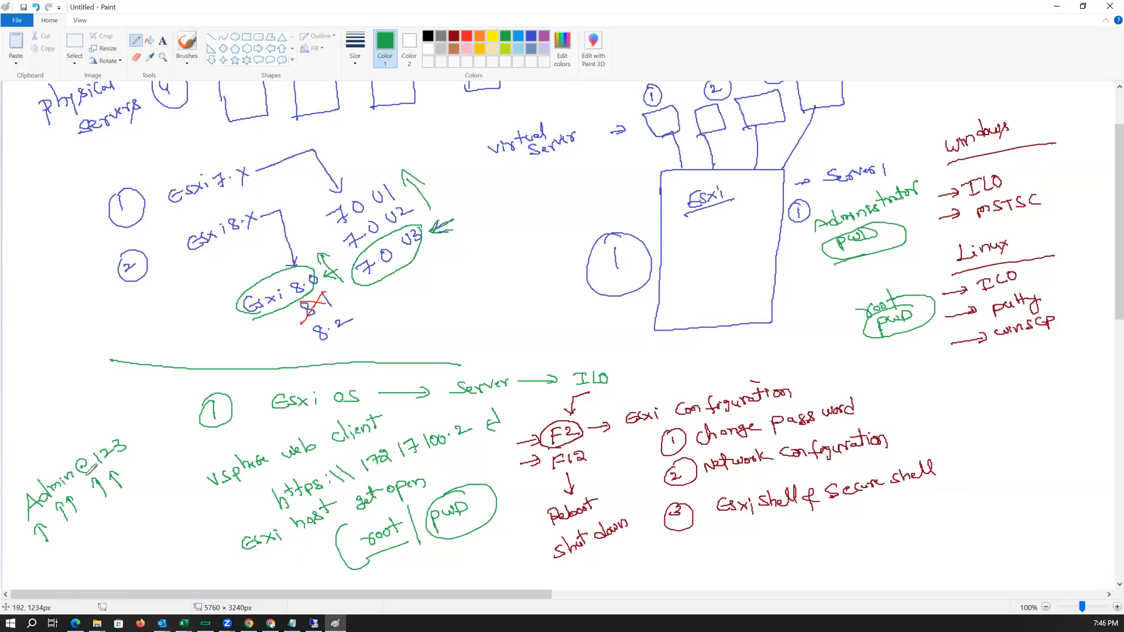
drag(135, 439, 175, 404)
Write a second example password below the Linux access list.
mouse_move(939, 405)
mouse_down()
mouse_move(968, 379)
mouse_move(989, 389)
mouse_move(1021, 380)
mouse_move(997, 401)
mouse_up()
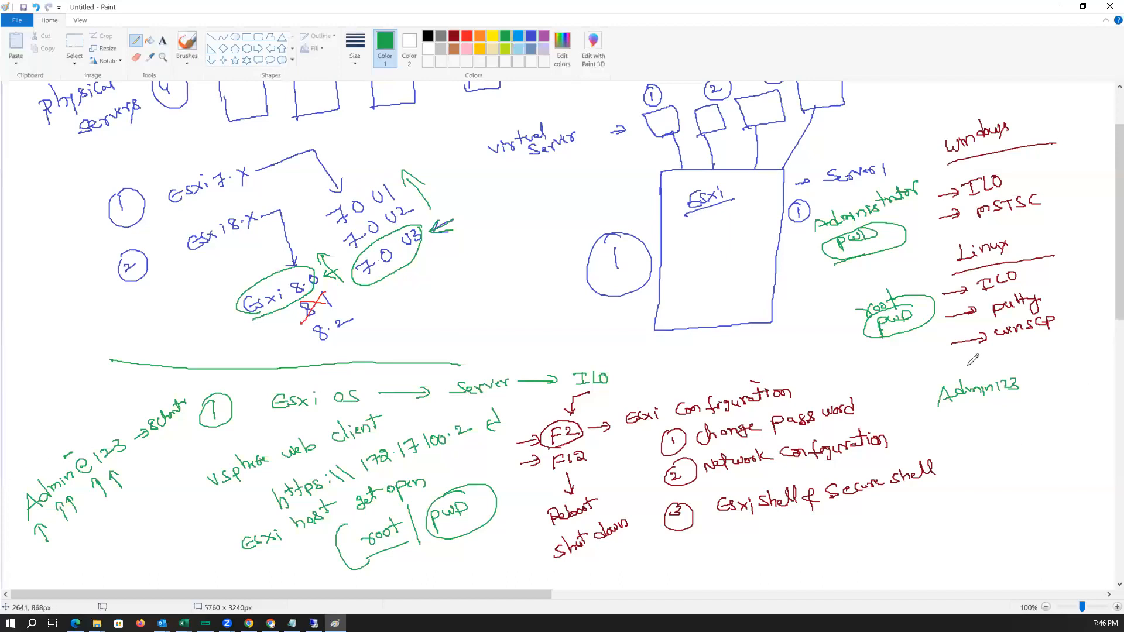
mouse_move(896, 410)
mouse_down()
mouse_move(919, 408)
mouse_move(910, 416)
mouse_up()
drag(177, 504, 192, 499)
click(1060, 5)
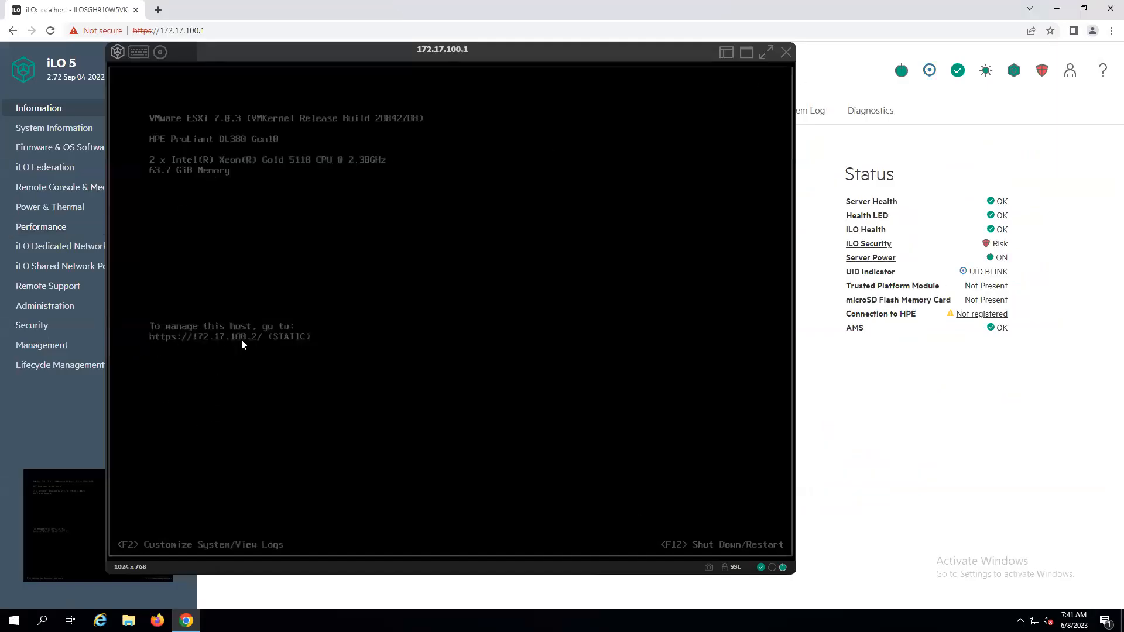
click(158, 10)
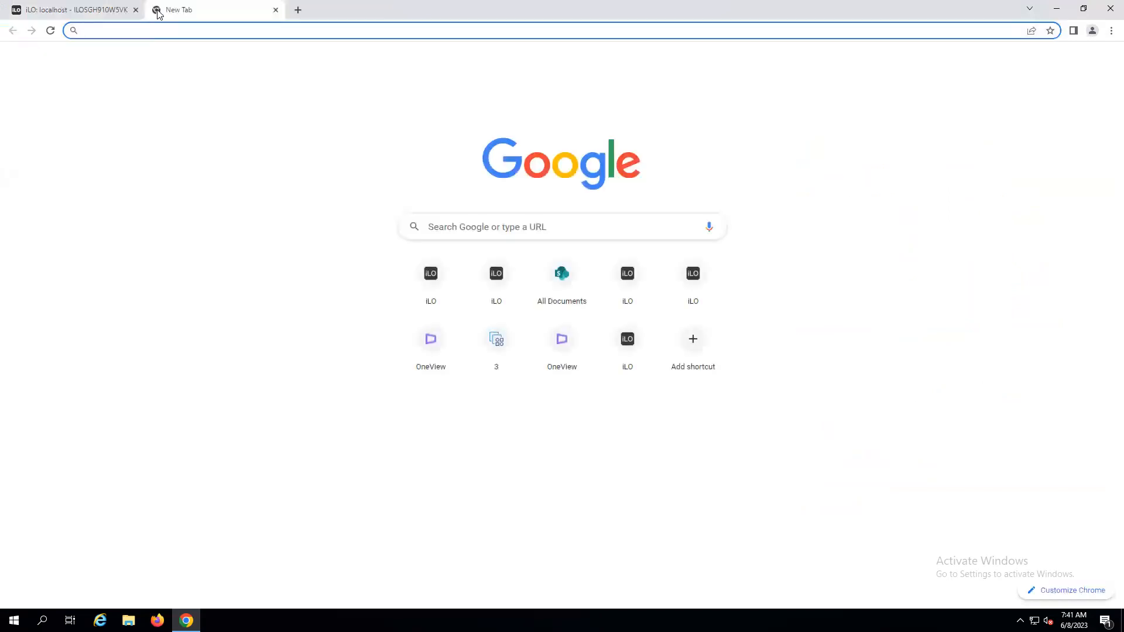
text(http)
text(s://)
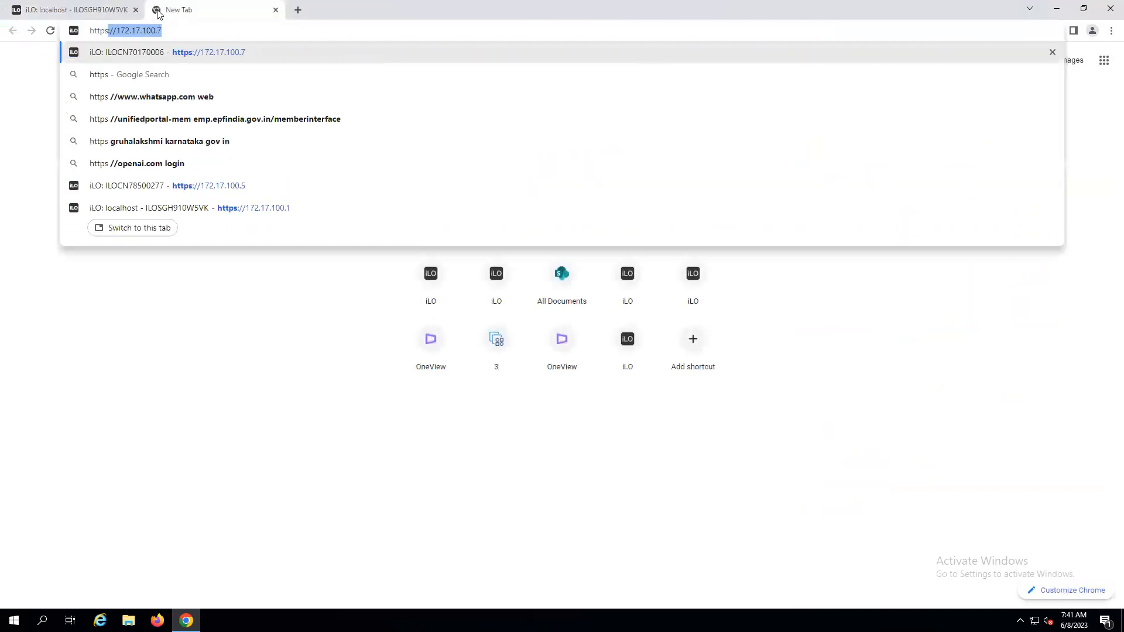
text(172.)
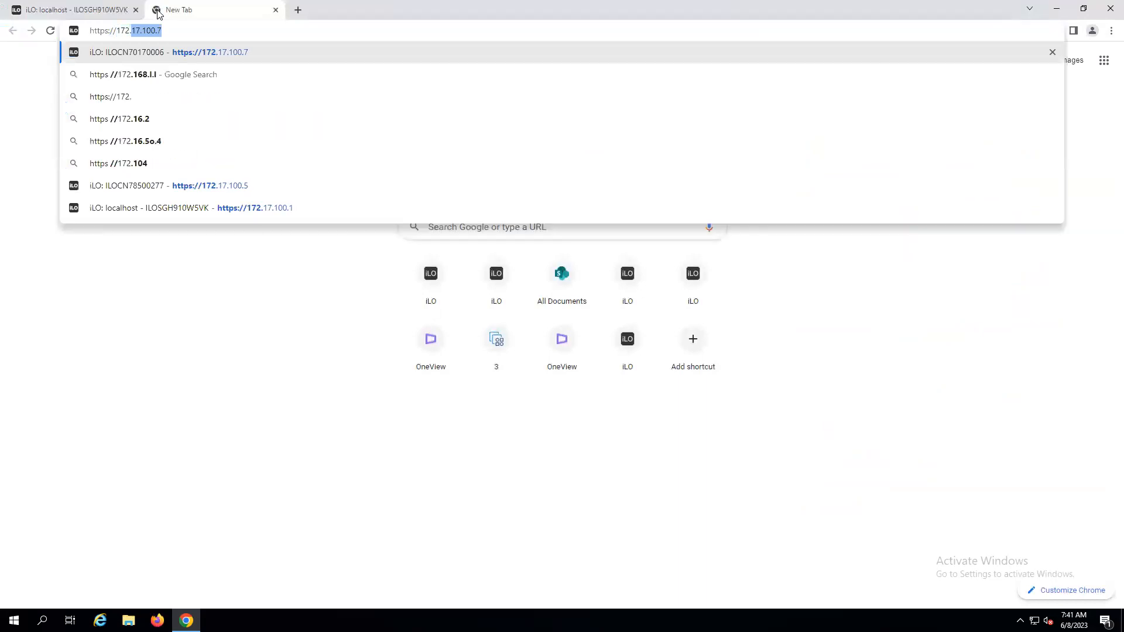
text(17.100.2)
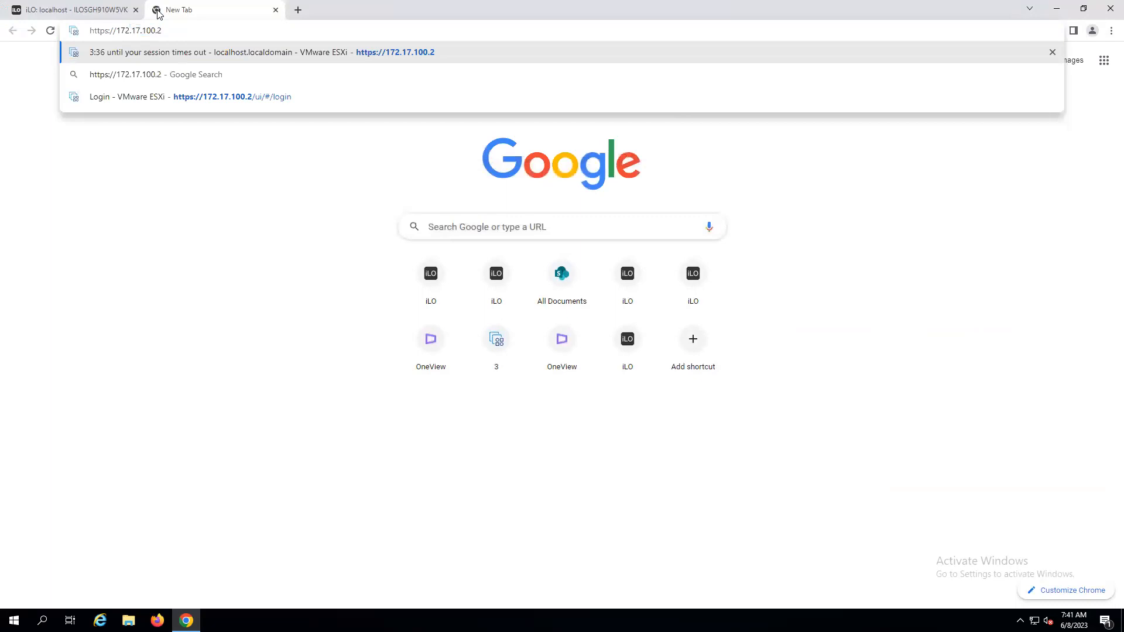
key(Return)
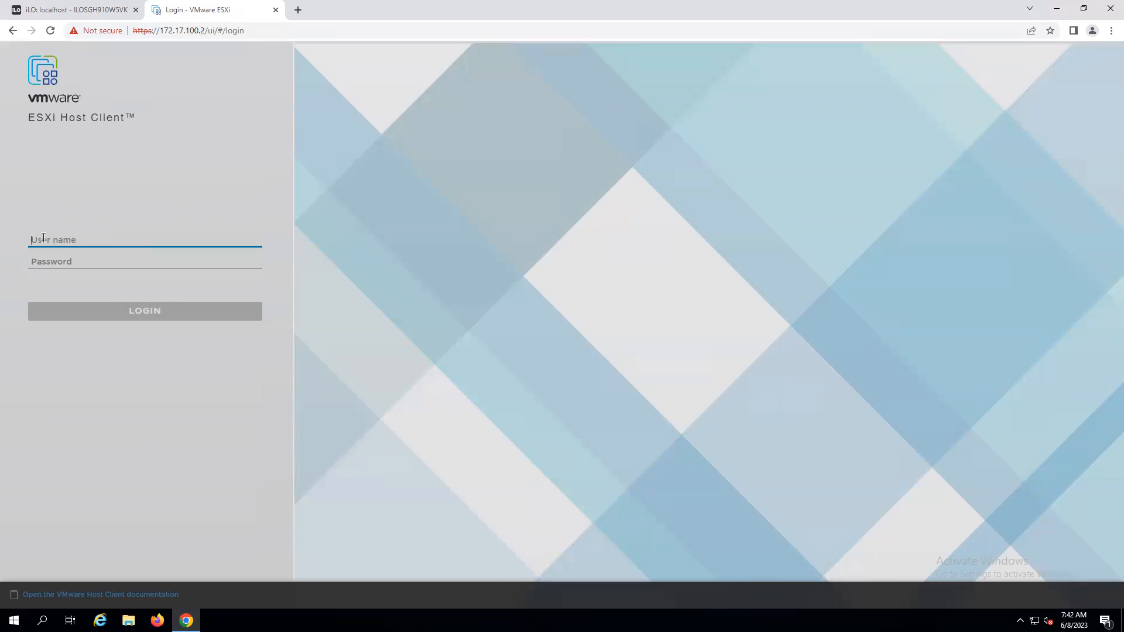
Log in to the ESXi Host Client as root with the account password.
text(root)
key(Tab)
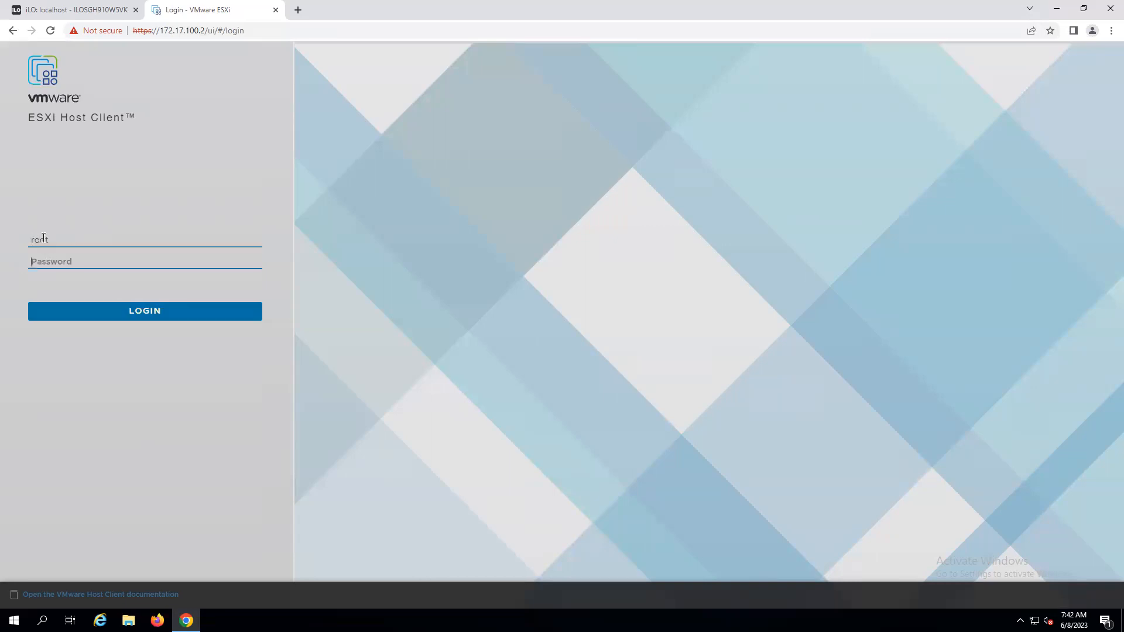
text(********)
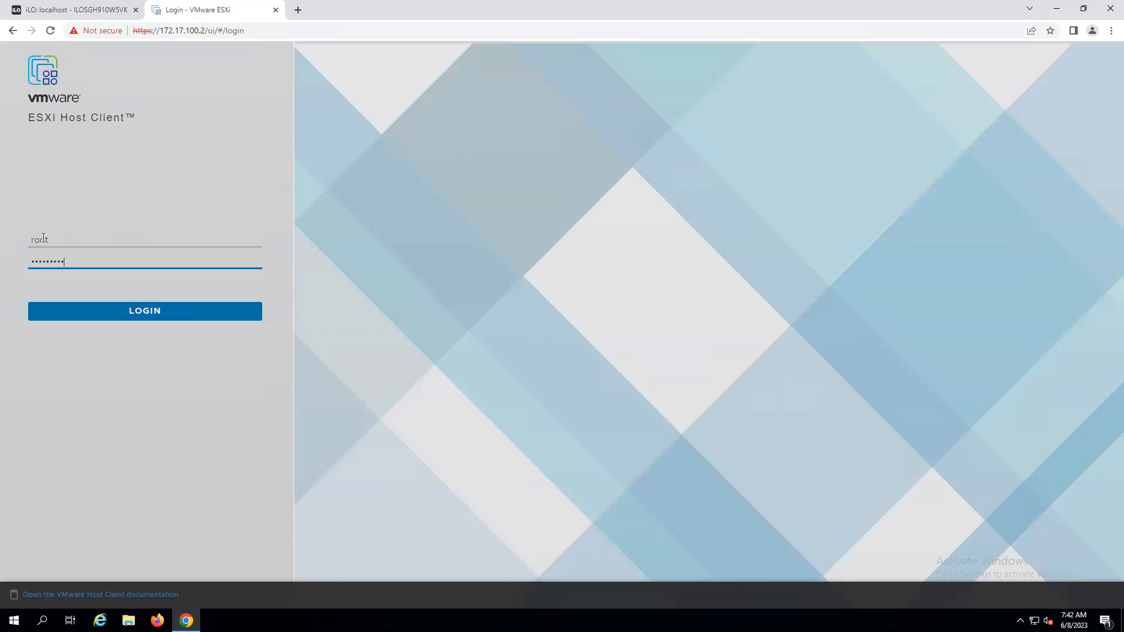
key(Return)
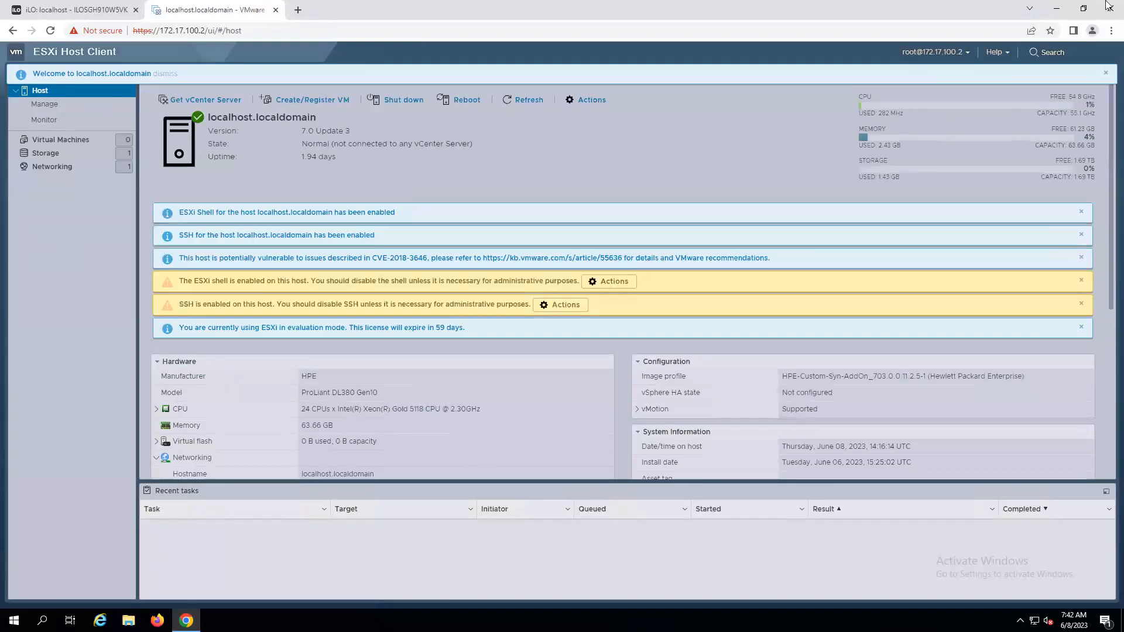
Dismiss the notification banners on the host summary page.
click(1081, 211)
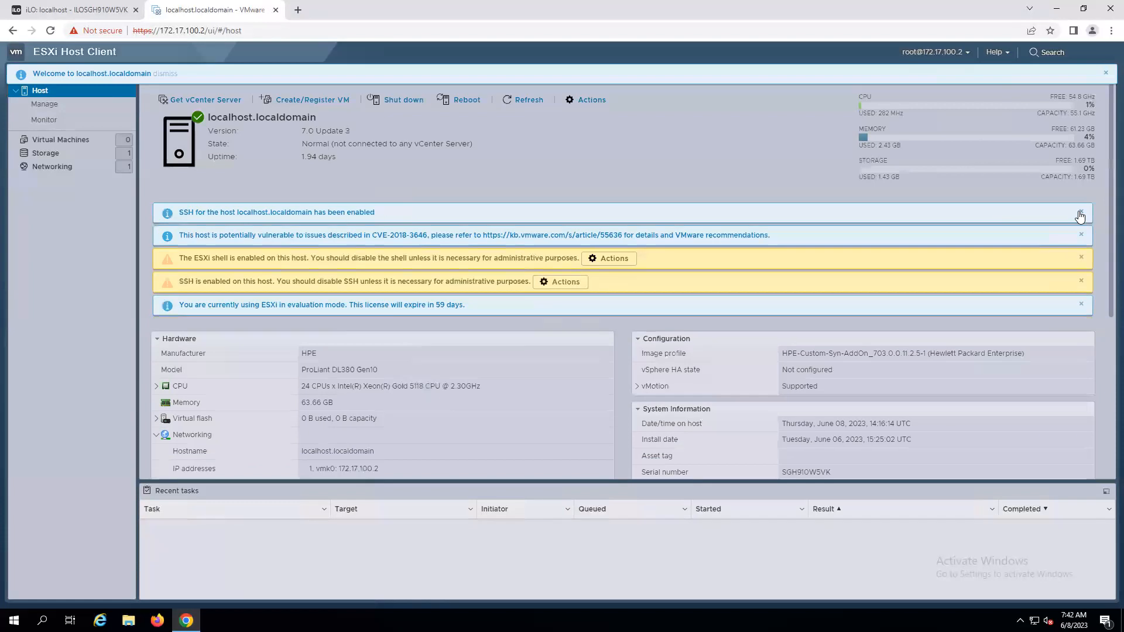
click(1083, 213)
click(1082, 214)
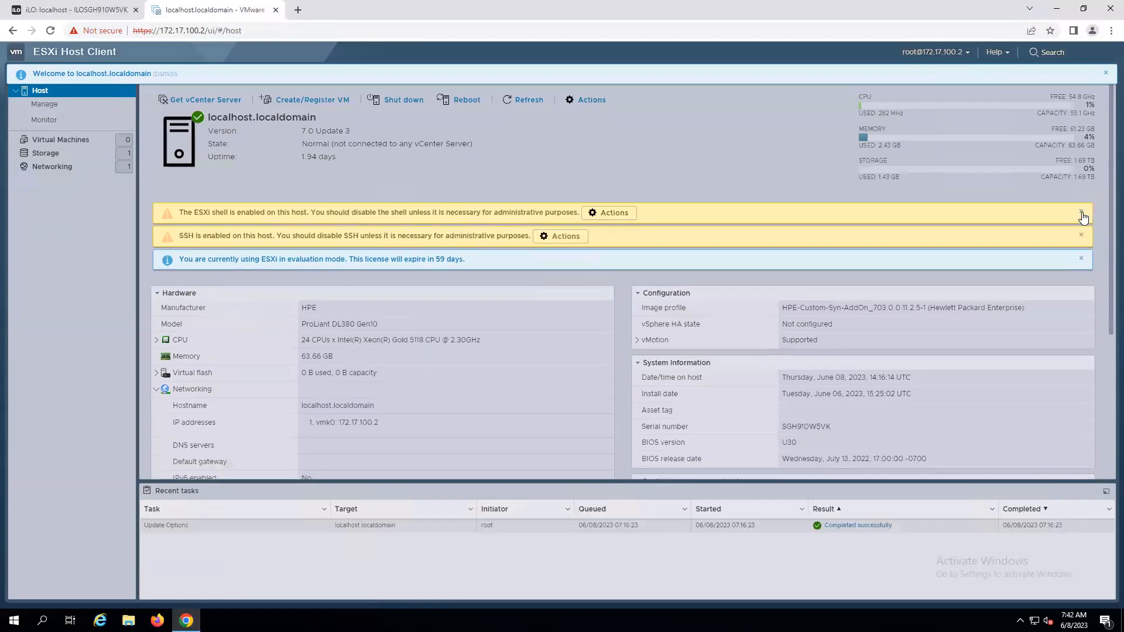
click(1081, 213)
click(1082, 213)
click(1082, 213)
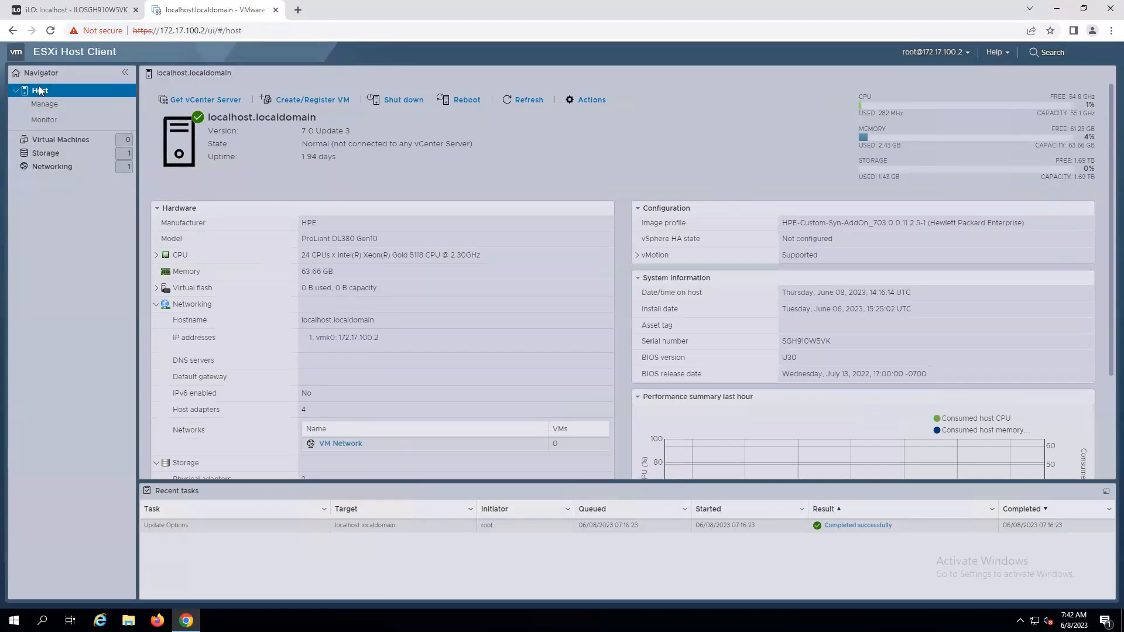
Inspect the host's Hardware summary, expanding the CPU details.
click(16, 90)
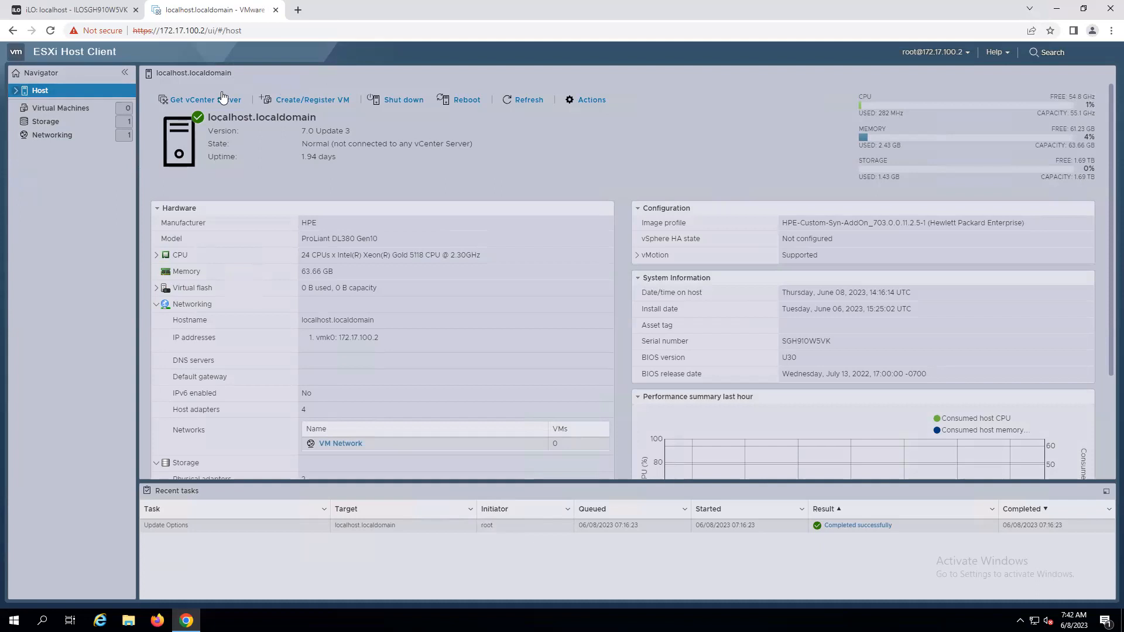
click(18, 93)
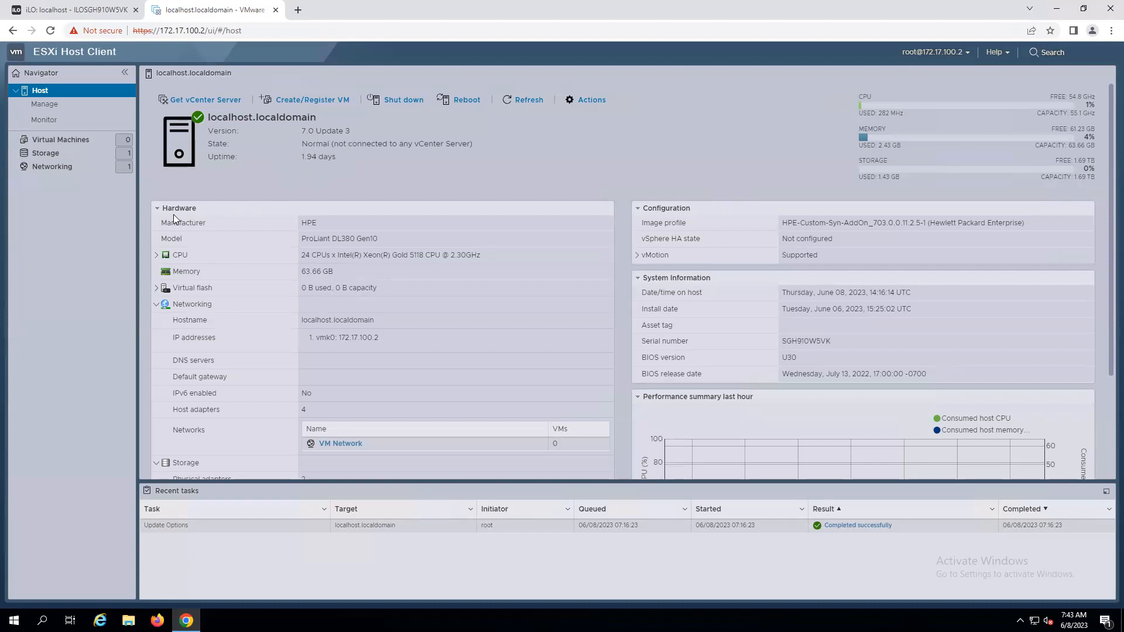
click(158, 211)
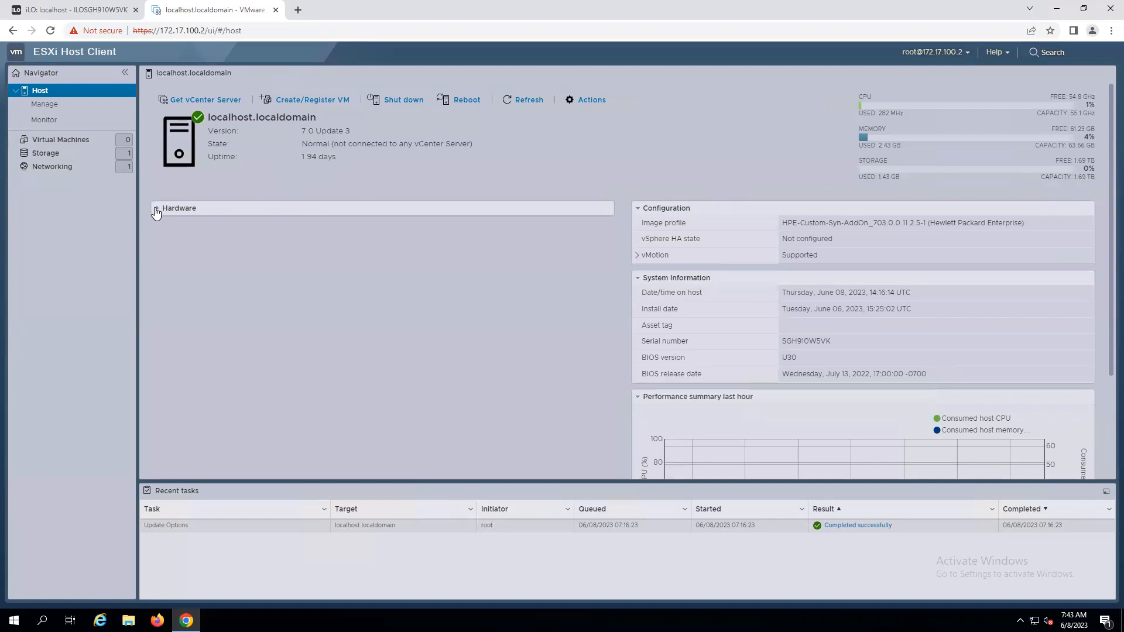
click(157, 212)
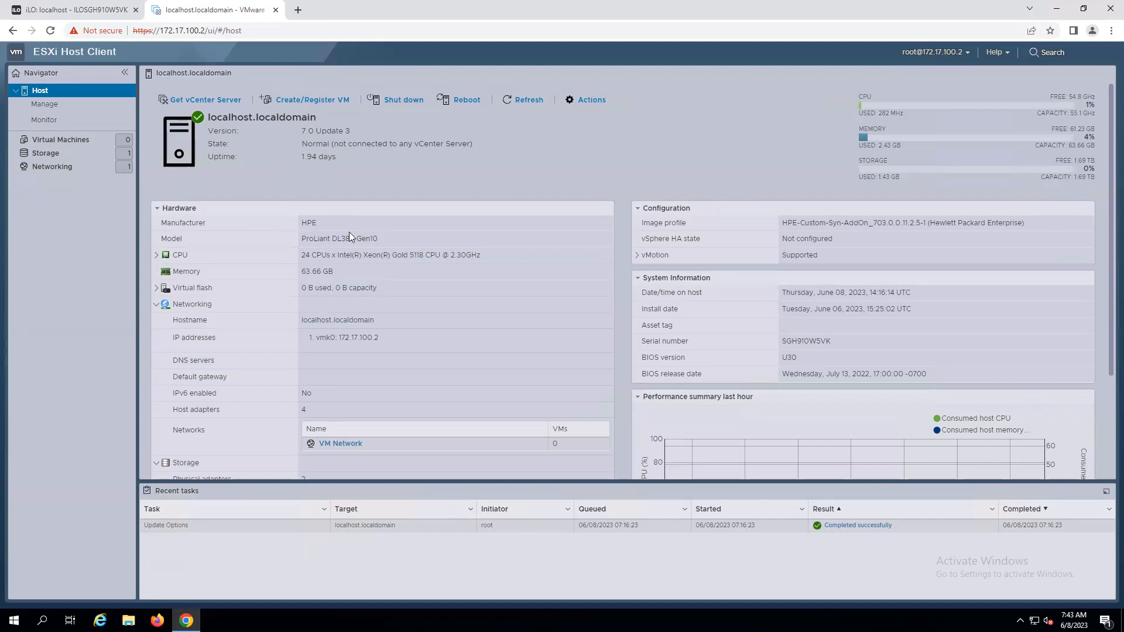
click(157, 257)
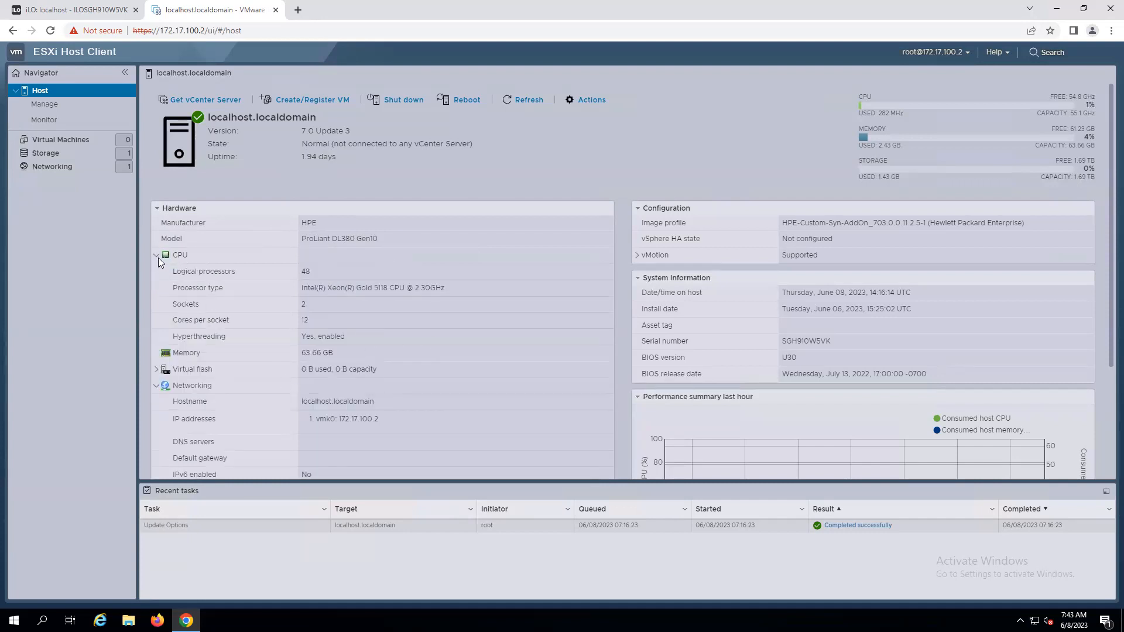
click(157, 258)
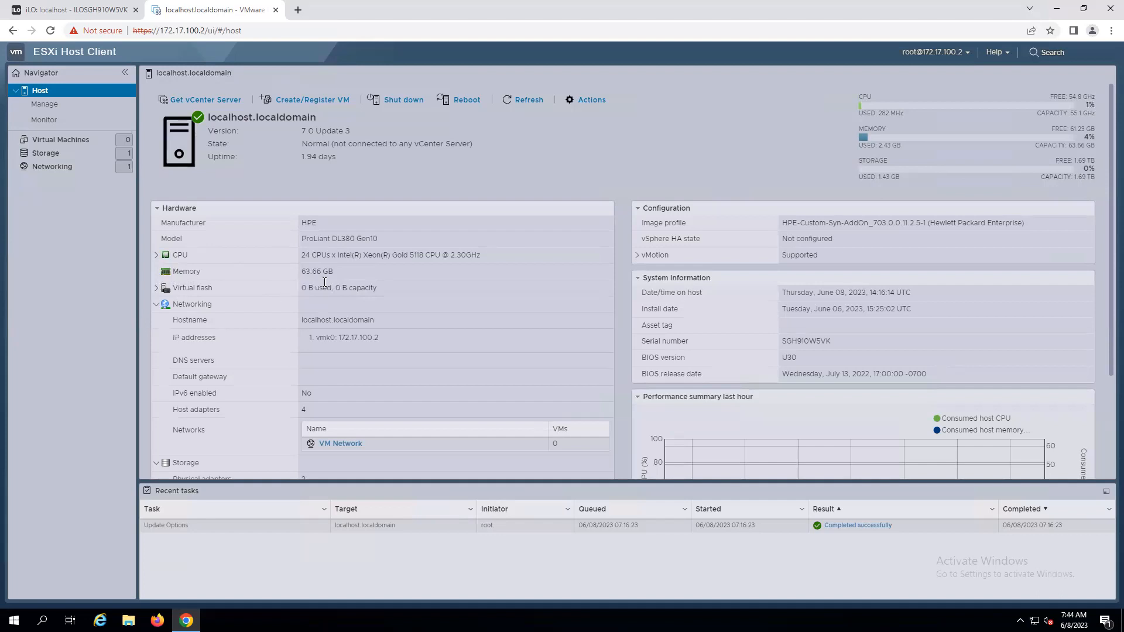
click(159, 256)
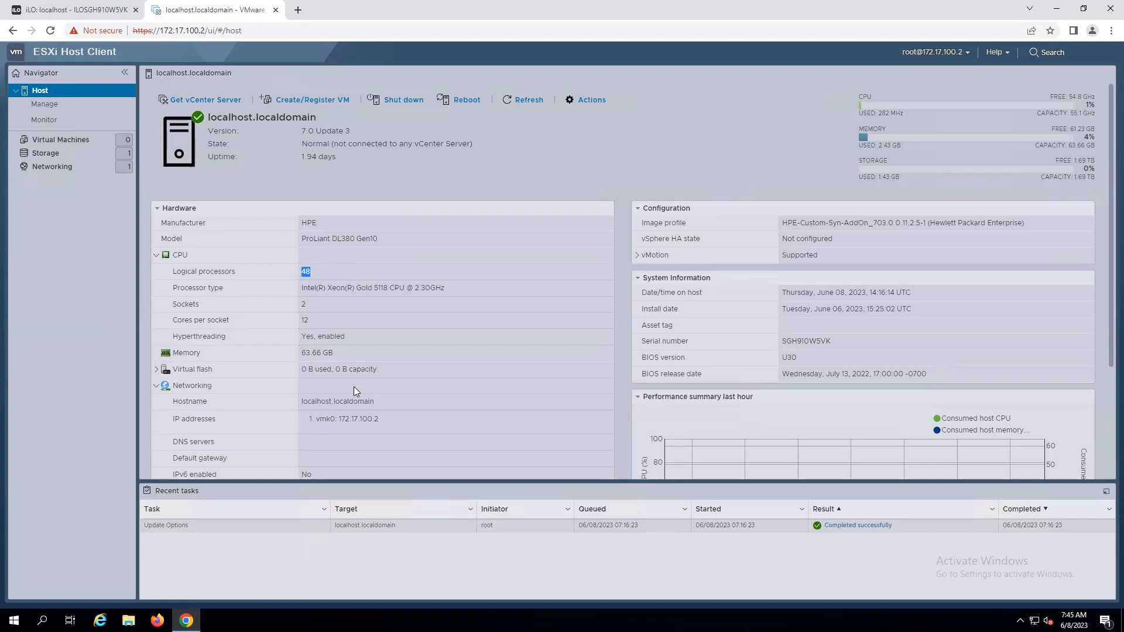
Review the CPU, Virtual flash, Networking and Storage sections of the host's Hardware summary, expanding and collapsing each.
click(159, 257)
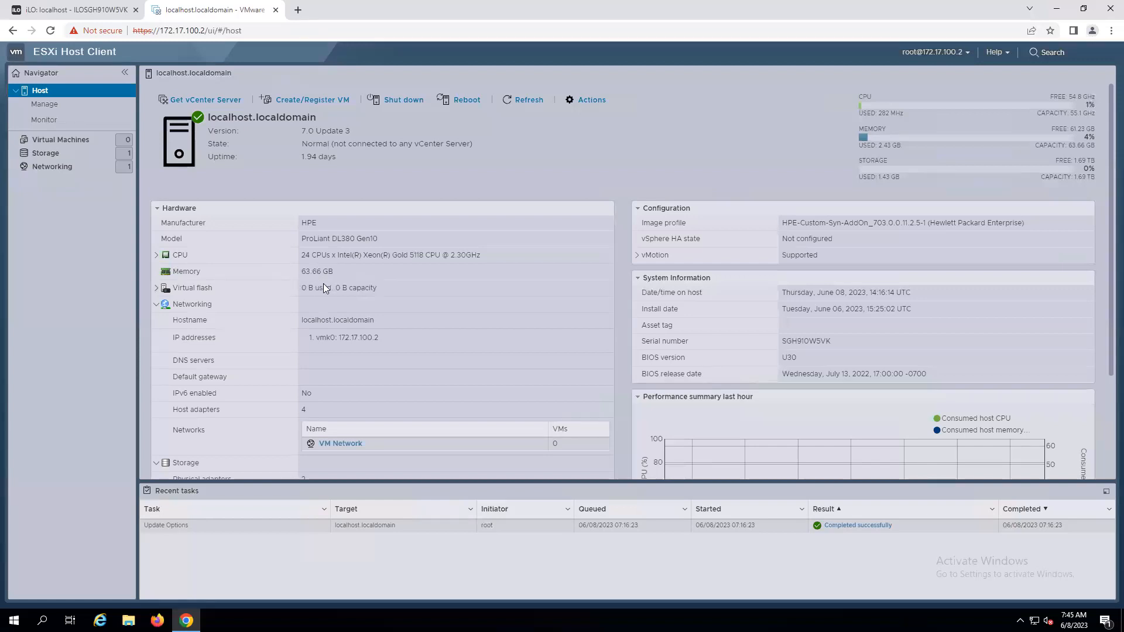
click(157, 288)
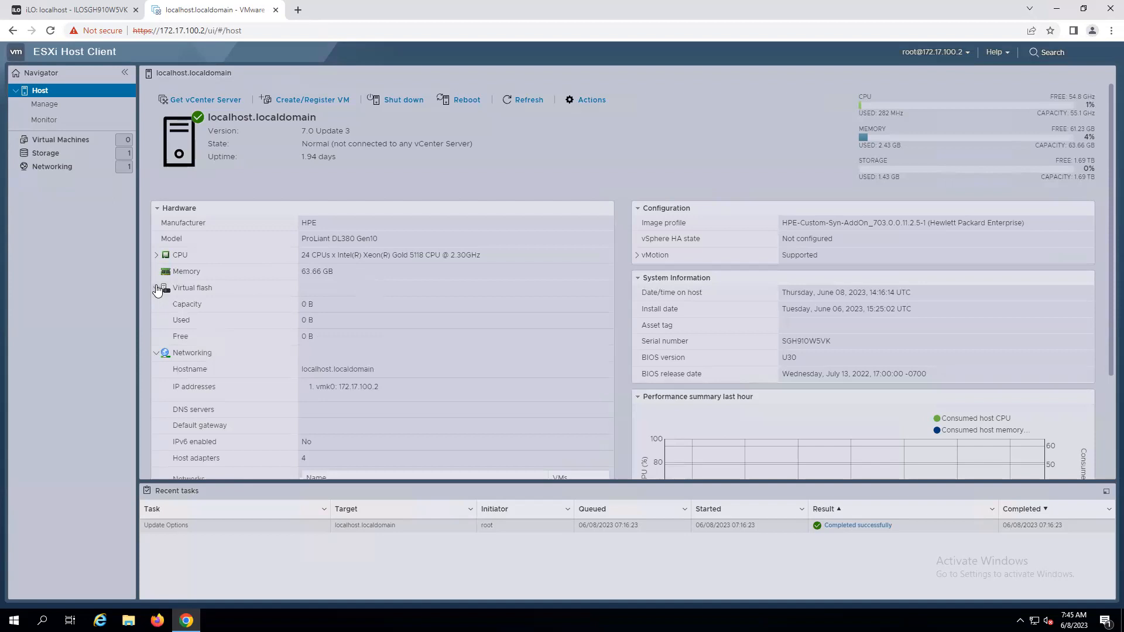
click(157, 288)
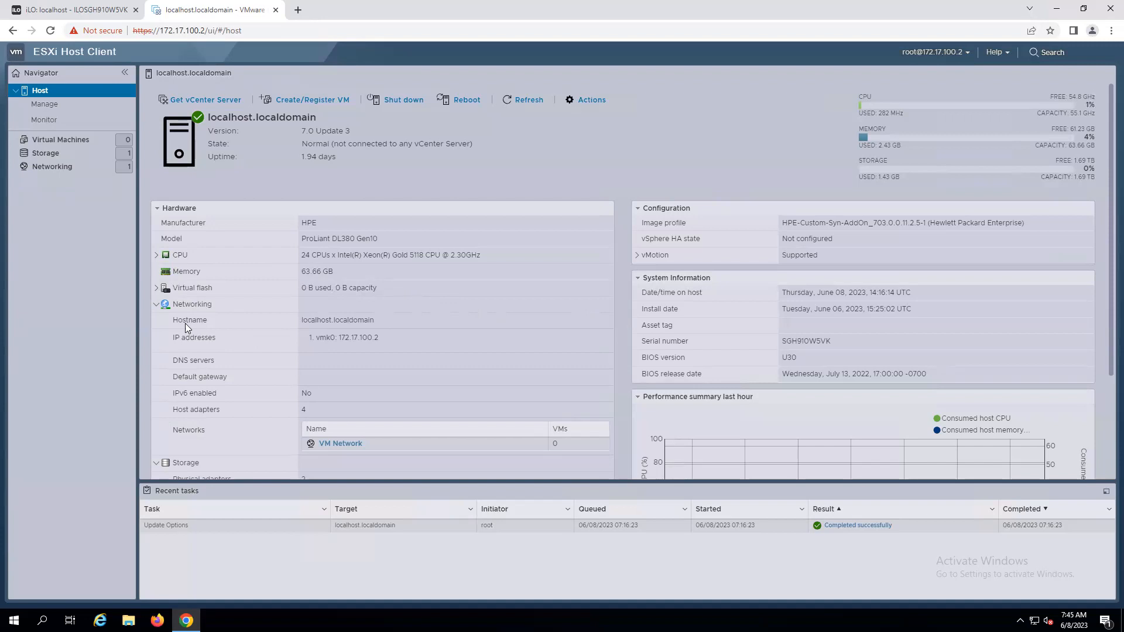
drag(378, 321, 292, 326)
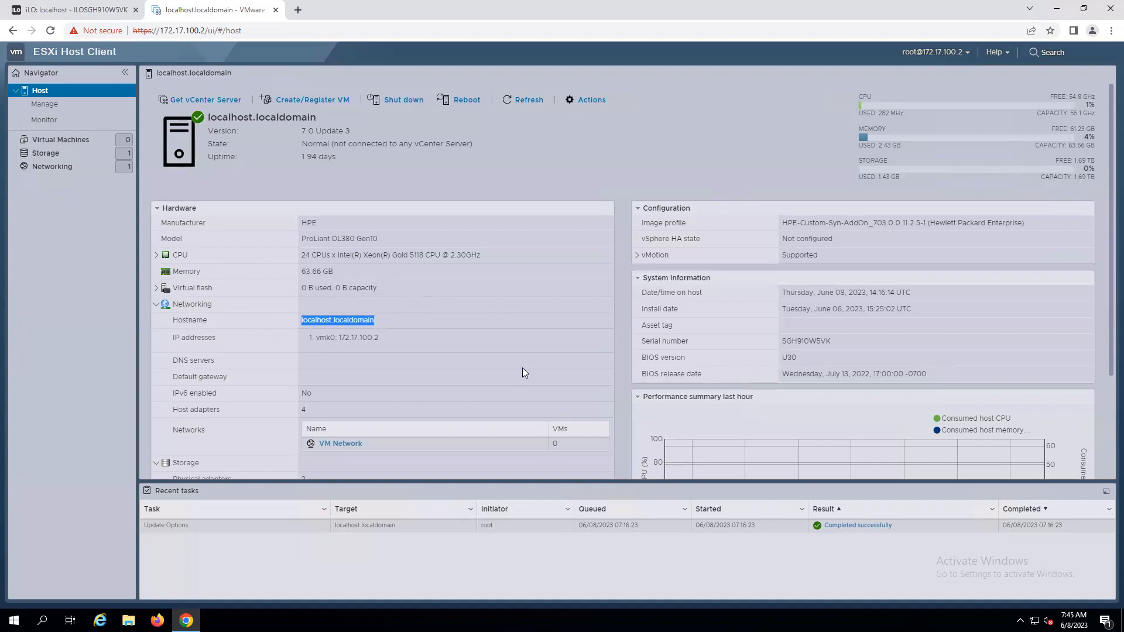
drag(381, 337, 339, 339)
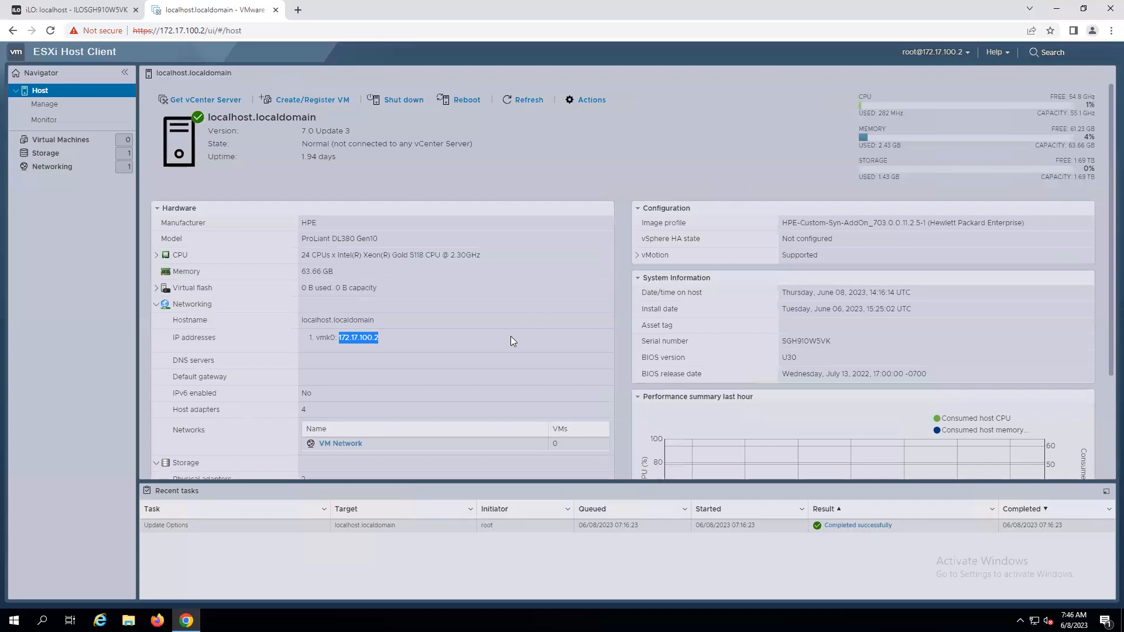
scroll(510, 341, down, 2)
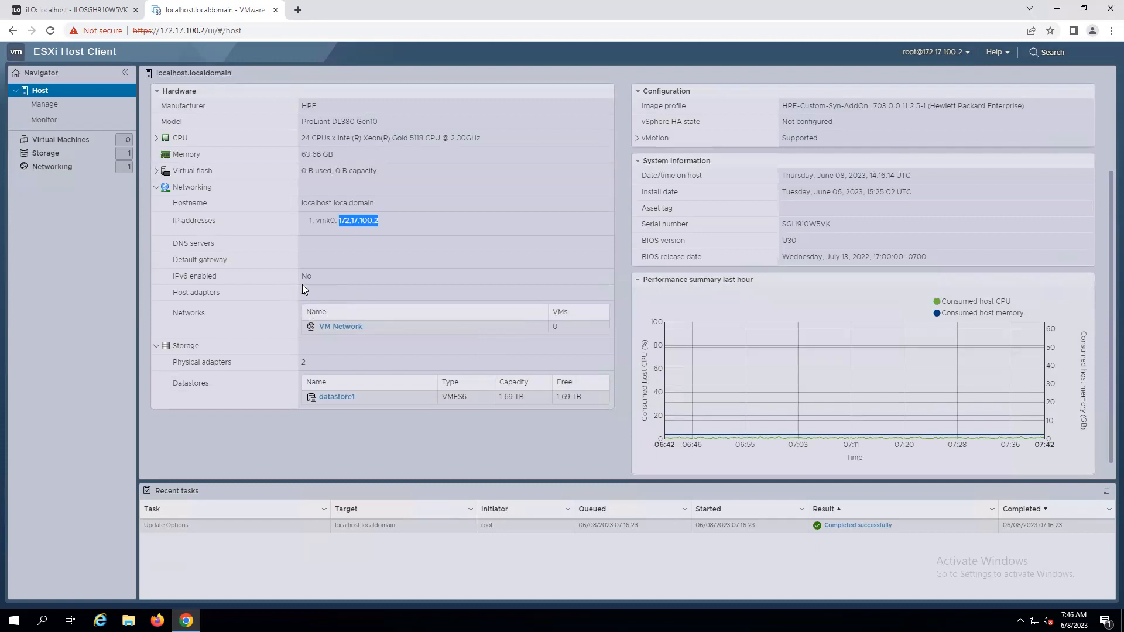
click(158, 192)
click(157, 188)
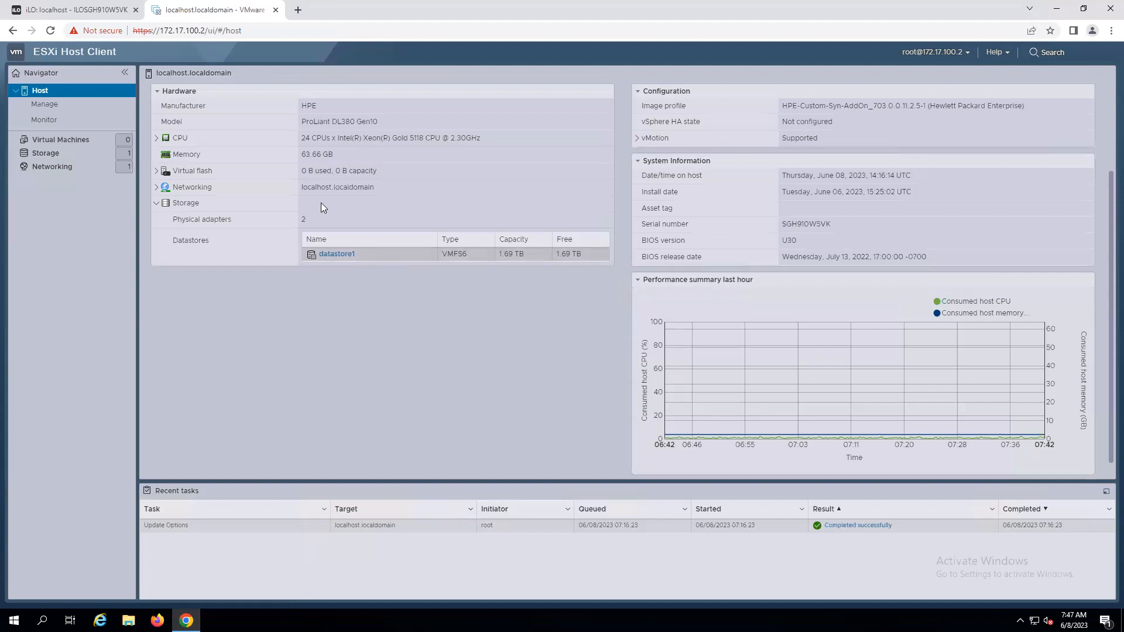
scroll(503, 346, up, 2)
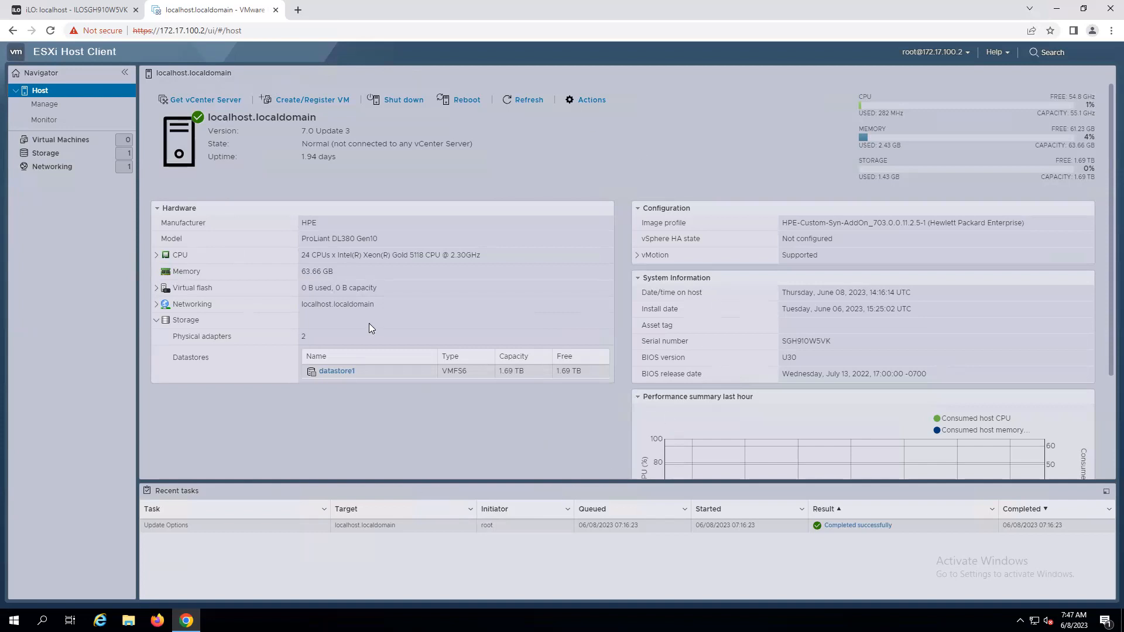
click(158, 321)
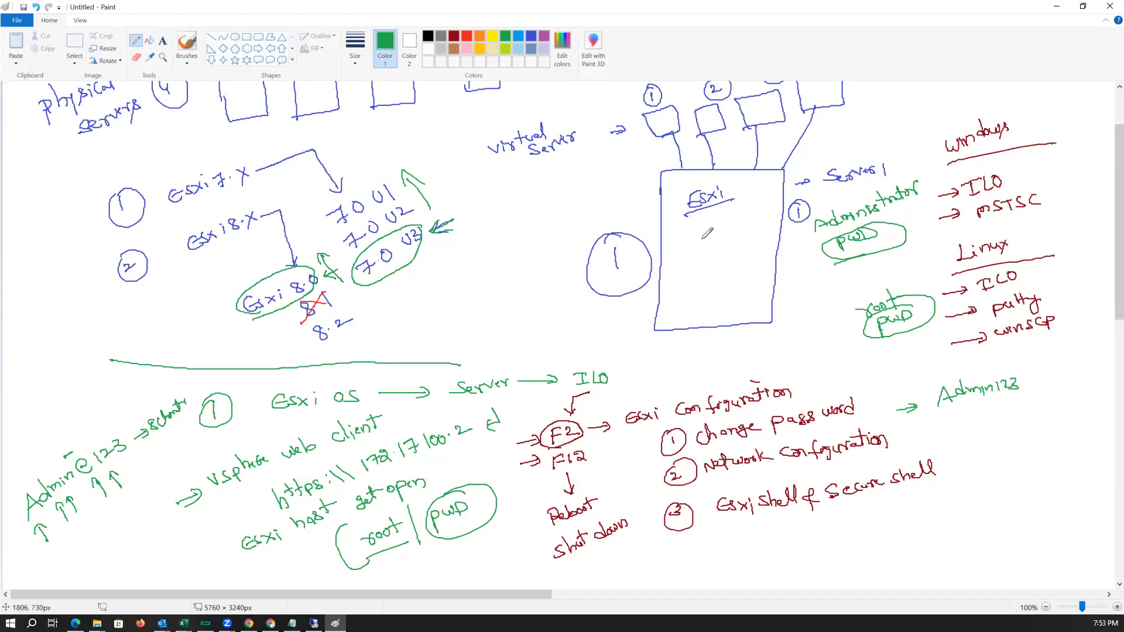
Annotate the ESXi box in the Paint sketch with CPU - 24, RAM - 64GB and HDD - 1.7TB datastore.
mouse_move(679, 236)
mouse_down()
mouse_move(671, 248)
mouse_move(739, 233)
mouse_up()
drag(745, 221, 750, 234)
mouse_move(675, 275)
mouse_down()
mouse_move(756, 243)
mouse_move(768, 250)
mouse_up()
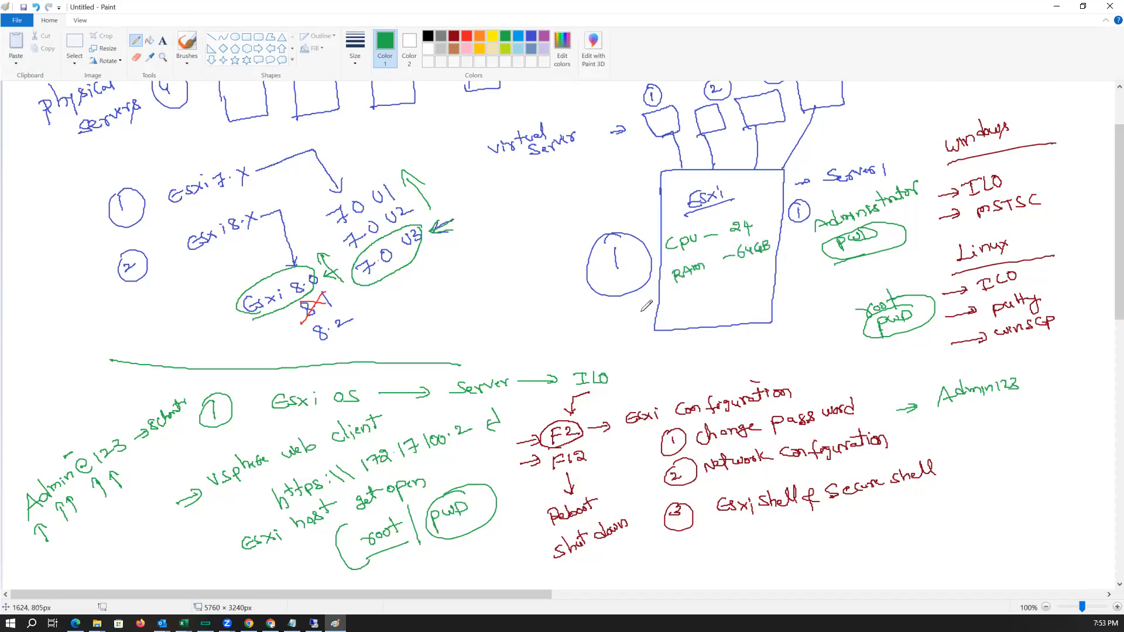
mouse_move(673, 290)
mouse_down()
mouse_move(674, 305)
mouse_move(683, 293)
mouse_move(704, 296)
mouse_move(672, 320)
mouse_move(733, 295)
mouse_move(736, 307)
mouse_move(746, 287)
mouse_move(780, 271)
mouse_up()
click(752, 286)
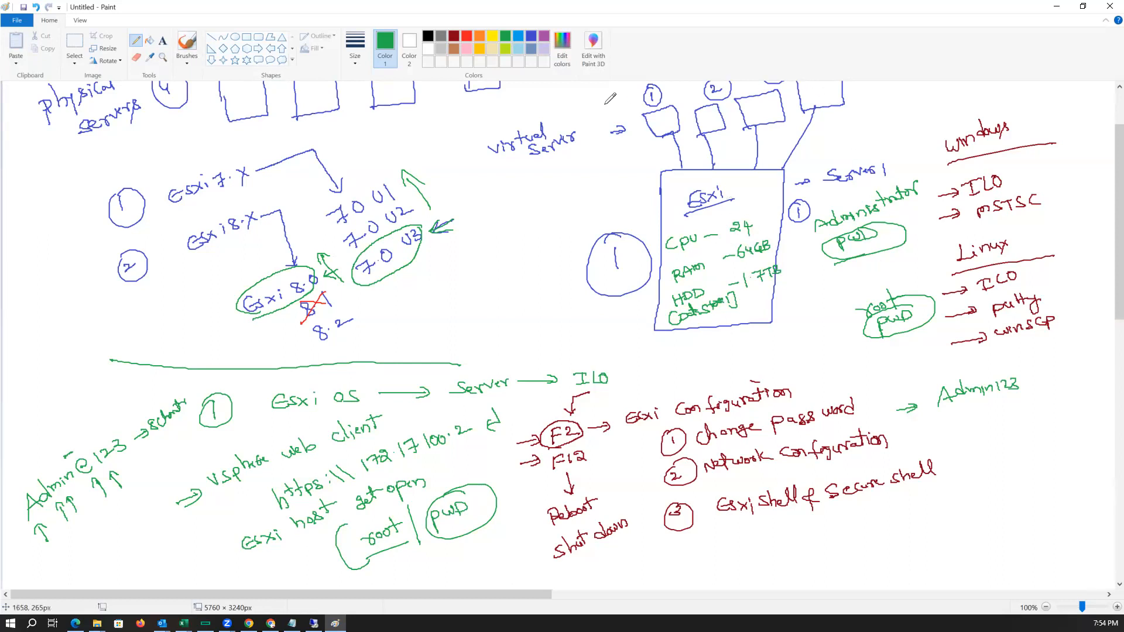
Label the four virtual server boxes in the sketch with 4, 4, 4 and 8 CPUs.
mouse_move(659, 117)
mouse_down()
mouse_move(665, 133)
mouse_move(715, 121)
mouse_up()
mouse_move(711, 113)
mouse_down()
mouse_move(711, 128)
mouse_move(763, 109)
mouse_up()
drag(759, 100, 761, 112)
drag(820, 86, 818, 87)
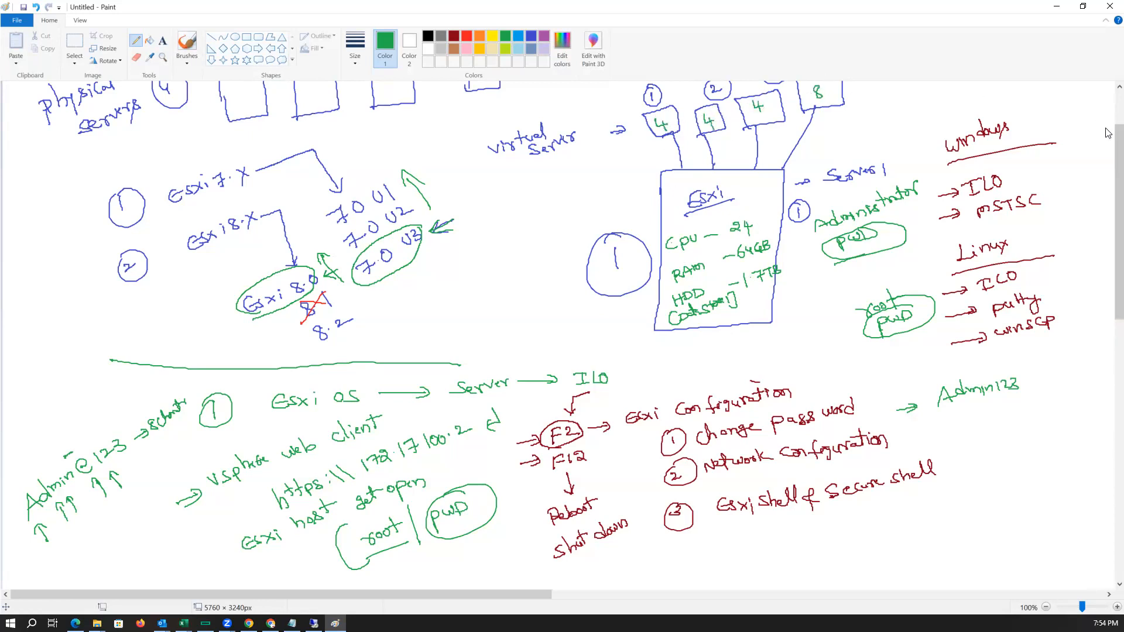
Write memory sizes 16G, 16G, 8G and 8G beneath the four virtual server boxes.
scroll(1101, 167, up, 1)
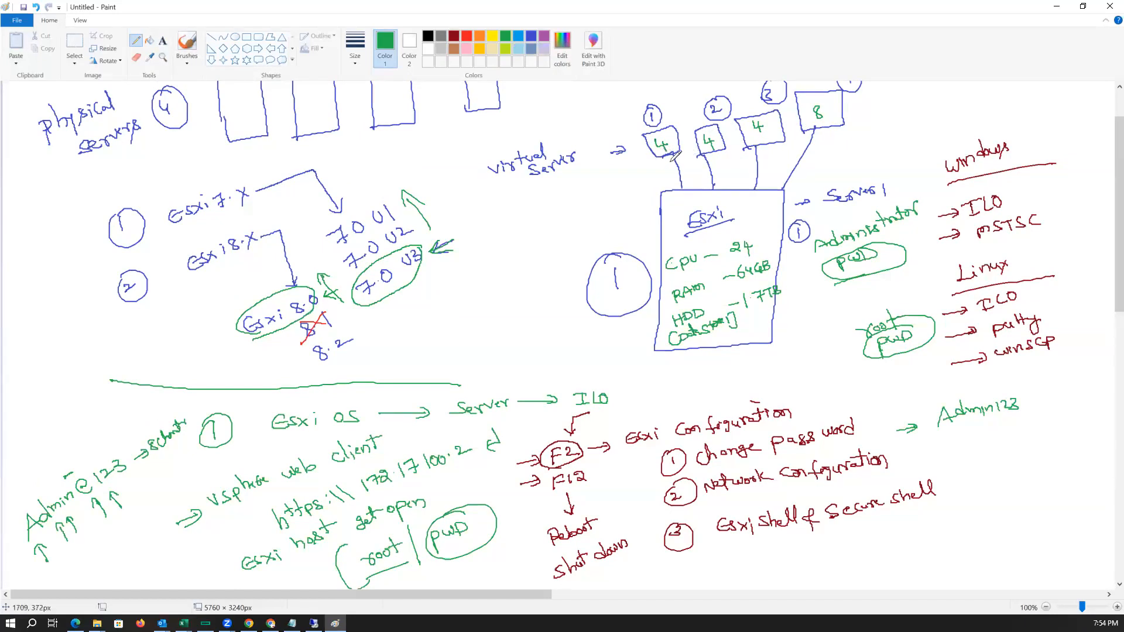
drag(644, 166, 650, 176)
drag(714, 157, 722, 167)
mouse_move(779, 144)
mouse_down()
mouse_move(776, 155)
mouse_move(782, 138)
mouse_move(846, 141)
mouse_move(741, 166)
mouse_up()
drag(667, 167, 668, 173)
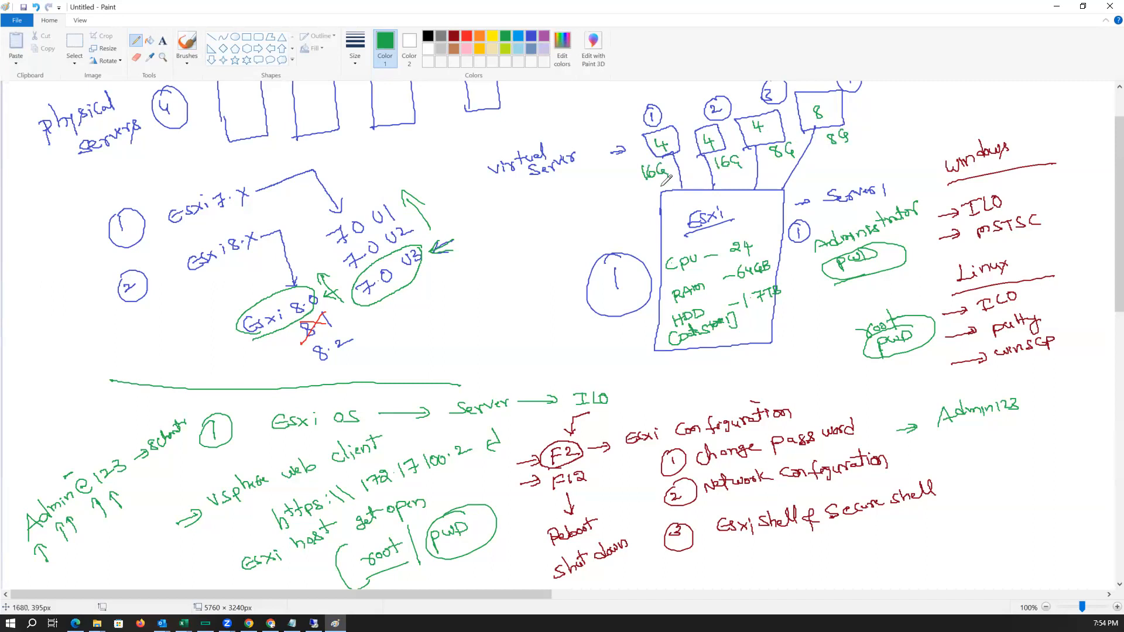
mouse_move(649, 186)
mouse_down()
mouse_move(645, 194)
mouse_move(666, 188)
mouse_up()
drag(723, 175, 733, 180)
drag(736, 174, 780, 167)
drag(782, 162, 836, 155)
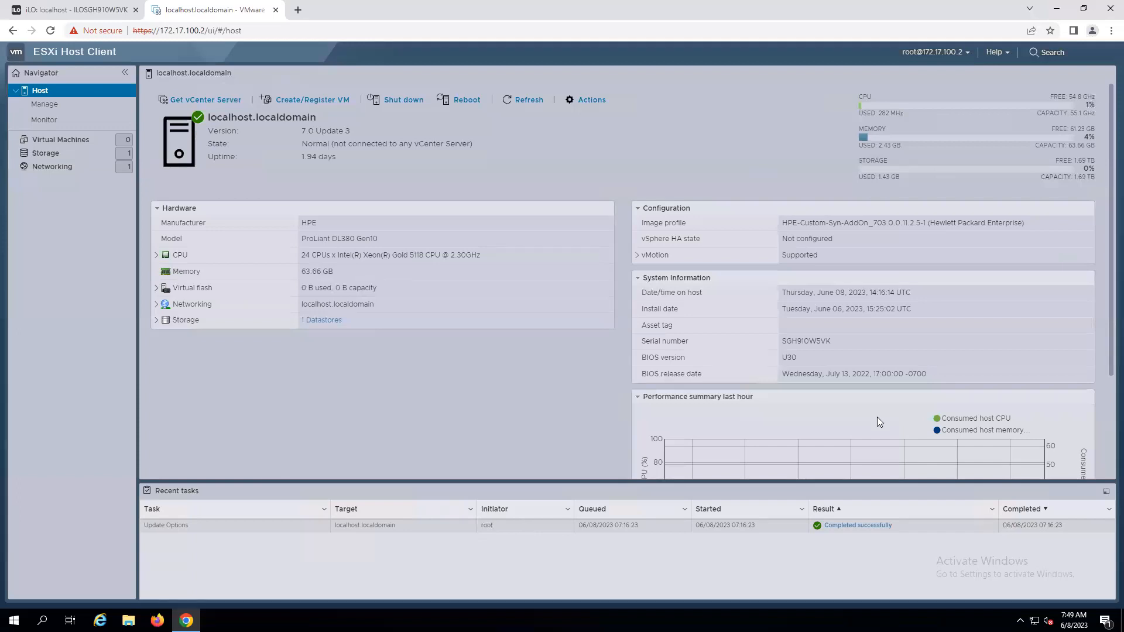
Browse the Host Client's Virtual Machines, Host, Storage and Networking pages.
click(57, 141)
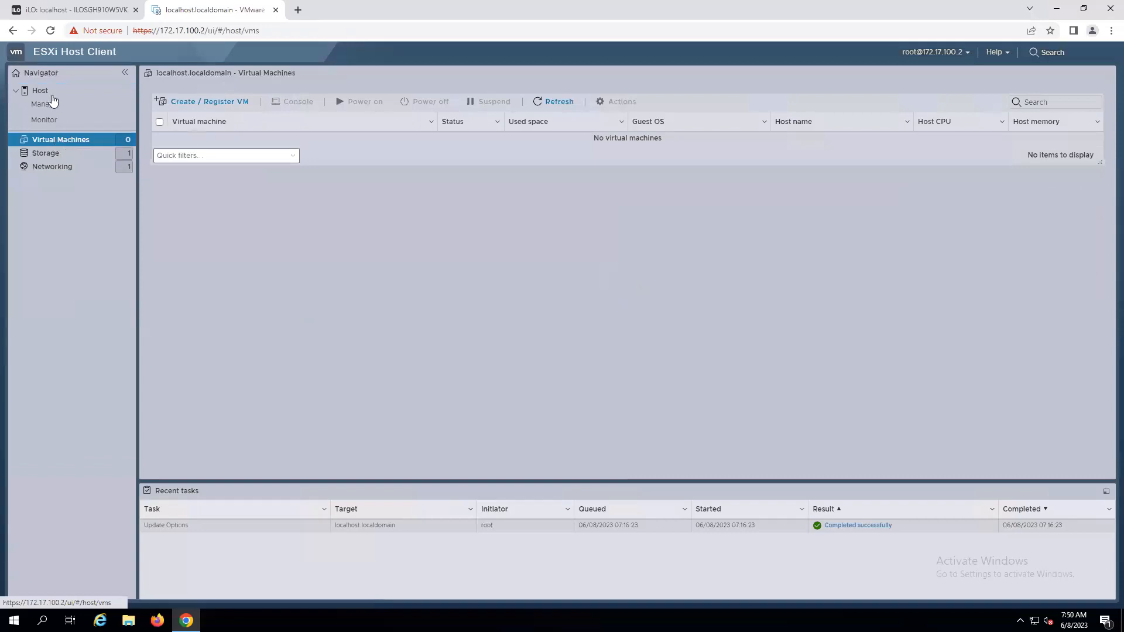
click(40, 90)
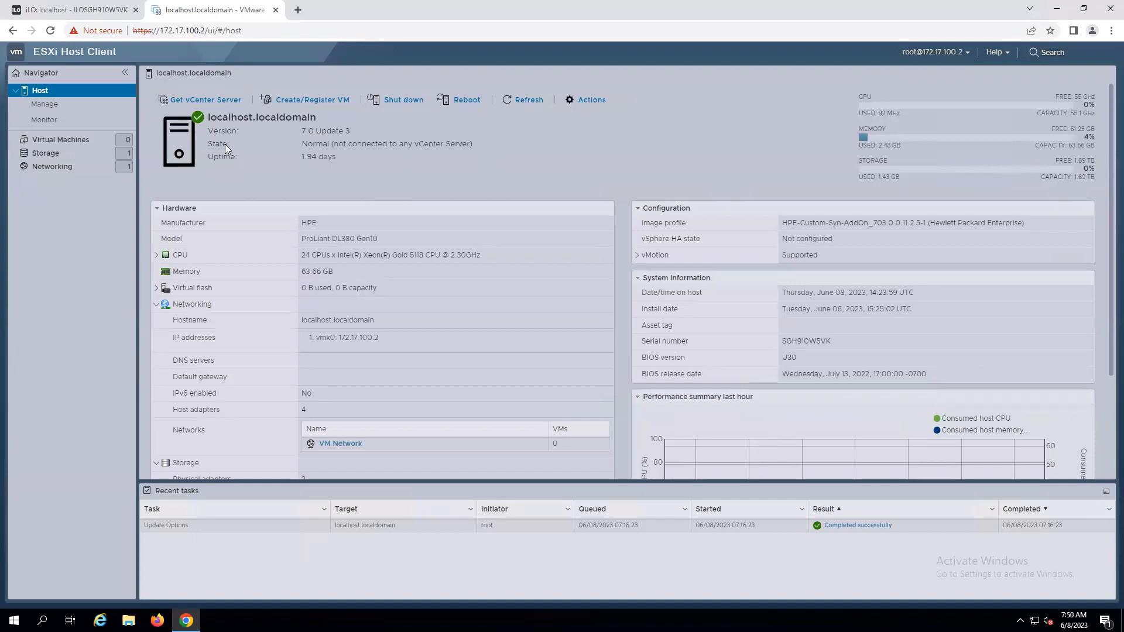
click(58, 141)
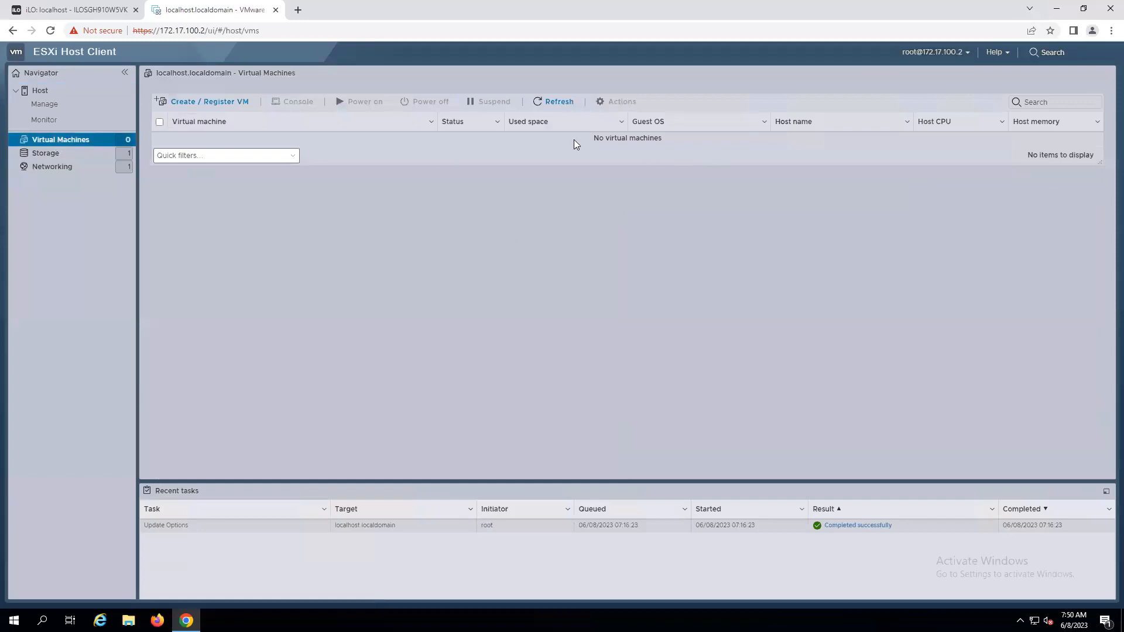
drag(588, 138, 663, 134)
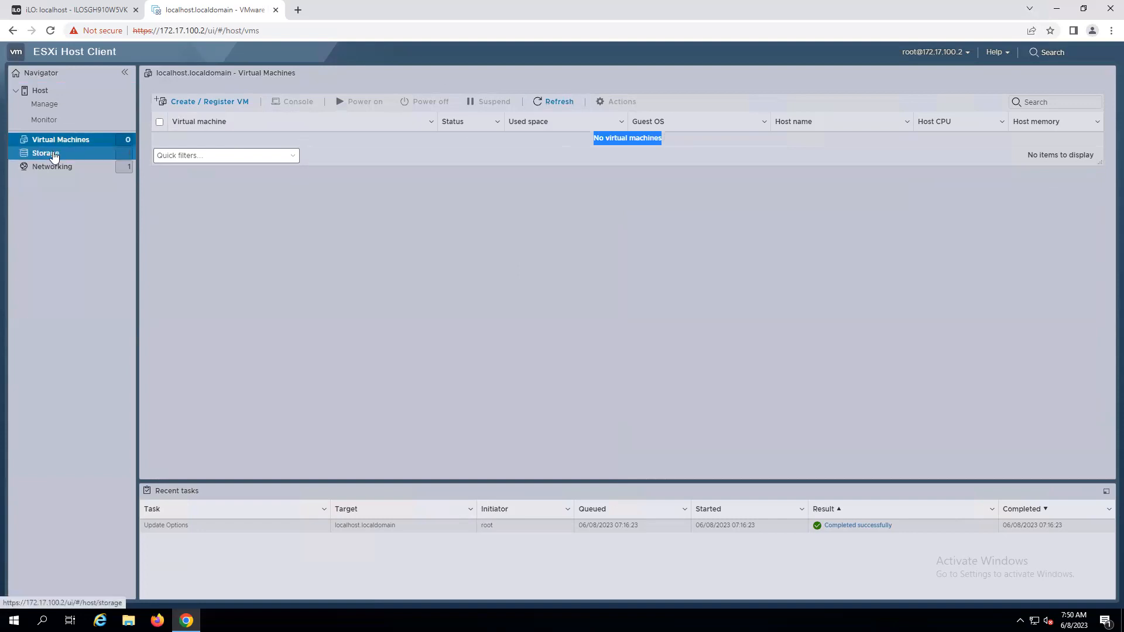
click(35, 154)
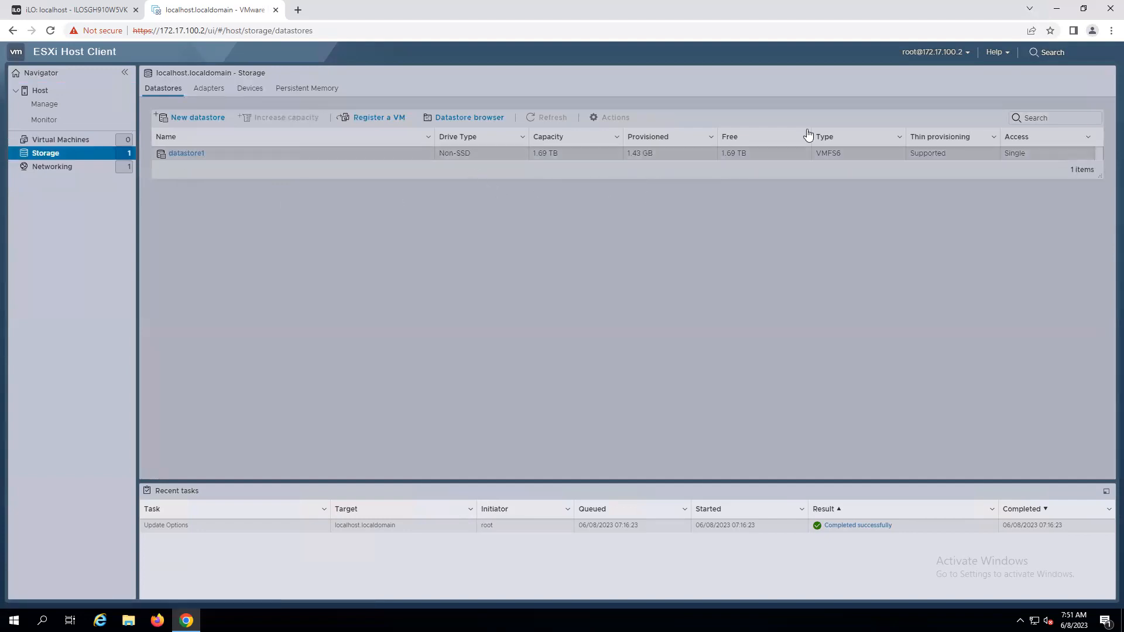
click(62, 168)
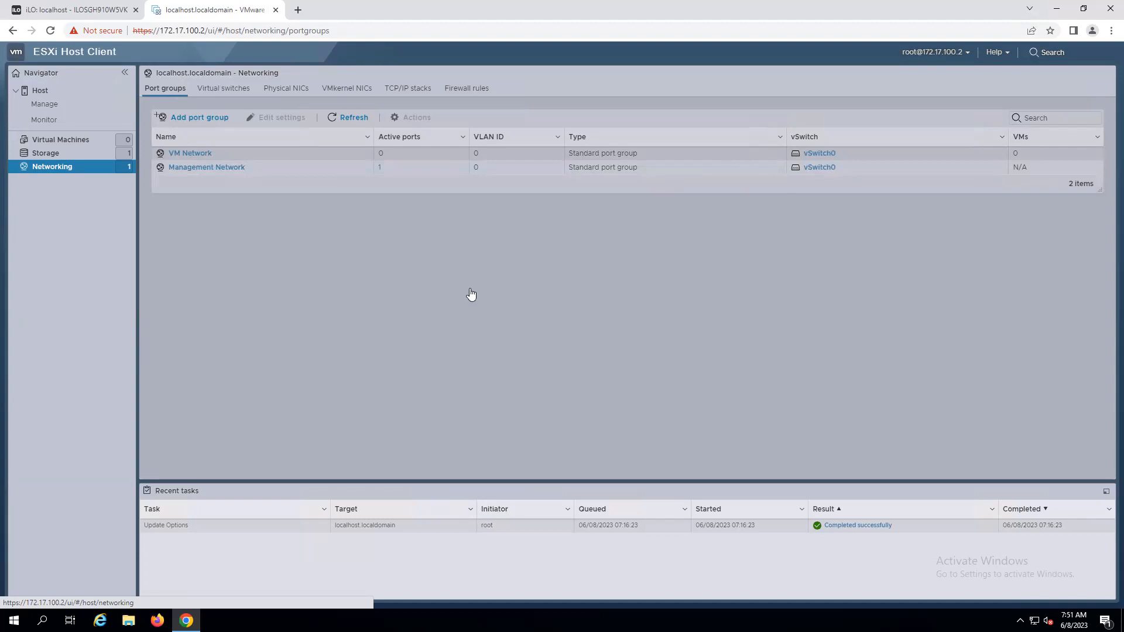
click(69, 142)
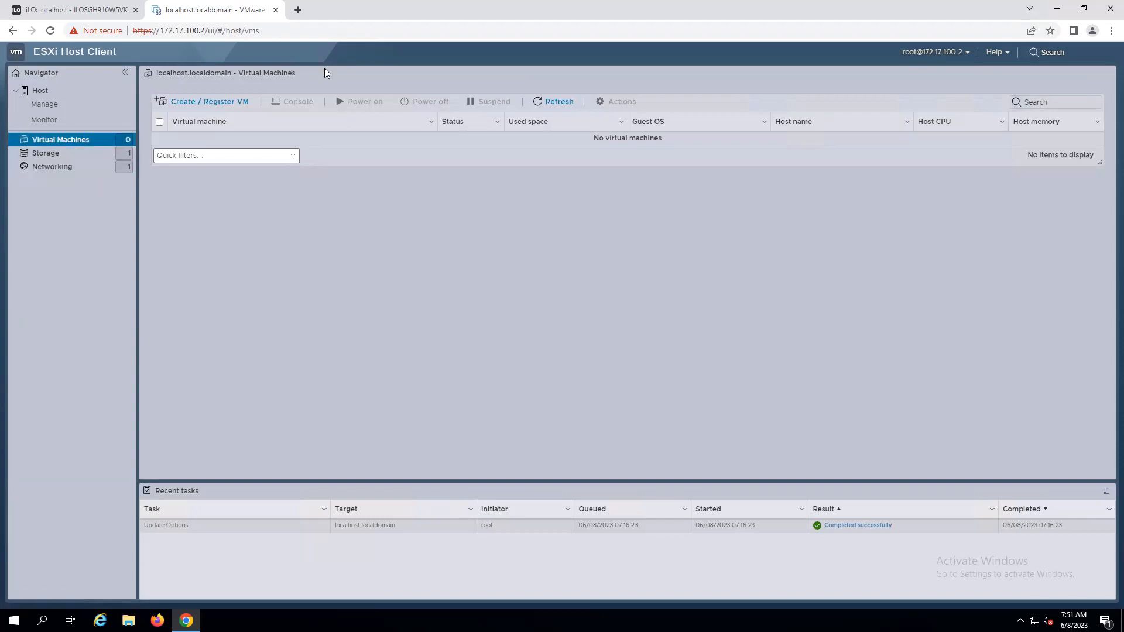
Open the New virtual machine wizard and choose to create a new virtual machine.
click(232, 105)
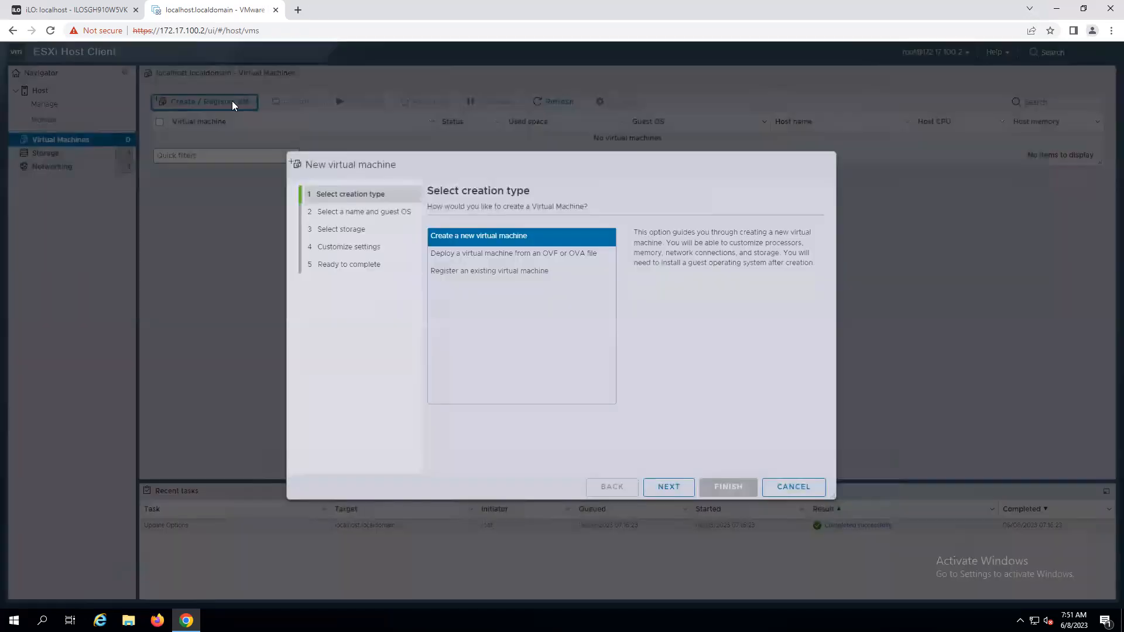
click(793, 488)
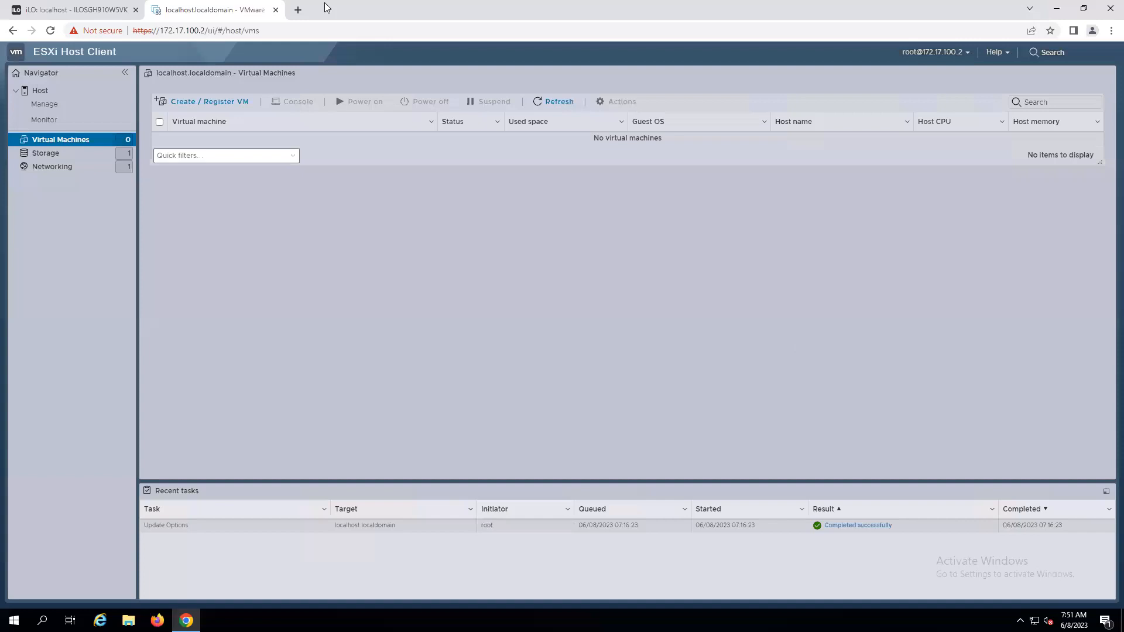
click(225, 104)
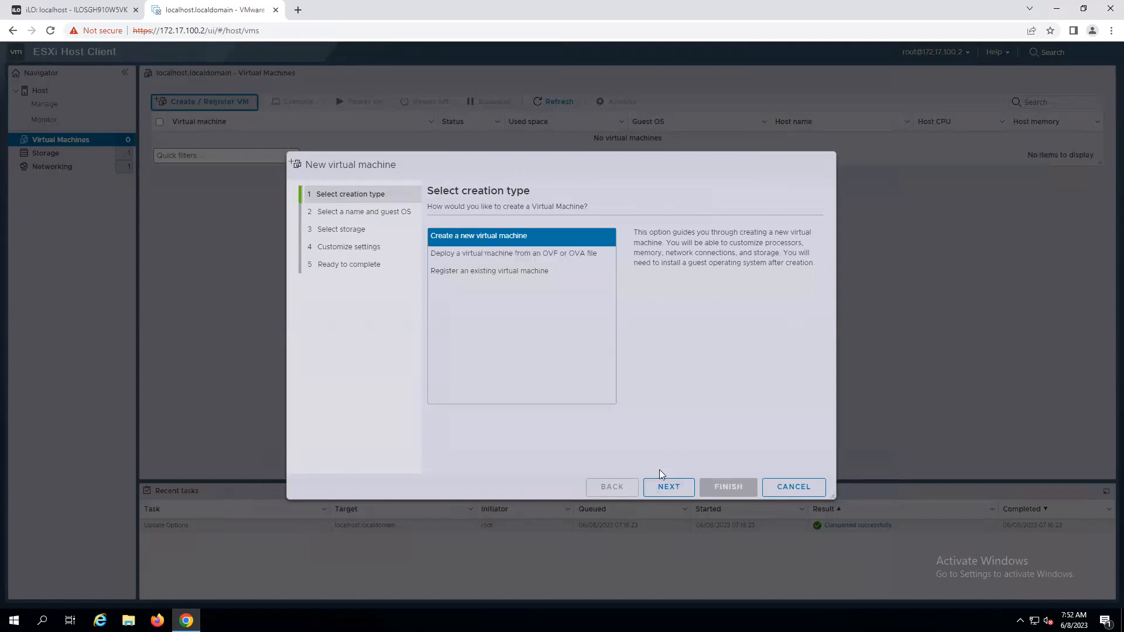
click(669, 487)
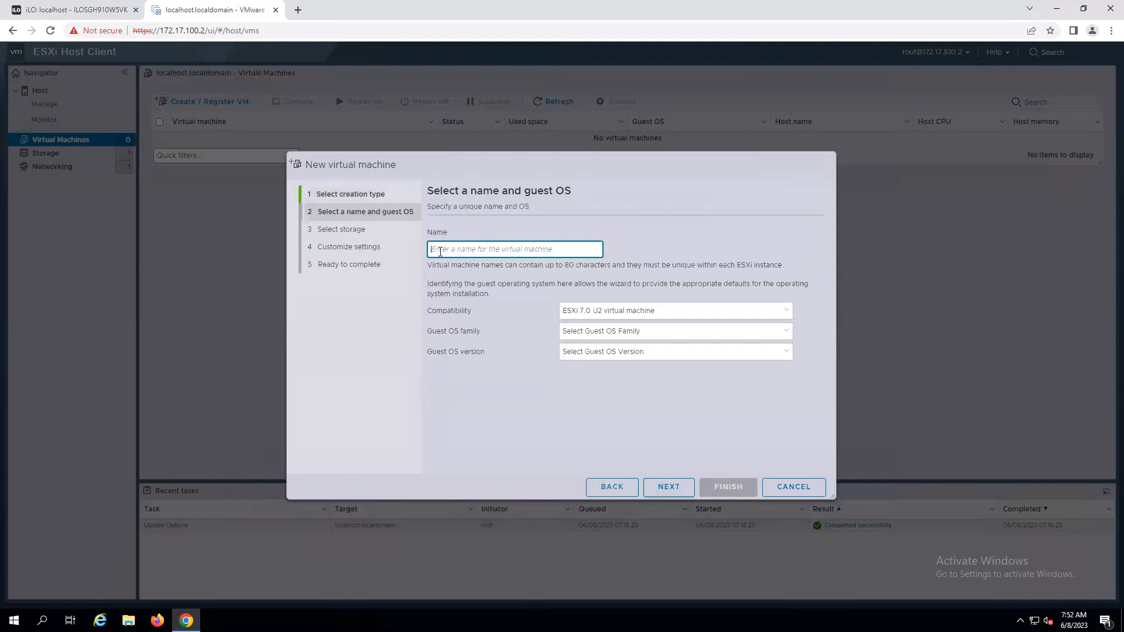
Name the new virtual machine SERVER1 - WINDOWS2022.
text(WINDOWS2022)
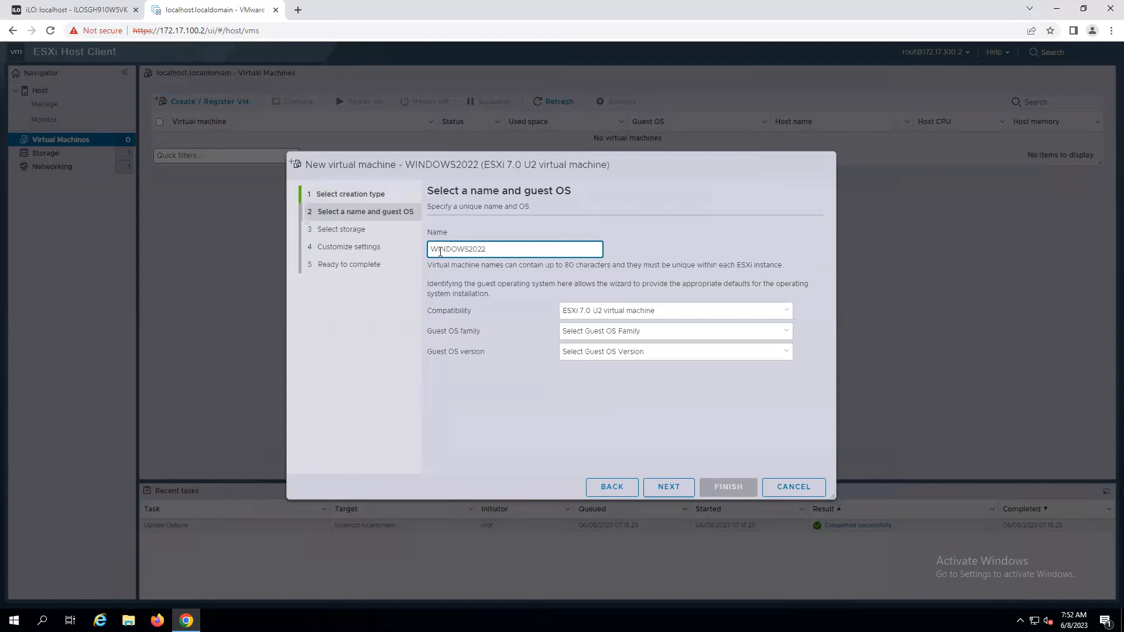
text(-)
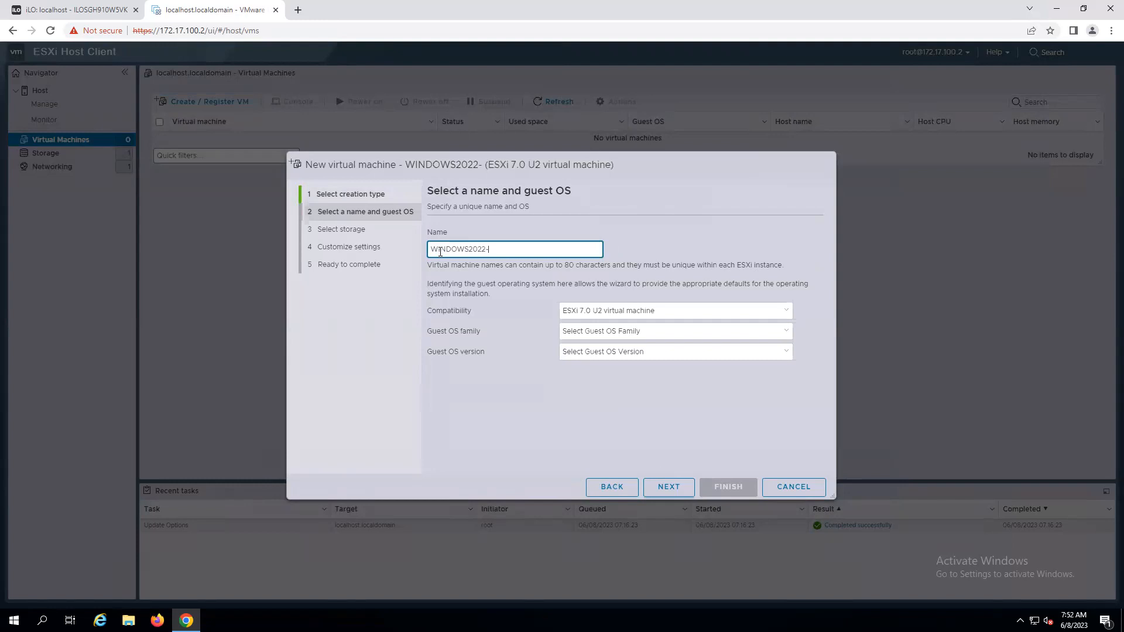
text(SERVER)
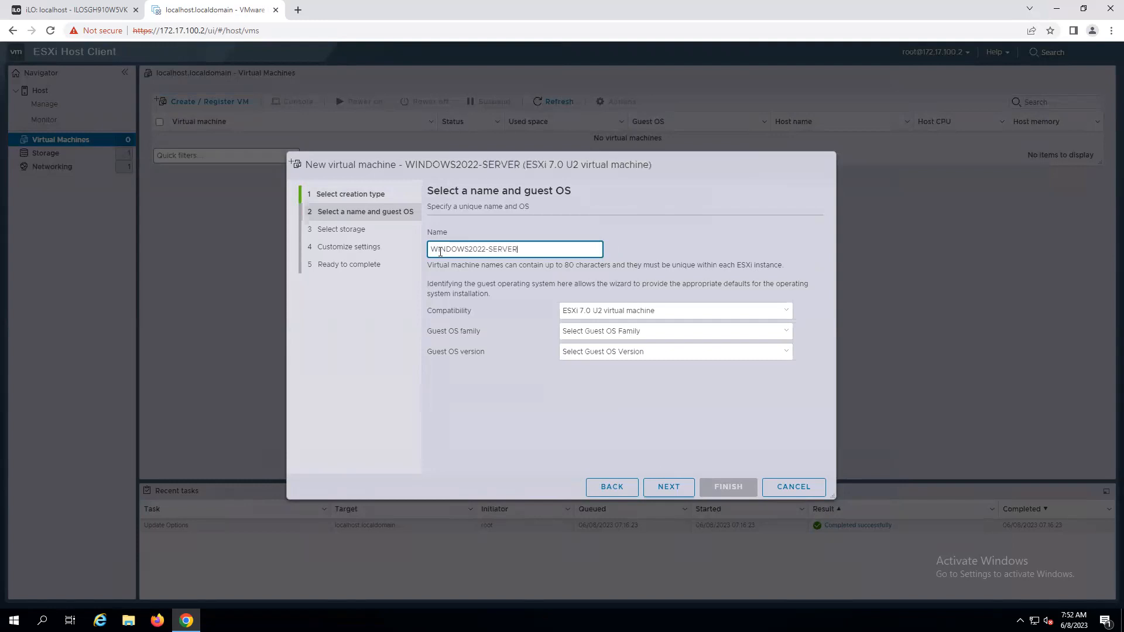
text(1)
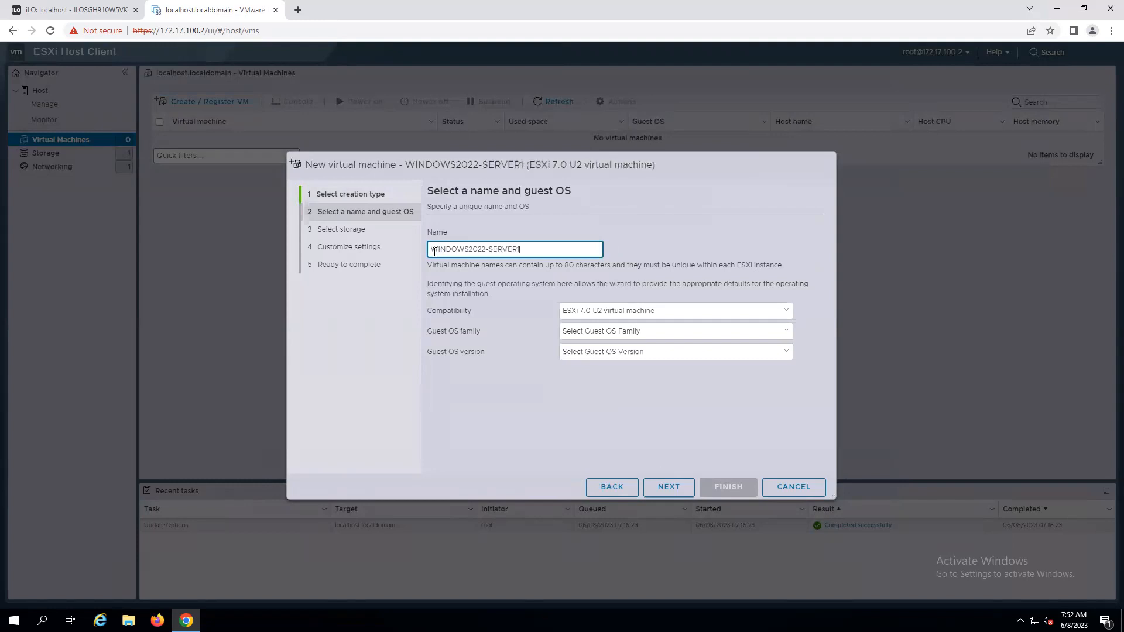
double_click(501, 250)
key(BackSpace)
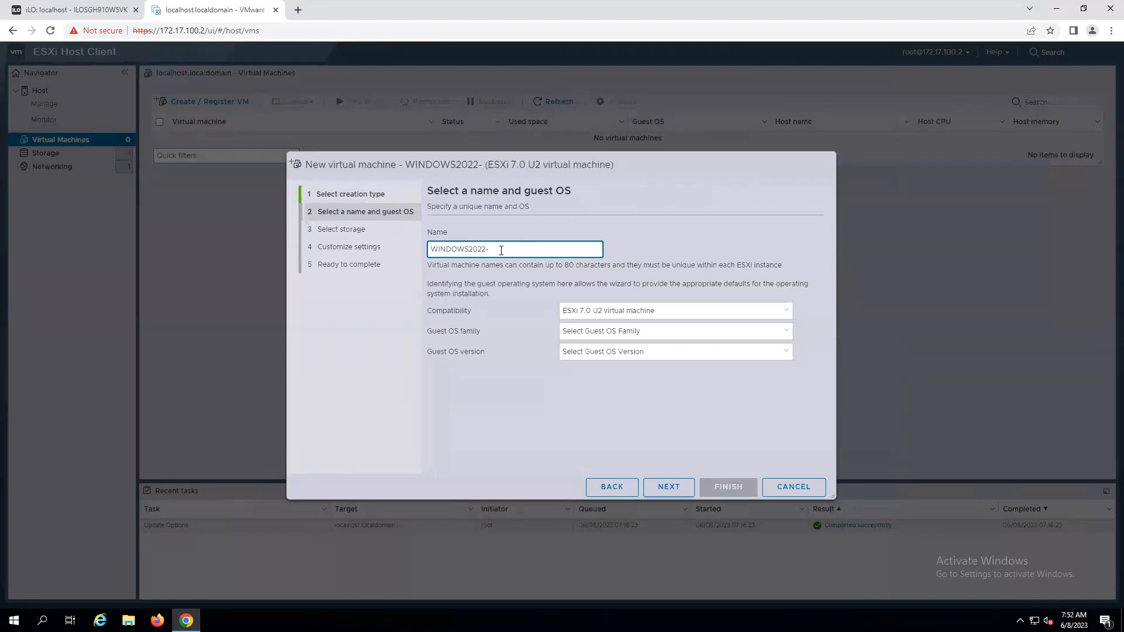
text(SERVER1 -)
key(BackSpace)
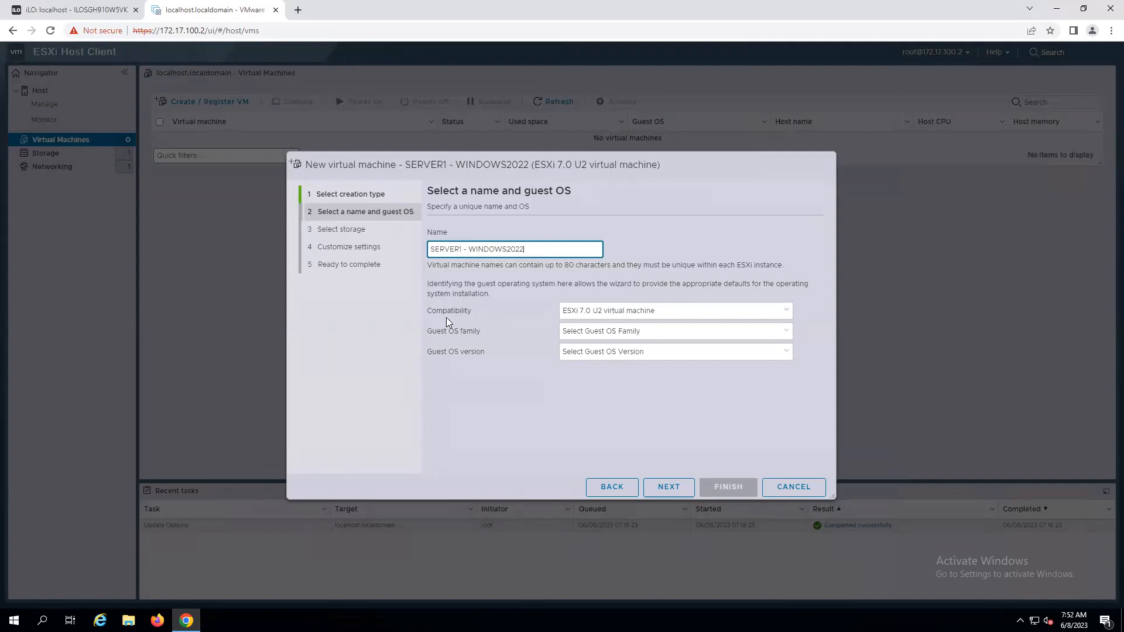
Keep compatibility at ESXi 7.0 U2 virtual machine and set the guest OS family to Windows.
click(791, 313)
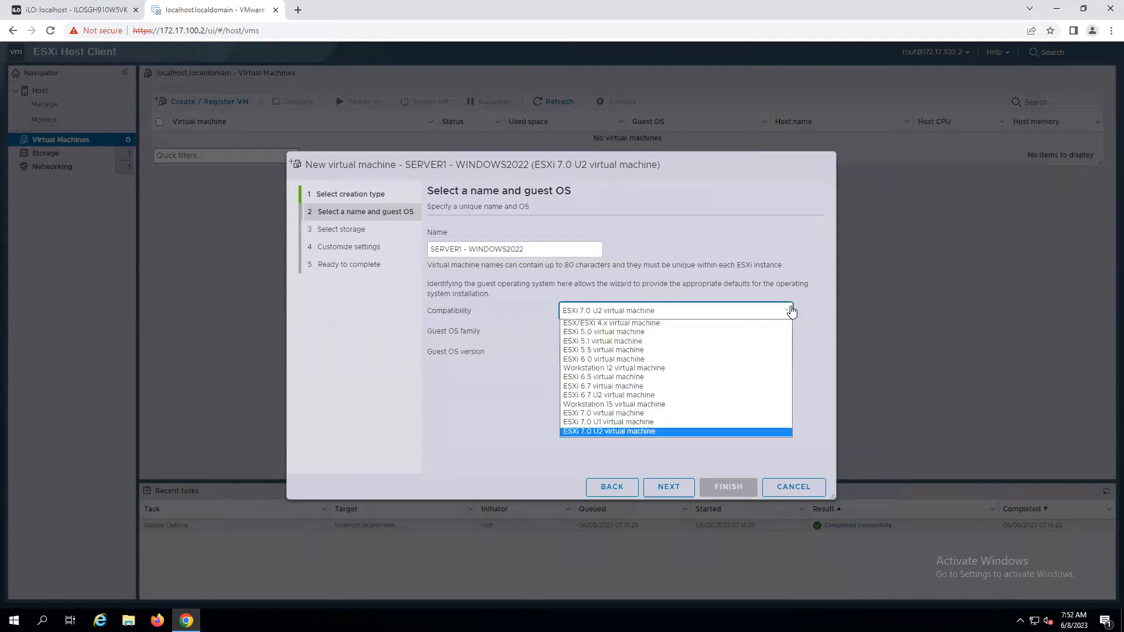
click(612, 431)
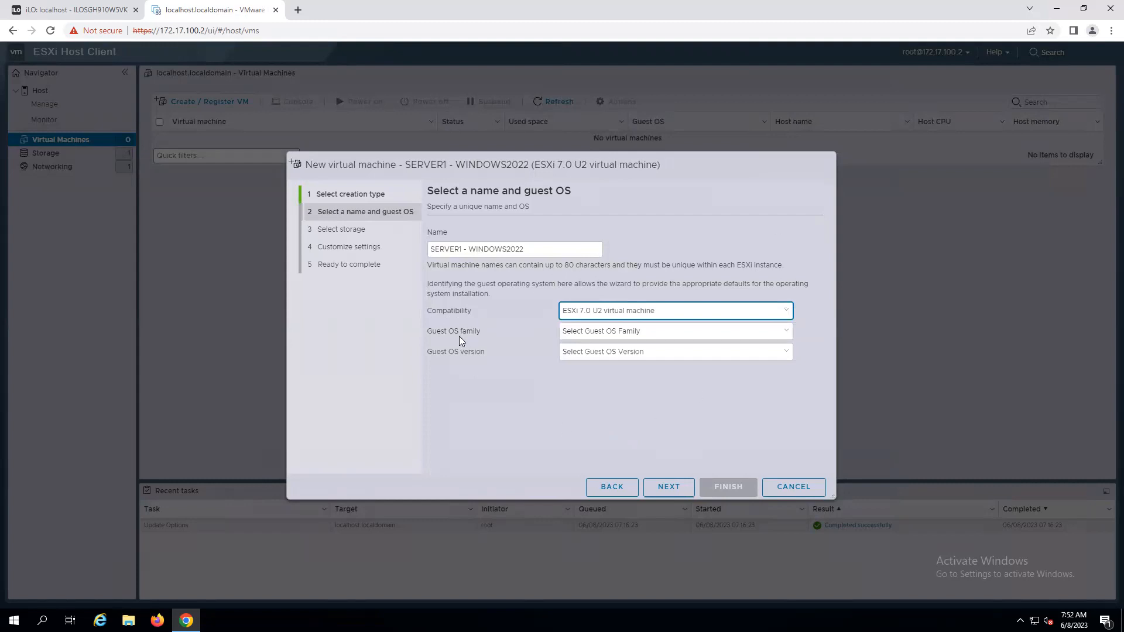
click(787, 311)
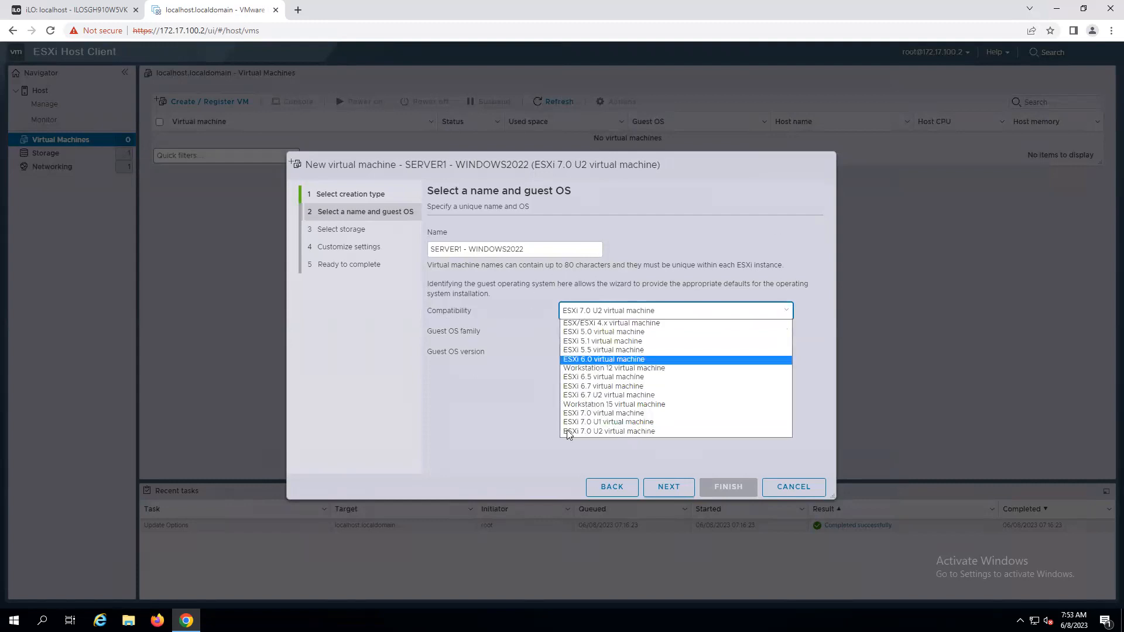
click(618, 432)
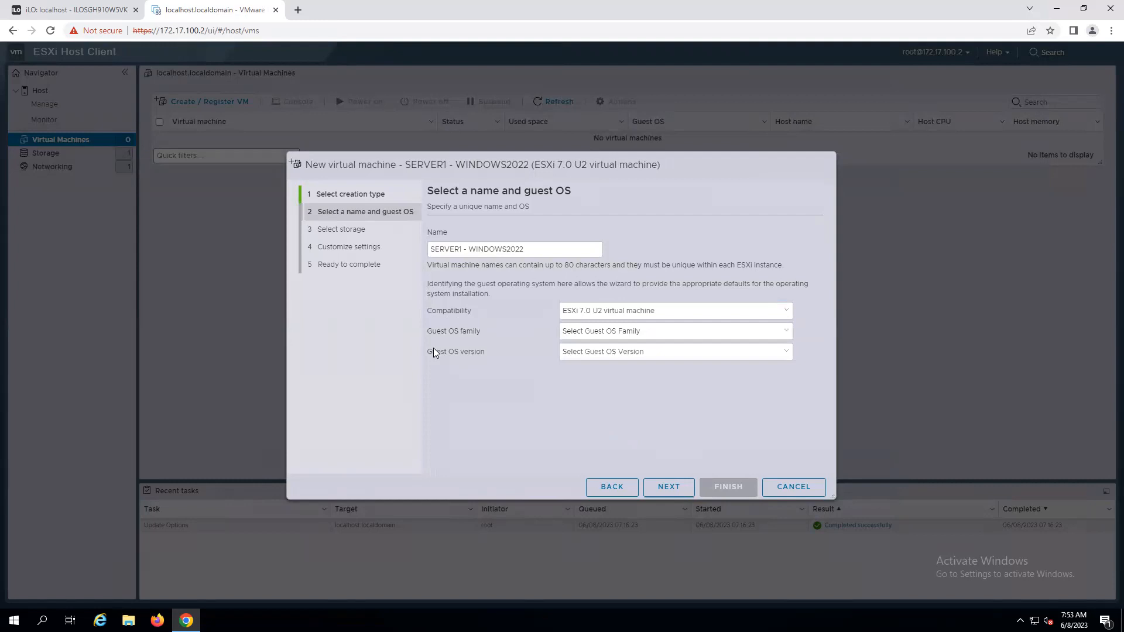
click(786, 331)
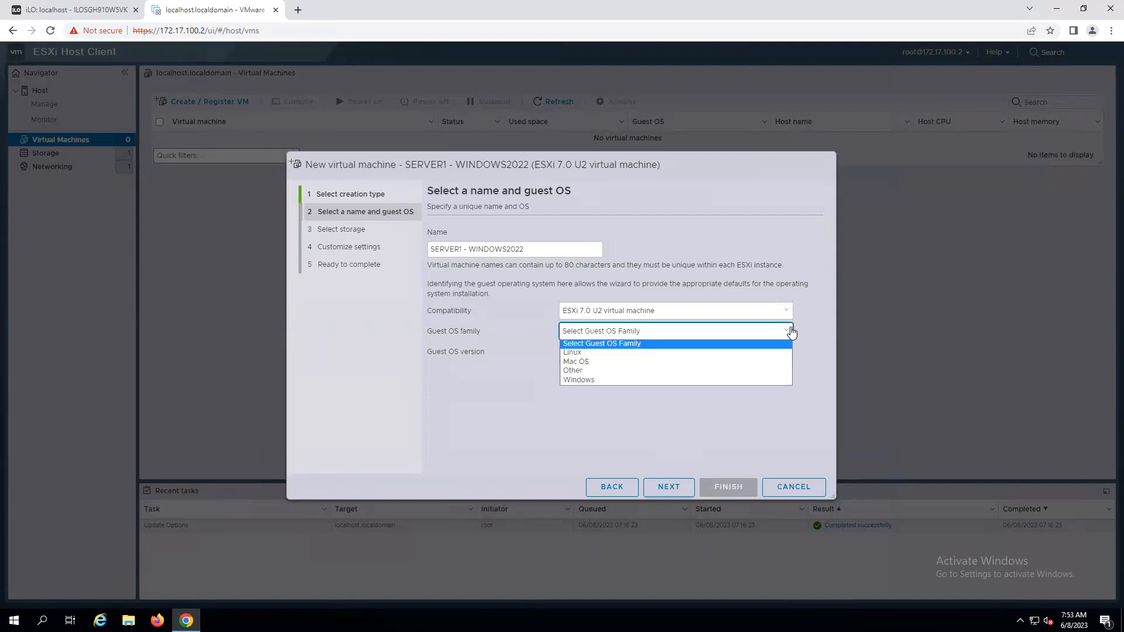
click(579, 379)
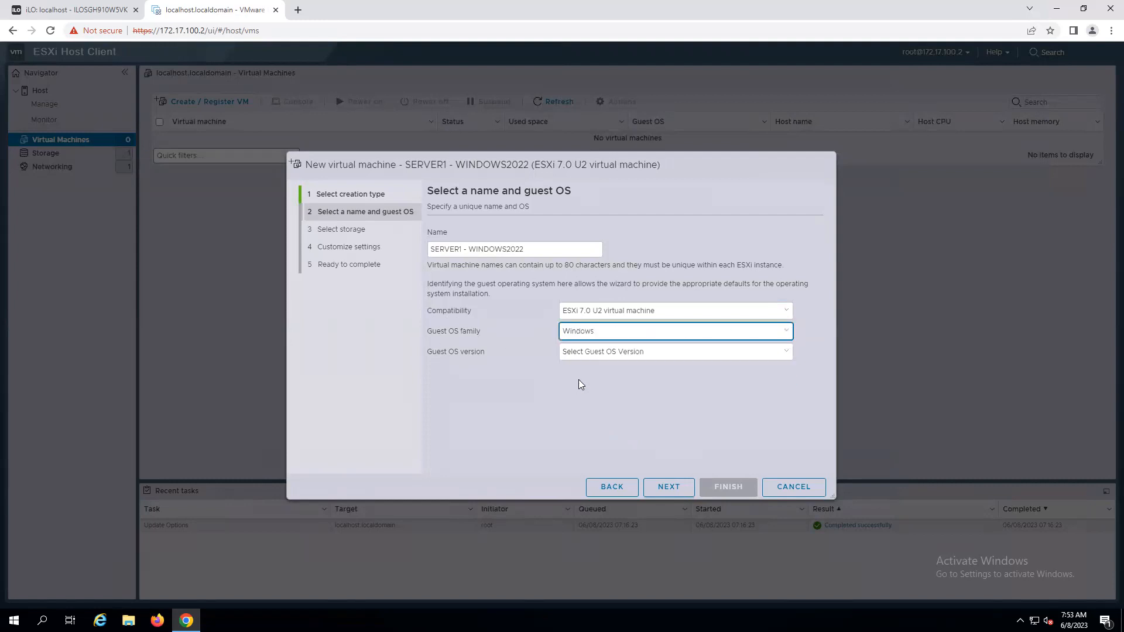
click(784, 352)
click(817, 343)
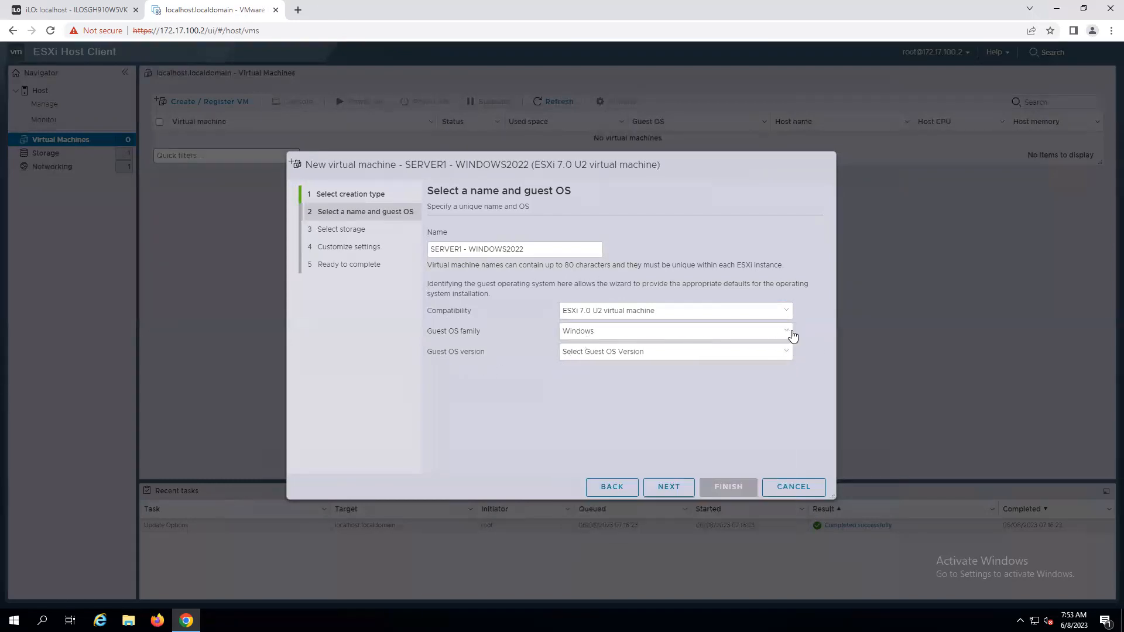
click(793, 335)
click(786, 333)
click(787, 332)
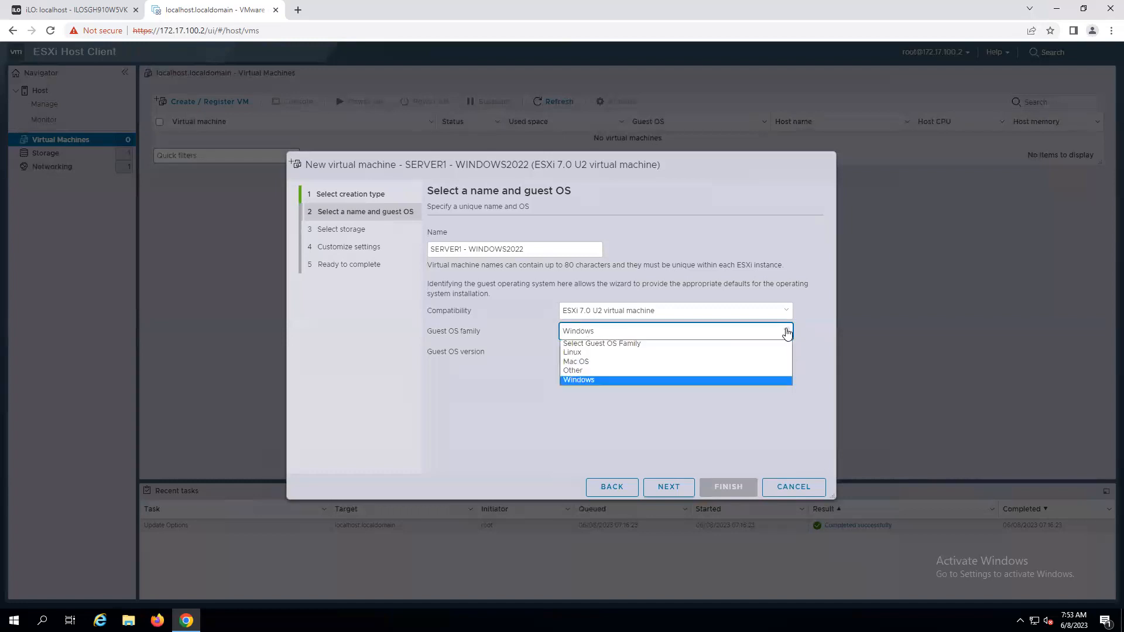
click(581, 379)
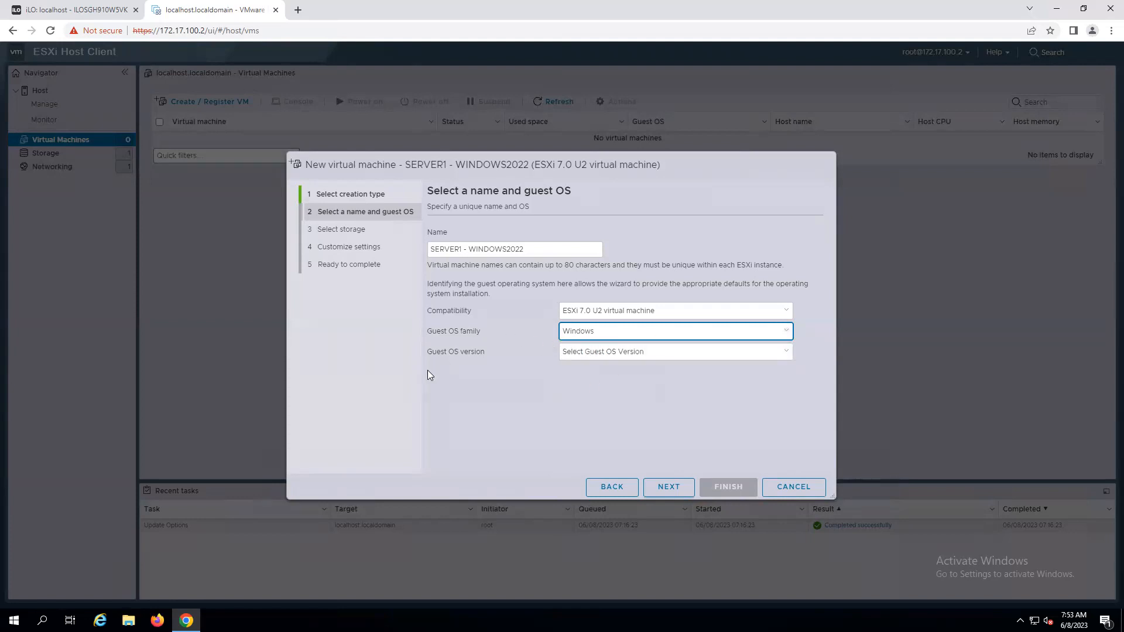
Set the guest OS version to Microsoft Windows Server 2022 (64-bit) and continue with datastore1 as the storage.
click(785, 354)
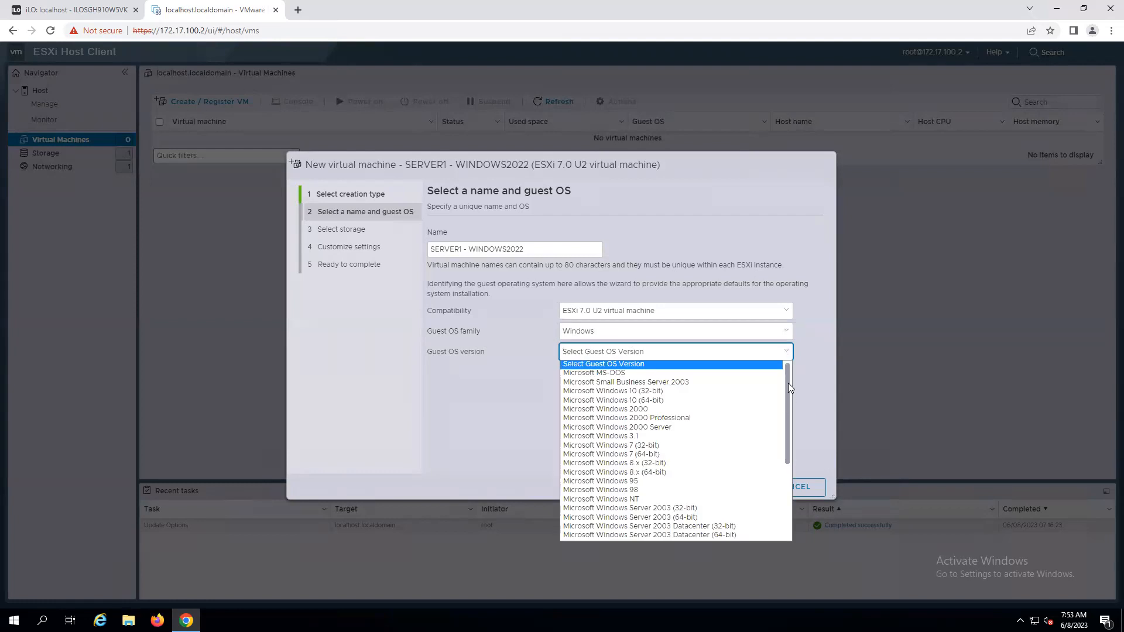
drag(788, 392, 795, 491)
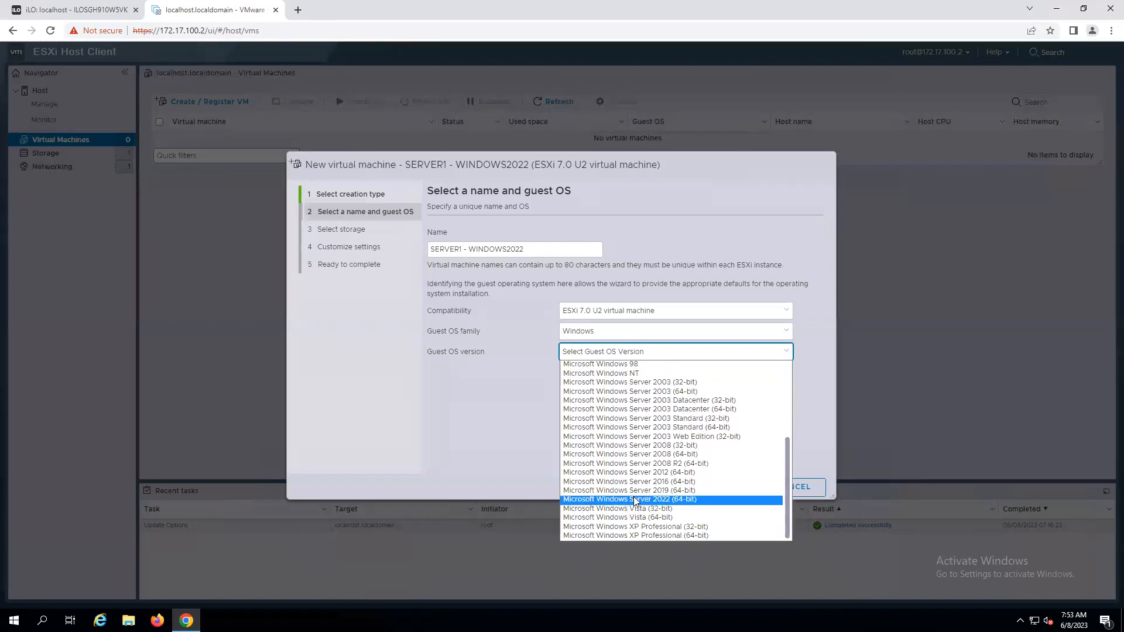
click(677, 499)
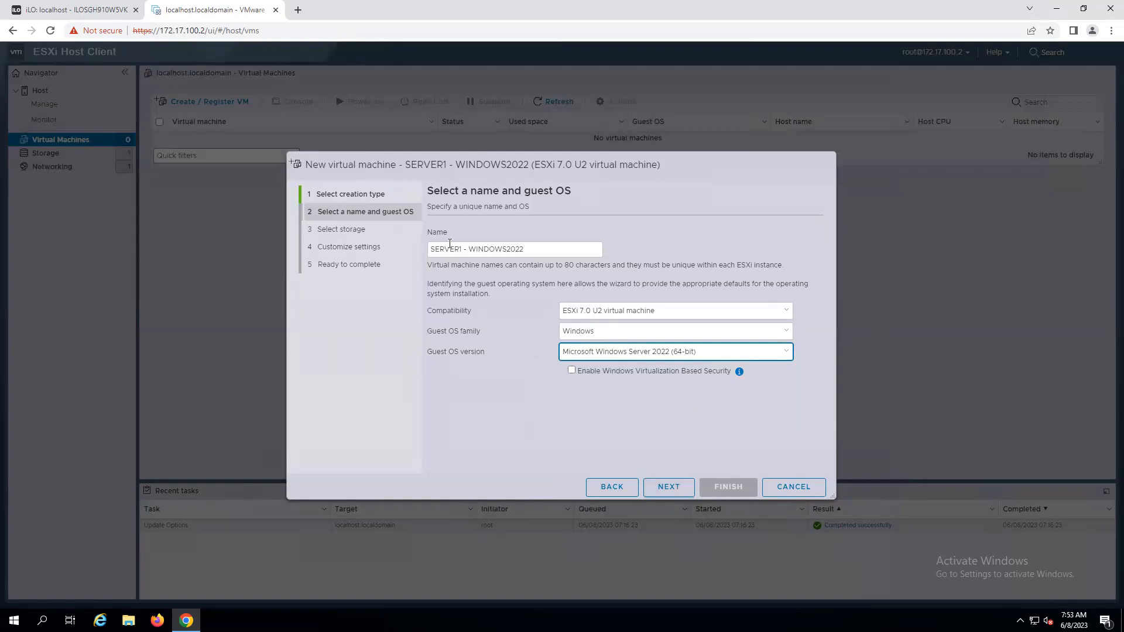
click(668, 491)
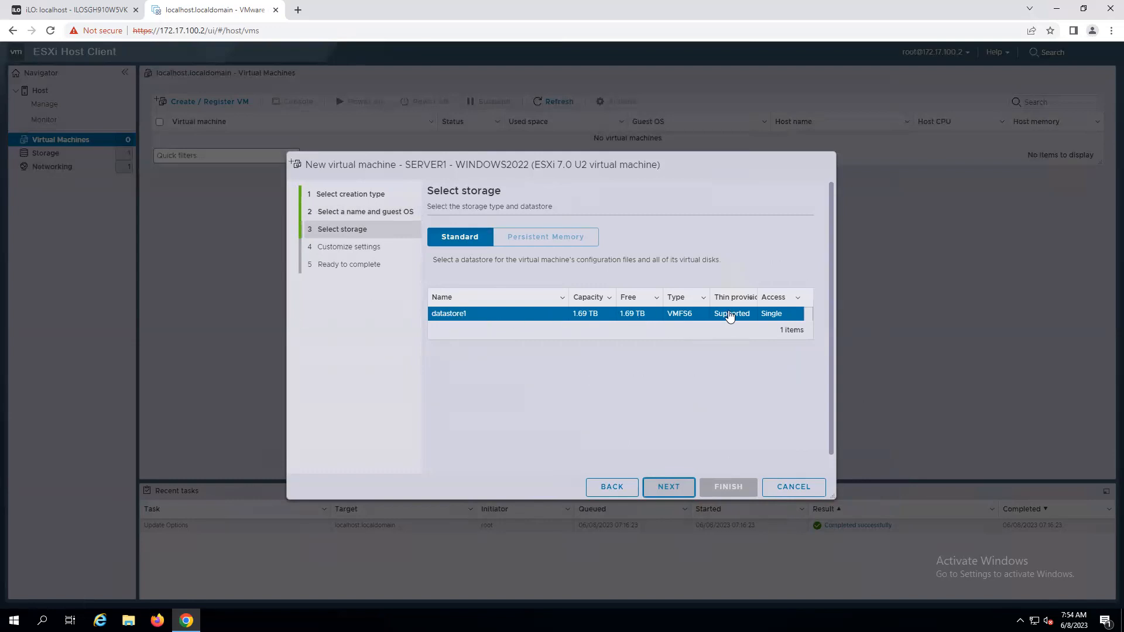
click(672, 492)
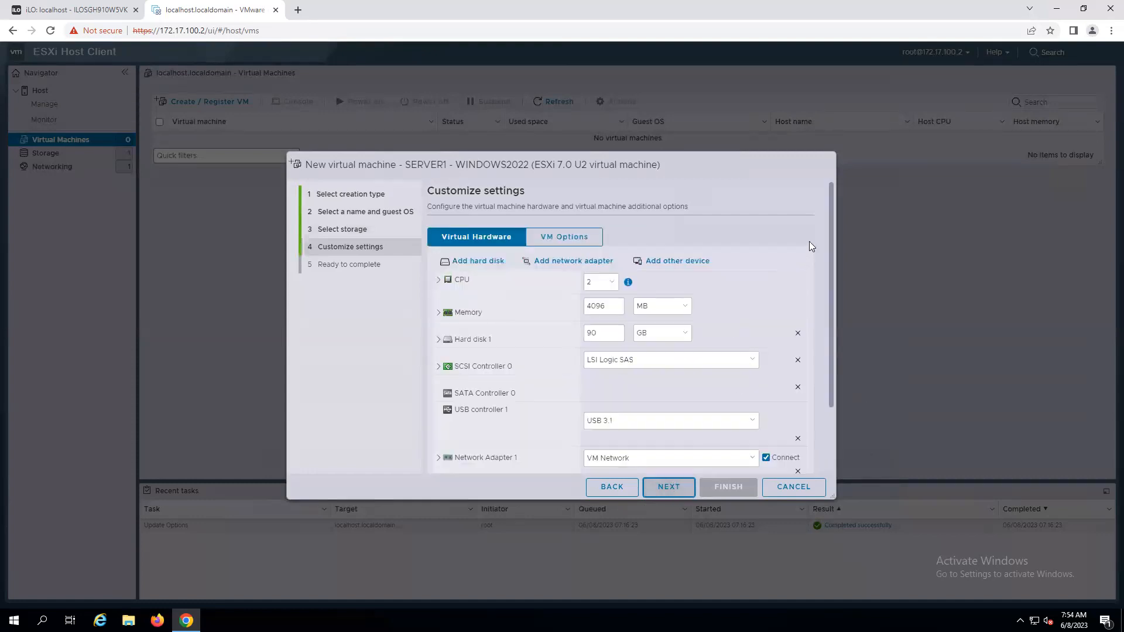
Customize the virtual hardware to 4 CPUs, 16 GB memory and a 500 GB hard disk.
scroll(831, 205, down, 1)
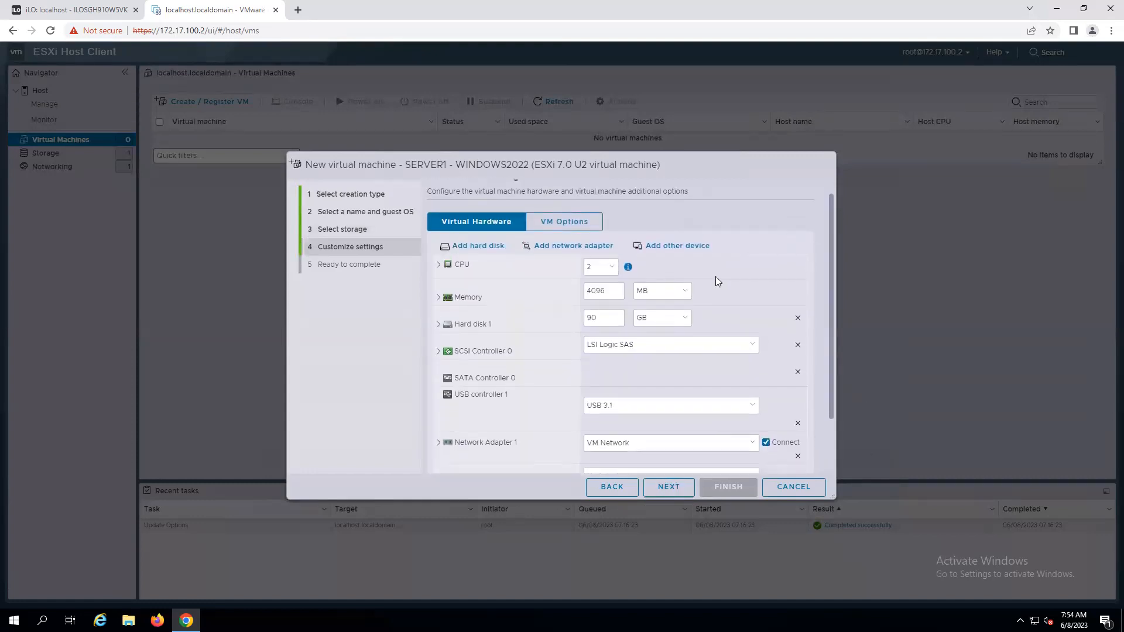
click(611, 270)
click(599, 308)
click(687, 293)
click(642, 312)
drag(607, 289, 558, 294)
text(16)
drag(602, 319, 568, 330)
text(500)
drag(830, 289, 822, 407)
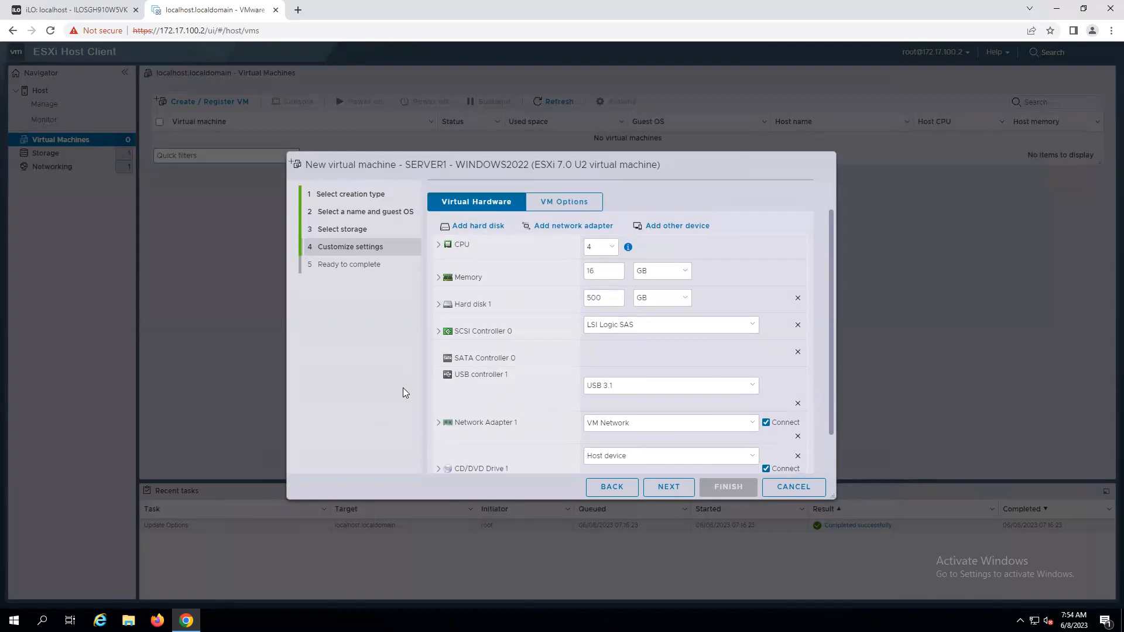
scroll(697, 390, down, 1)
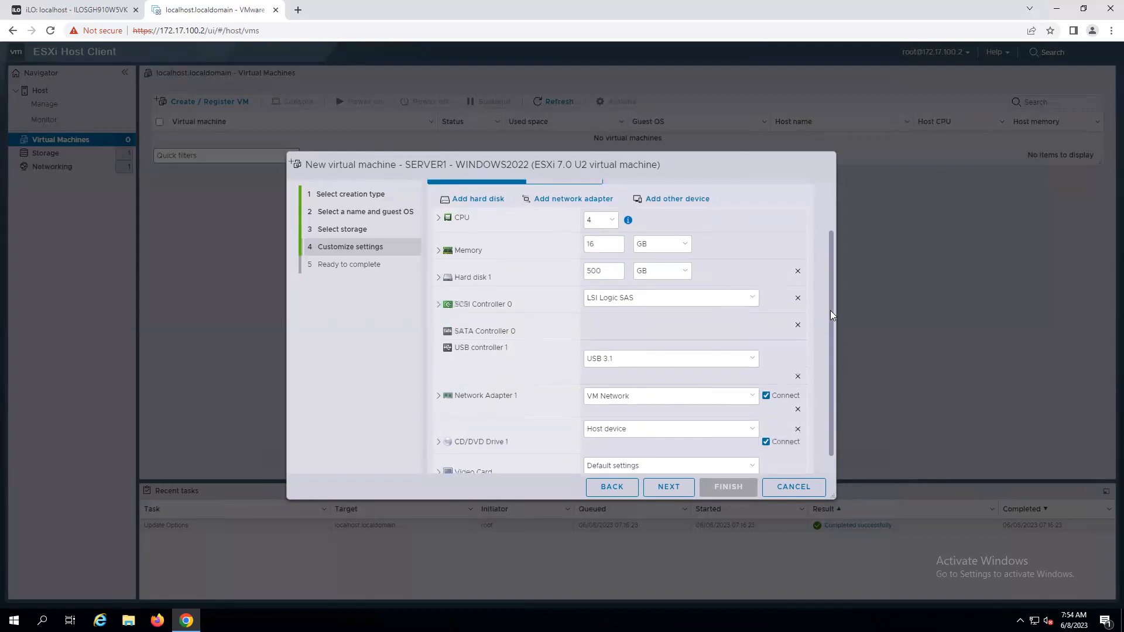
drag(830, 311, 823, 351)
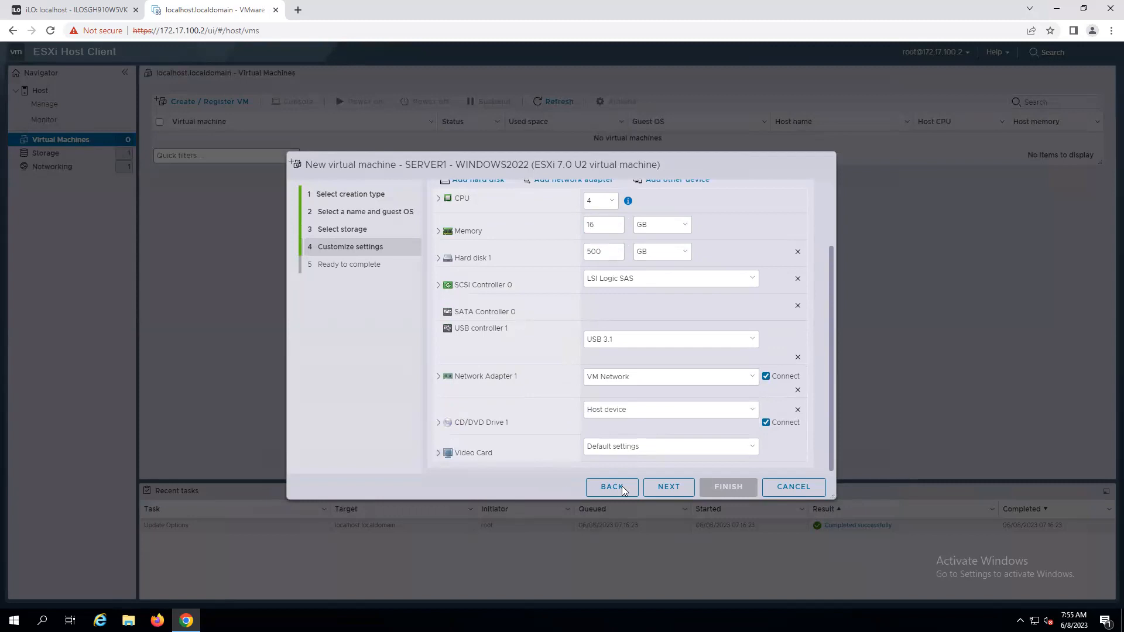
Review the settings summary and finish creating the virtual machine.
click(677, 487)
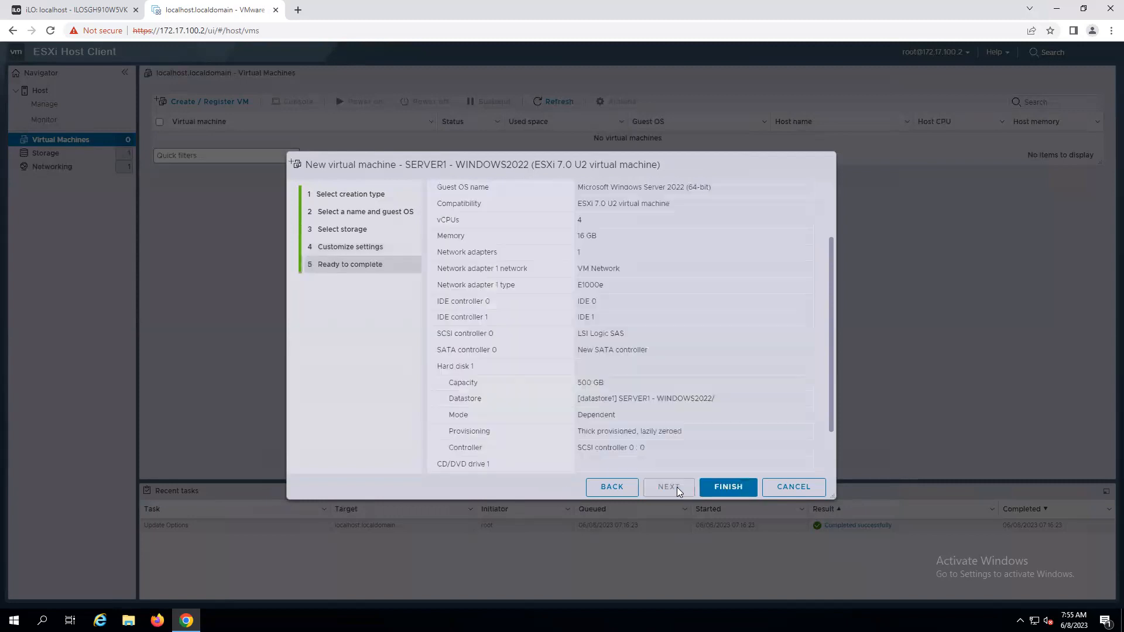
scroll(833, 258, up, 1)
scroll(831, 218, up, 2)
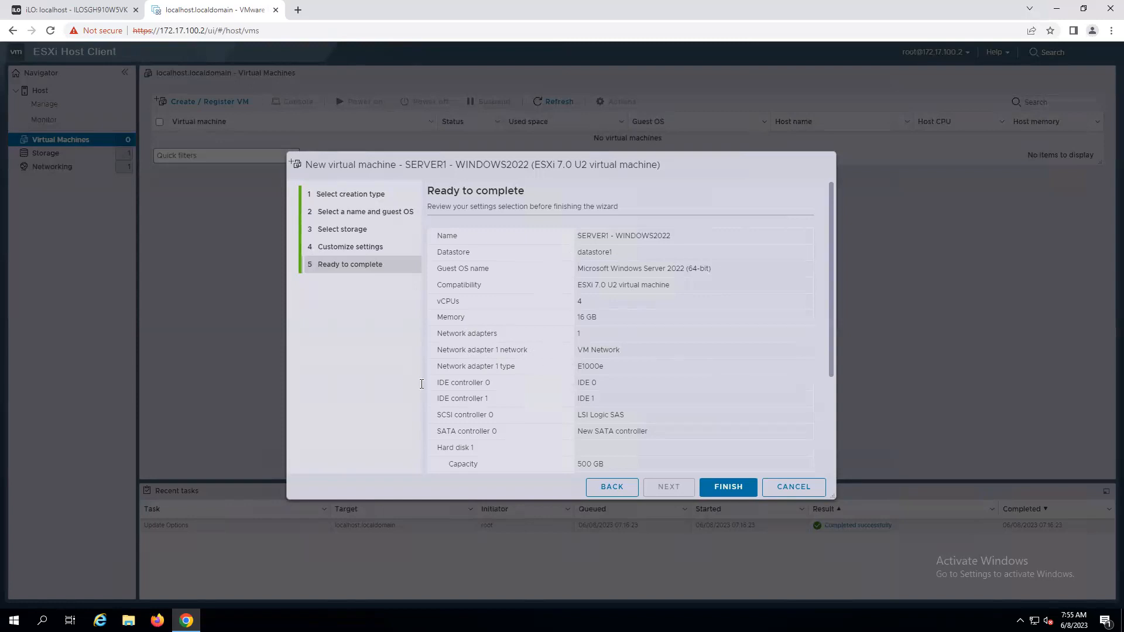
scroll(710, 360, down, 1)
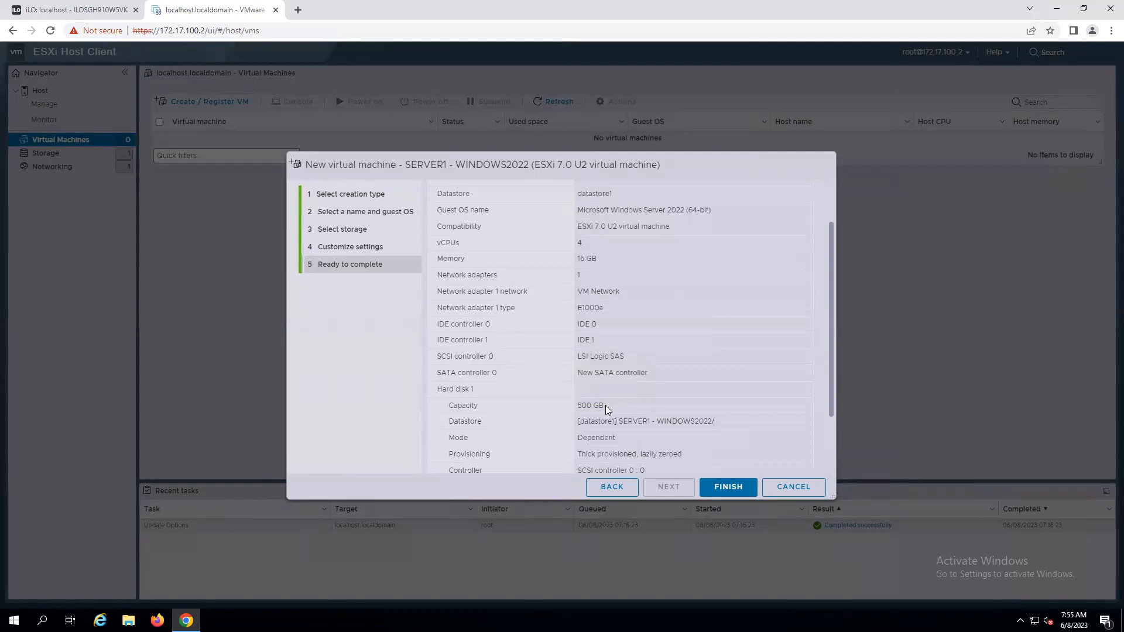
click(728, 487)
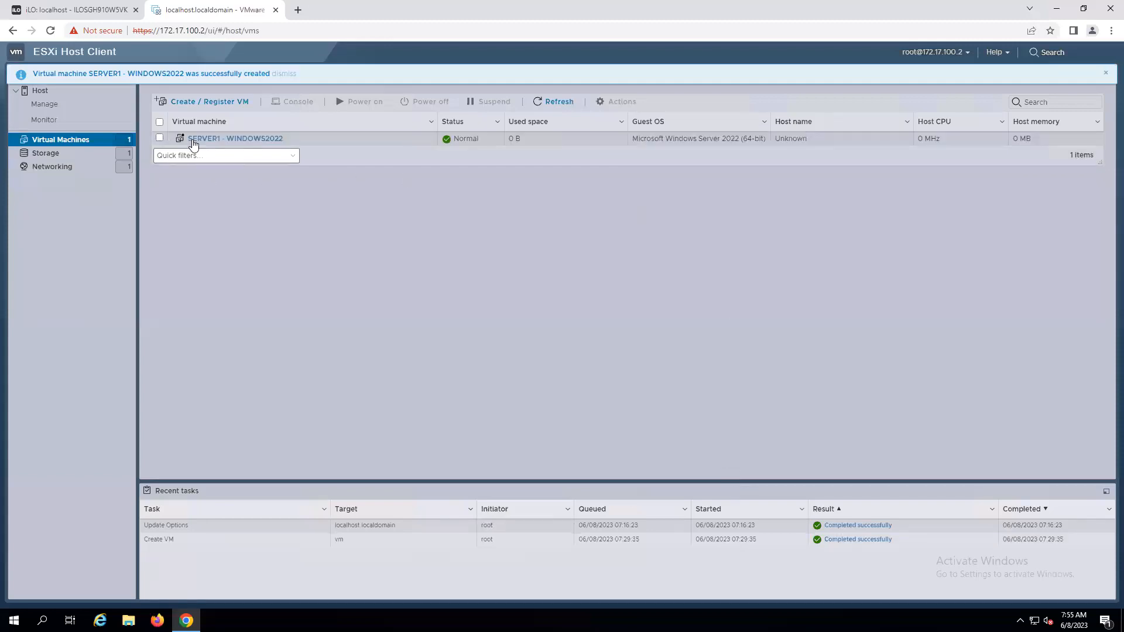
Open the SERVER1 - WINDOWS2022 virtual machine, power it on from its console preview, and close the console.
click(216, 140)
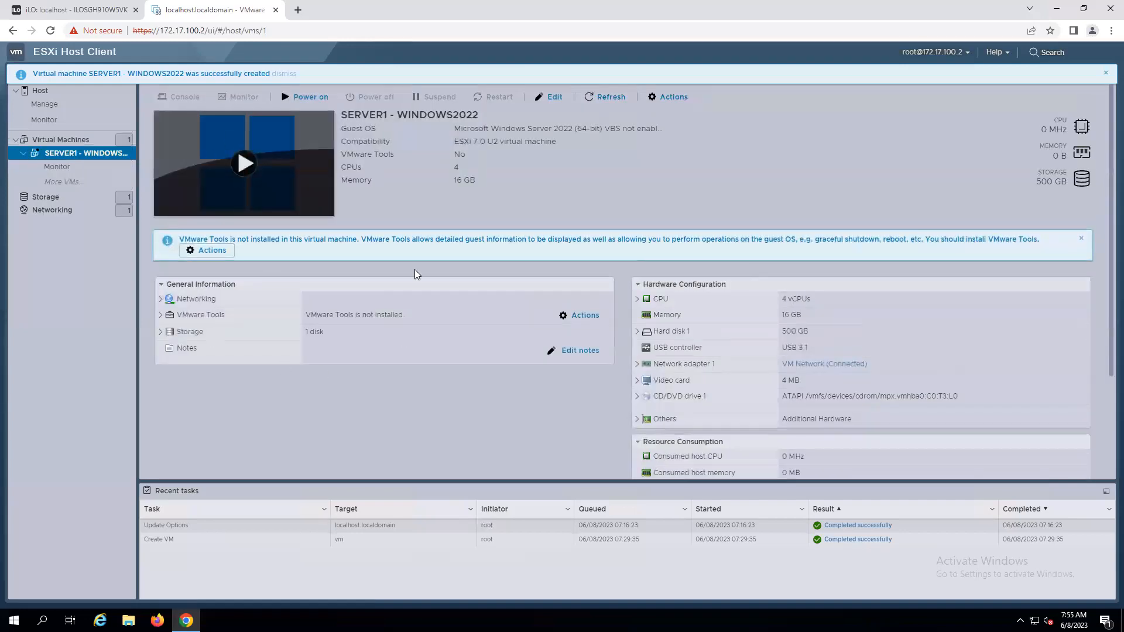
click(243, 166)
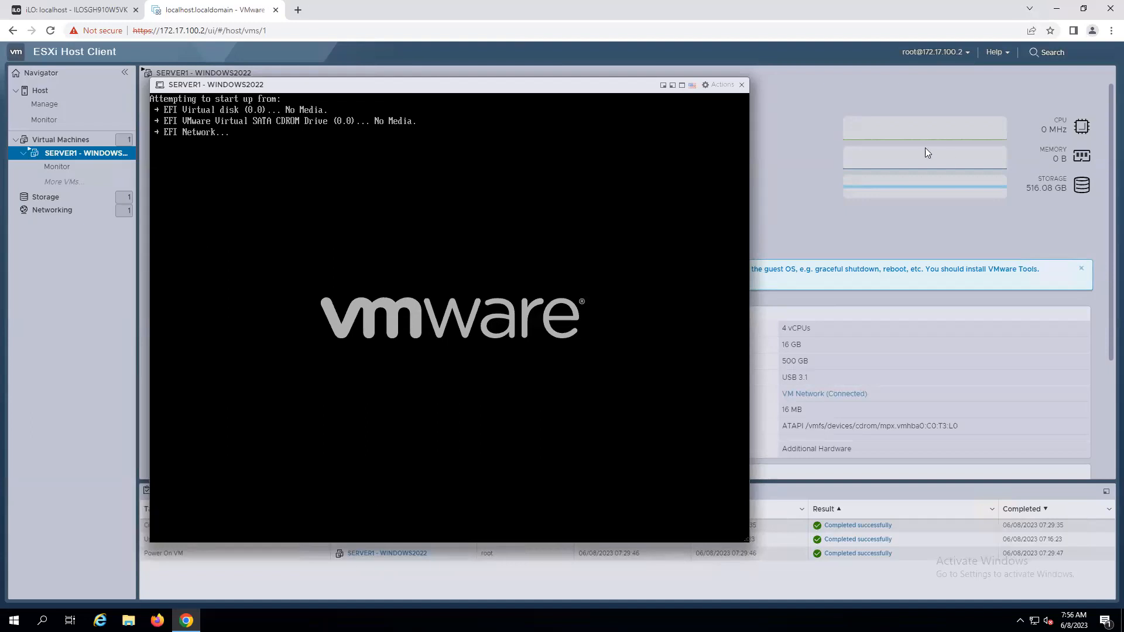
click(738, 85)
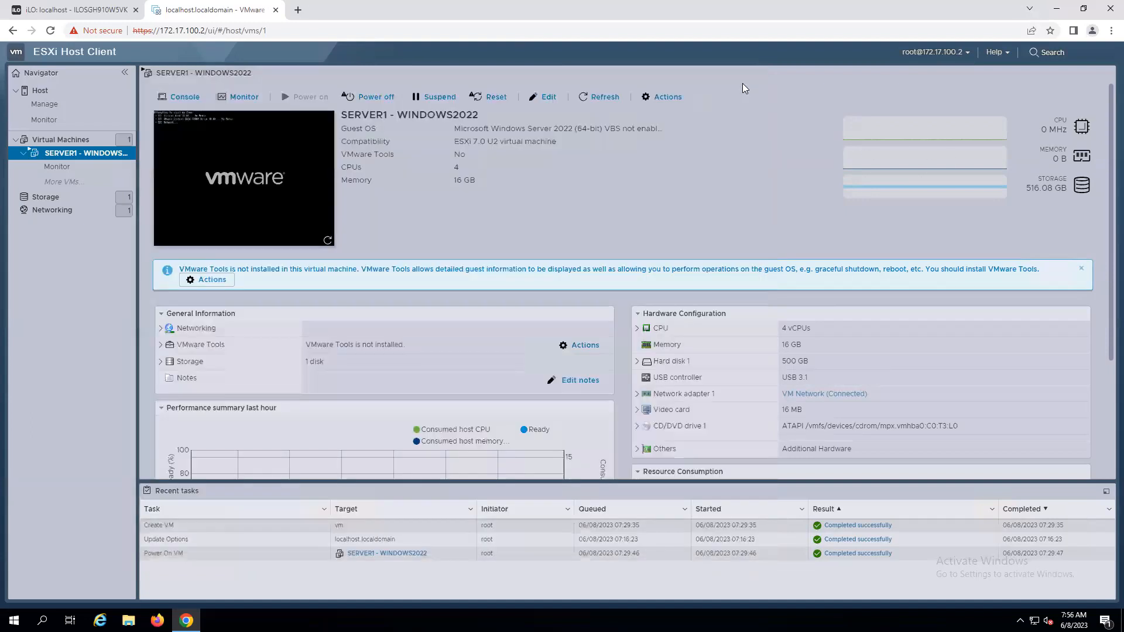
Upload the ws2022_with2022_128patches_20348_1366_01 ISO from the WINDOWS folder to datastore1 through the datastore browser.
click(42, 199)
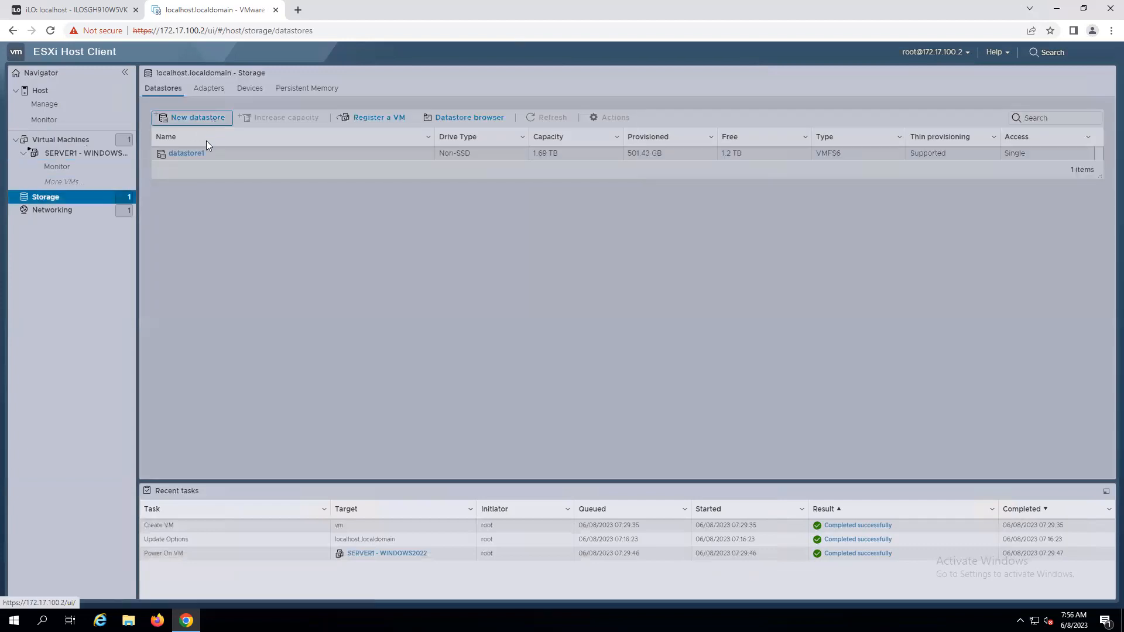
click(193, 156)
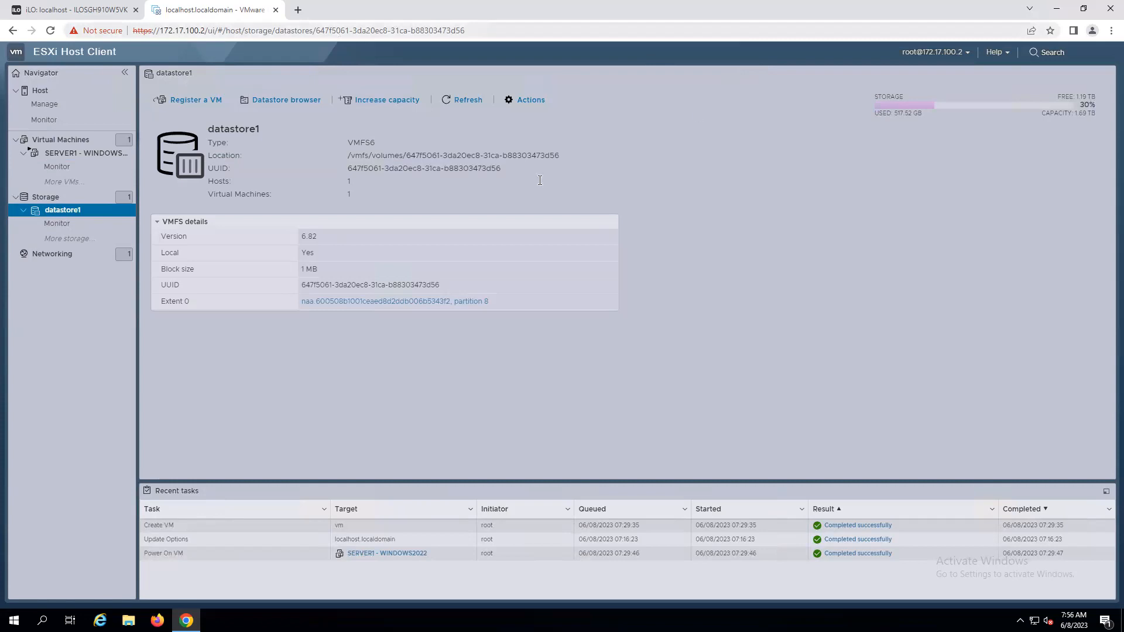
click(281, 106)
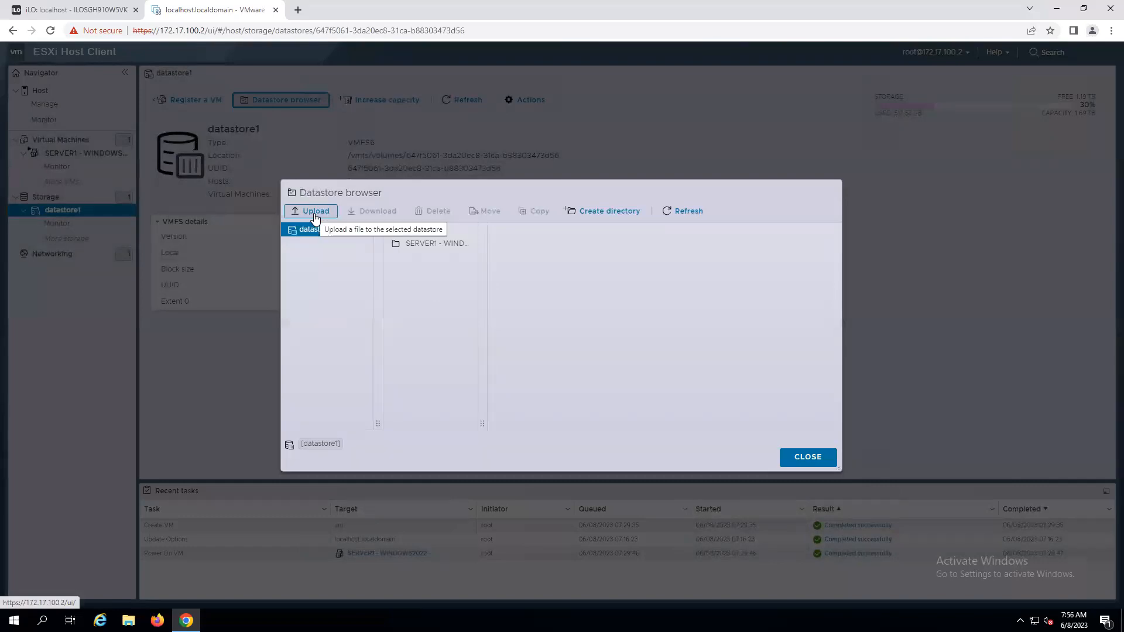
click(315, 215)
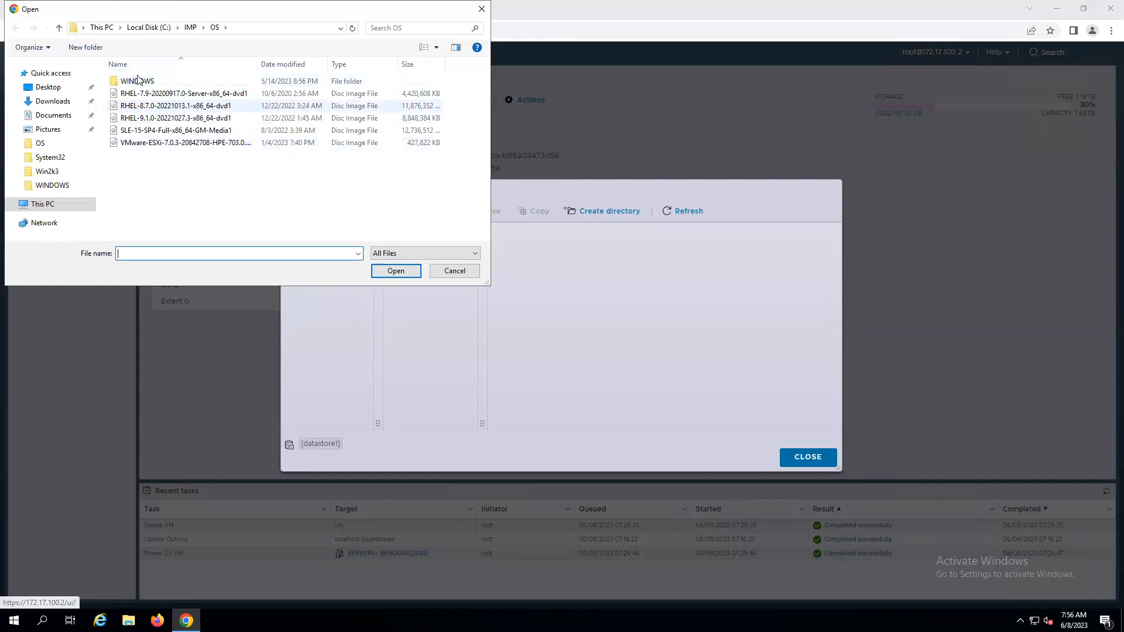
double_click(138, 81)
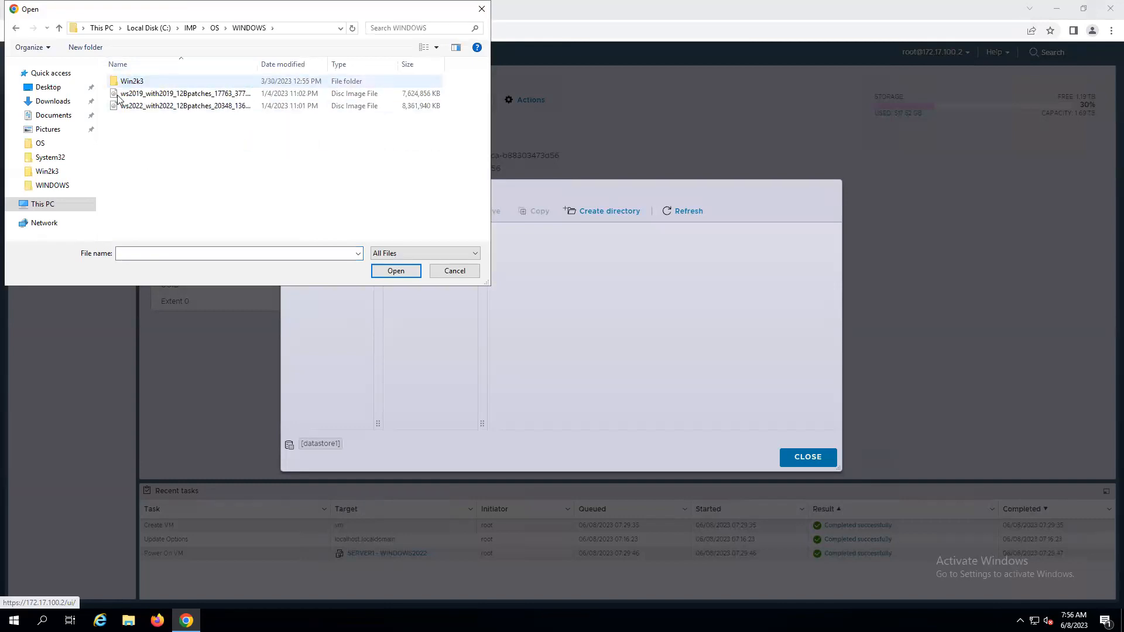
click(179, 109)
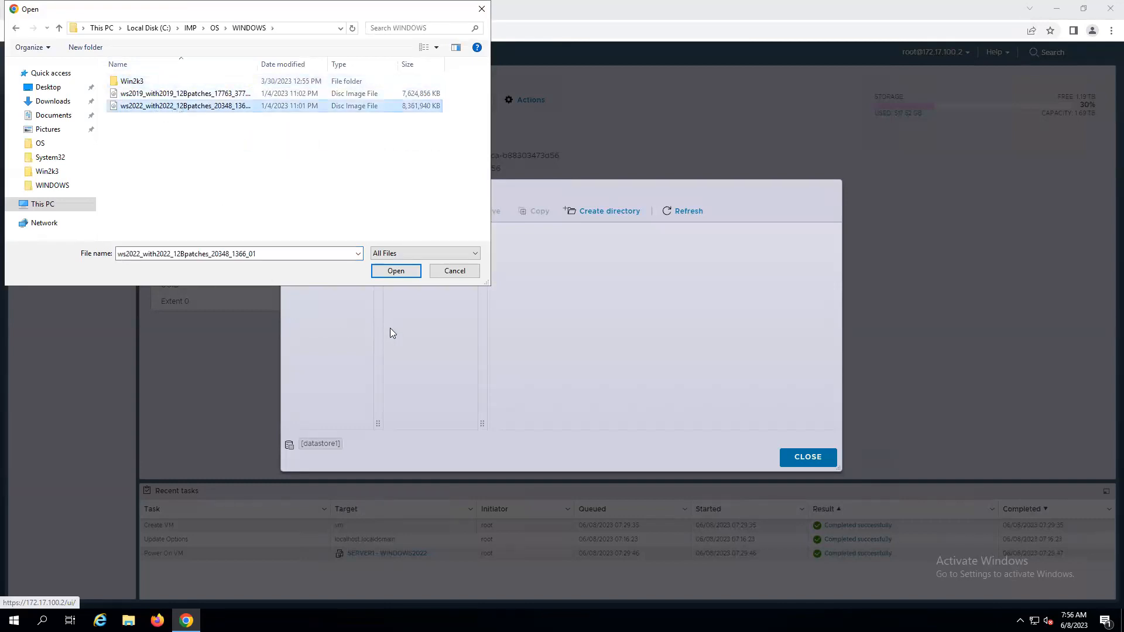
click(396, 271)
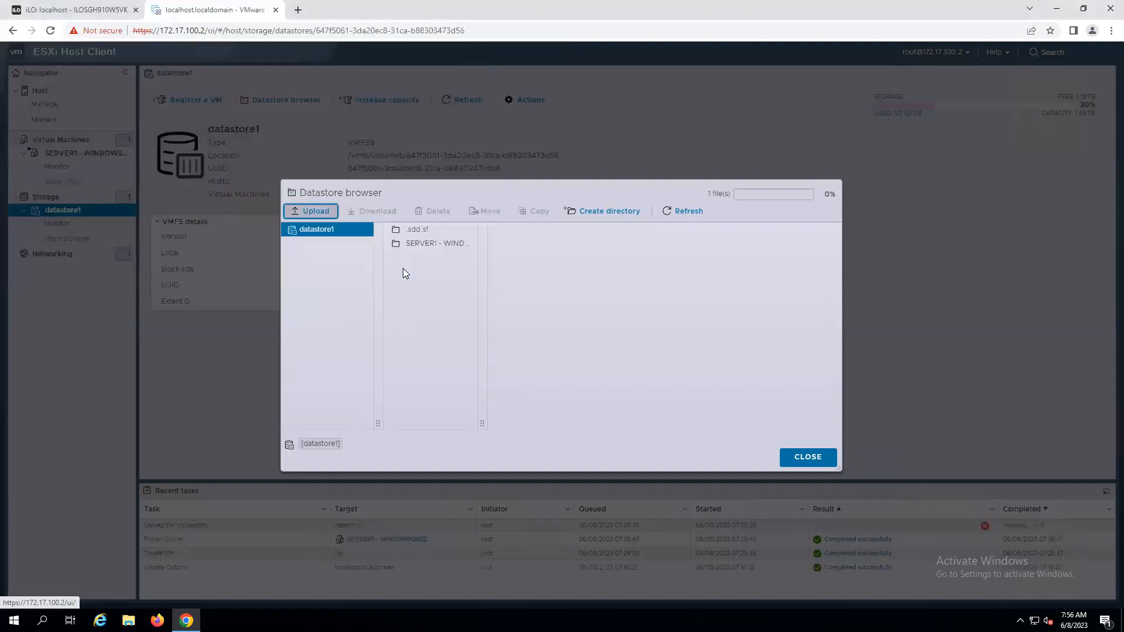
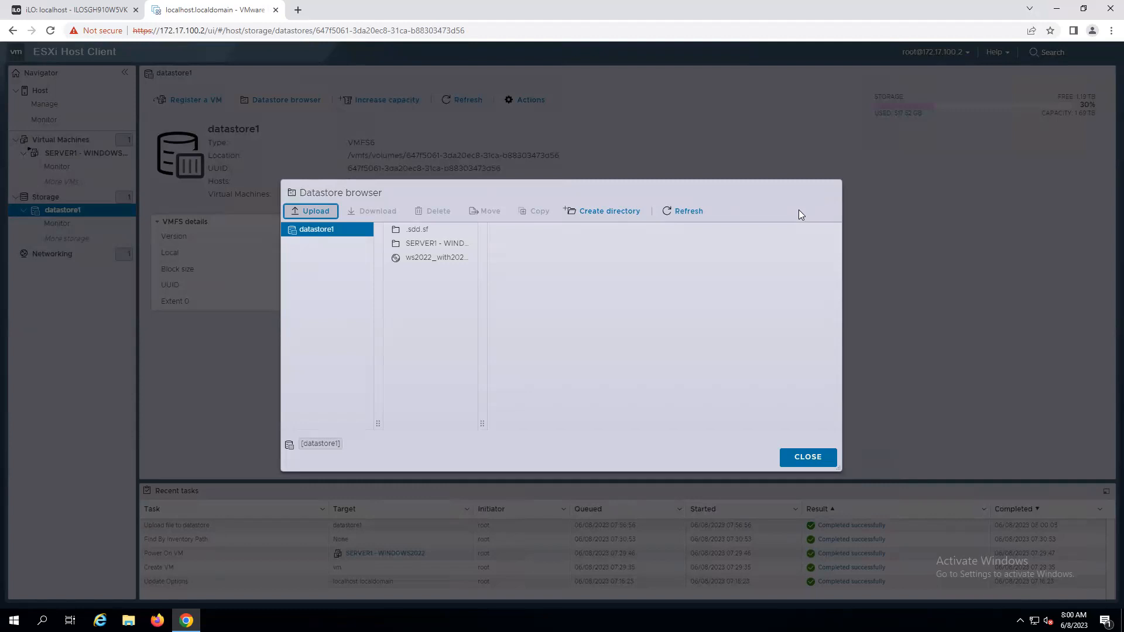
click(315, 211)
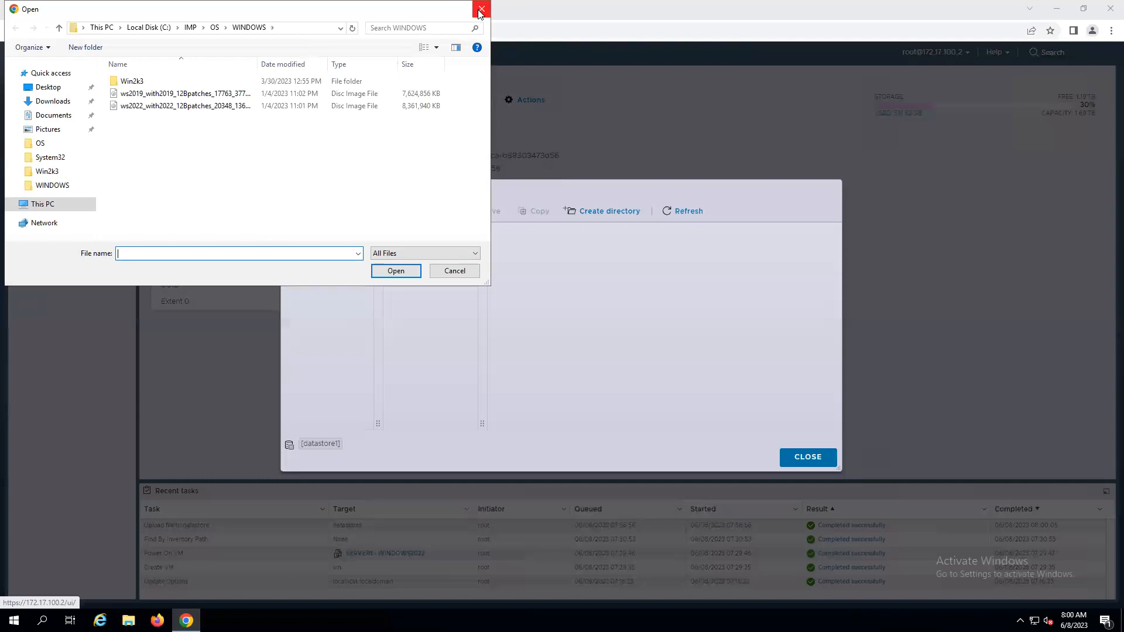
click(480, 10)
click(819, 457)
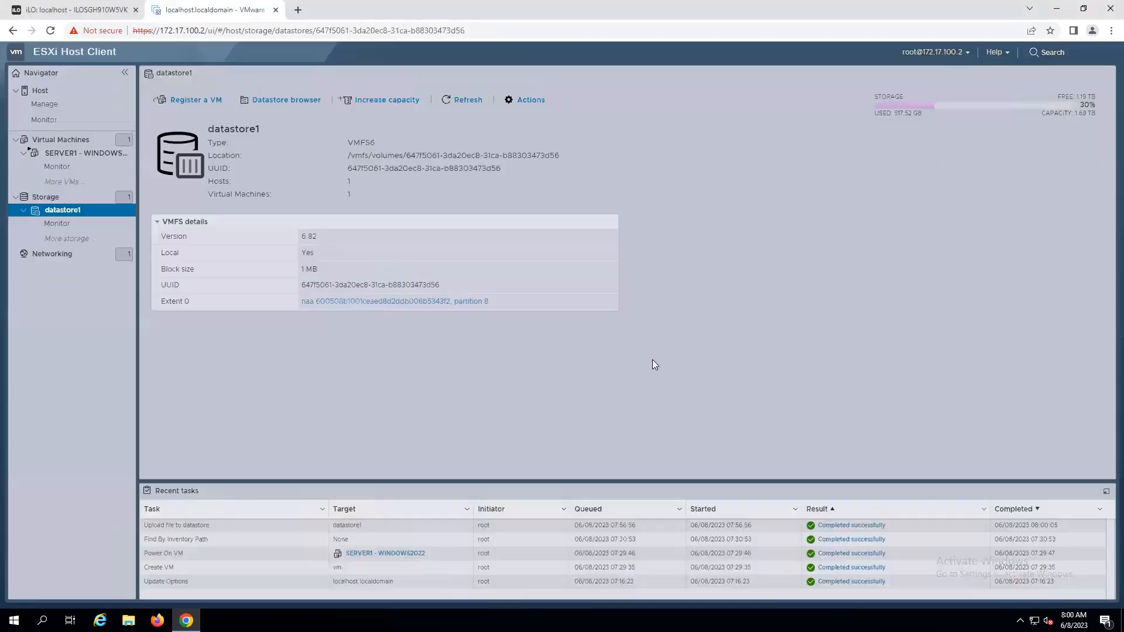
Reopen datastore1 from the storage list, open its datastore browser, and widen the file column.
click(16, 91)
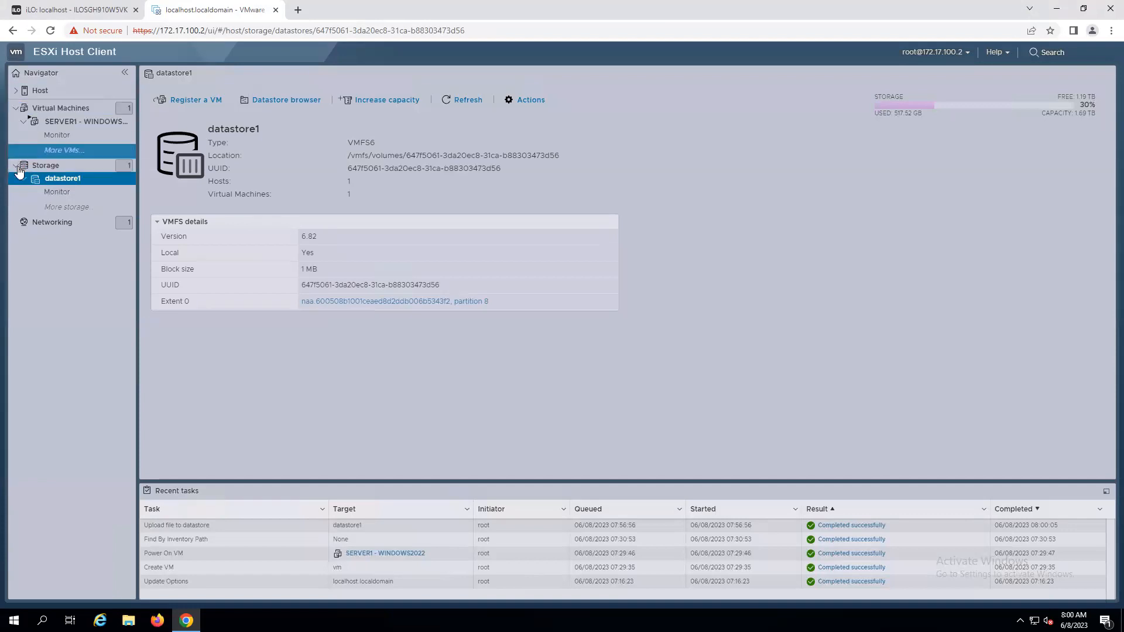
click(16, 167)
click(17, 108)
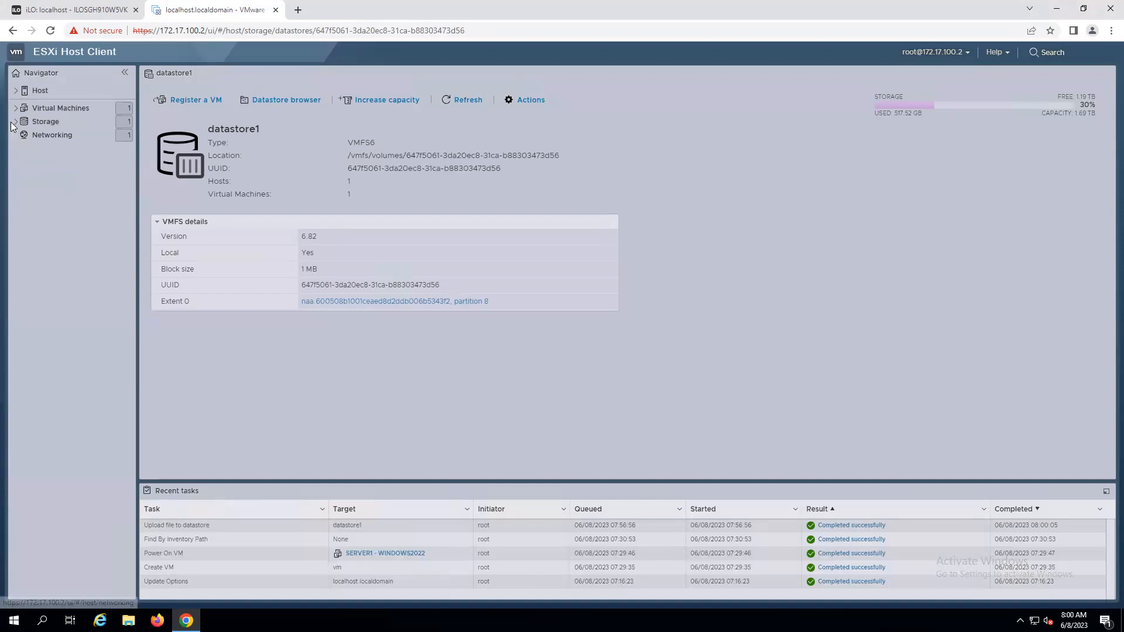
click(16, 121)
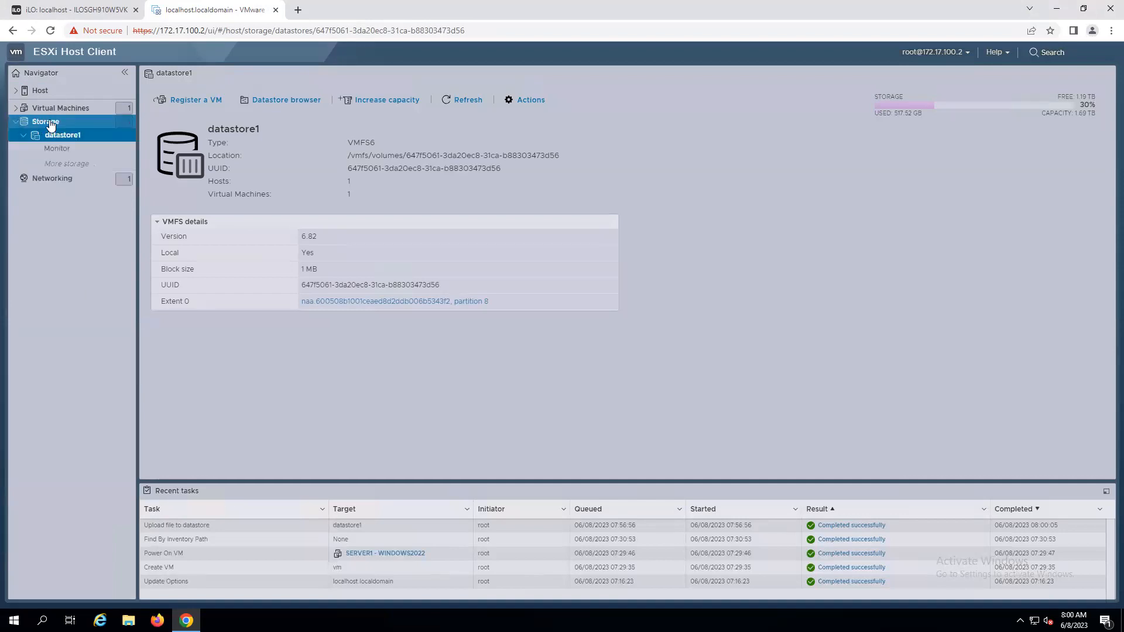
click(49, 122)
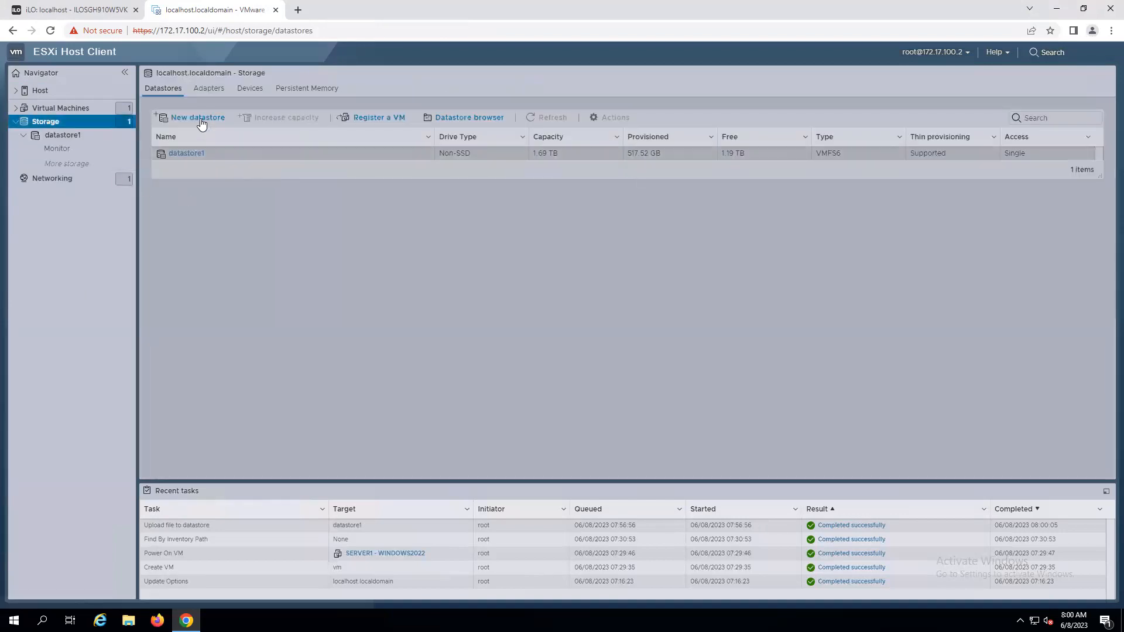
click(186, 154)
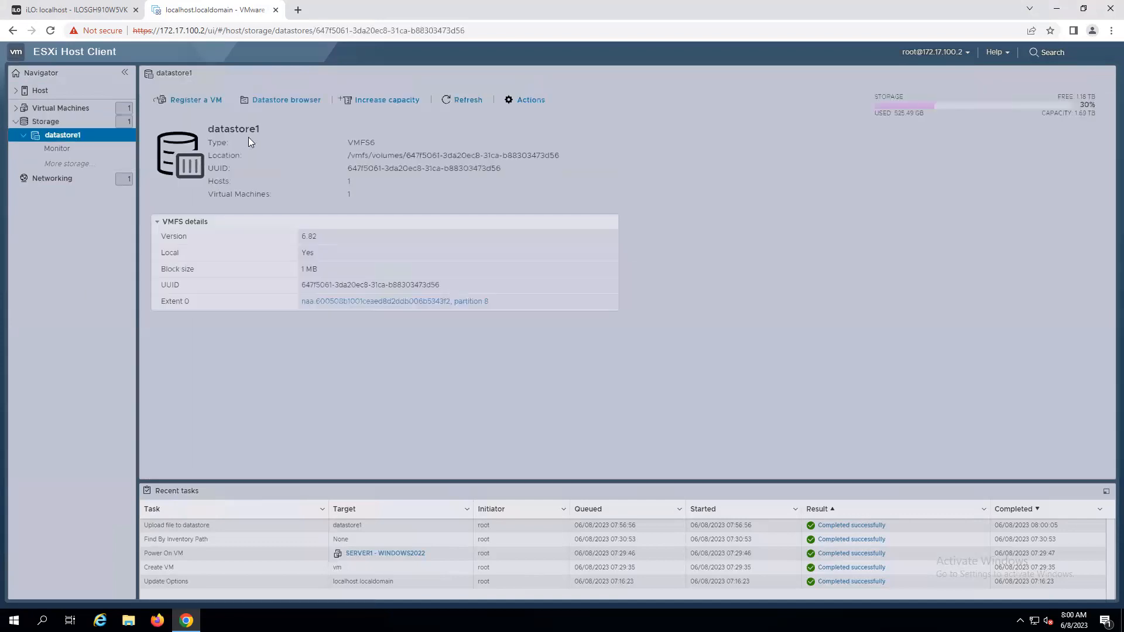
click(295, 101)
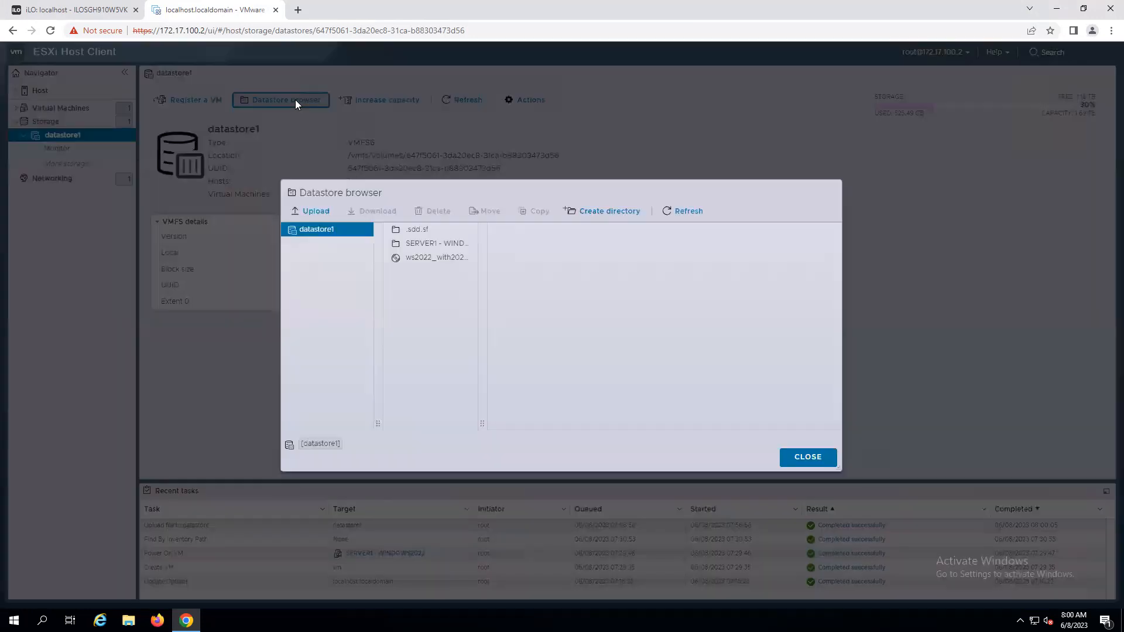
drag(482, 423, 611, 416)
click(420, 248)
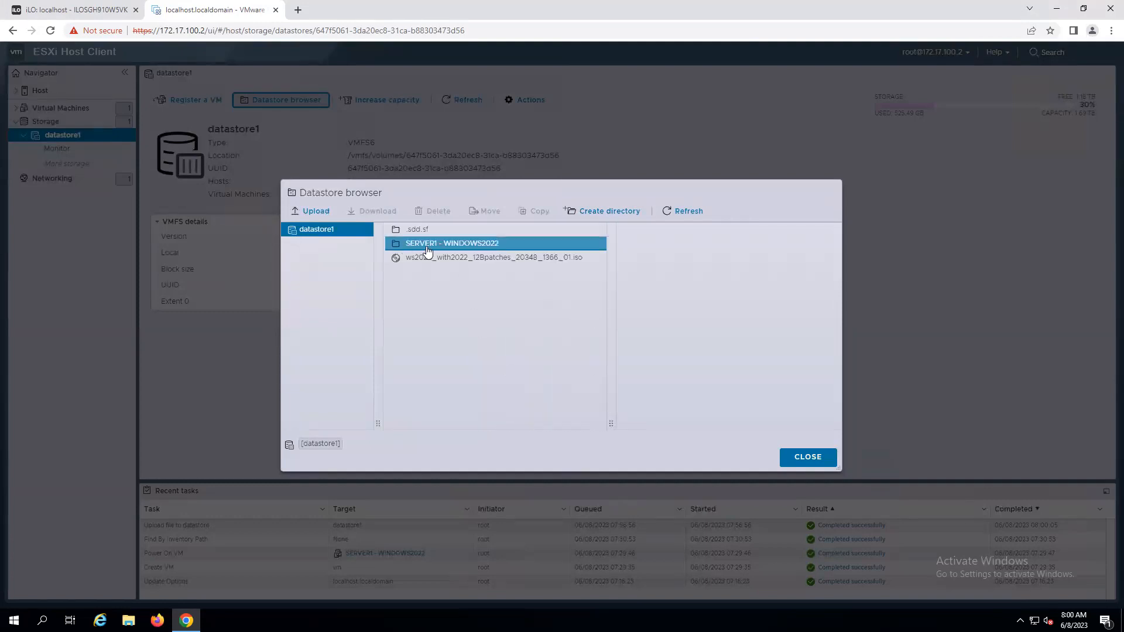
Upload the RHEL-8.7.0-20221013.1-x86_64-dvd1 ISO from the OS folder to datastore1 and close the browser.
click(514, 261)
click(409, 243)
click(396, 261)
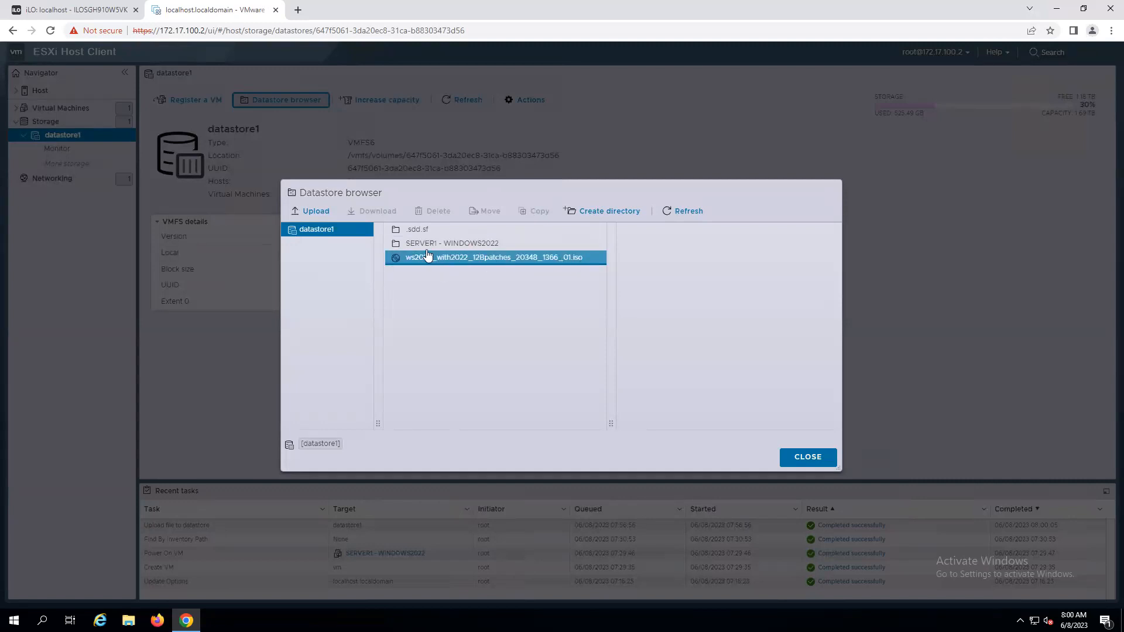
click(405, 244)
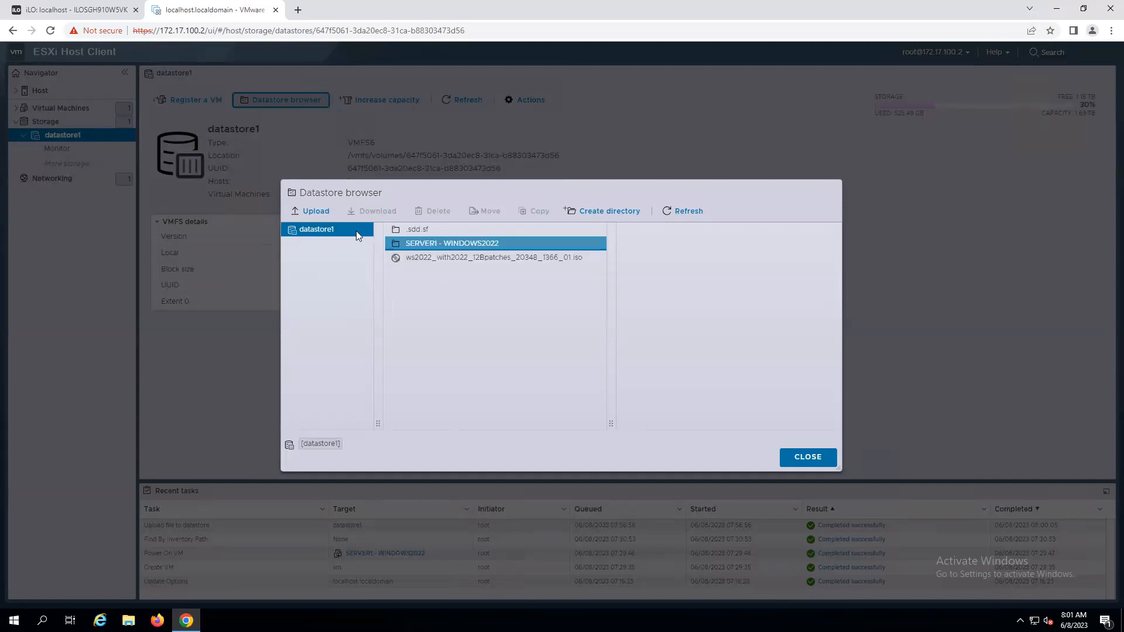
click(414, 258)
click(403, 243)
click(316, 212)
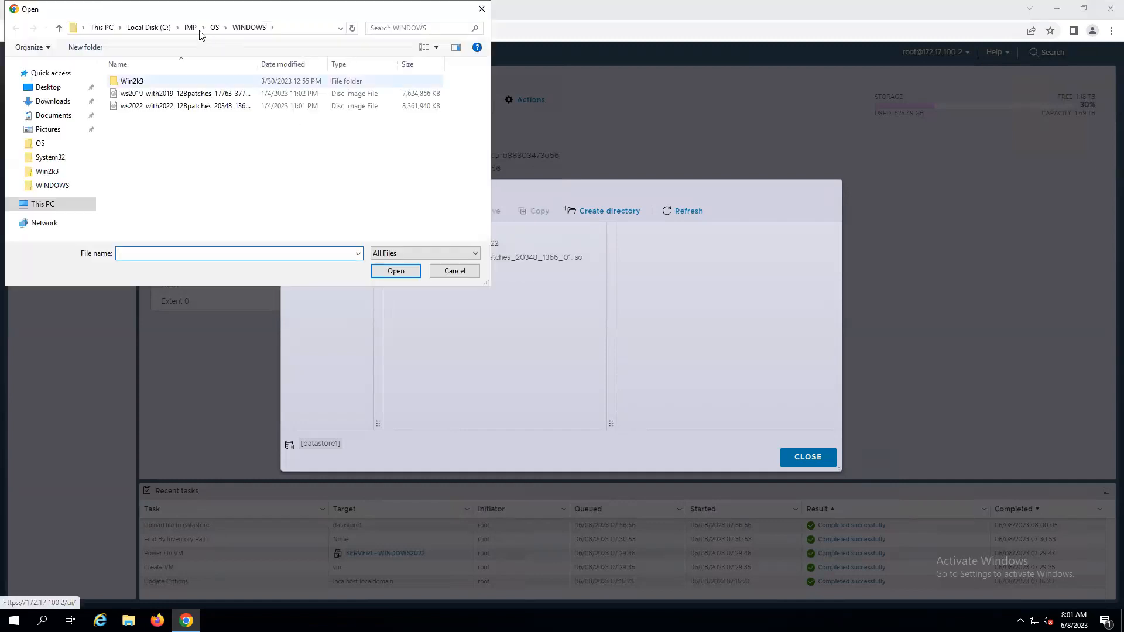
click(214, 28)
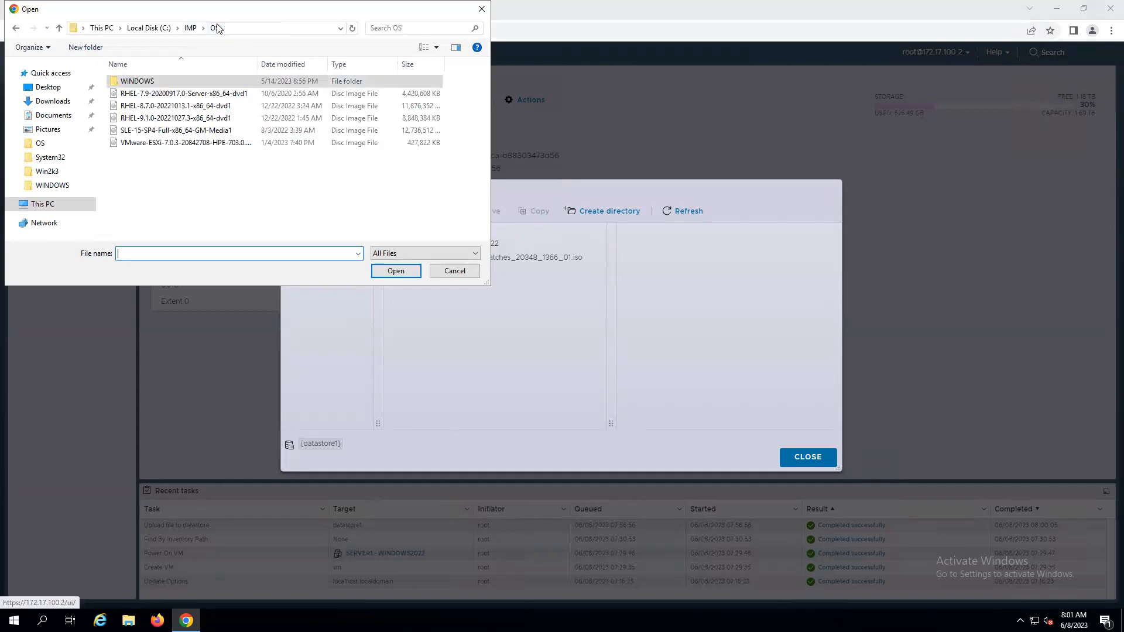
click(185, 109)
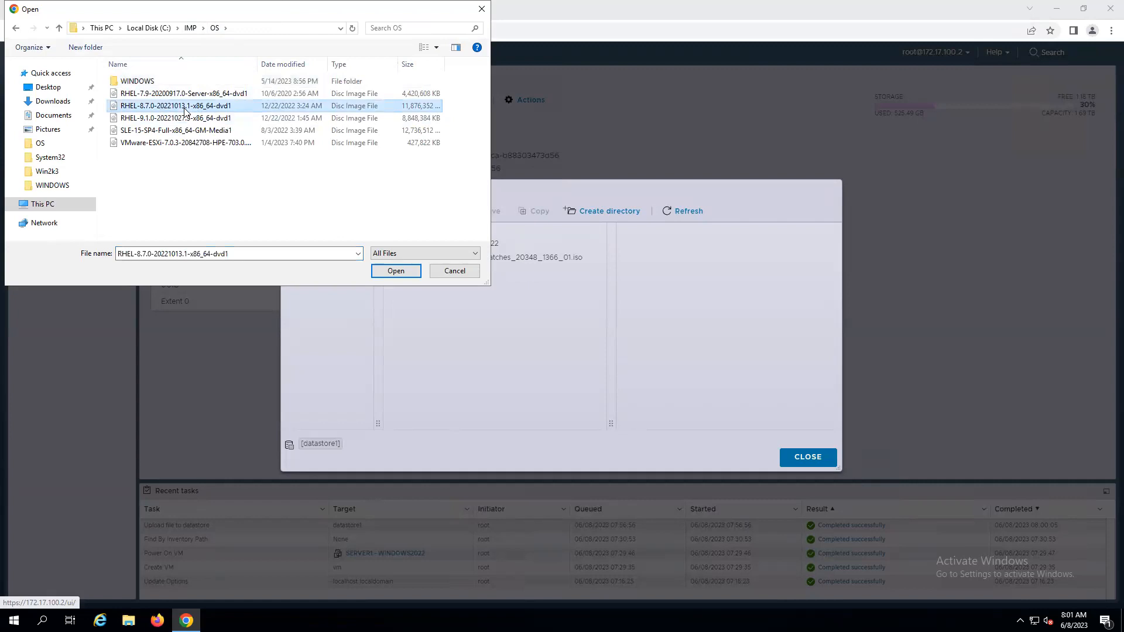
click(395, 271)
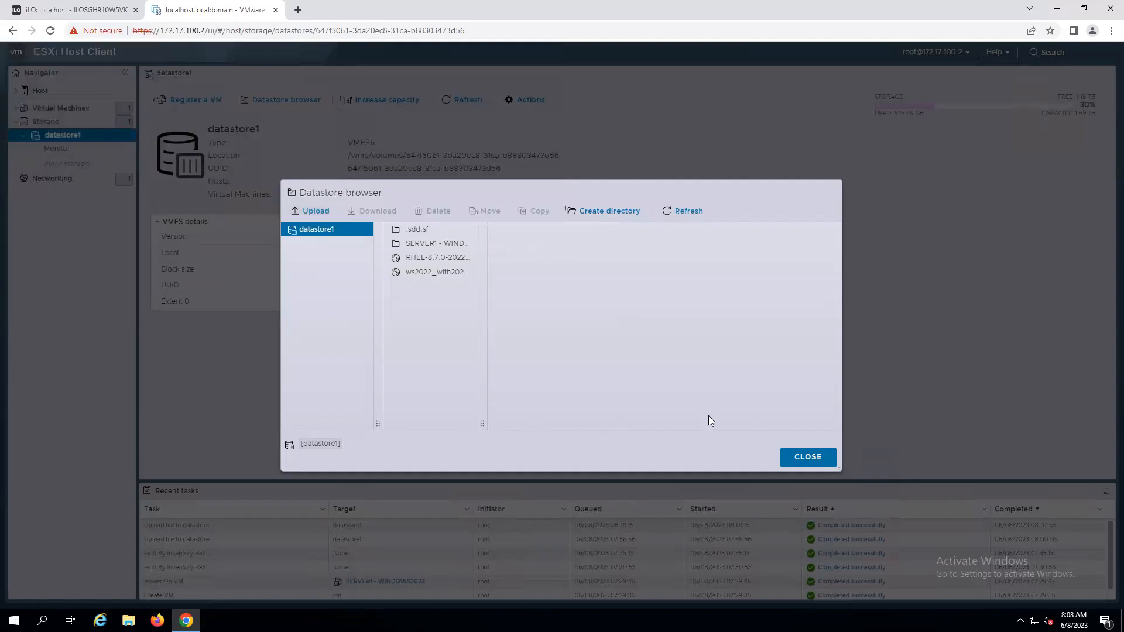
click(804, 461)
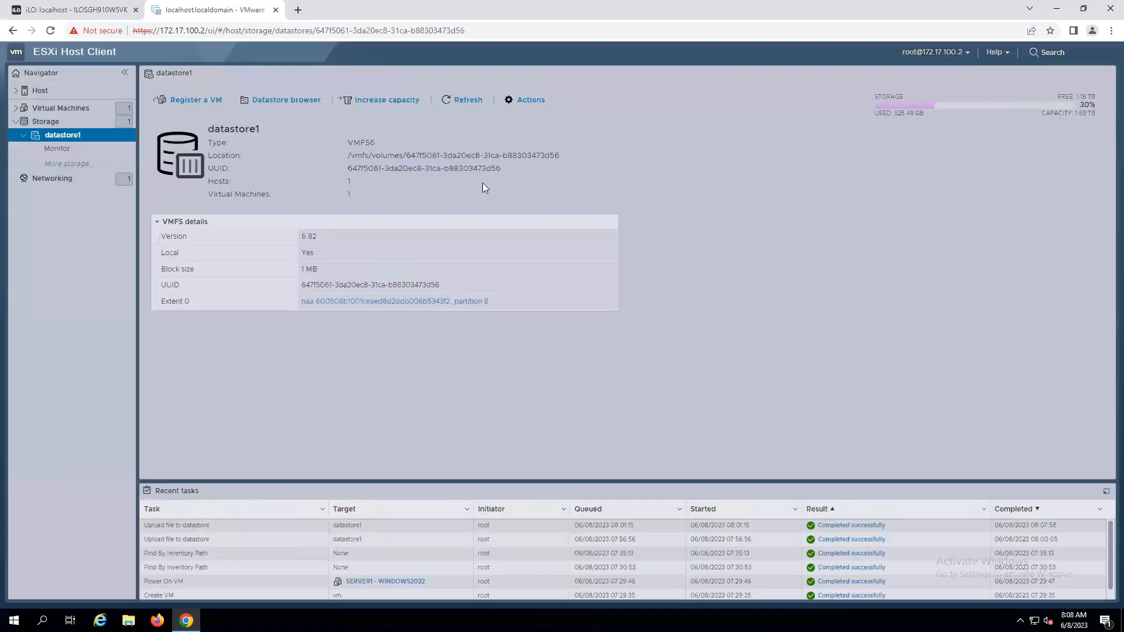
Open the SERVER1 - WINDOWS2022 virtual machine from the navigator.
click(16, 121)
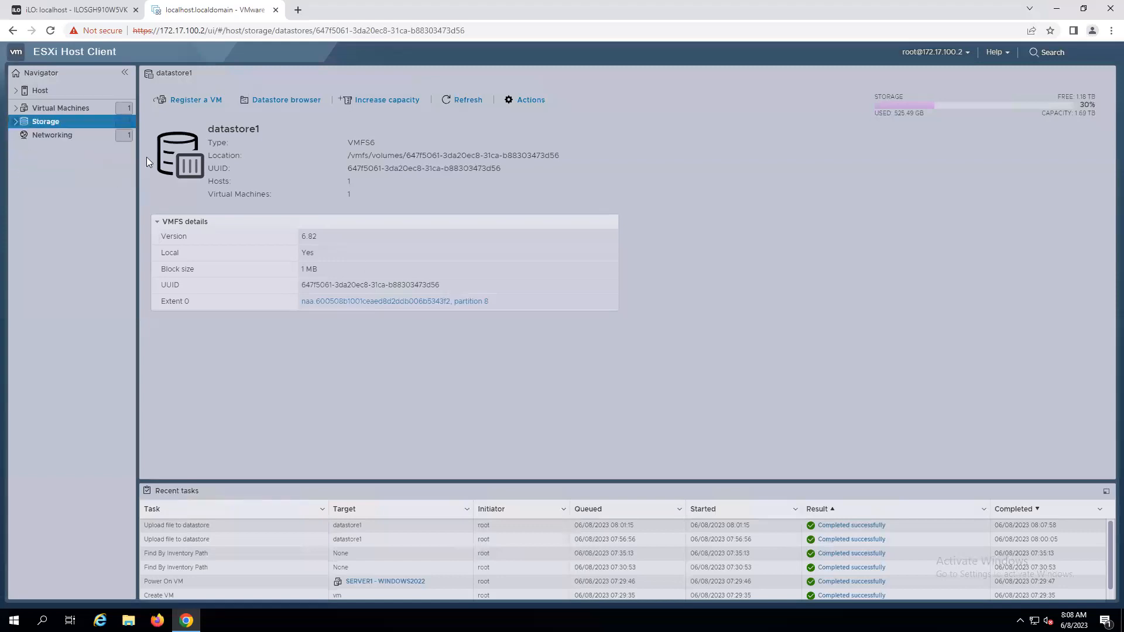
click(16, 108)
click(93, 122)
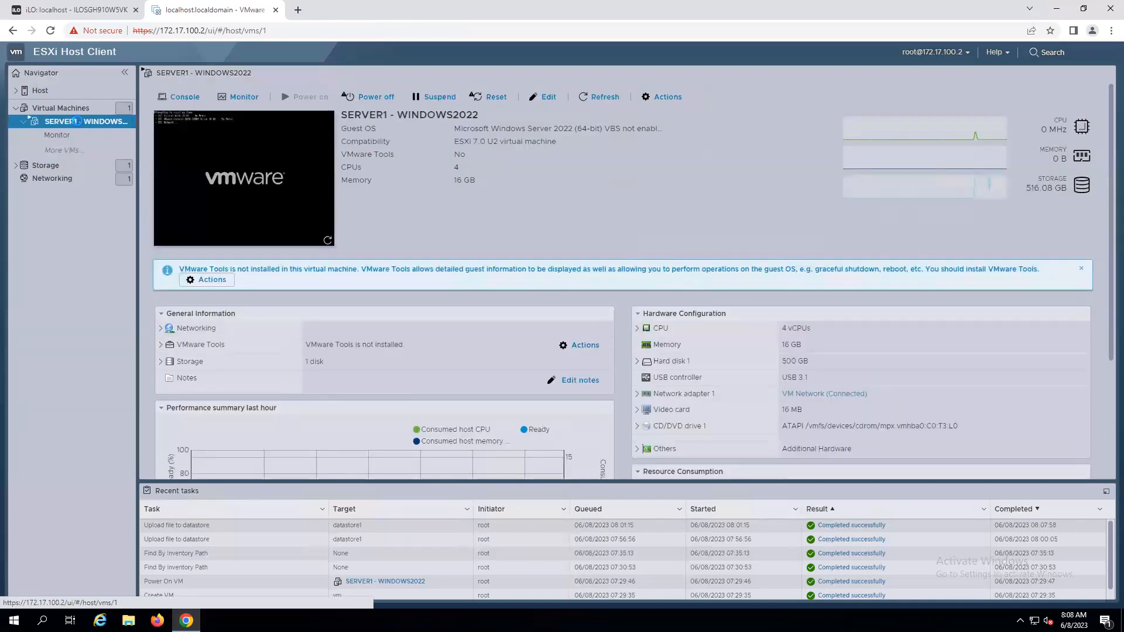
Edit the VM settings to mount the ws2022_with2022_128patches_20348_1366_01.iso datastore ISO on CD/DVD Drive 1 and save.
right_click(78, 121)
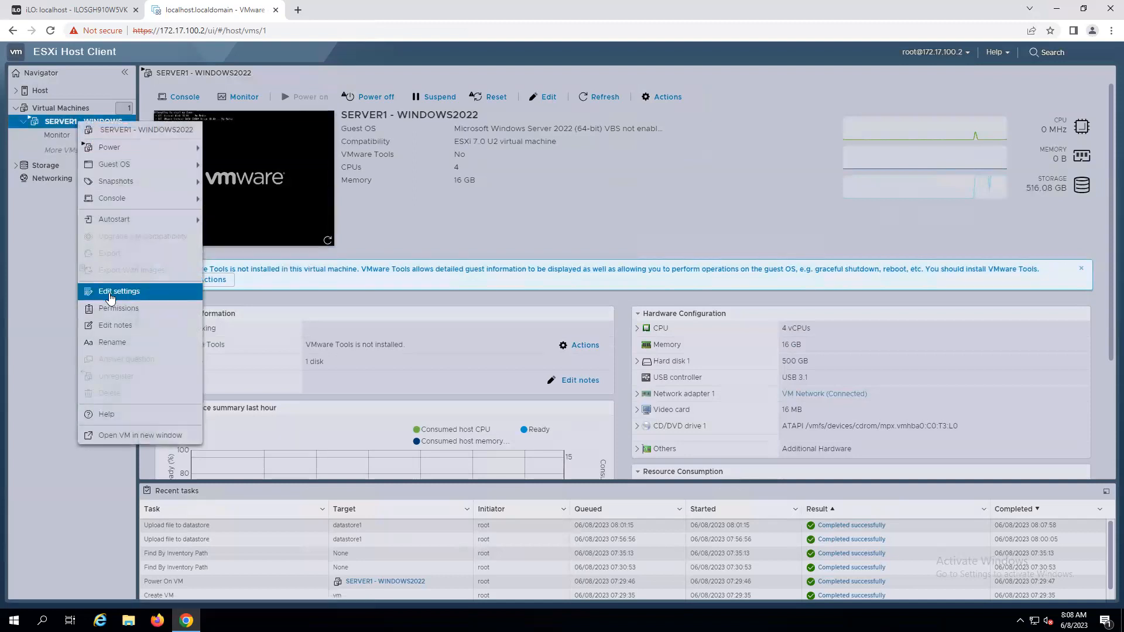
click(110, 293)
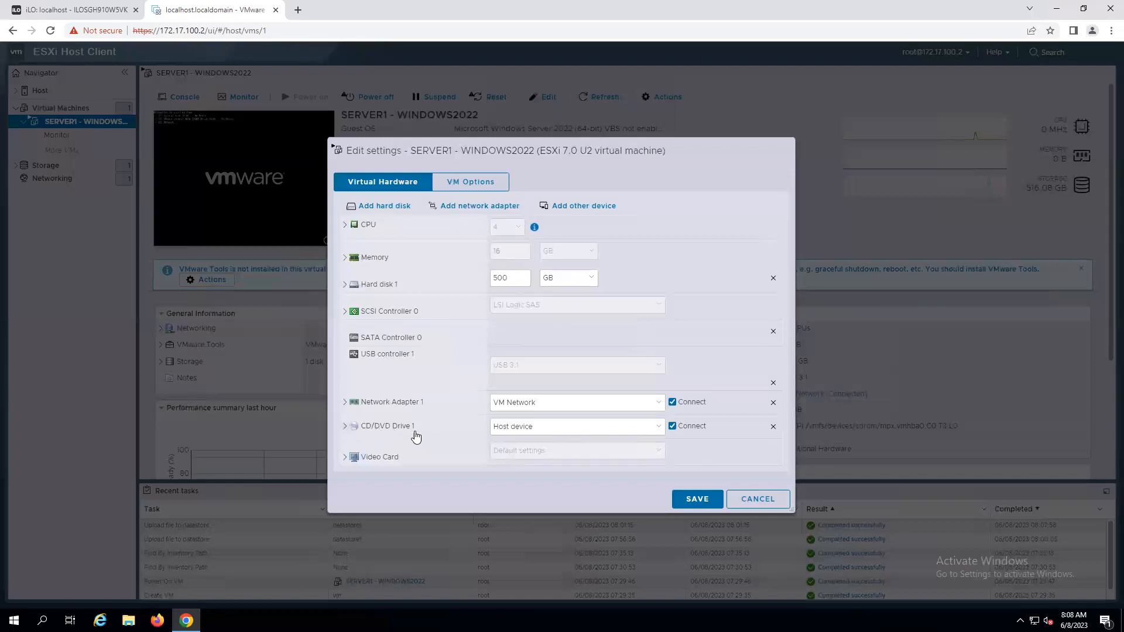
click(658, 426)
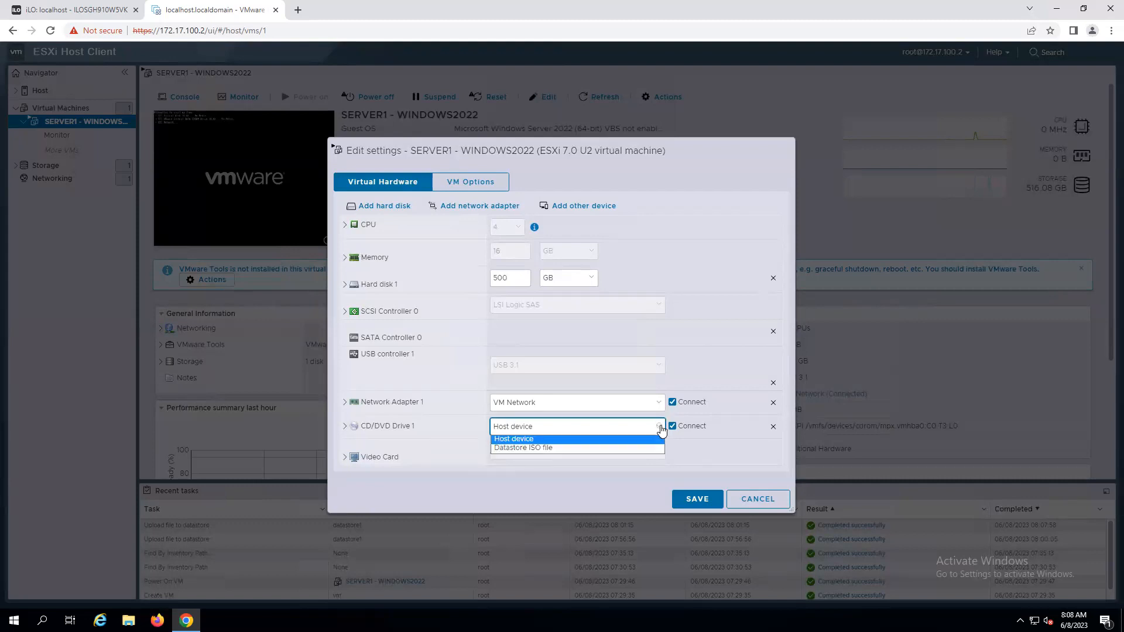
click(560, 449)
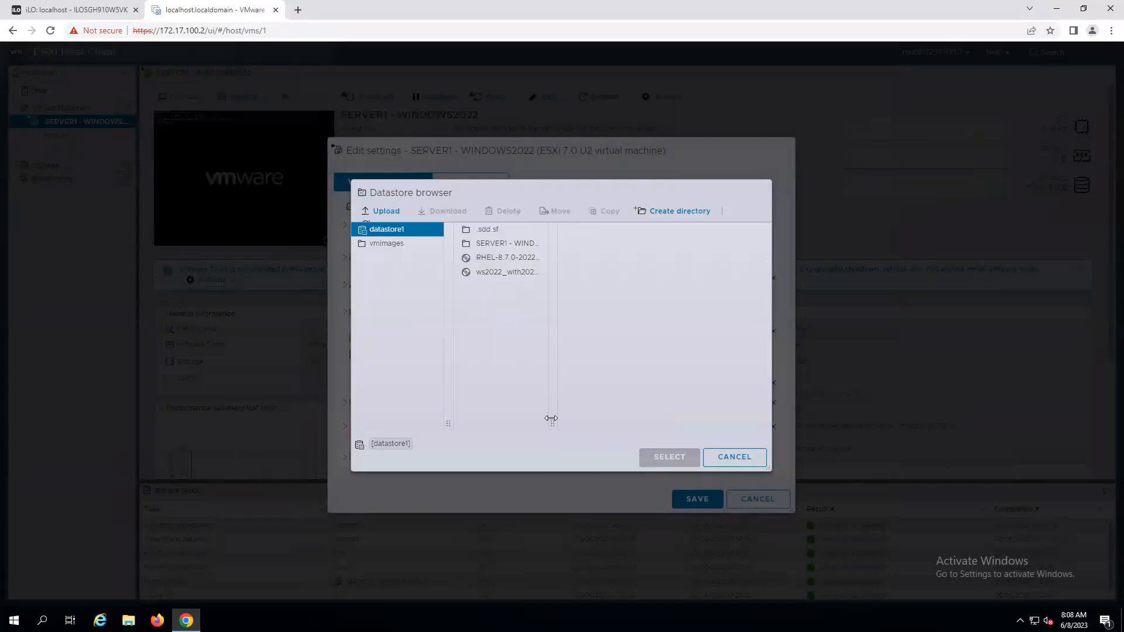
drag(551, 418, 633, 419)
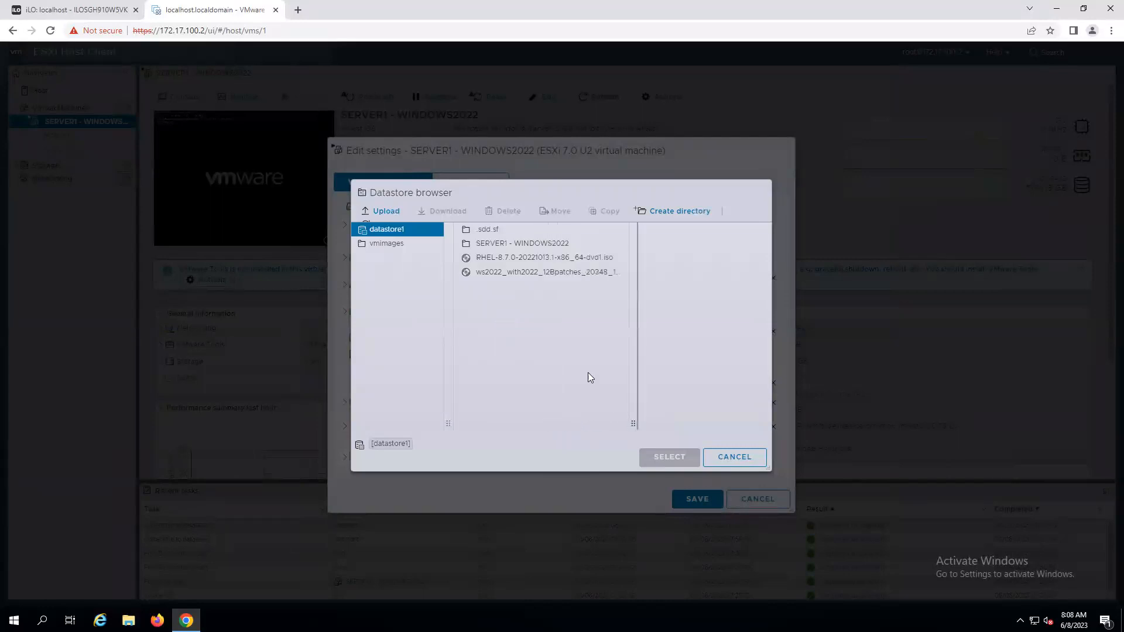
click(519, 274)
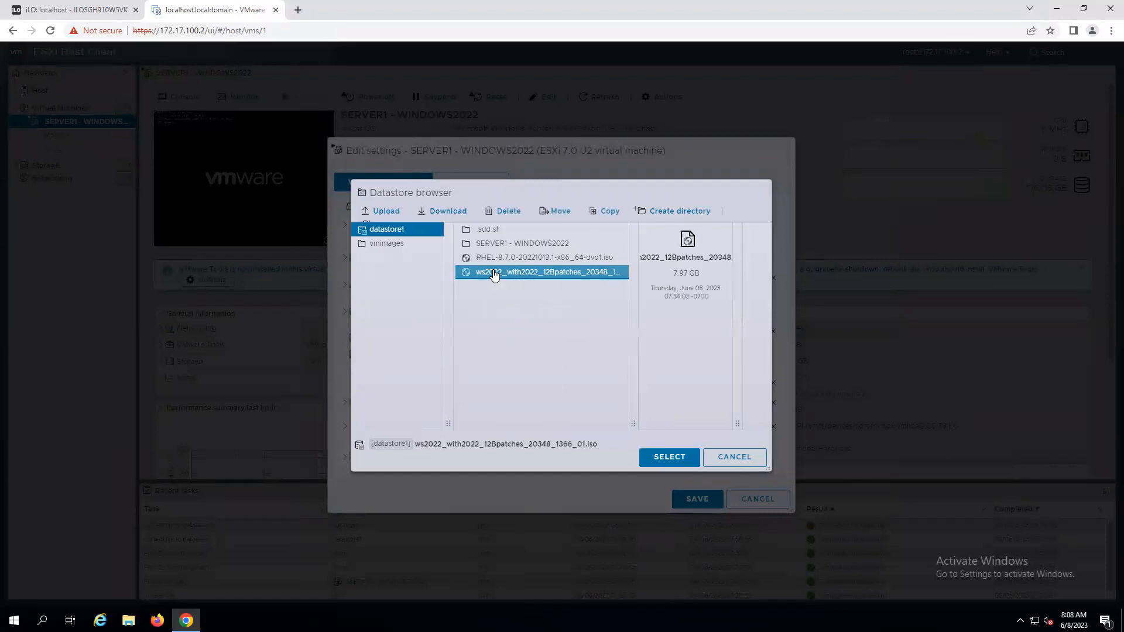
click(671, 459)
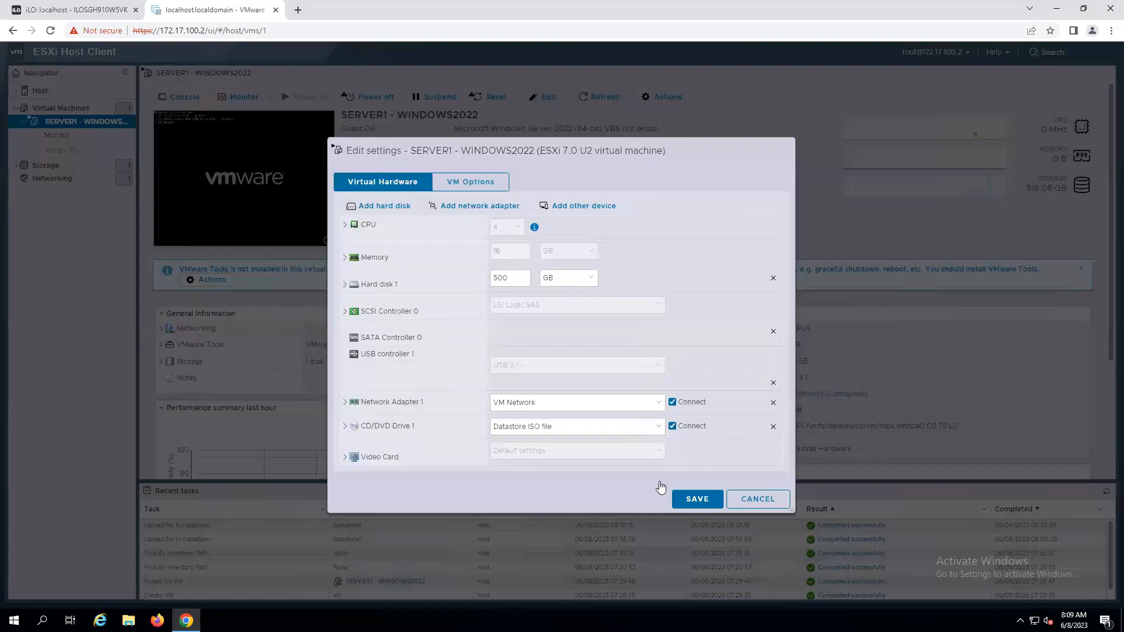
click(700, 501)
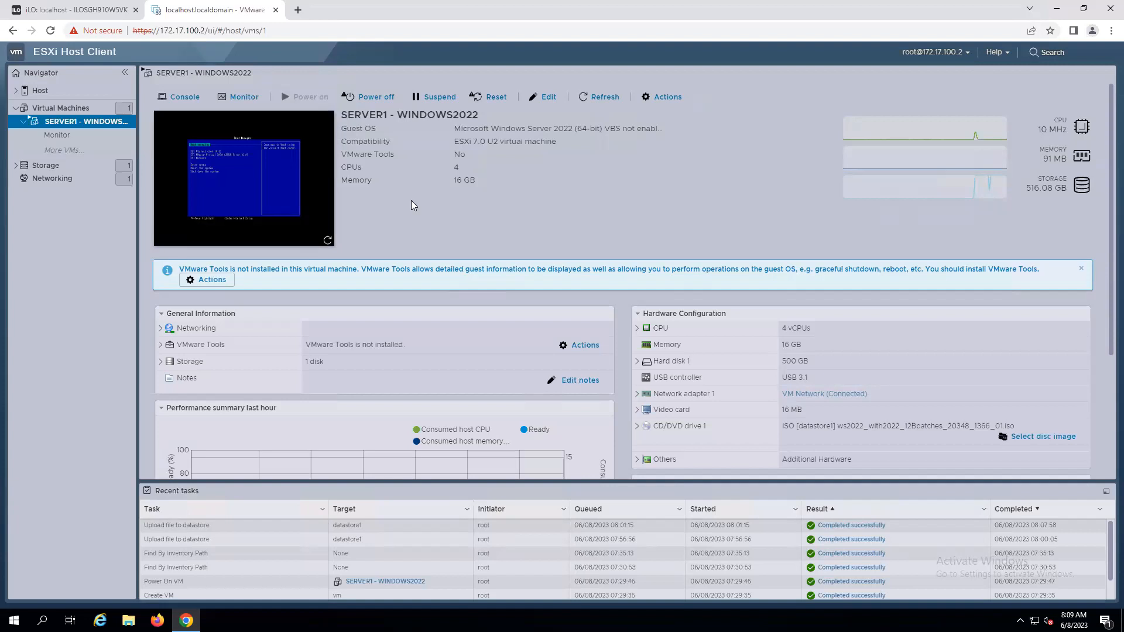
Open the VM console and reset the virtual machine.
click(231, 171)
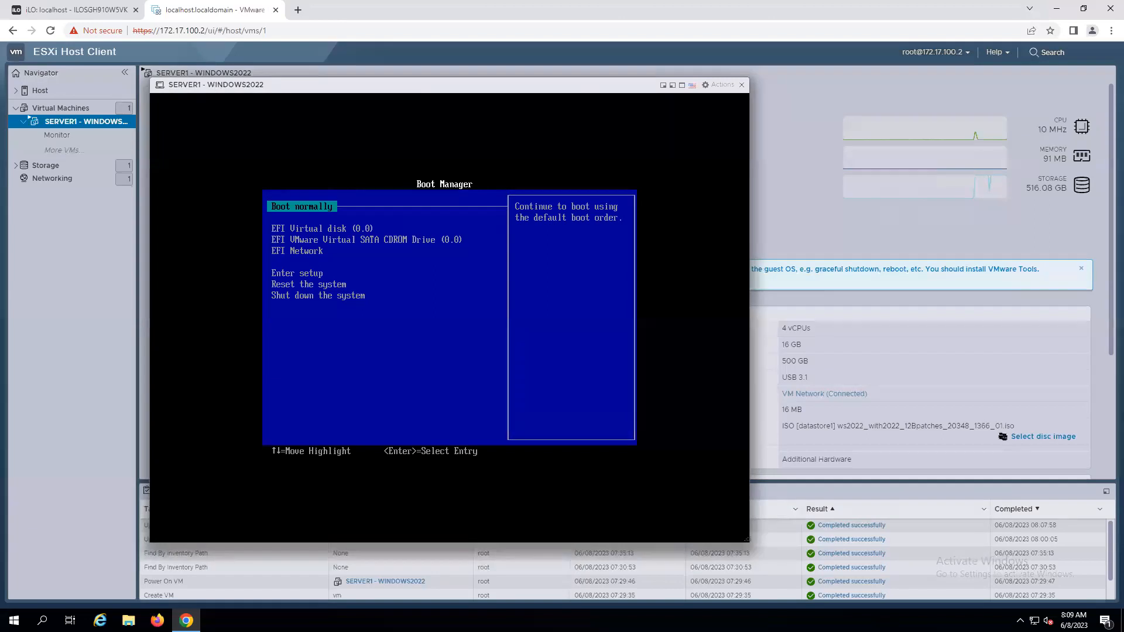
click(208, 85)
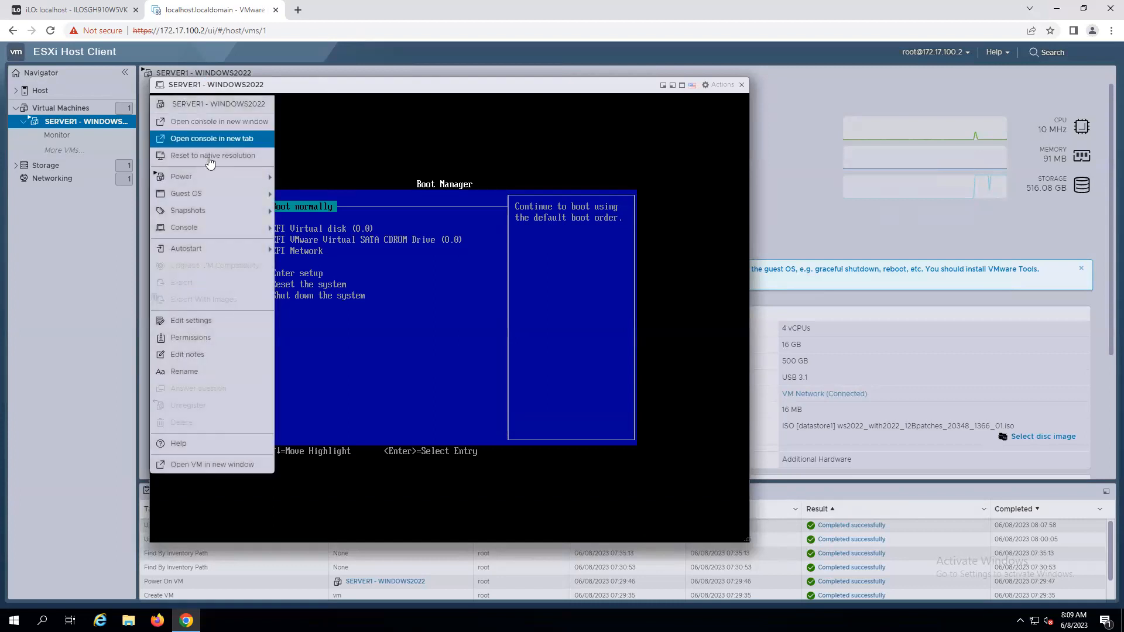
mouse_move(215, 177)
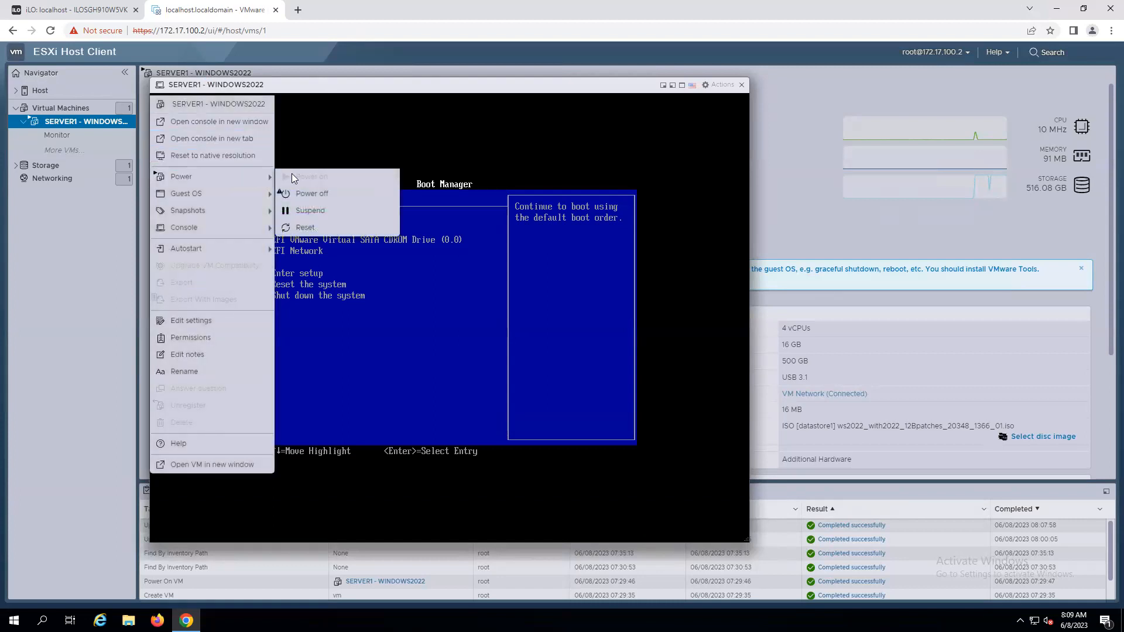
click(311, 229)
click(604, 370)
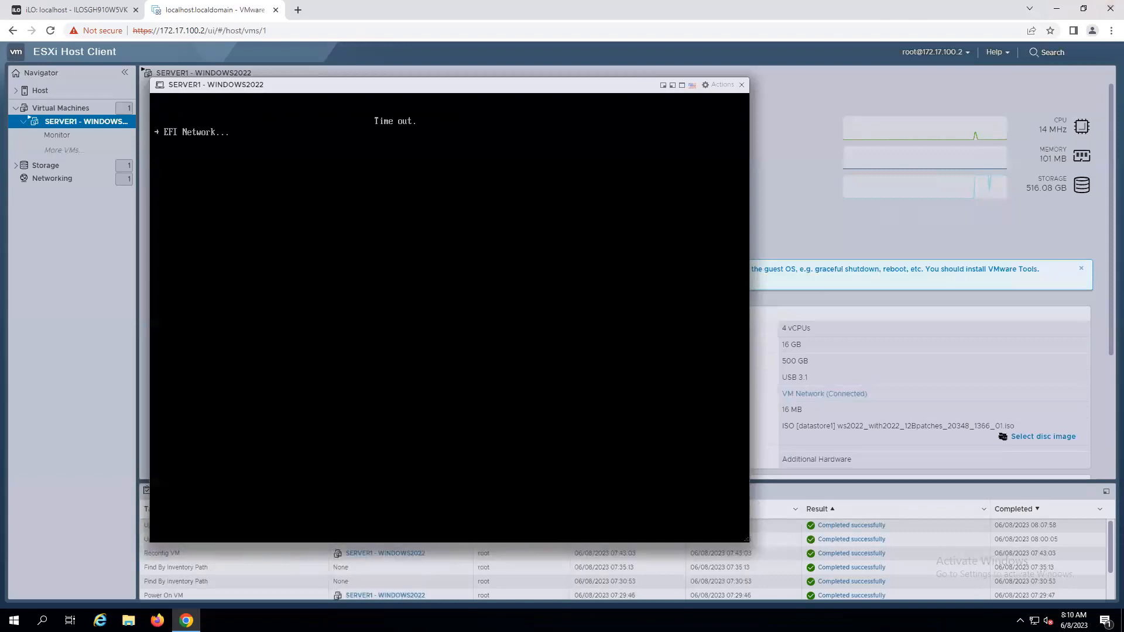
Reset the virtual machine again and boot it from the mounted Windows Server 2022 ISO.
click(222, 83)
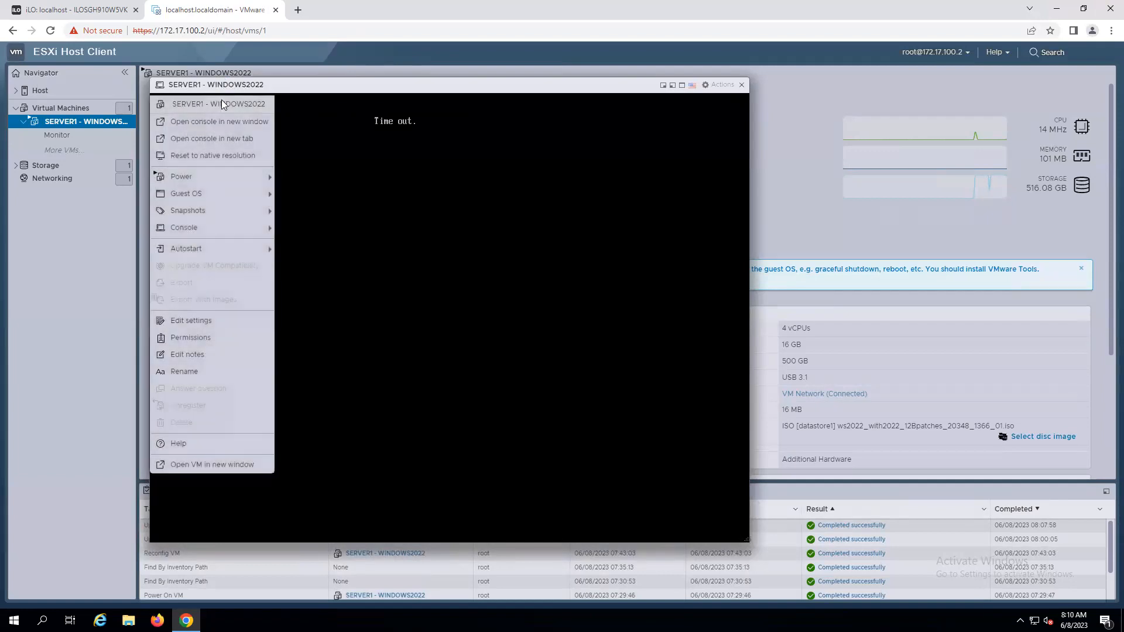
mouse_move(228, 181)
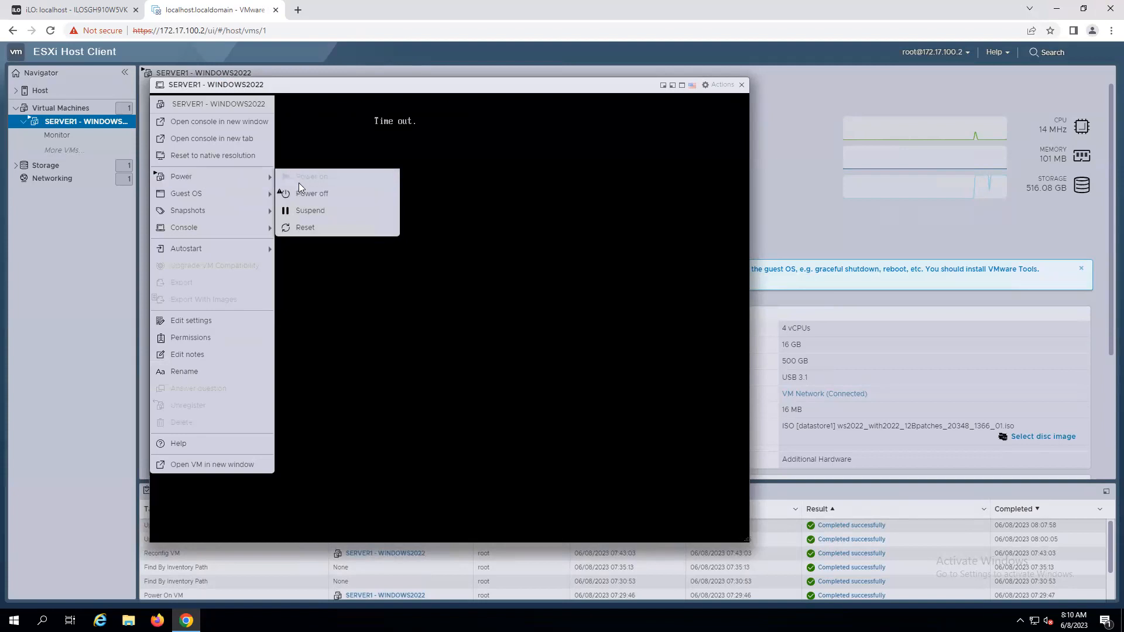
click(307, 230)
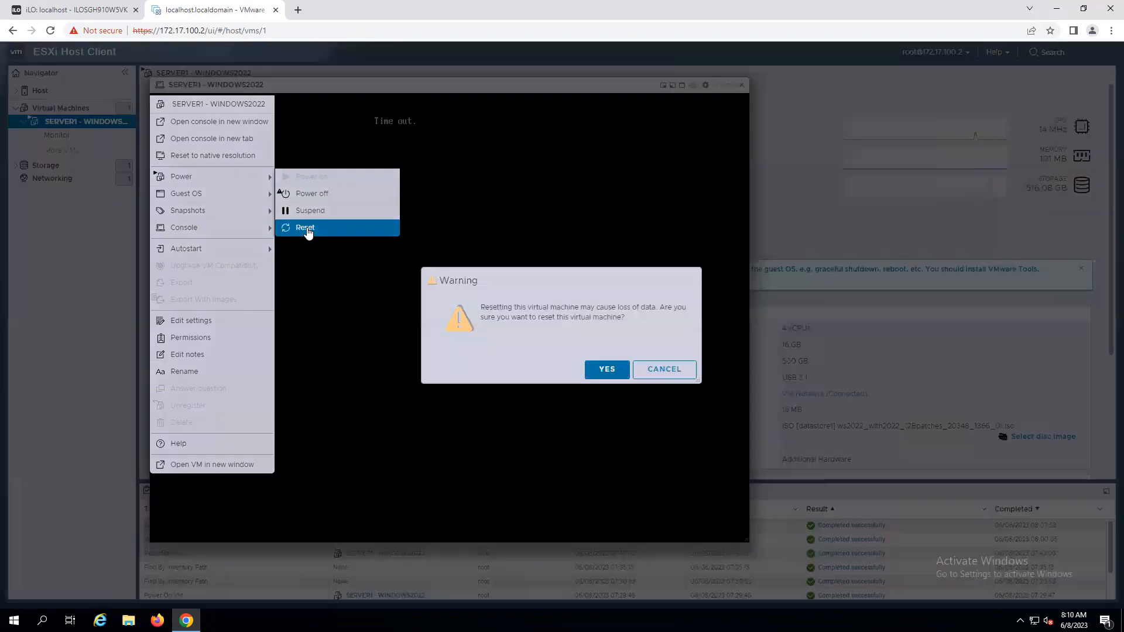
click(615, 370)
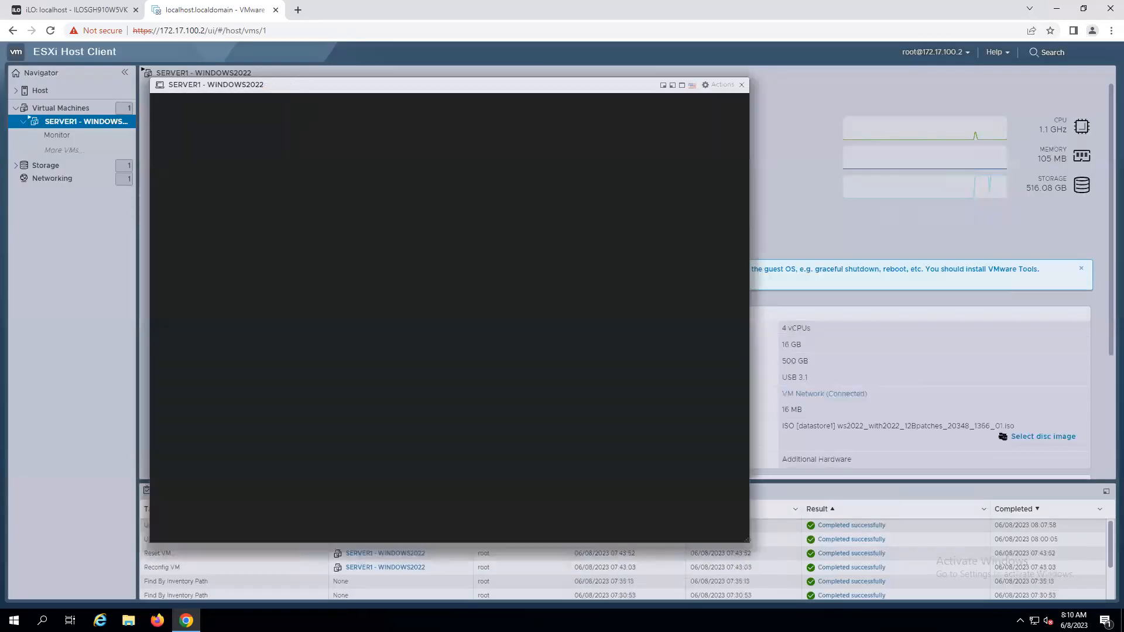
key(Return)
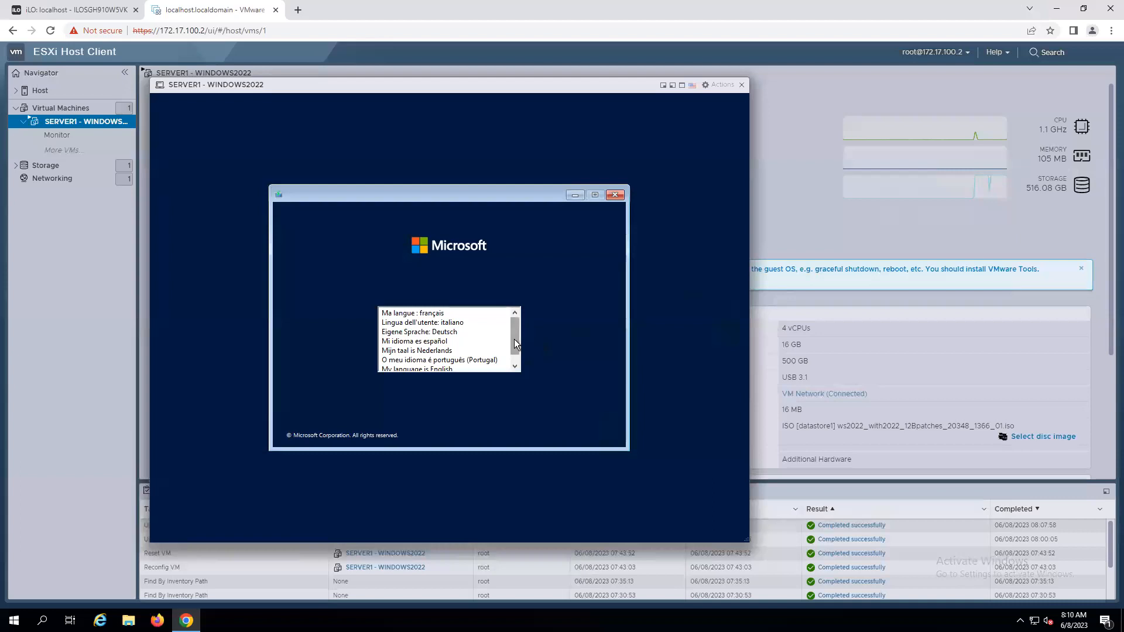
Choose English as the setup language and continue with English (United States) language, time format and US keyboard.
scroll(514, 339, down, 1)
click(426, 361)
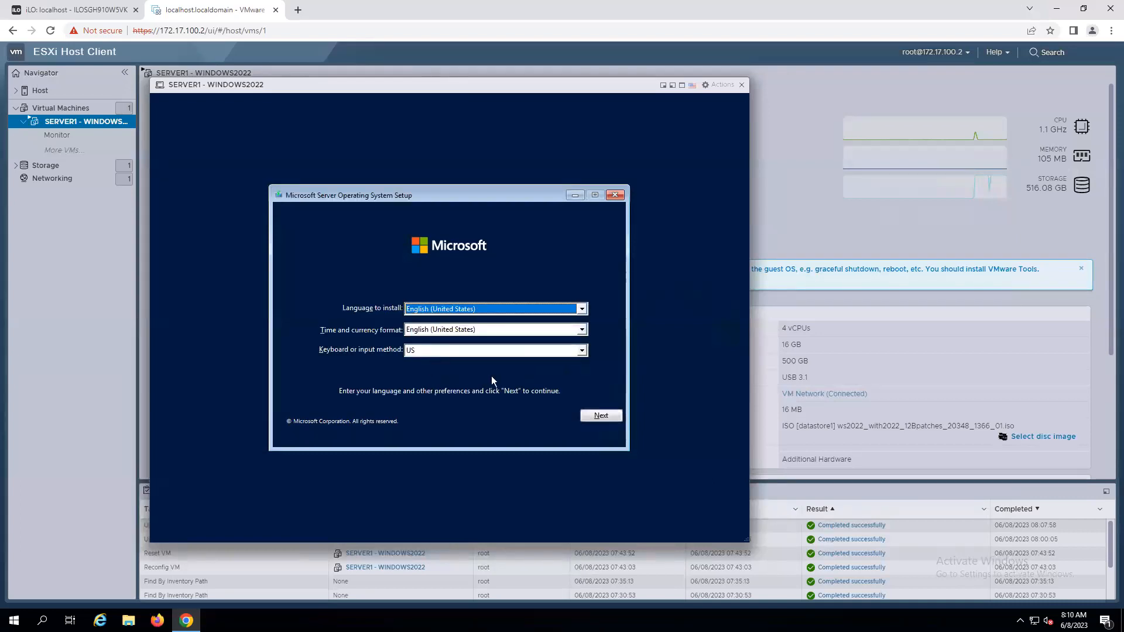
click(585, 416)
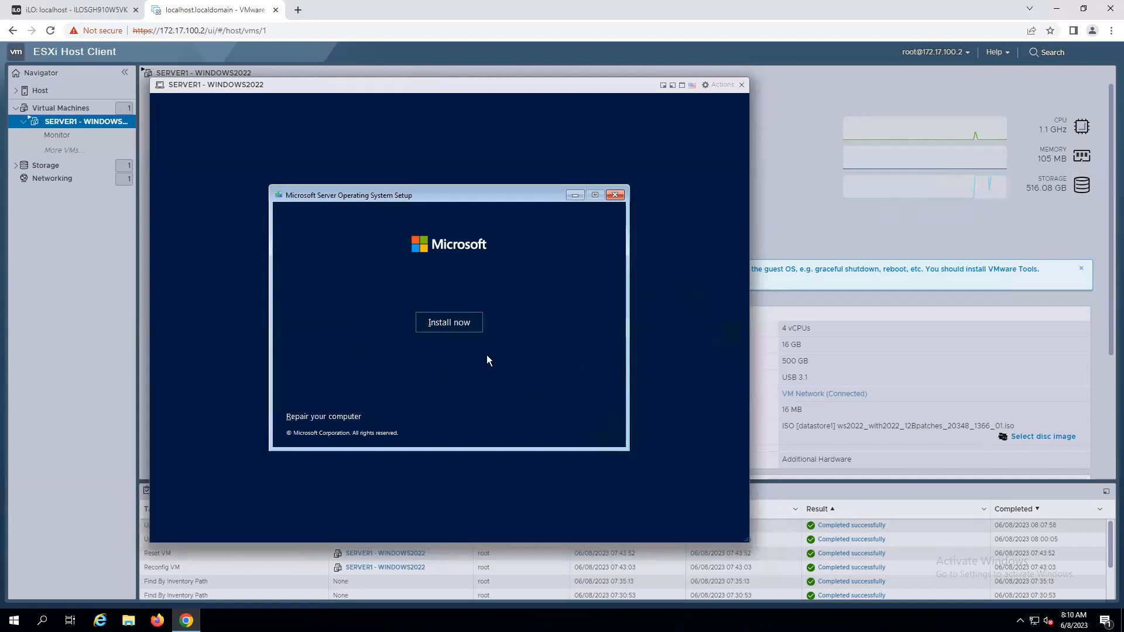
Start the installation and select Windows Server 2022 Datacenter (Desktop Experience) as the operating system.
click(449, 322)
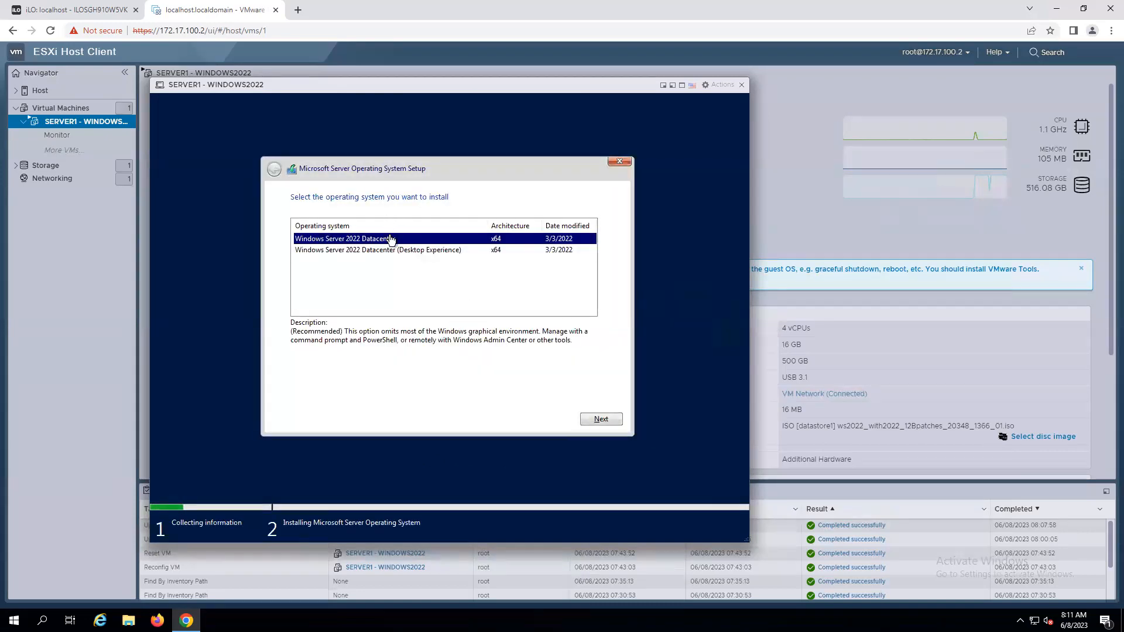
click(406, 252)
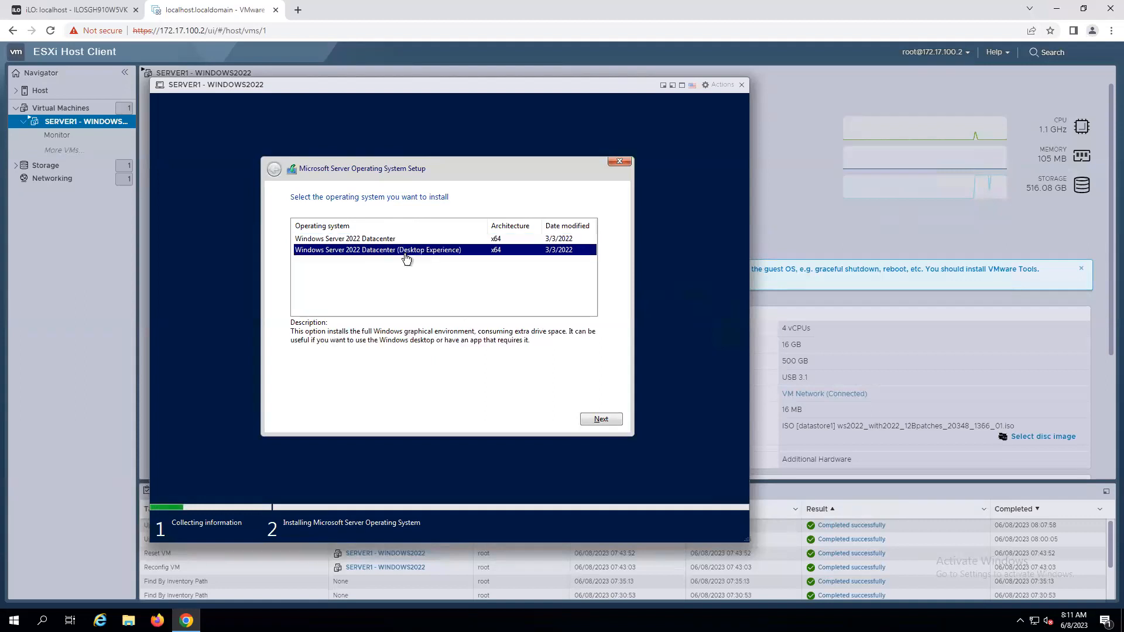
click(593, 424)
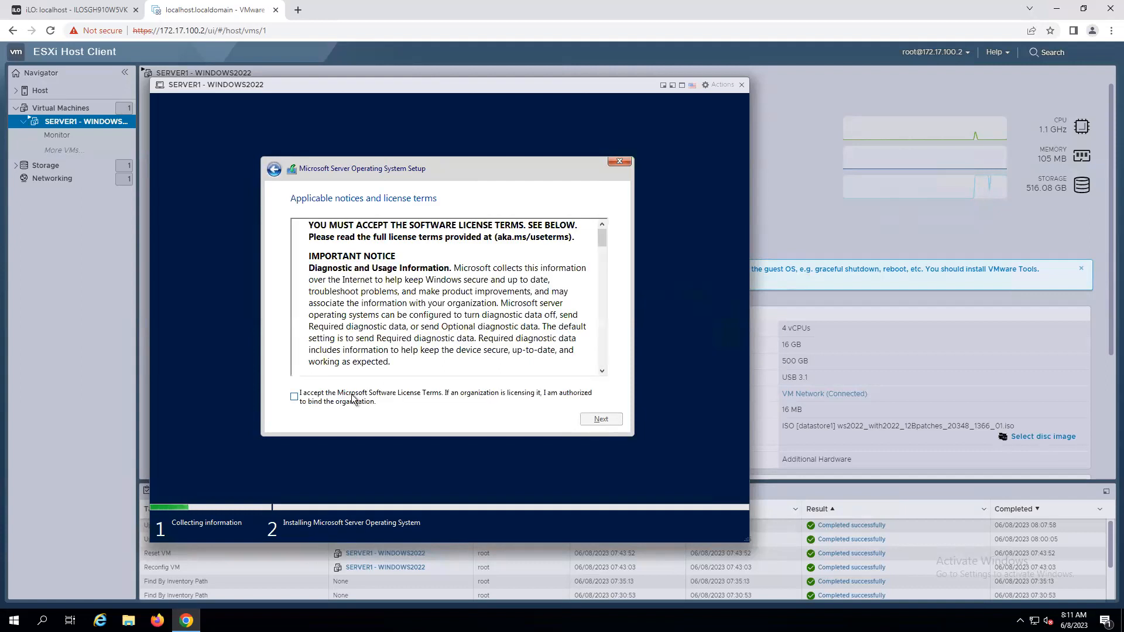
Accept the license terms and run a custom installation onto Drive 0 Unallocated Space.
click(293, 397)
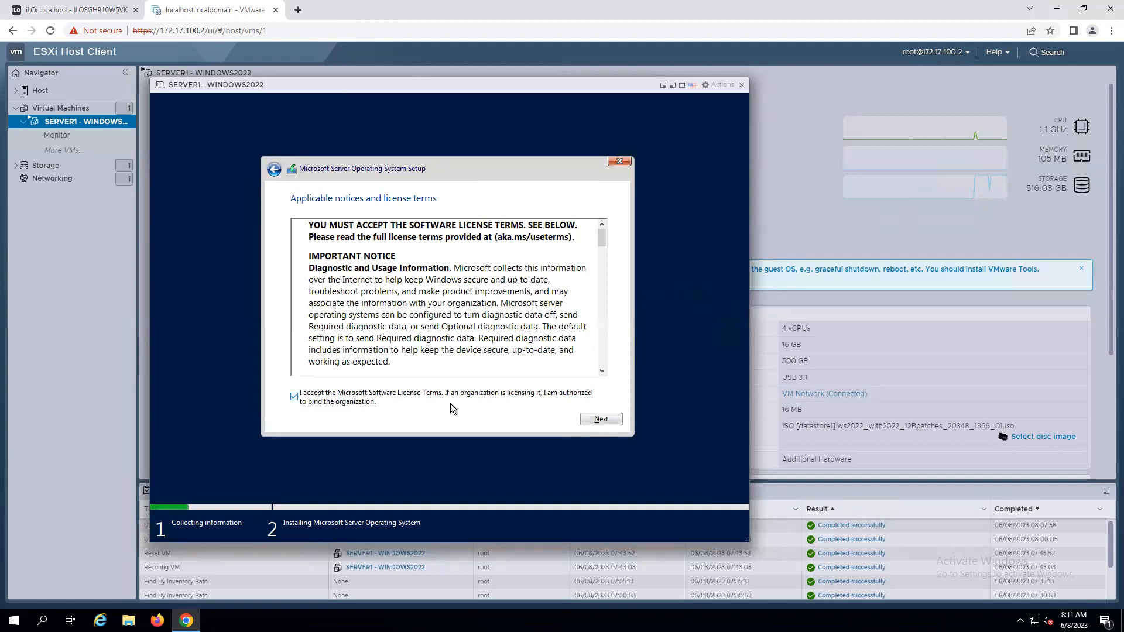
click(595, 422)
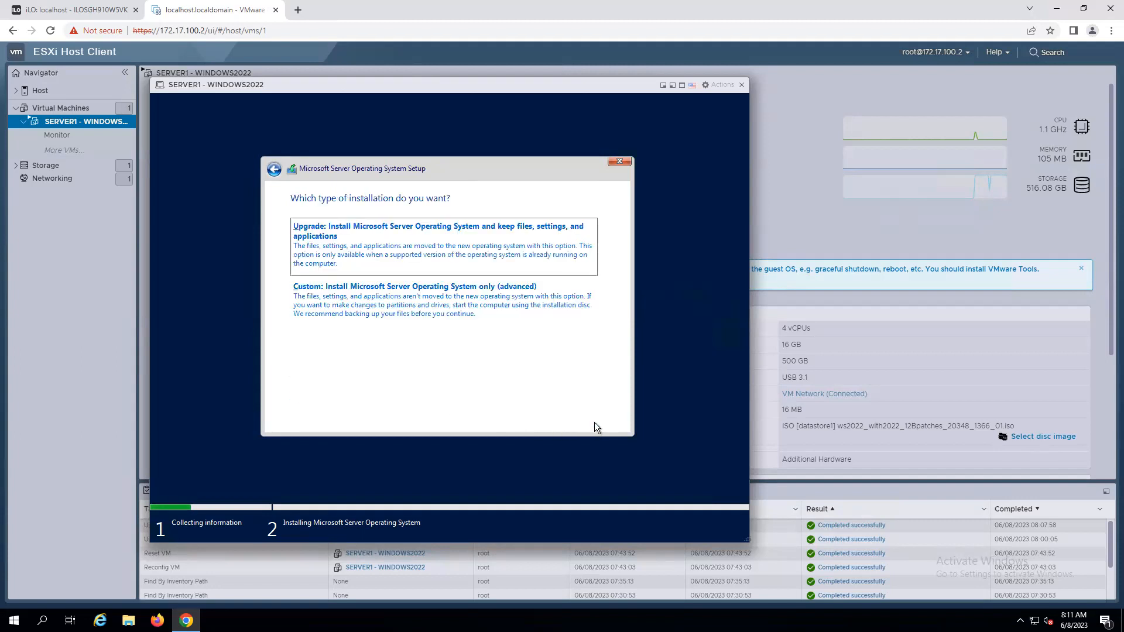
click(419, 306)
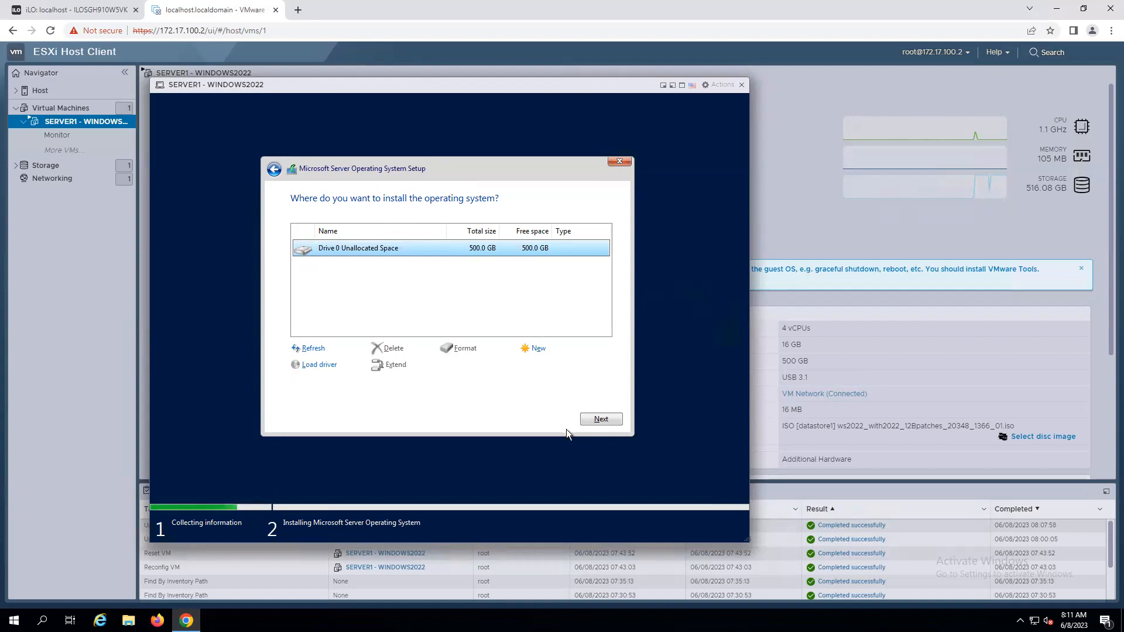
click(610, 418)
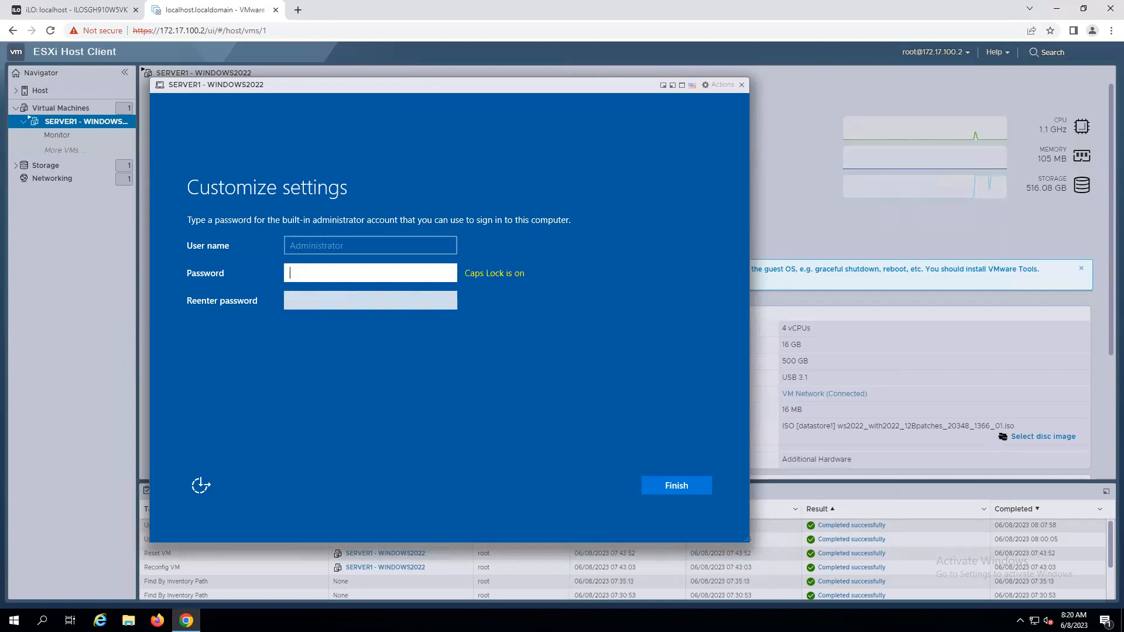
Enter and confirm the password for the built-in Administrator account and finish the settings.
text(P)
key(Caps_Lock)
key(BackSpace)
text(P@ssw0rd)
key(Tab)
text(P@ssw0)
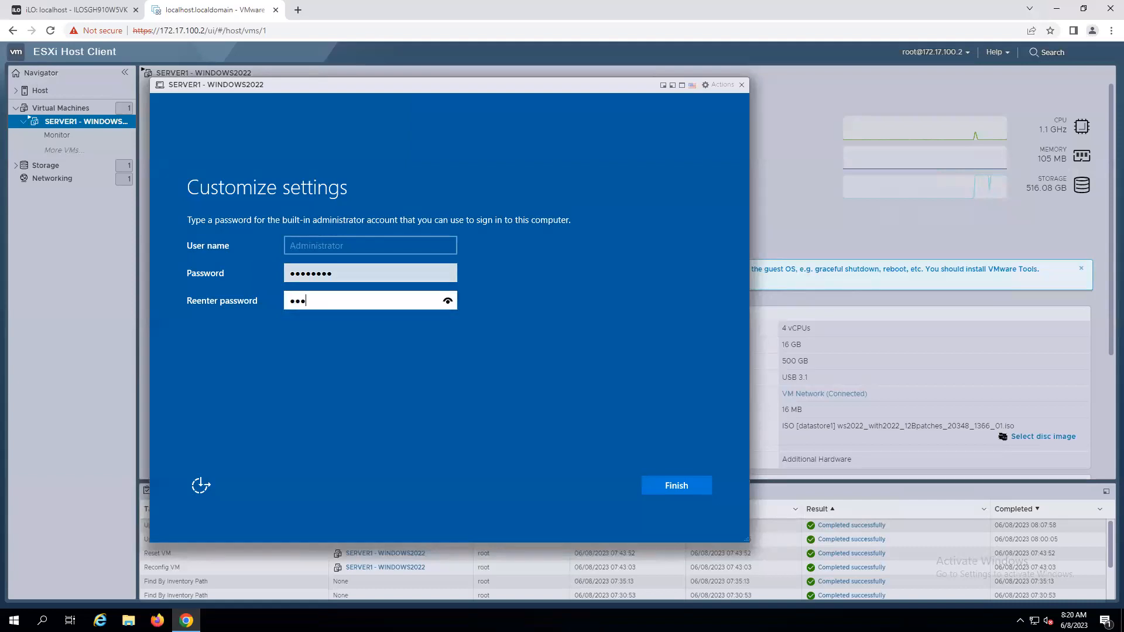
text(rd)
key(Return)
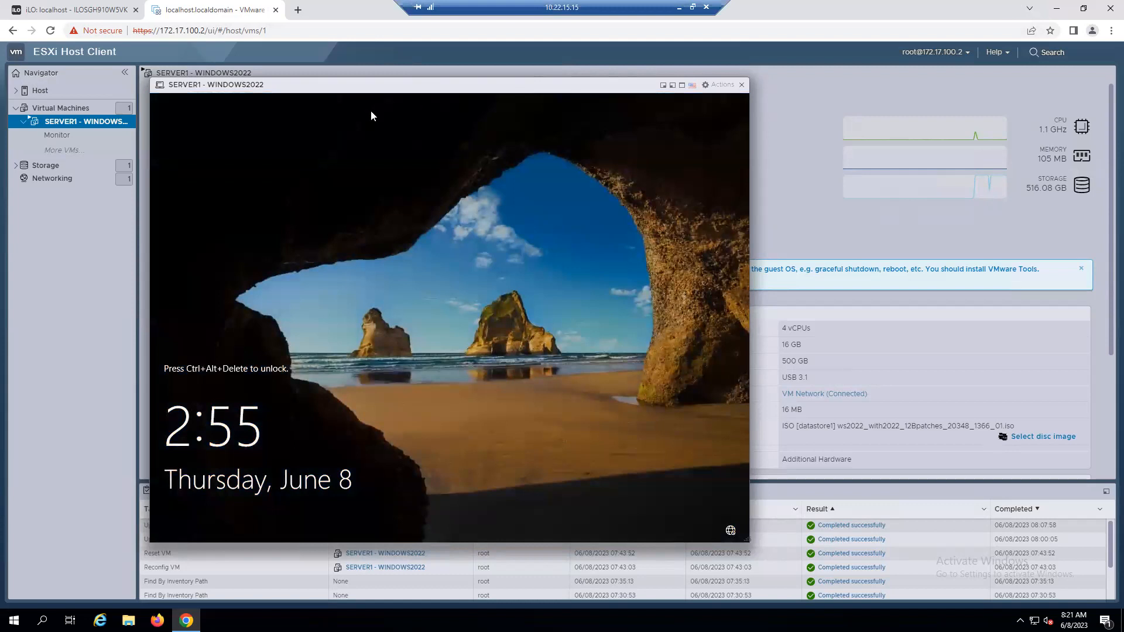
Send Ctrl-Alt-Delete to the virtual machine to reach the sign-in screen.
click(230, 95)
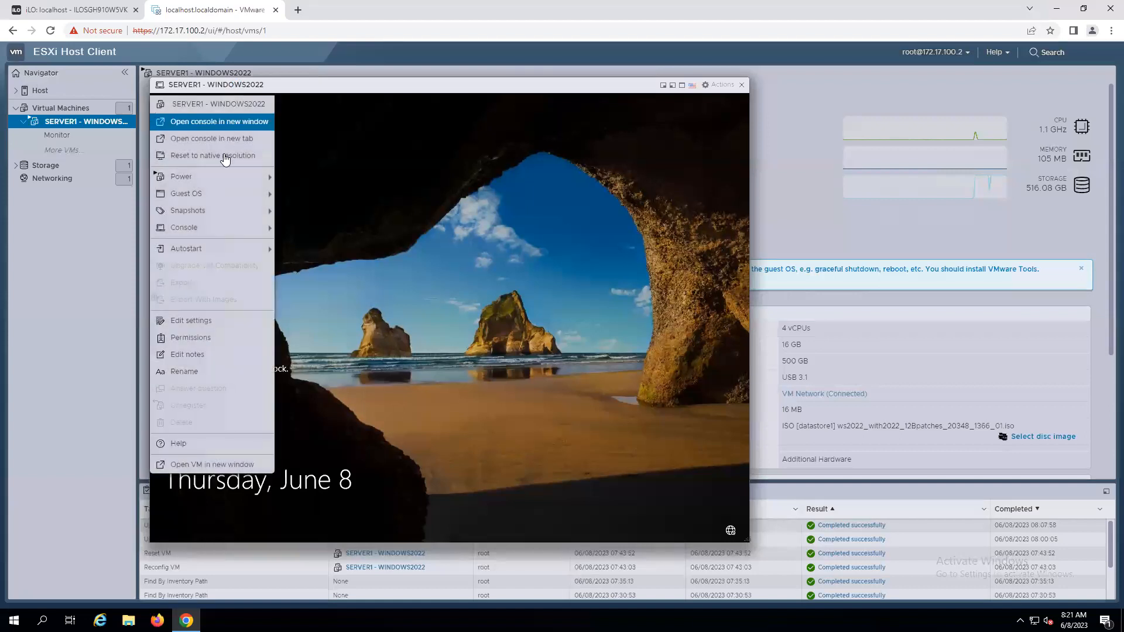
mouse_move(226, 196)
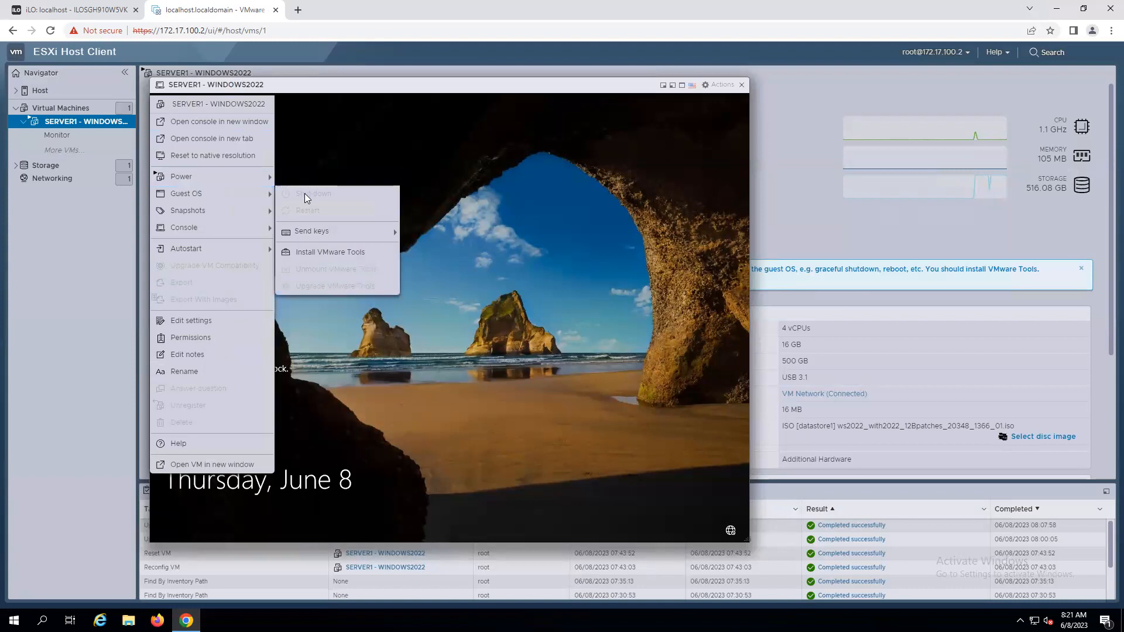
mouse_move(313, 234)
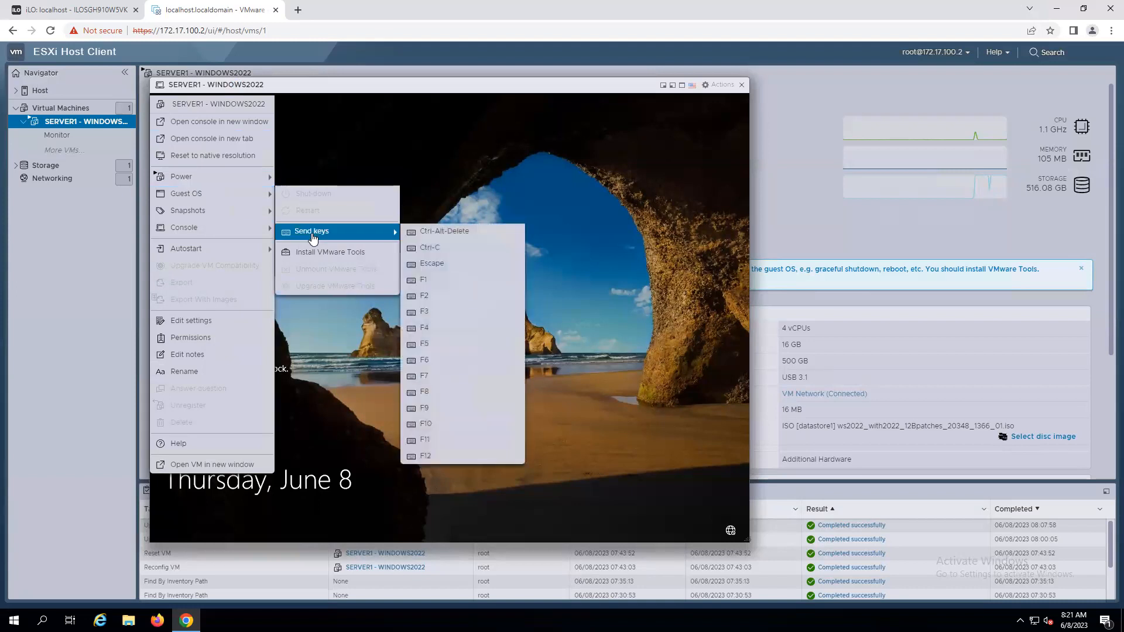
click(428, 232)
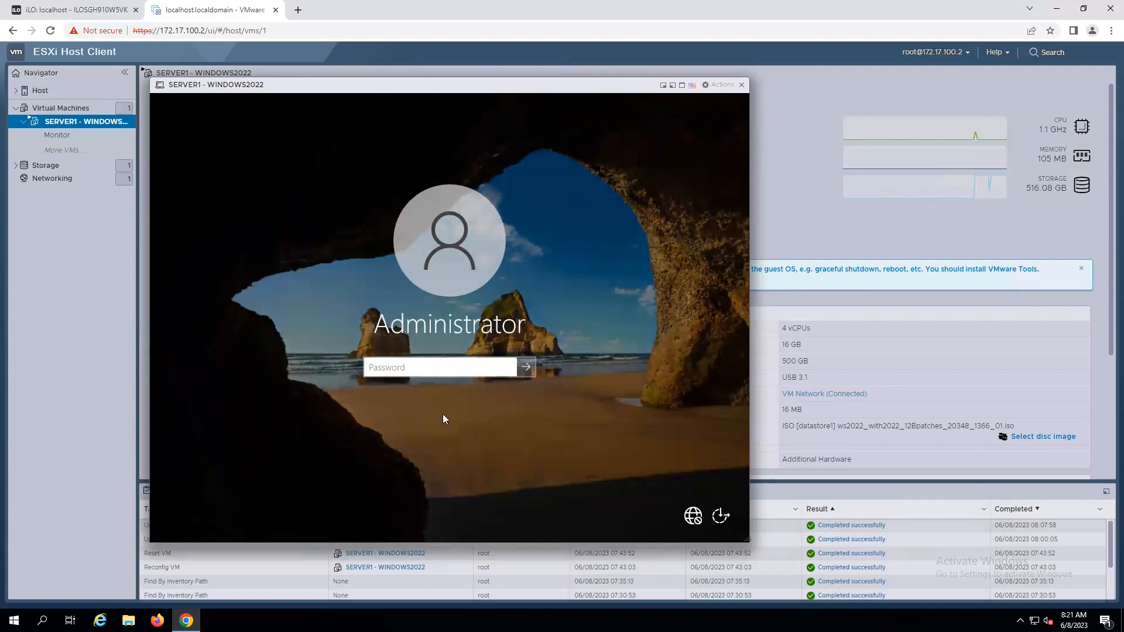
Sign in as Administrator with the account password.
click(430, 370)
text(P@ssw)
key(Return)
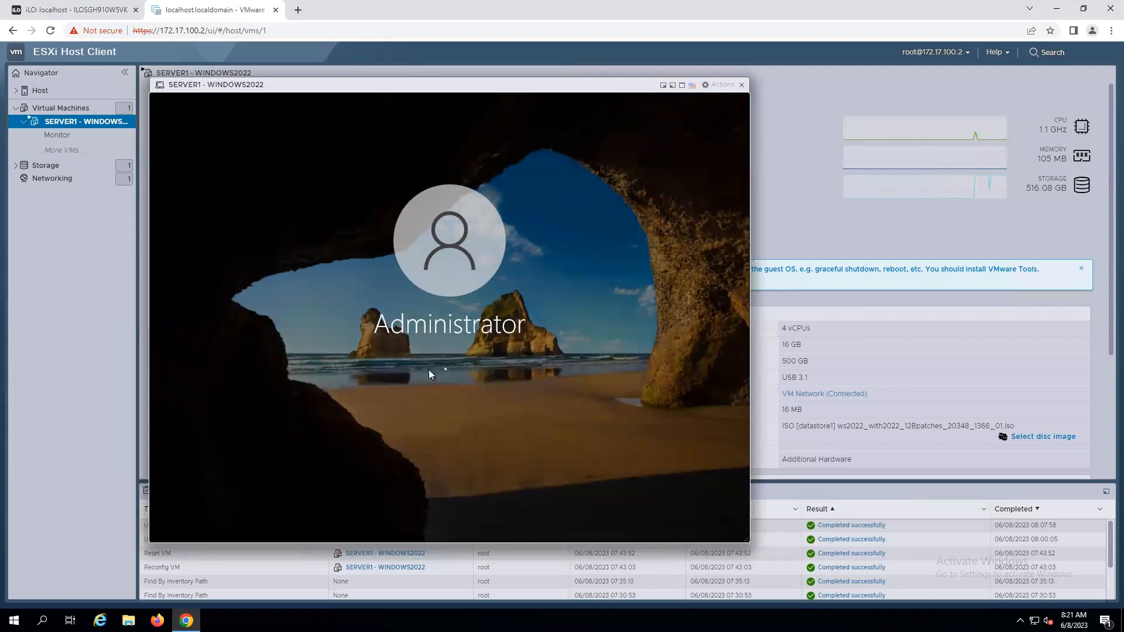
key(Return)
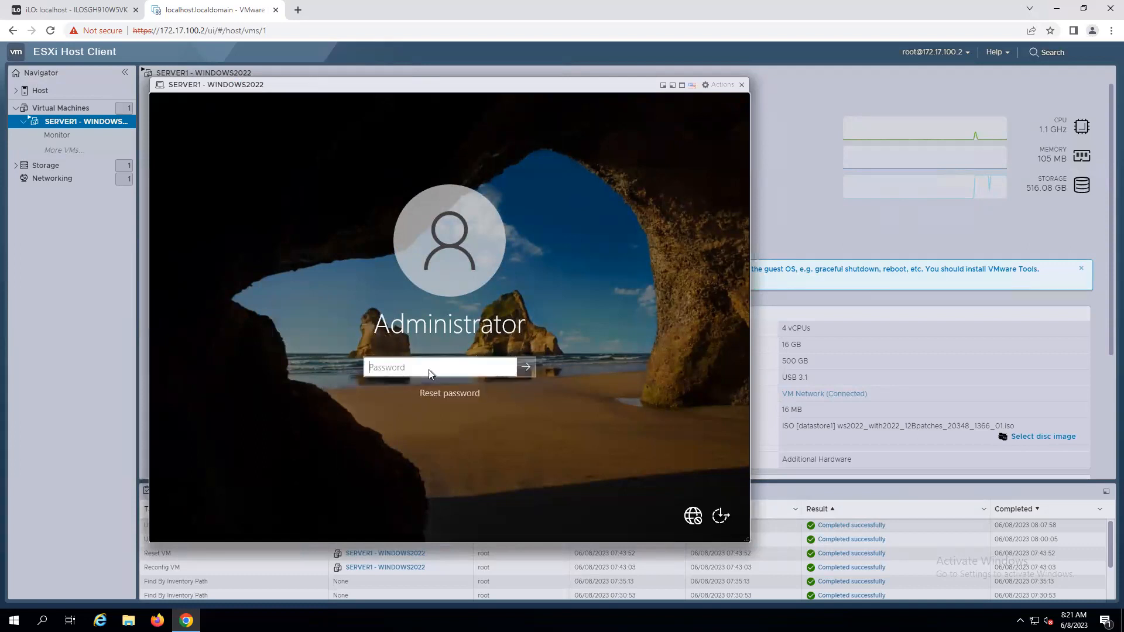
text(P@ssw)
key(Return)
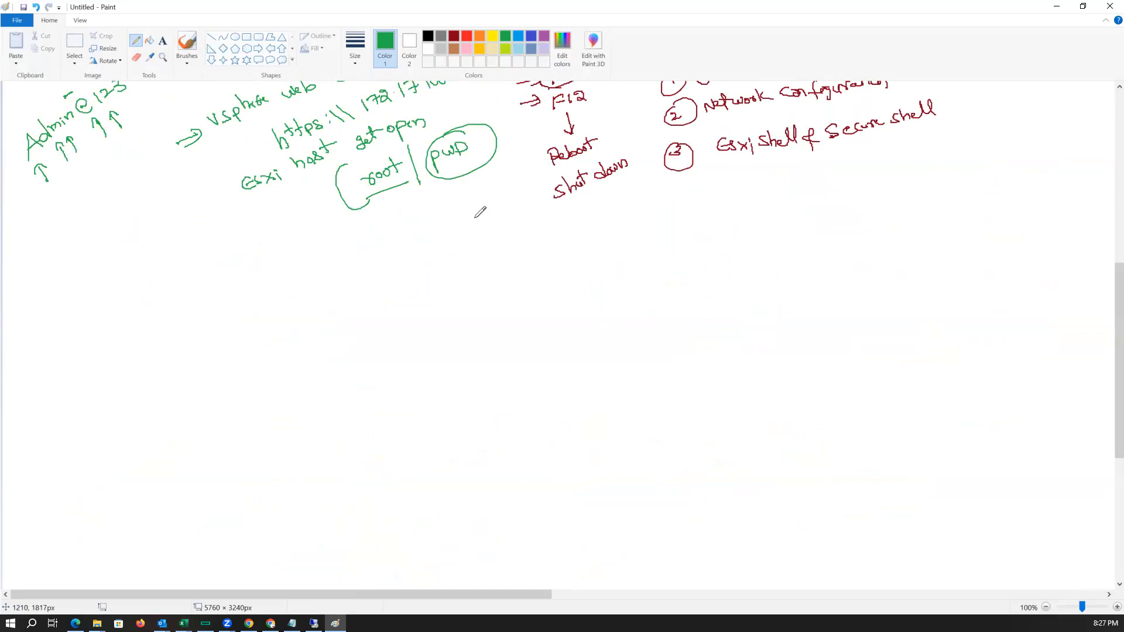
Switch to Paint and write the headings 4 Servers and Server 1 to Server 4 across the canvas.
mouse_move(129, 309)
mouse_down()
mouse_move(141, 339)
mouse_move(218, 305)
mouse_up()
mouse_move(343, 316)
mouse_down()
mouse_move(331, 337)
mouse_move(367, 322)
mouse_move(390, 330)
mouse_up()
mouse_move(595, 297)
mouse_down()
mouse_move(583, 309)
mouse_move(667, 300)
mouse_up()
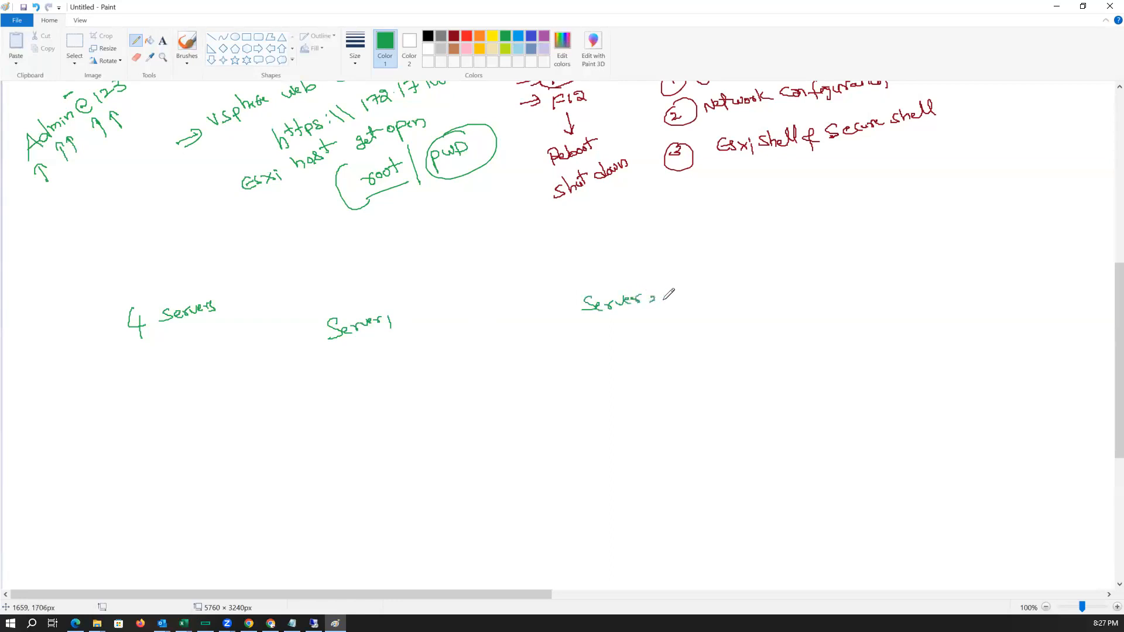
mouse_move(770, 286)
mouse_down()
mouse_move(760, 298)
mouse_move(780, 297)
mouse_up()
mouse_move(783, 294)
mouse_down()
mouse_move(808, 284)
mouse_move(822, 297)
mouse_up()
mouse_move(949, 282)
mouse_down()
mouse_move(954, 293)
mouse_move(1019, 275)
mouse_move(1026, 296)
mouse_up()
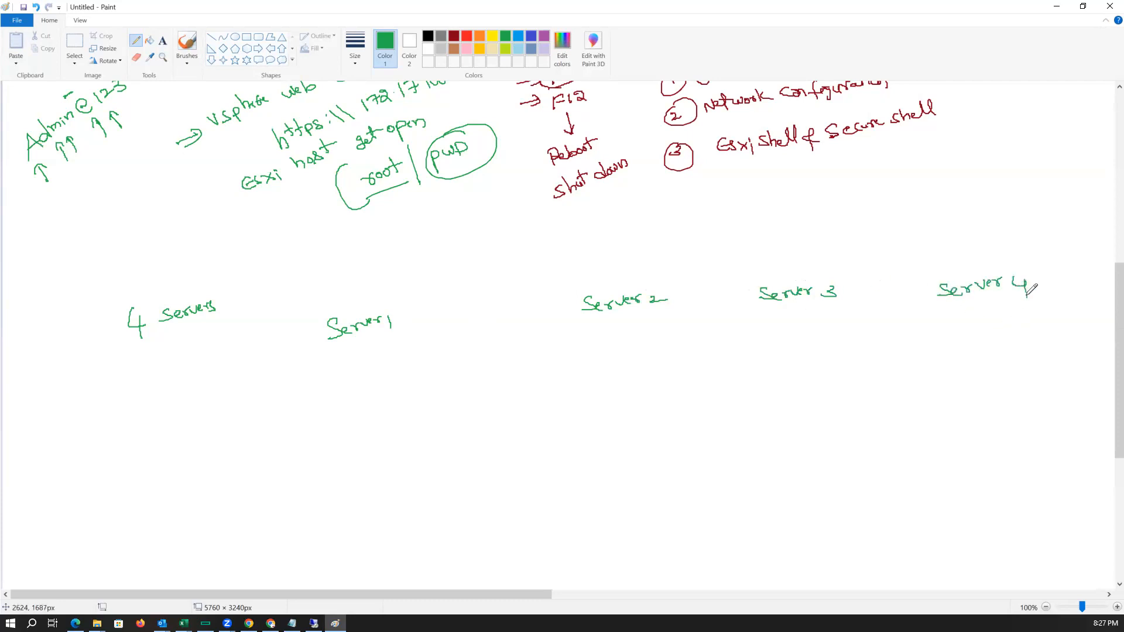
Under Server 1, note iLO address 172.17.100.1 and OS address 172.17.100.2.
drag(317, 355, 419, 347)
mouse_move(271, 387)
mouse_down()
mouse_move(299, 375)
mouse_move(428, 369)
mouse_up()
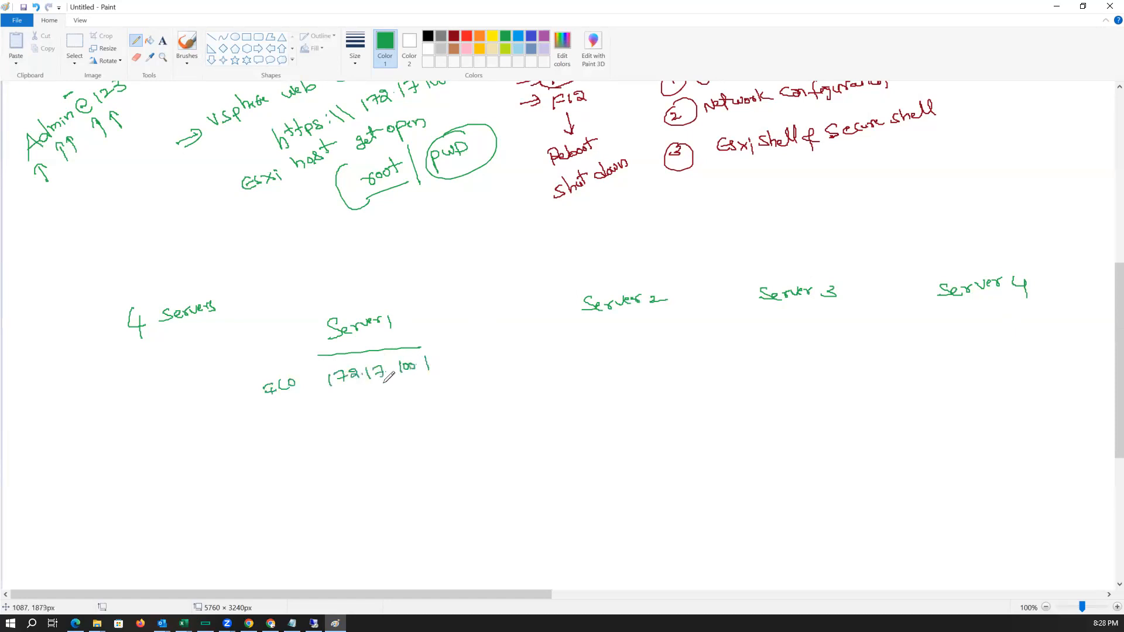
drag(276, 415, 280, 424)
mouse_move(336, 402)
mouse_down()
mouse_move(337, 415)
mouse_move(403, 405)
mouse_up()
click(371, 405)
drag(412, 396, 449, 392)
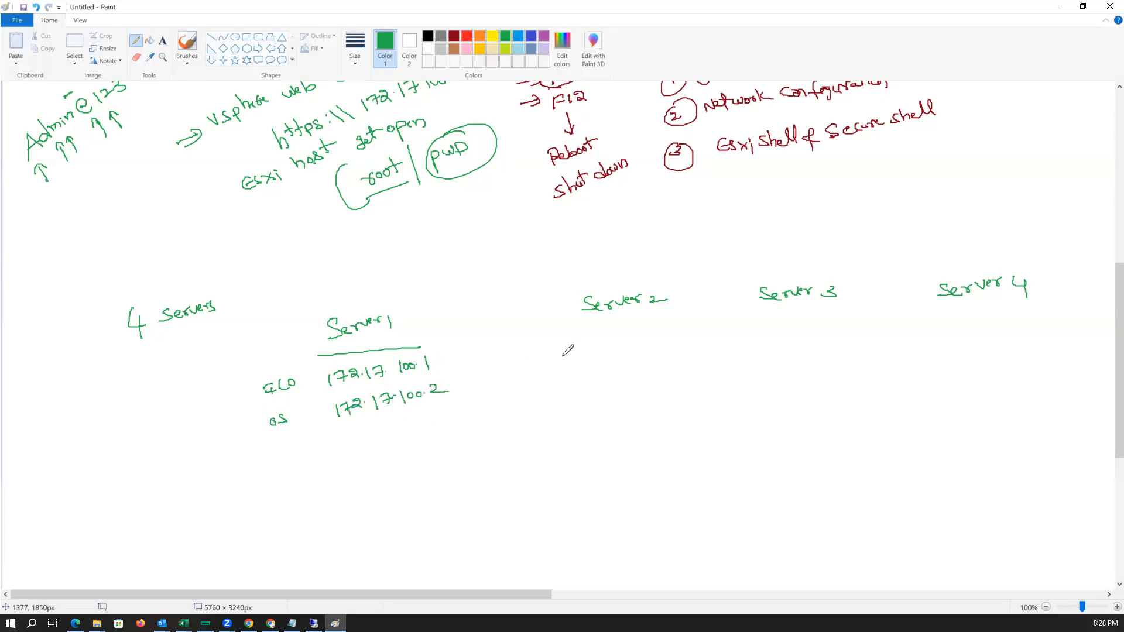
Underline Server 2 and note addresses 172.17.100.3 and 172.17.100.4 beneath it.
drag(580, 330, 668, 328)
mouse_move(583, 350)
mouse_down()
mouse_move(582, 364)
mouse_move(622, 364)
mouse_up()
click(615, 359)
drag(625, 352, 646, 363)
drag(655, 351, 675, 358)
click(672, 354)
mouse_move(585, 378)
mouse_down()
mouse_move(585, 390)
mouse_move(649, 388)
mouse_up()
click(616, 385)
click(644, 384)
drag(653, 381, 687, 375)
click(669, 378)
drag(684, 364, 683, 383)
Underline Server 3 and note addresses 172.17.100.5 and 172.17.100.6 beneath it.
drag(742, 322, 848, 320)
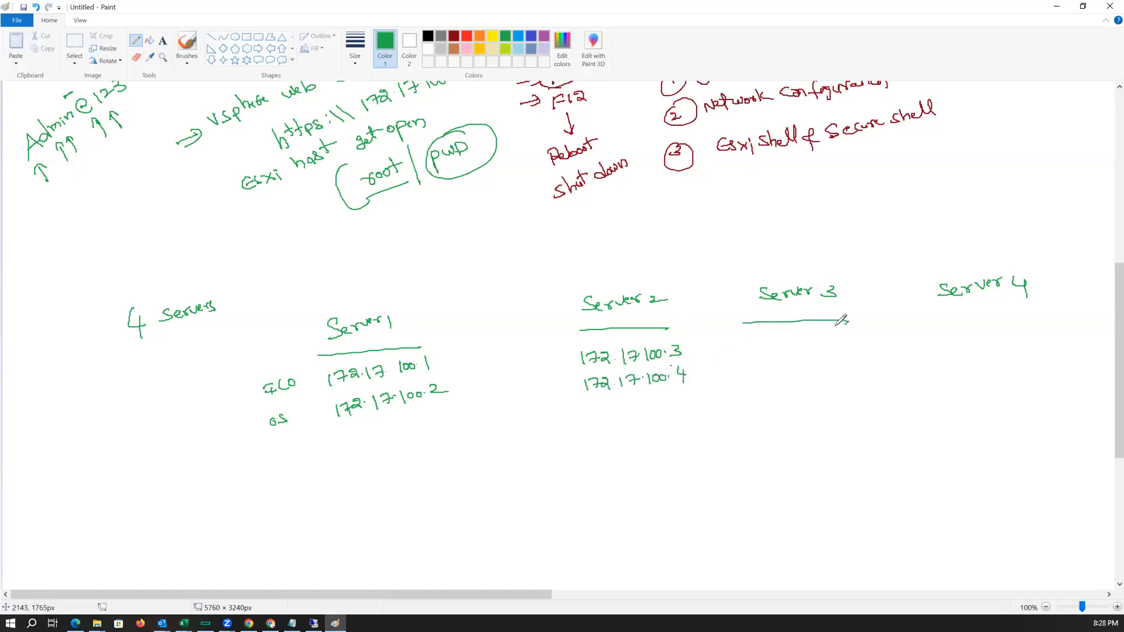
drag(761, 341, 761, 352)
drag(764, 342, 770, 351)
drag(775, 342, 853, 346)
click(791, 348)
click(816, 347)
click(847, 344)
mouse_move(763, 364)
mouse_down()
mouse_move(763, 378)
mouse_move(777, 362)
mouse_move(771, 376)
mouse_up()
mouse_move(775, 361)
mouse_down()
mouse_move(787, 374)
mouse_move(832, 364)
mouse_up()
click(791, 374)
click(820, 364)
drag(840, 363, 855, 368)
click(847, 370)
Underline Server 4 and note addresses 172.17.100.7 and 172.17.100.8 beneath it.
drag(925, 312, 1113, 300)
drag(954, 331, 960, 343)
drag(966, 331, 1048, 330)
drag(950, 358, 960, 370)
drag(969, 355, 1053, 345)
click(1048, 354)
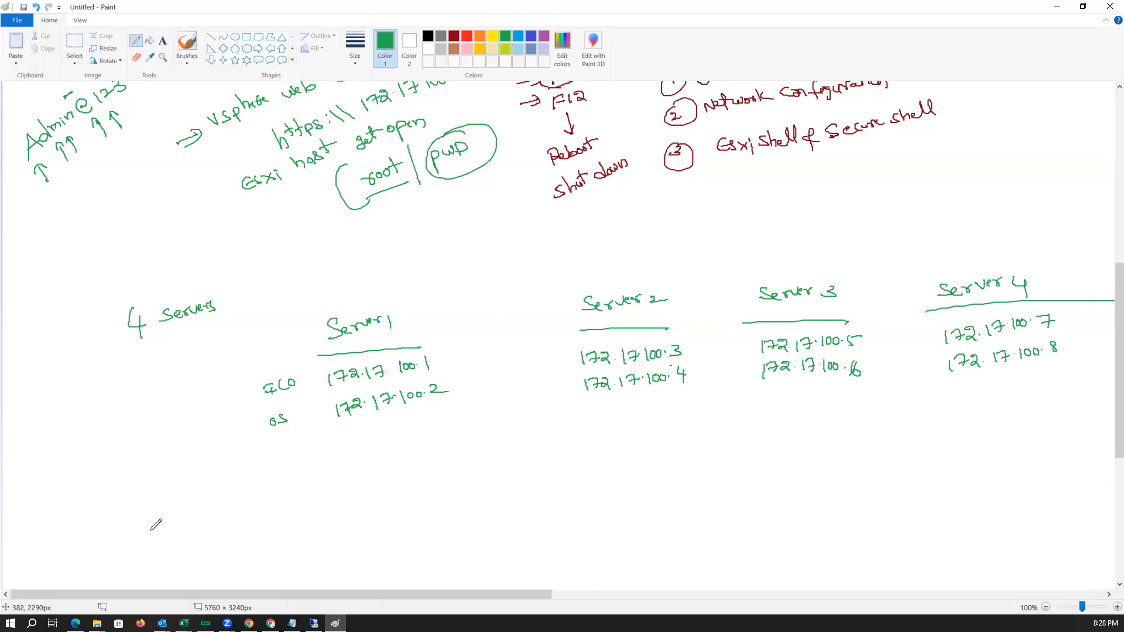
Label Server 1's OS address as ESXi and write the range 172.17.100.1 to 172.17.100.255.
mouse_move(466, 387)
mouse_down()
mouse_move(501, 383)
mouse_move(479, 376)
mouse_up()
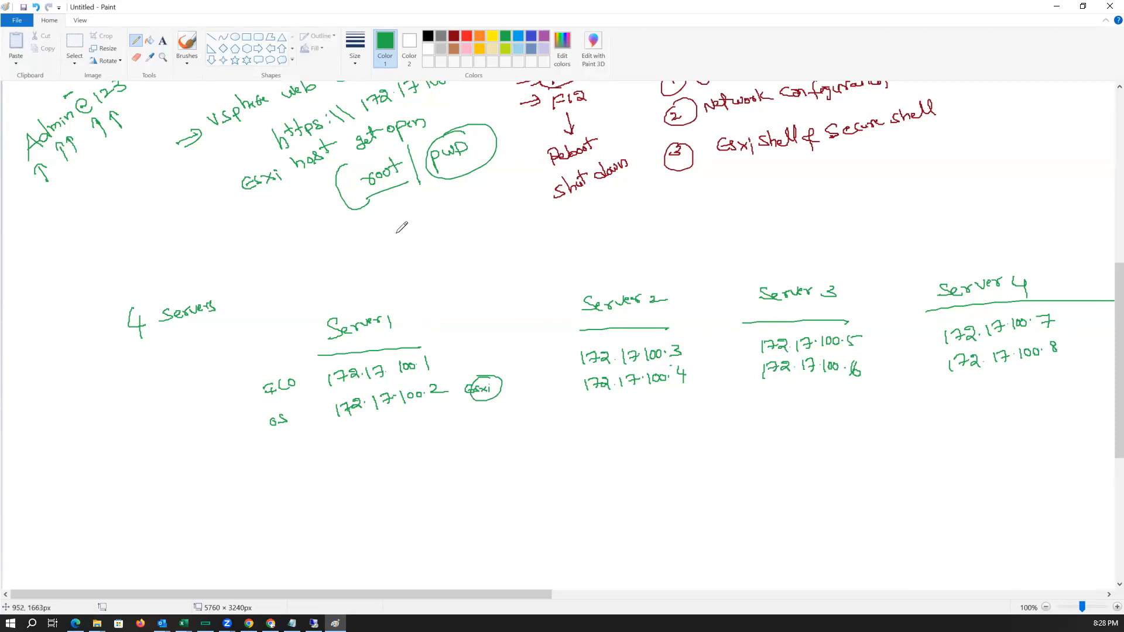
mouse_move(376, 246)
mouse_down()
mouse_move(376, 267)
mouse_move(399, 242)
mouse_move(459, 226)
mouse_move(497, 234)
mouse_move(596, 212)
mouse_move(592, 222)
mouse_up()
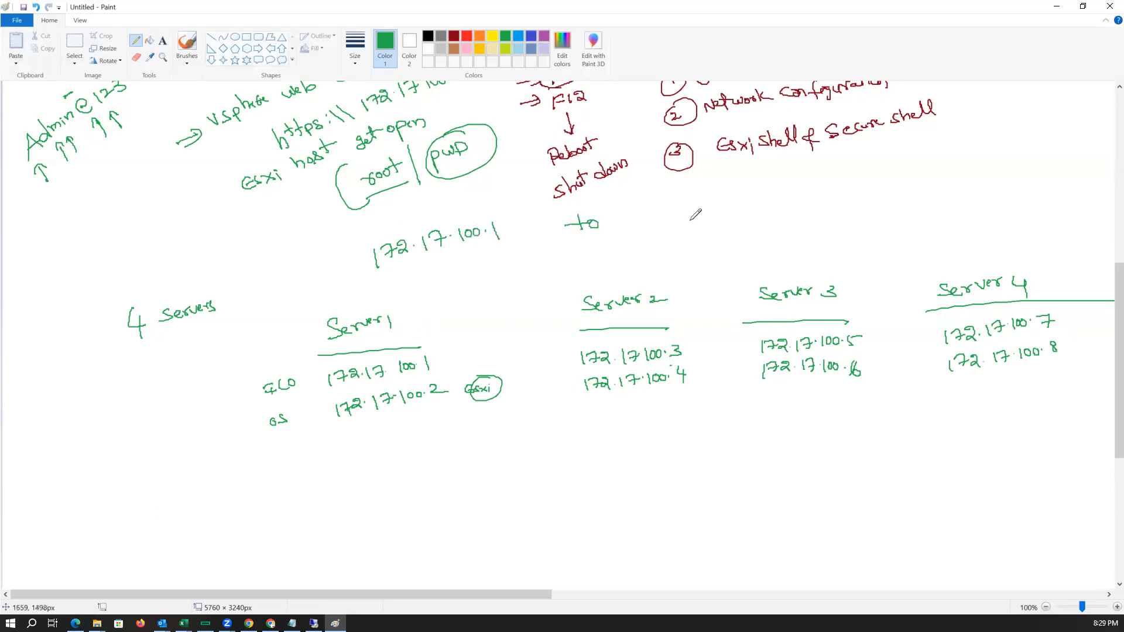
mouse_move(699, 205)
mouse_down()
mouse_move(755, 193)
mouse_move(780, 201)
mouse_move(847, 177)
mouse_up()
click(772, 198)
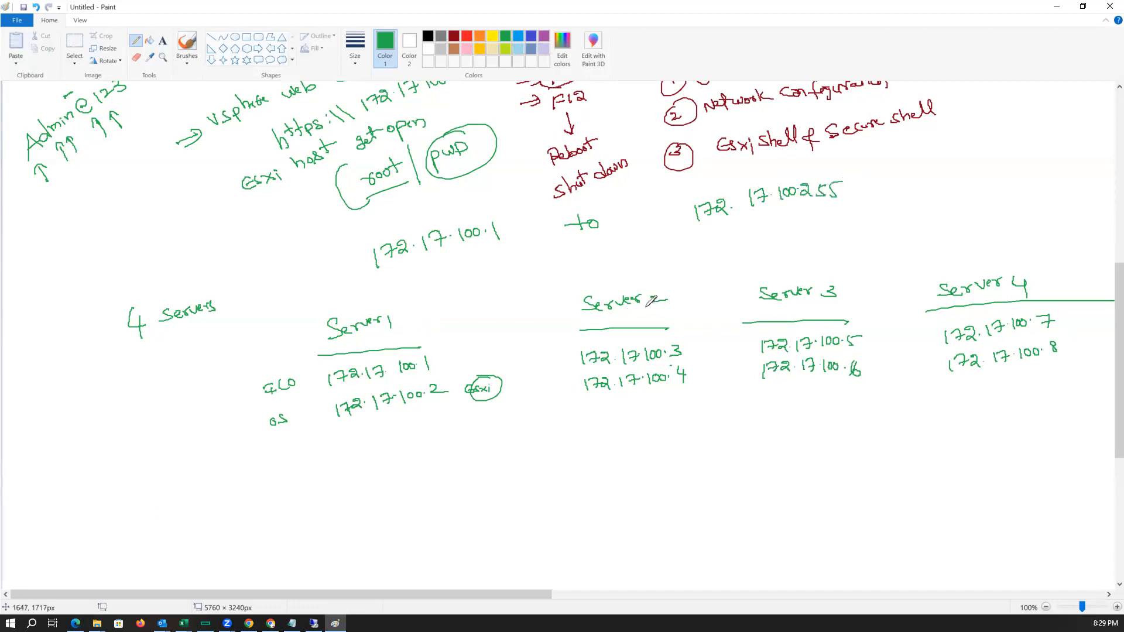
List vm1 to vm4 under Server 1 and assign vm1 the address 172.17.100.101.
mouse_move(268, 461)
mouse_down()
mouse_move(305, 466)
mouse_move(281, 485)
mouse_move(301, 496)
mouse_move(327, 486)
mouse_up()
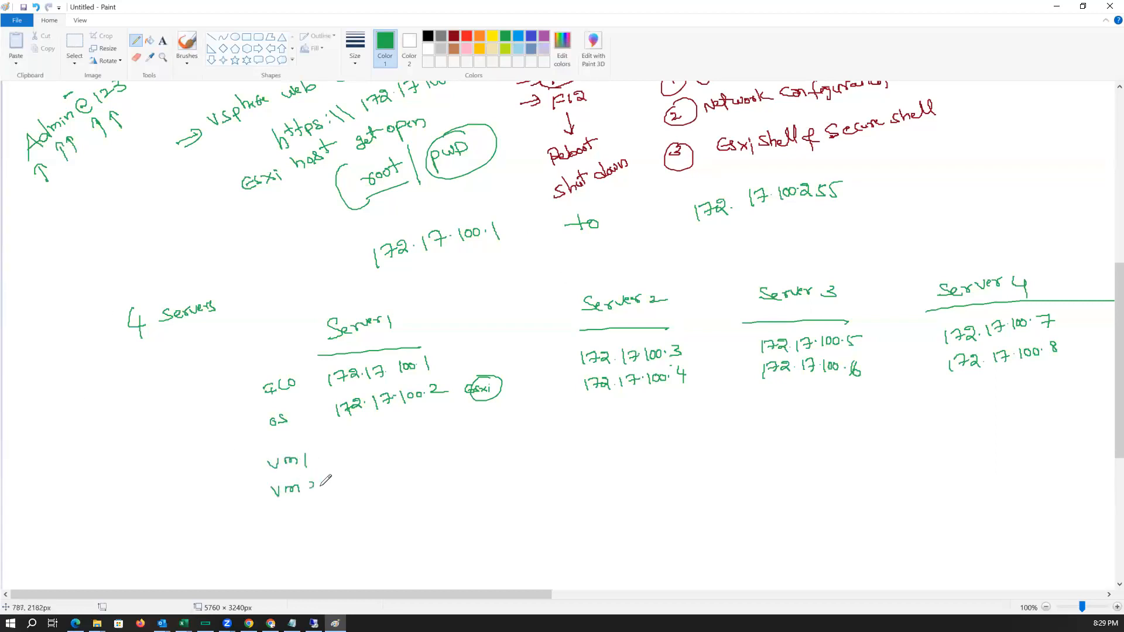
mouse_move(279, 515)
mouse_down()
mouse_move(315, 525)
mouse_move(324, 550)
mouse_move(337, 542)
mouse_up()
click(289, 550)
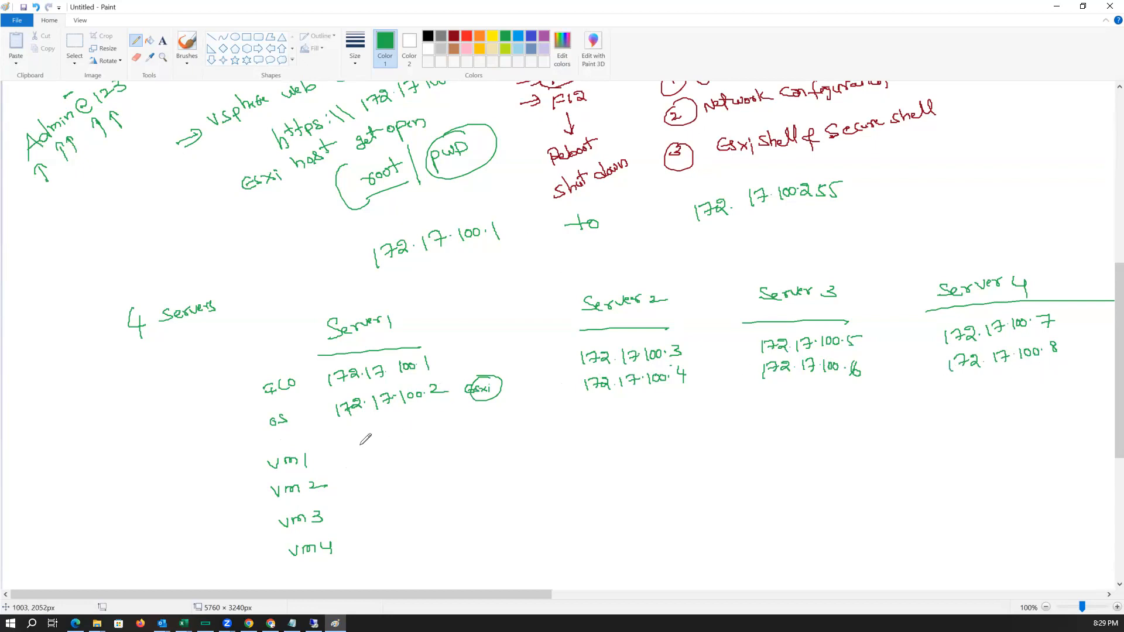
mouse_move(334, 456)
mouse_down()
mouse_move(486, 421)
mouse_move(469, 425)
mouse_up()
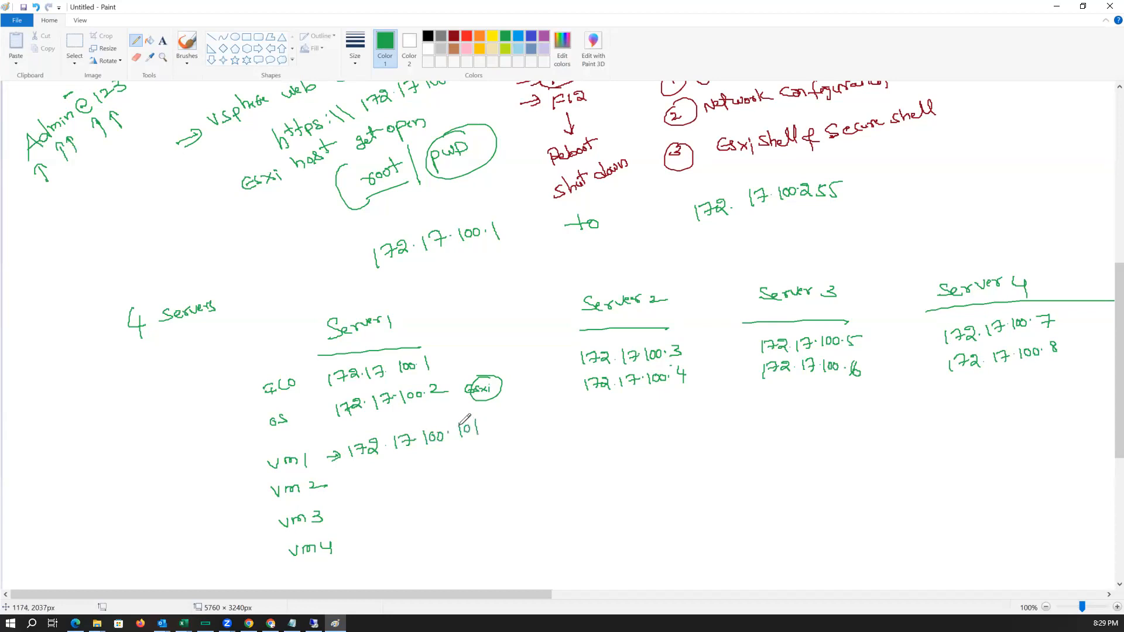
Underline the address range and write addresses beside the remaining VM entries.
drag(376, 270, 777, 263)
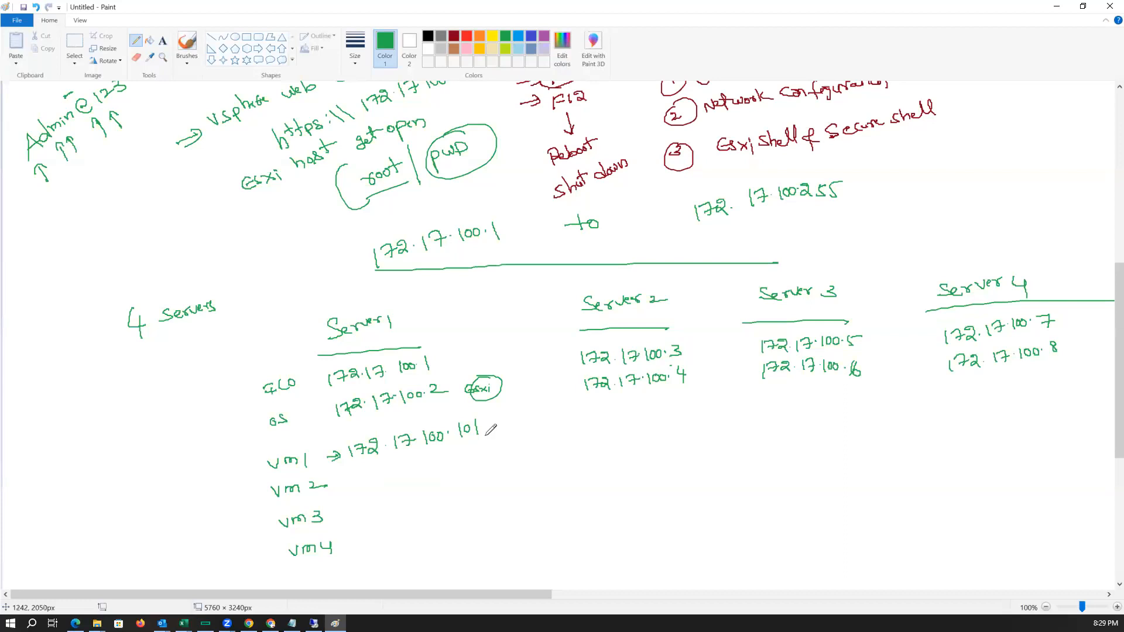
drag(345, 481, 497, 461)
mouse_move(342, 501)
mouse_down()
mouse_move(373, 501)
mouse_move(375, 513)
mouse_move(444, 489)
mouse_move(493, 495)
mouse_up()
drag(333, 547, 384, 546)
drag(391, 534, 464, 525)
drag(476, 526, 518, 524)
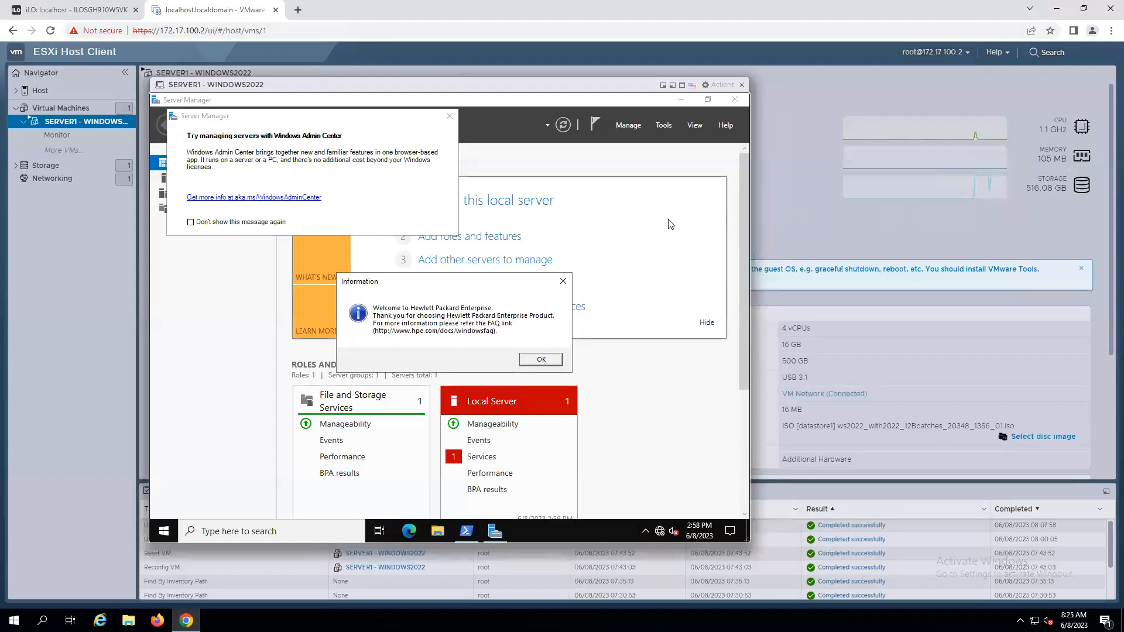
Back in the VM console, dismiss the welcome dialogs and close Server Manager.
key(Return)
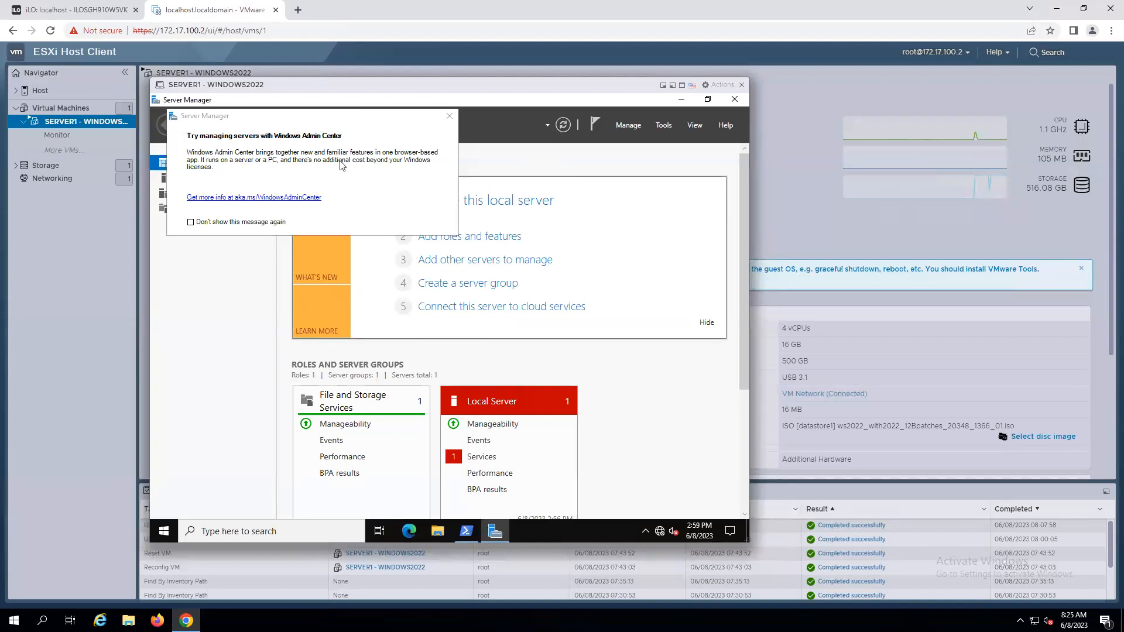
click(450, 116)
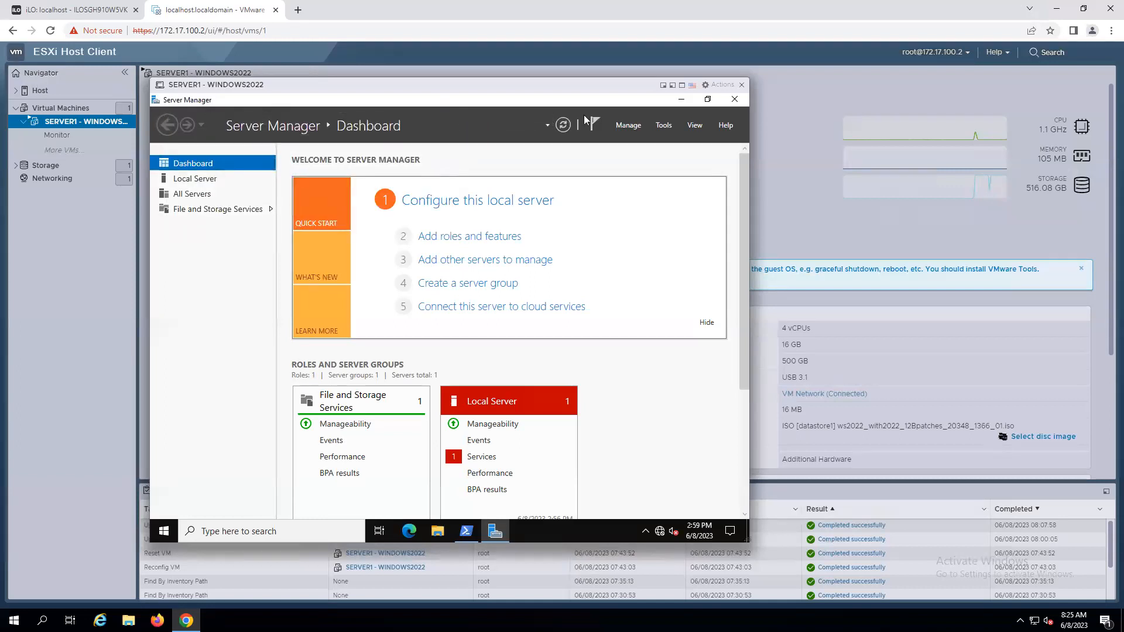
click(734, 103)
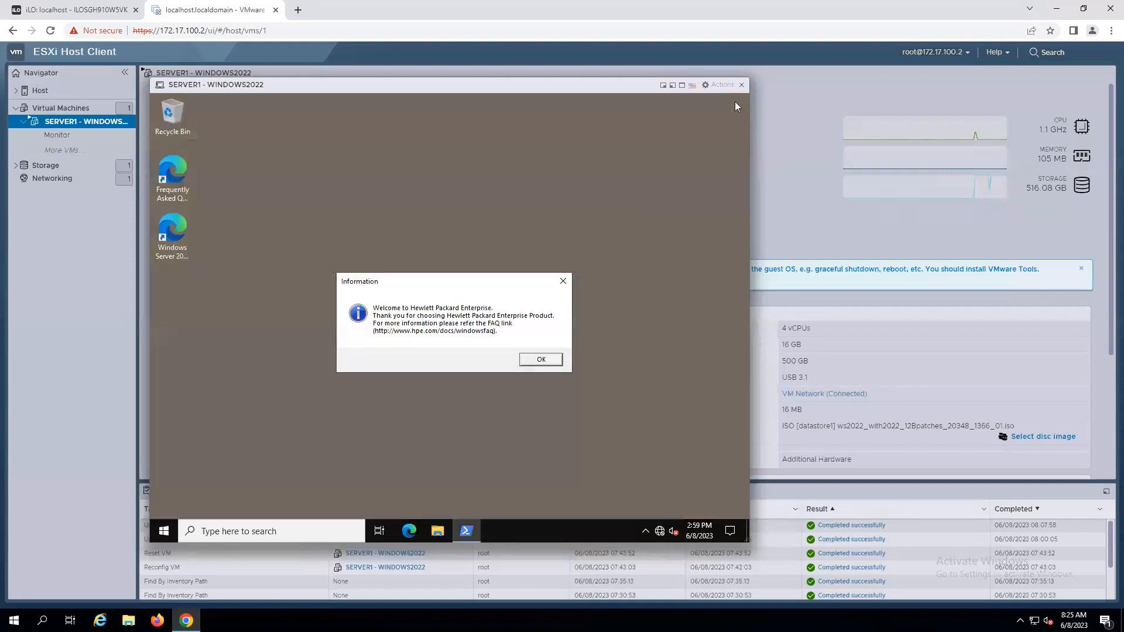
Dismiss the Hewlett Packard Enterprise welcome notice and the Windows activation status message in the VM.
click(545, 363)
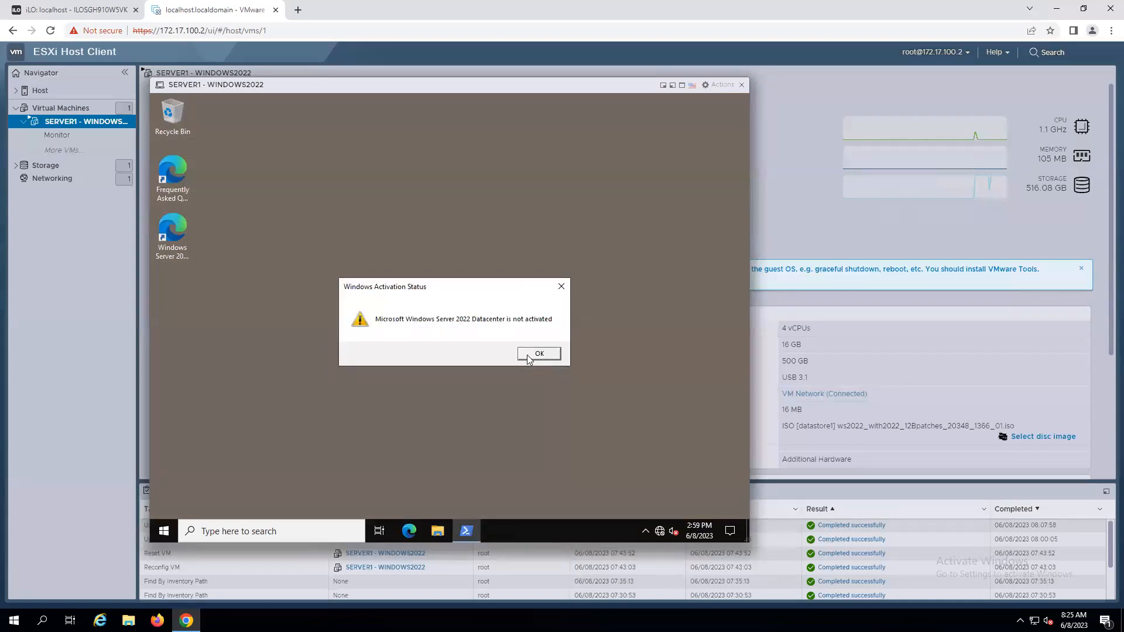
click(544, 353)
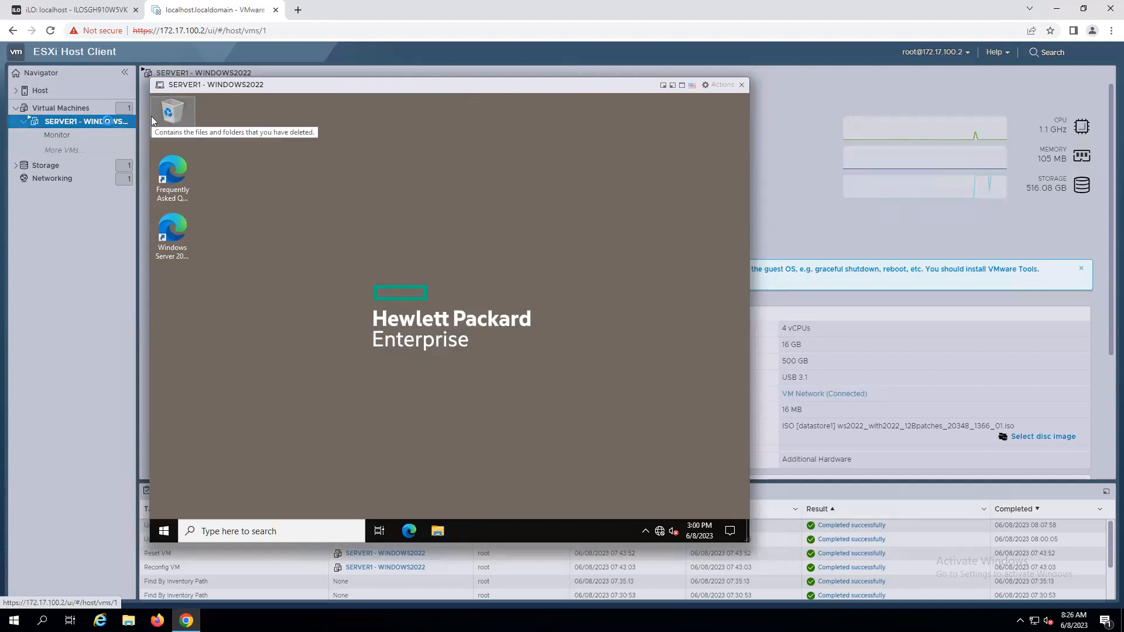
Mount the VMware Tools installer on the SERVER1 - WINDOWS2022 VM using the Guest OS Install VMware Tools option.
right_click(109, 123)
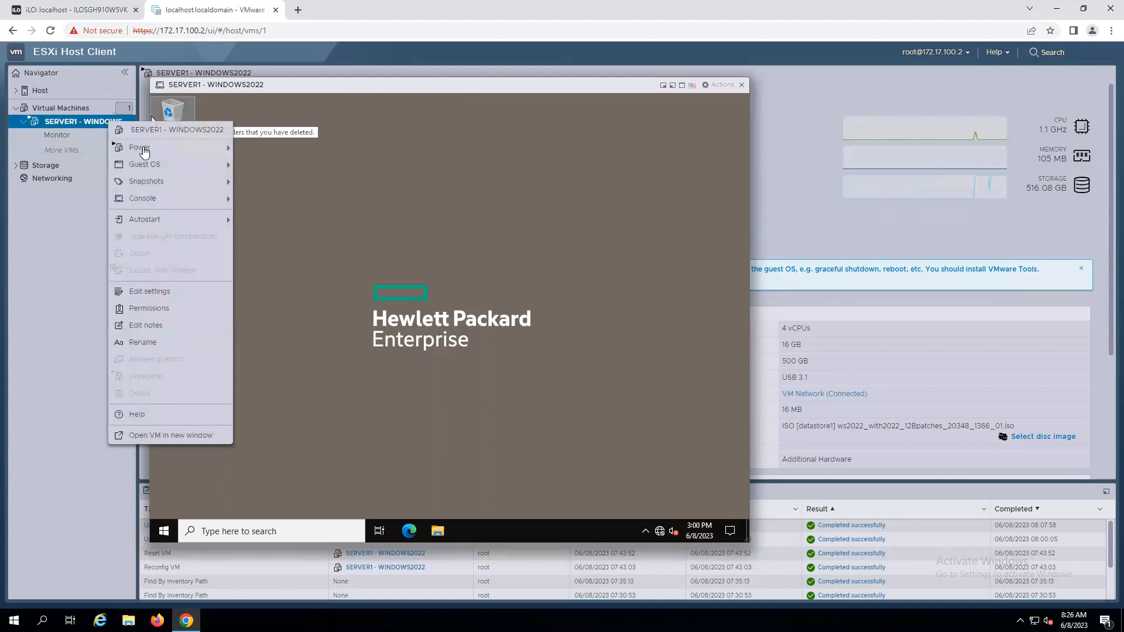
mouse_move(154, 166)
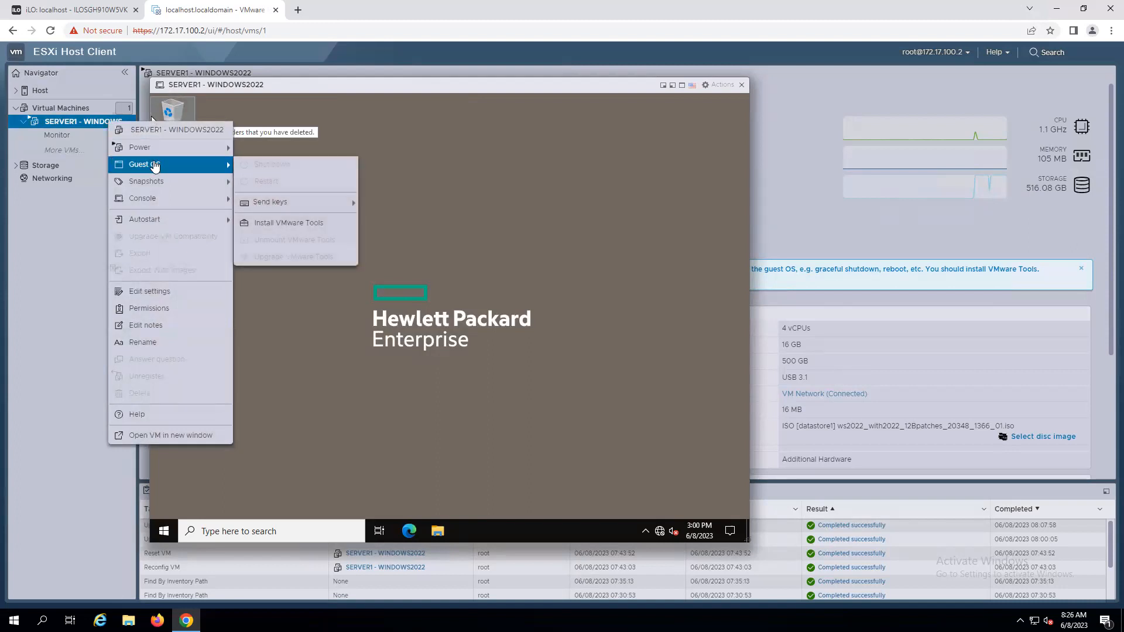
click(287, 224)
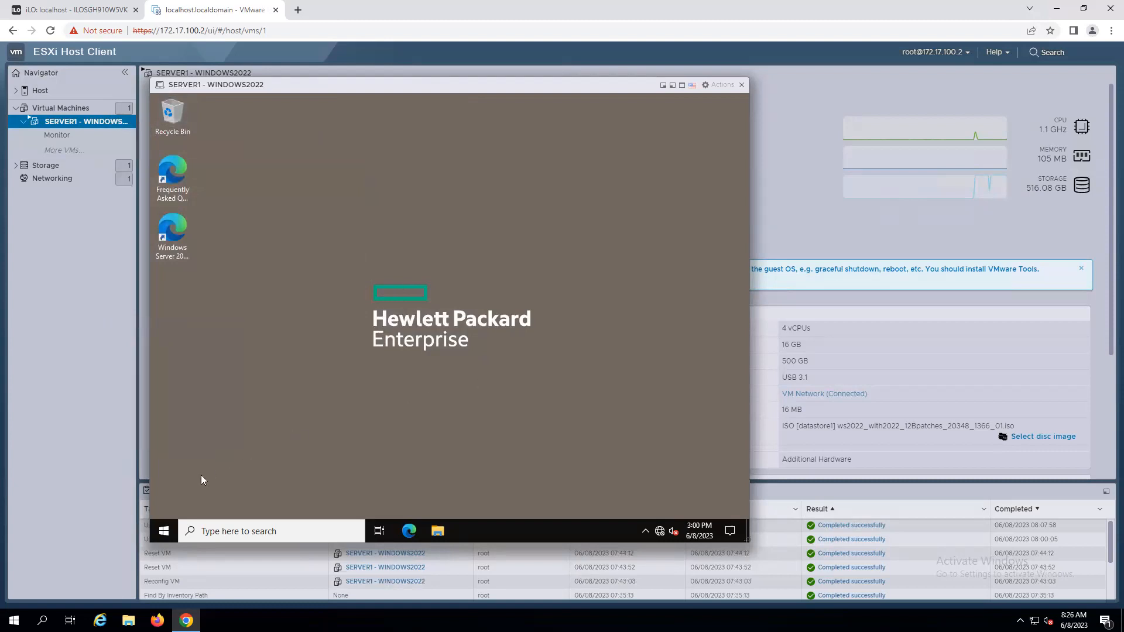
Open File Explorer, go to This PC, and run the installer from the VMware Tools DVD drive.
click(164, 533)
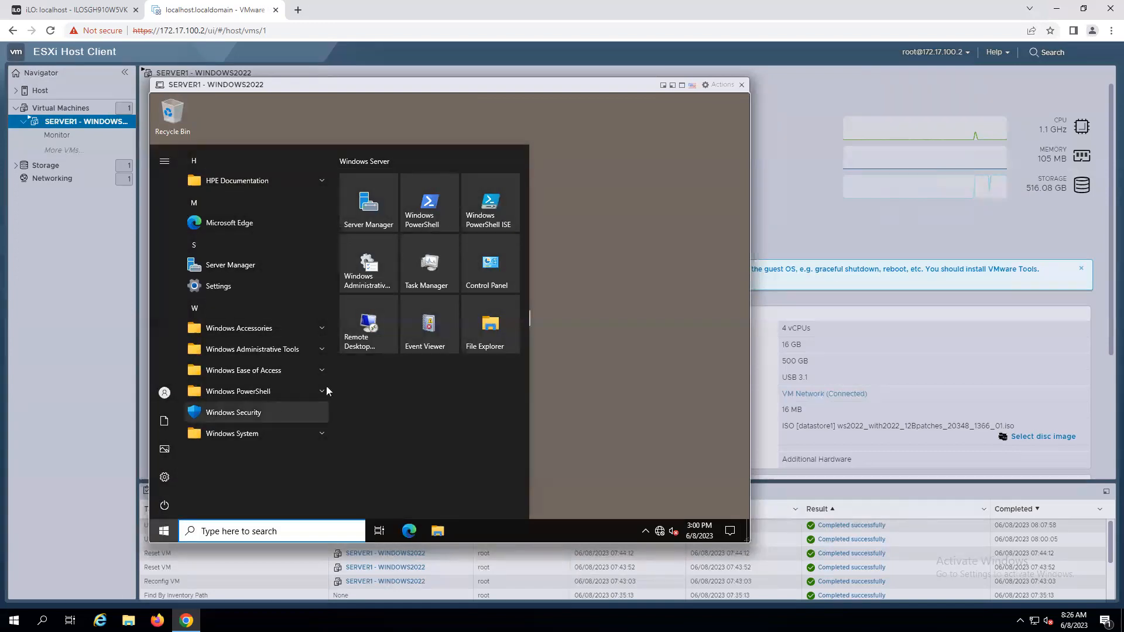
click(468, 345)
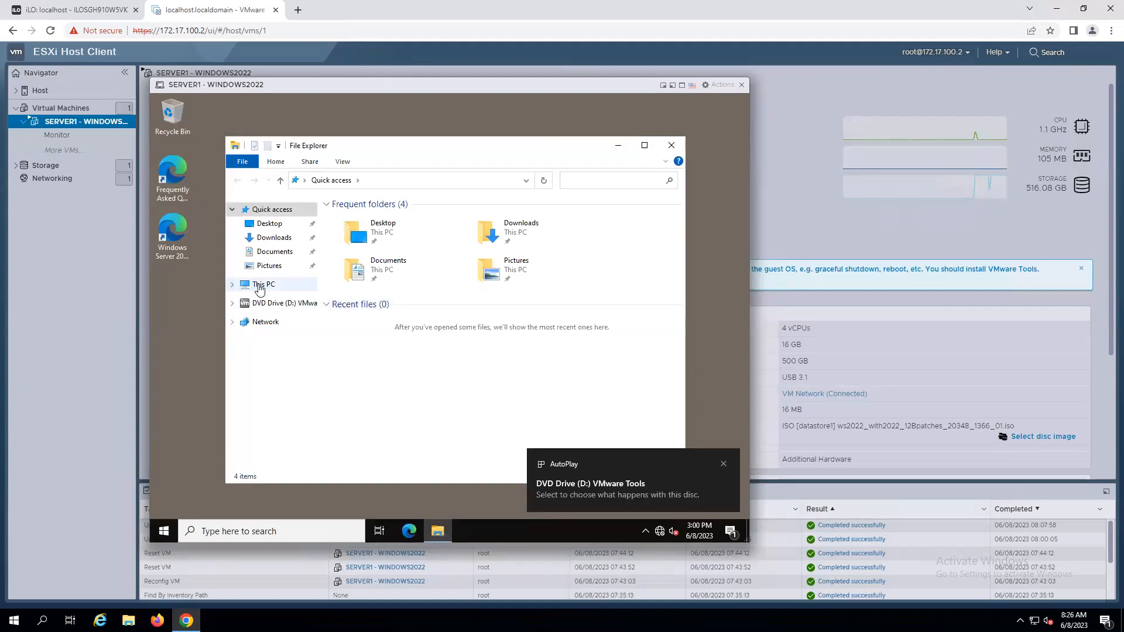
click(259, 286)
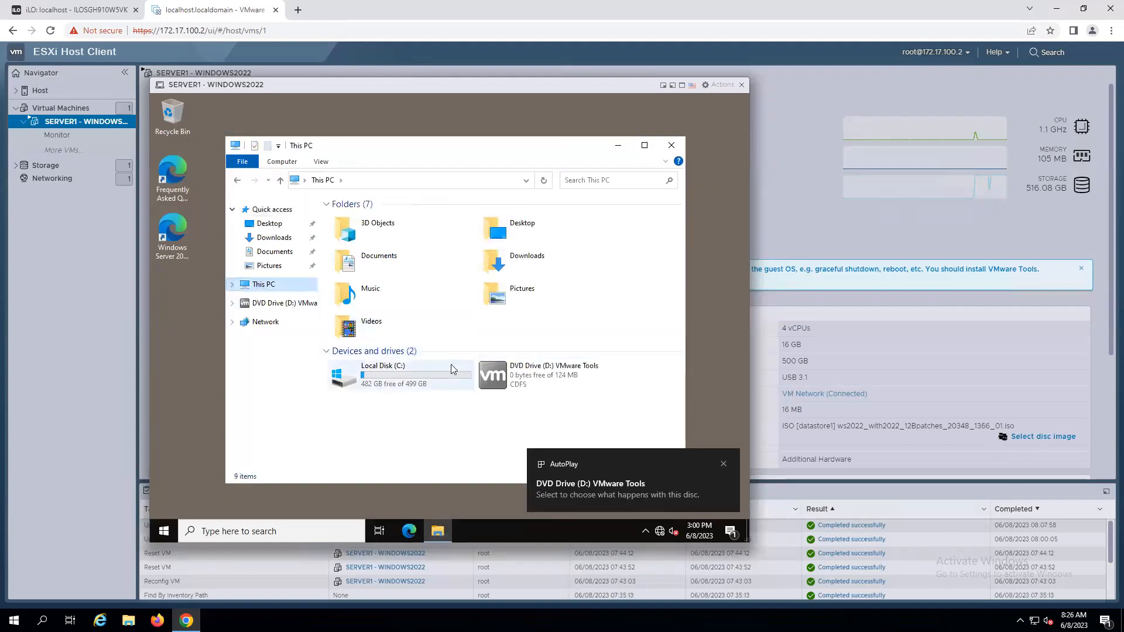
right_click(524, 375)
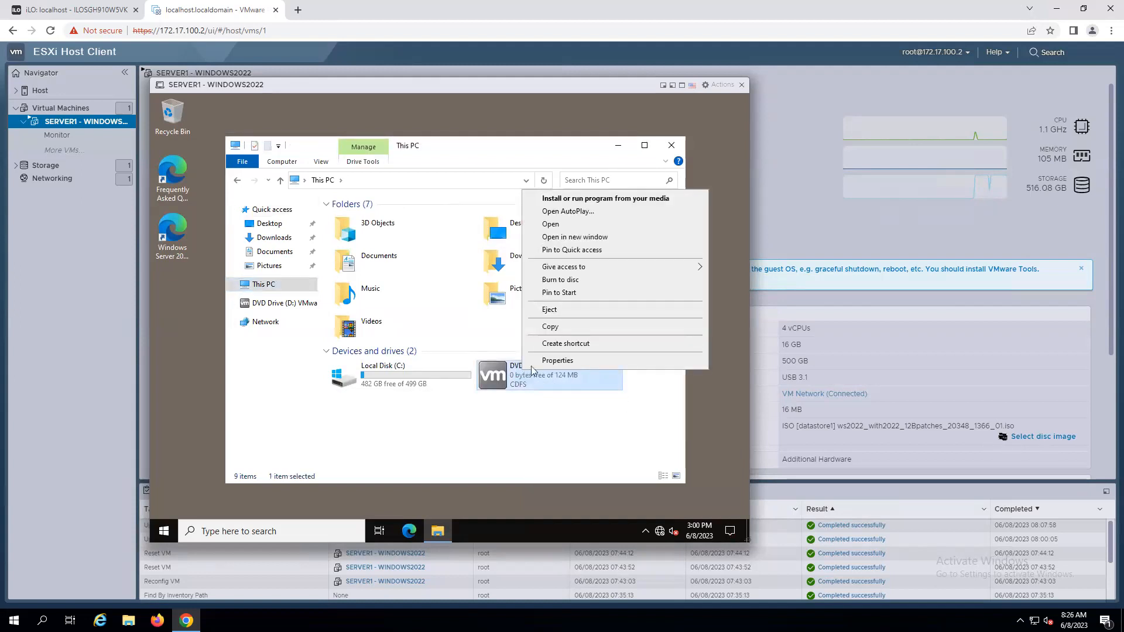
click(600, 202)
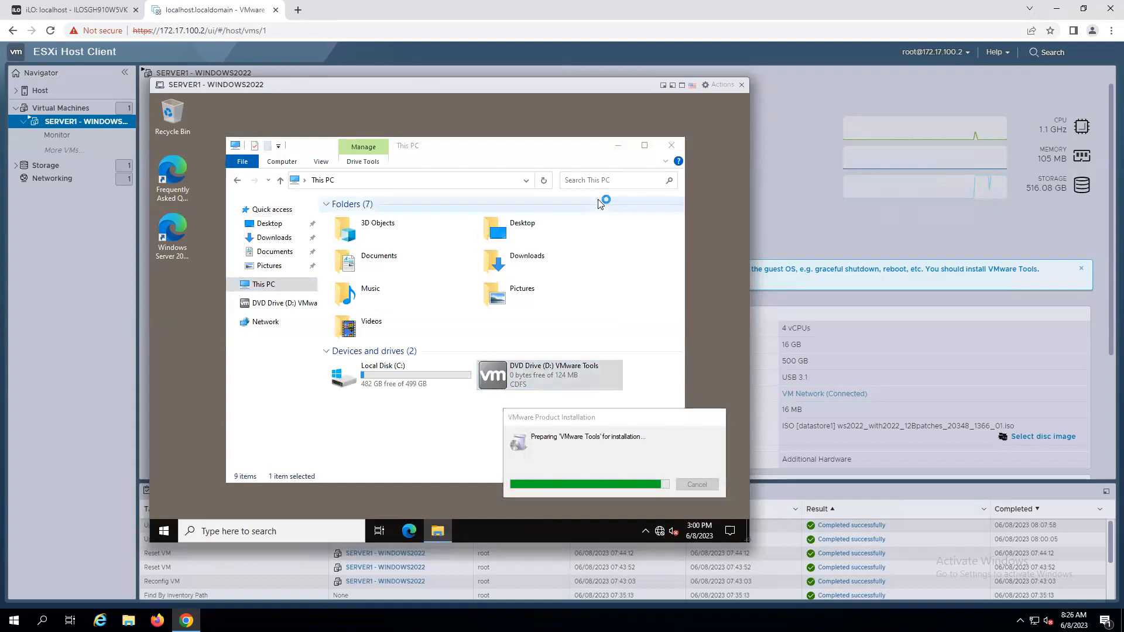
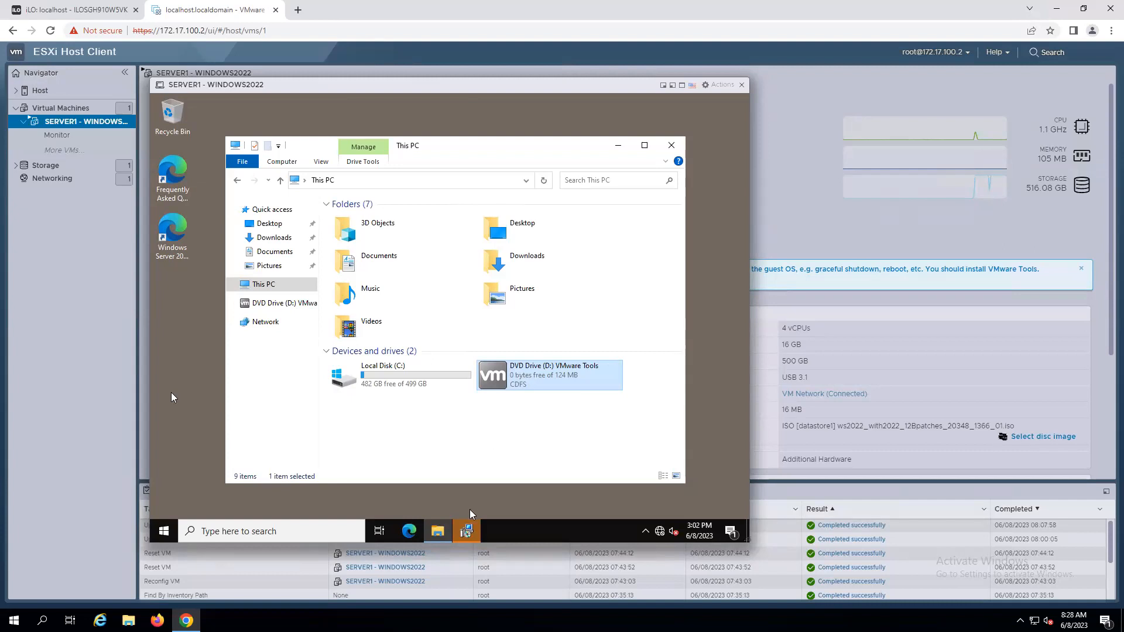
Run the VMware Tools setup wizard with the Typical setup type, finish it, and restart the VM.
click(468, 532)
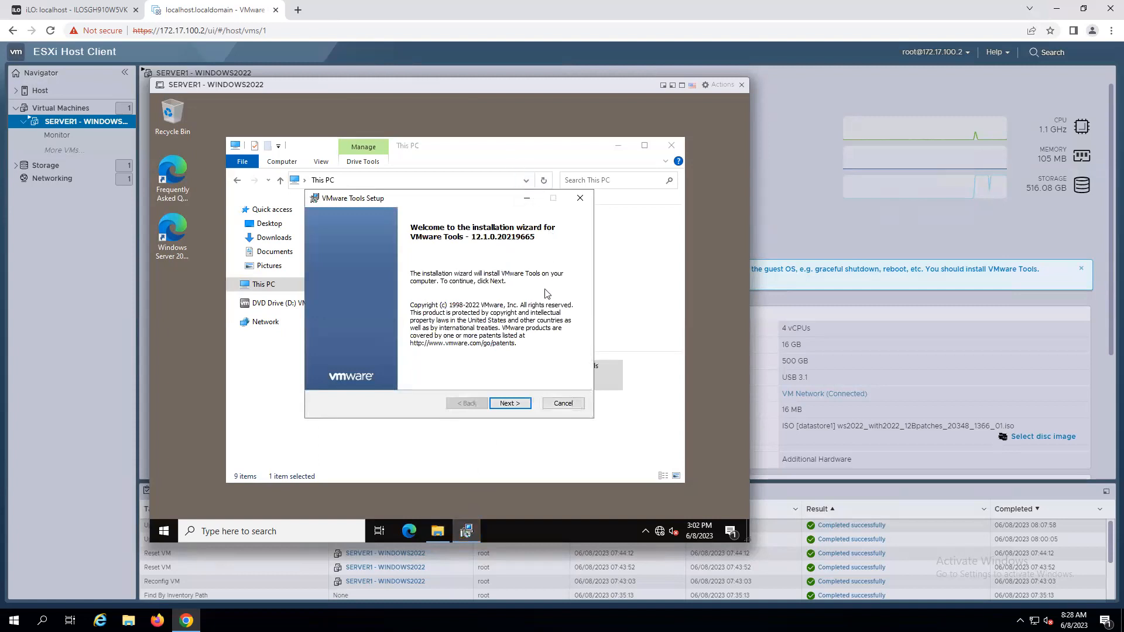
click(508, 403)
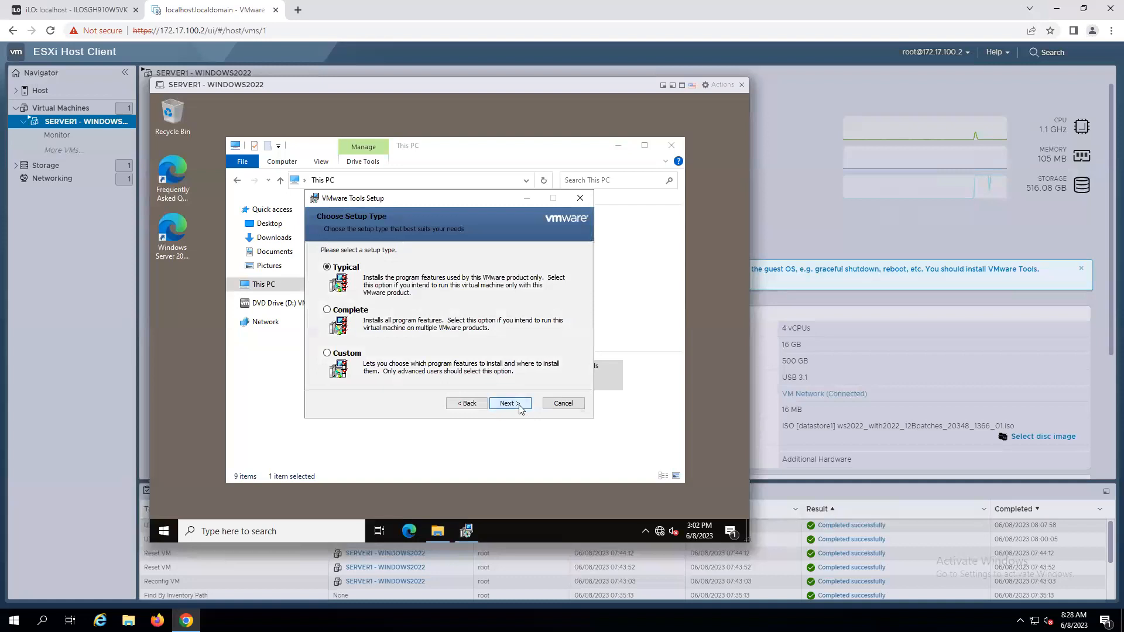
click(519, 404)
click(519, 404)
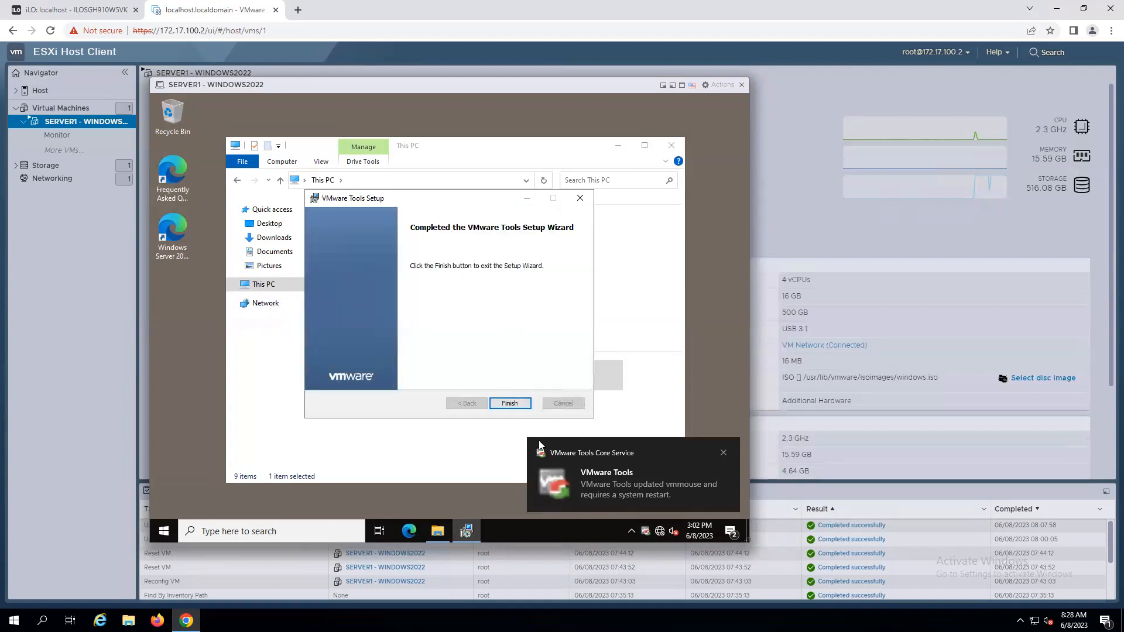
click(507, 404)
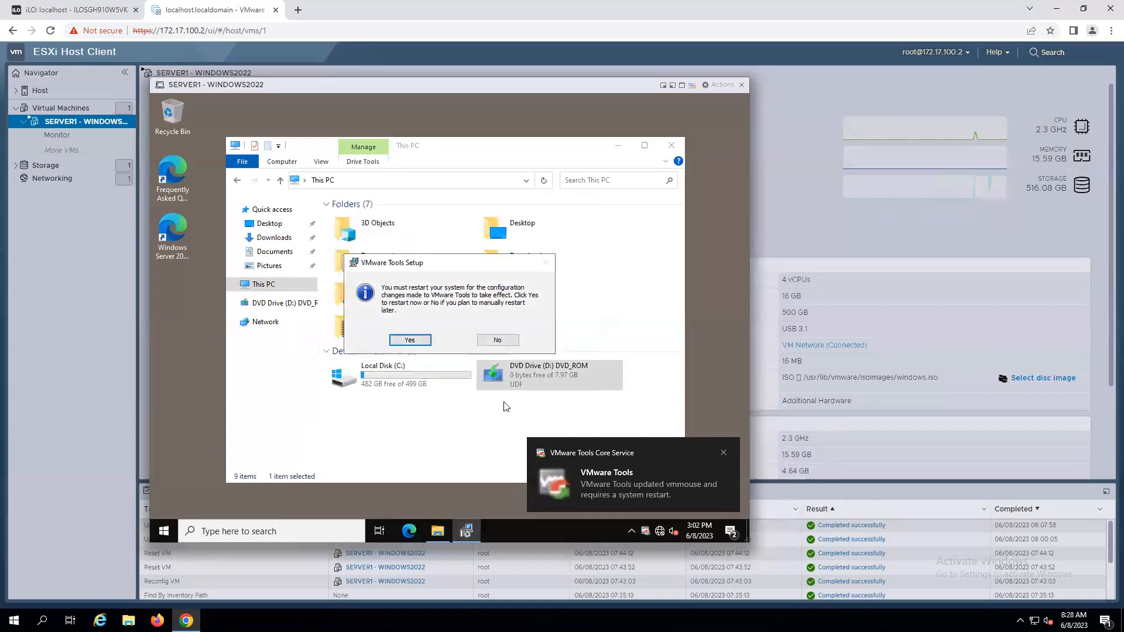
click(410, 342)
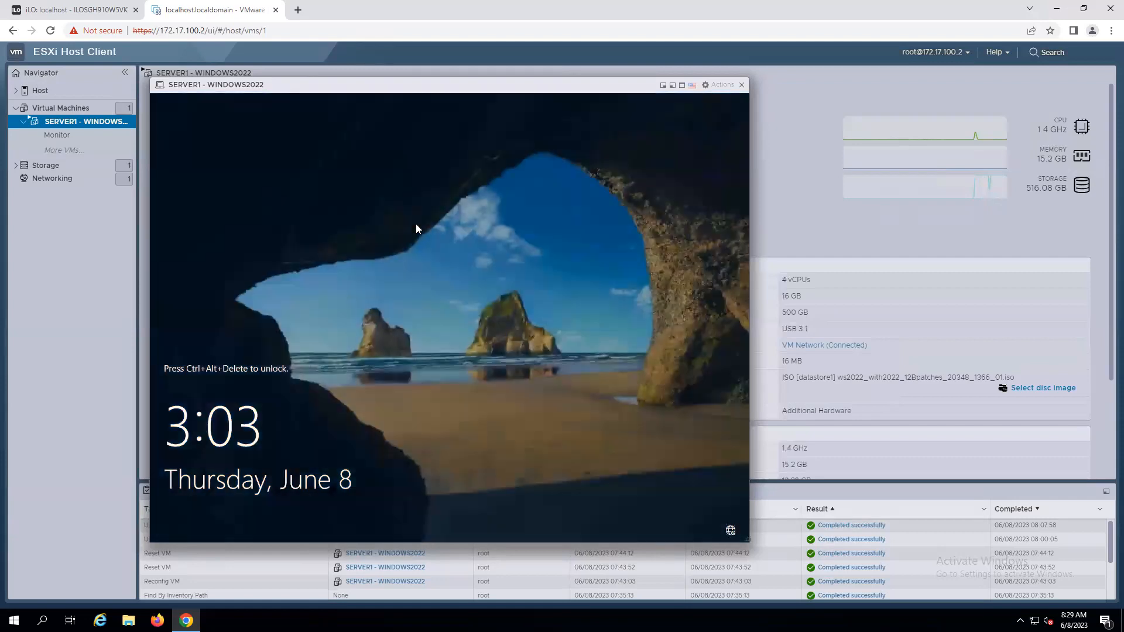
Send Ctrl-Alt-Delete to the VM through its Guest OS send-keys option to unlock it.
right_click(199, 85)
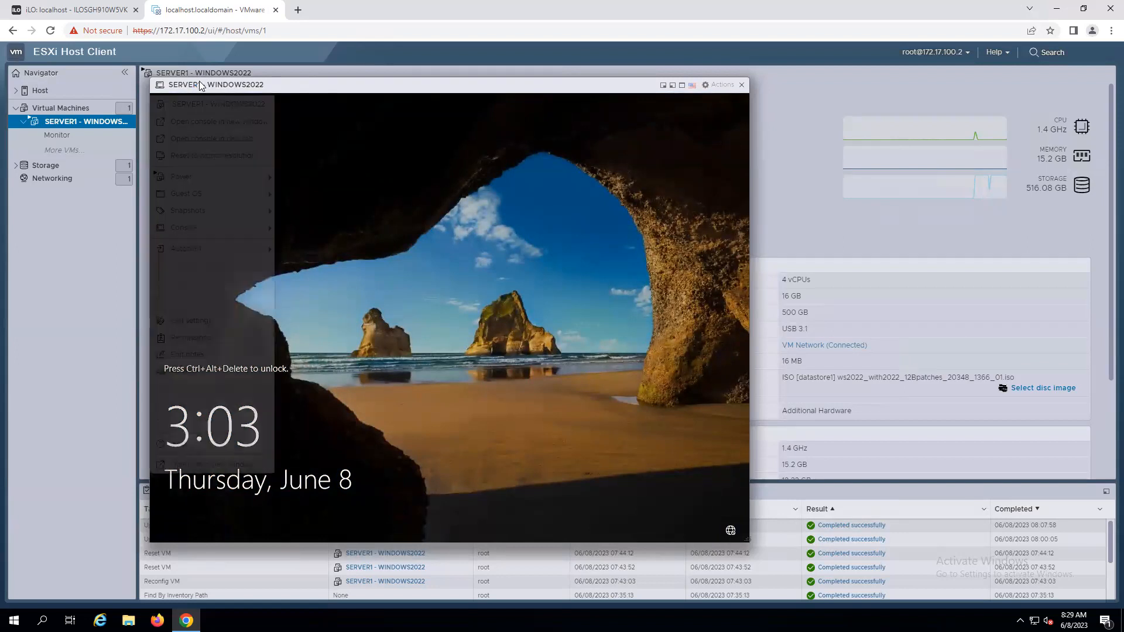
mouse_move(199, 200)
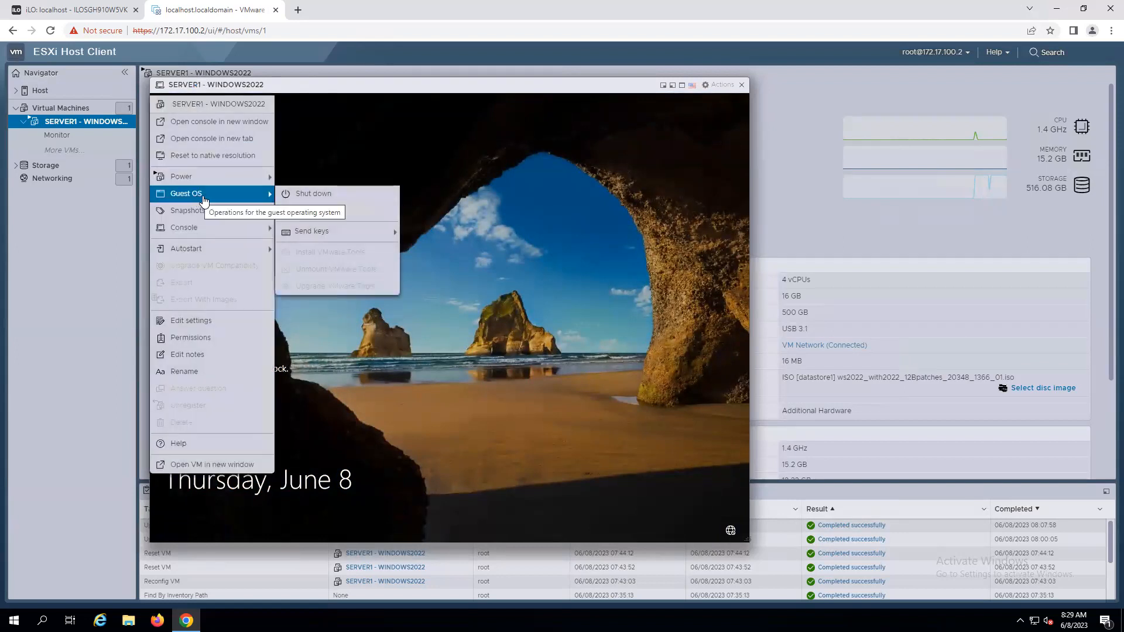
mouse_move(327, 239)
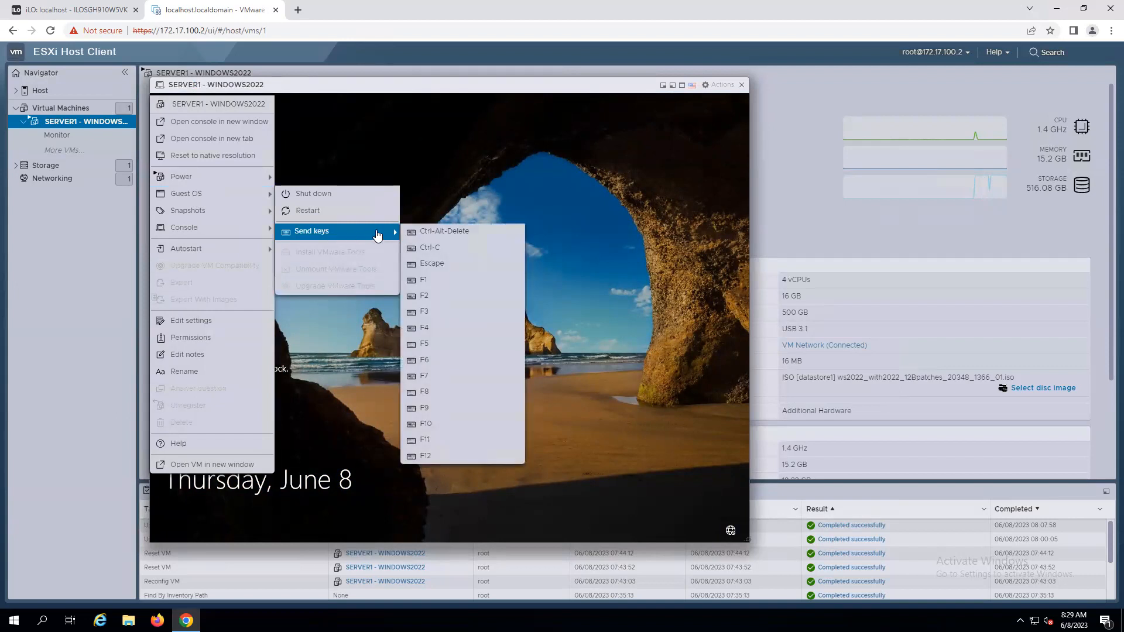
click(445, 233)
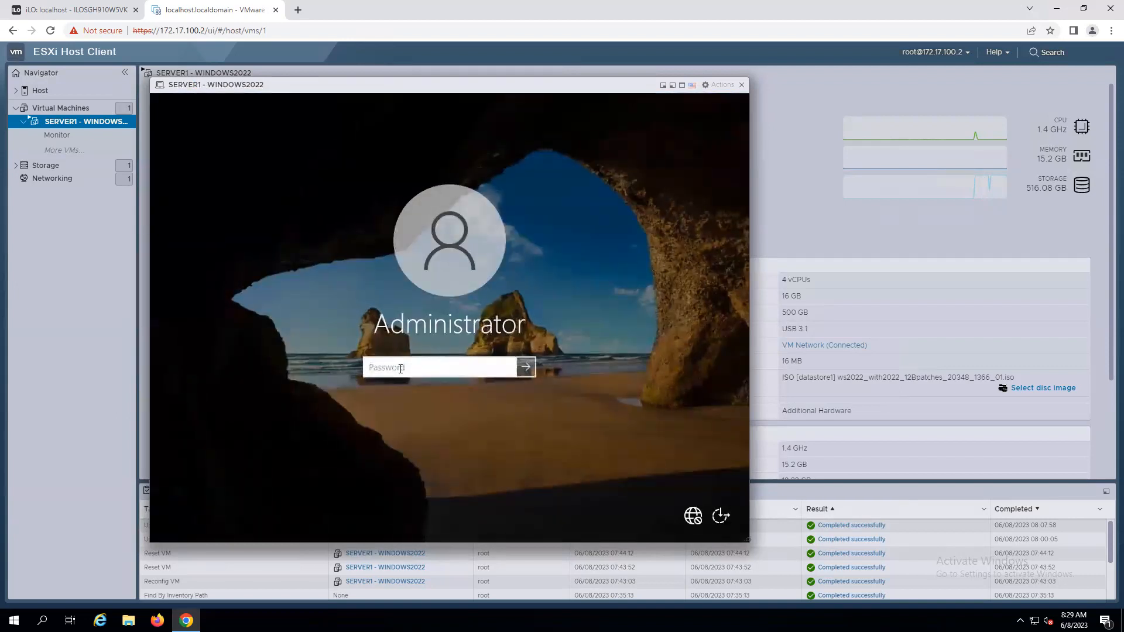
Sign in to the VM as Administrator by entering the account password.
text(*****)
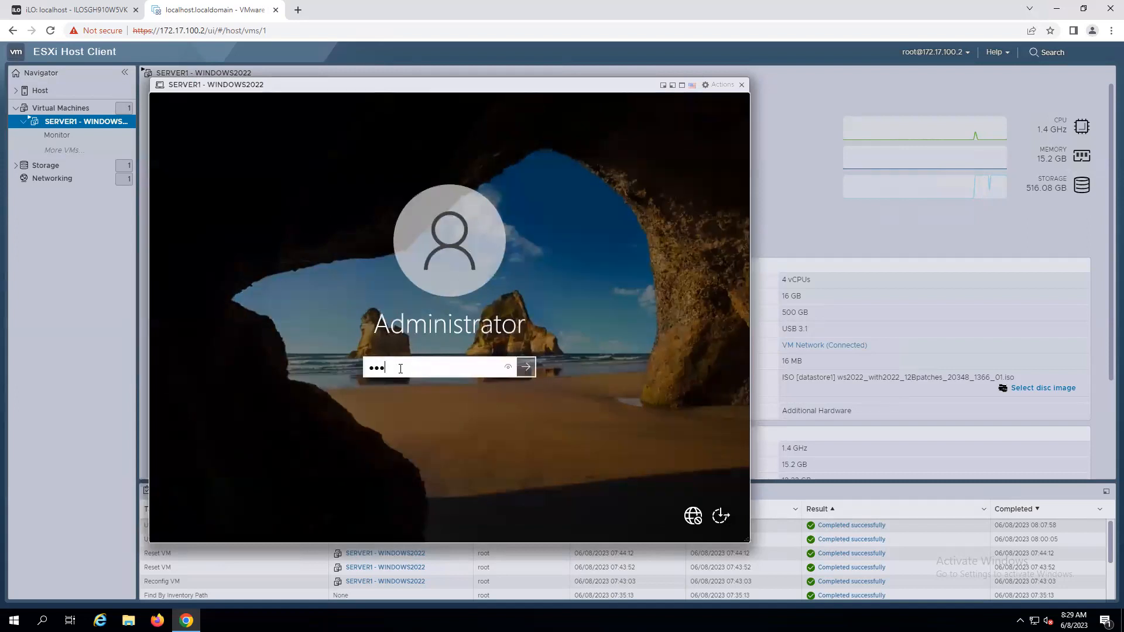
text(****)
key(Return)
click(446, 389)
text(********)
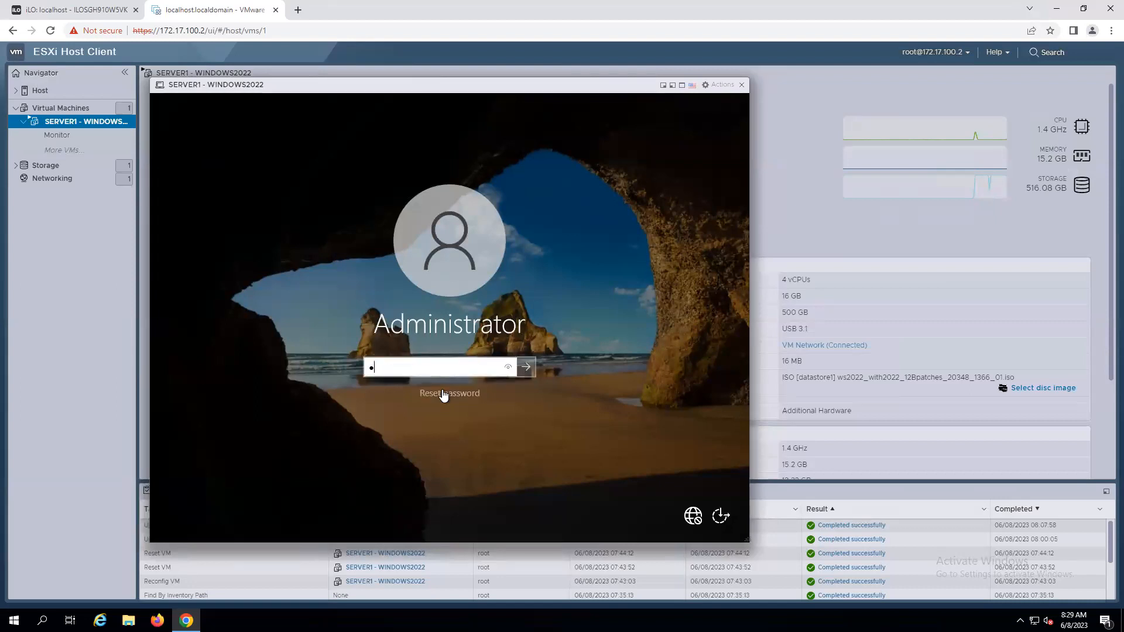
key(Return)
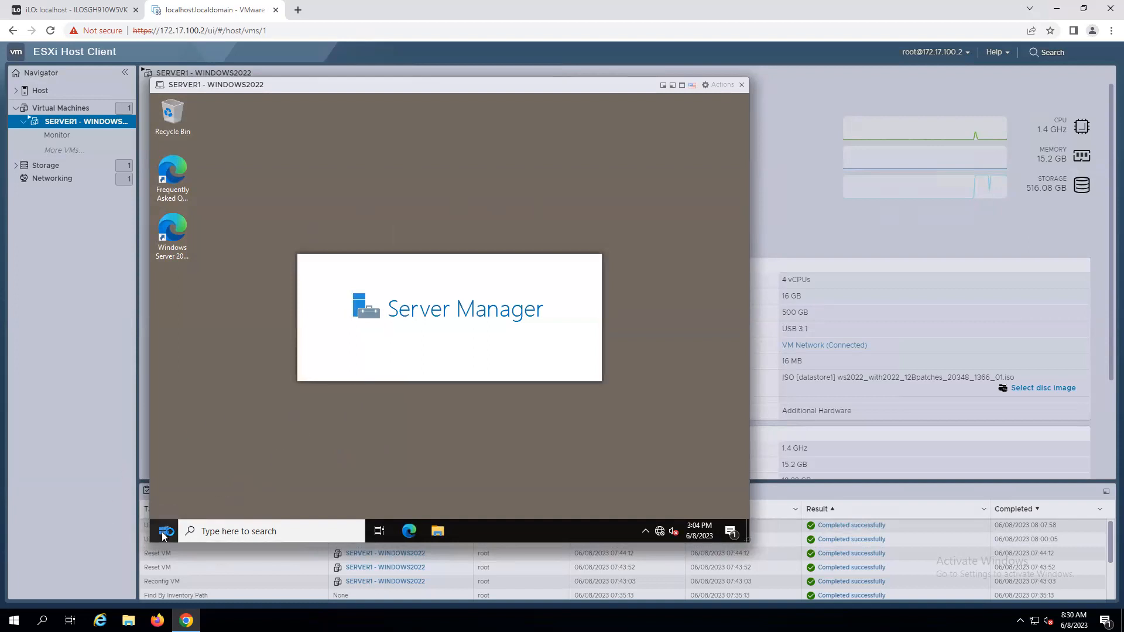
Open Windows PowerShell in the VM from the Run dialog.
right_click(164, 536)
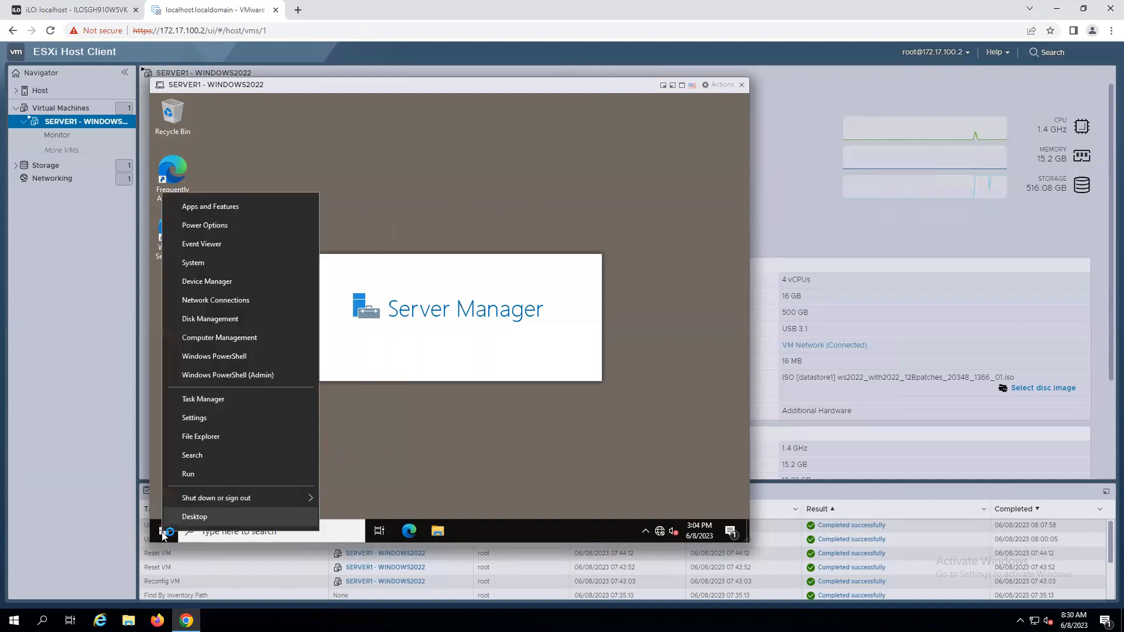
click(188, 474)
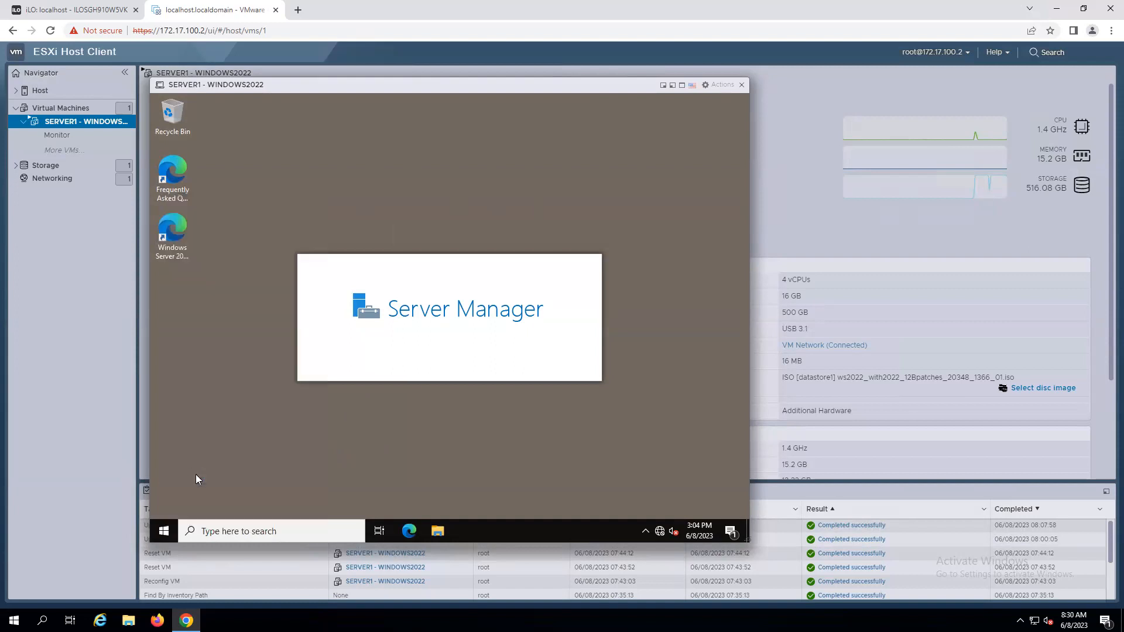
text(powershell)
key(Return)
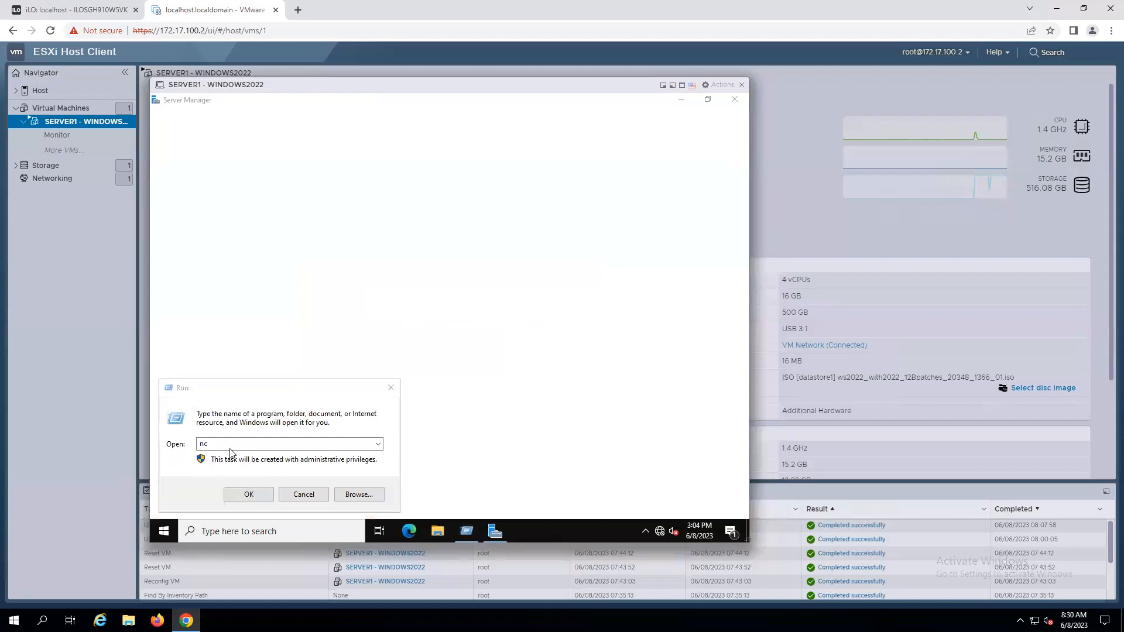
Run ncpa.cpl to open Network Connections, then close the Windows Admin Center notice and Server Manager.
click(230, 453)
text(pa)
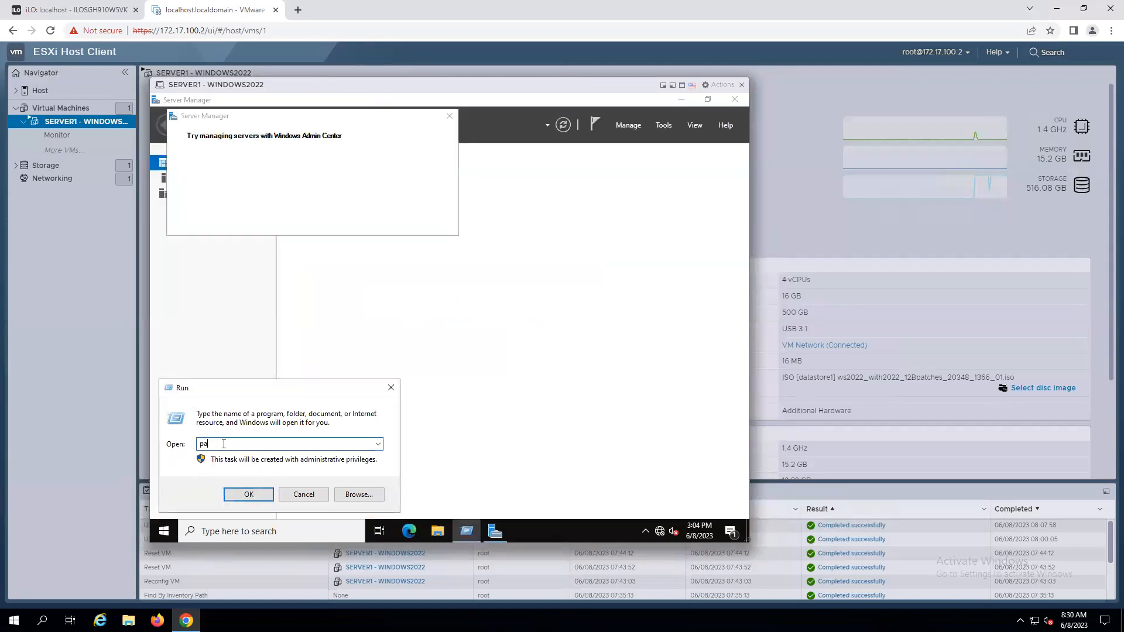
text(.cpl)
key(BackSpace)
key(BackSpace)
key(BackSpace)
key(BackSpace)
key(BackSpace)
key(BackSpace)
text(nc)
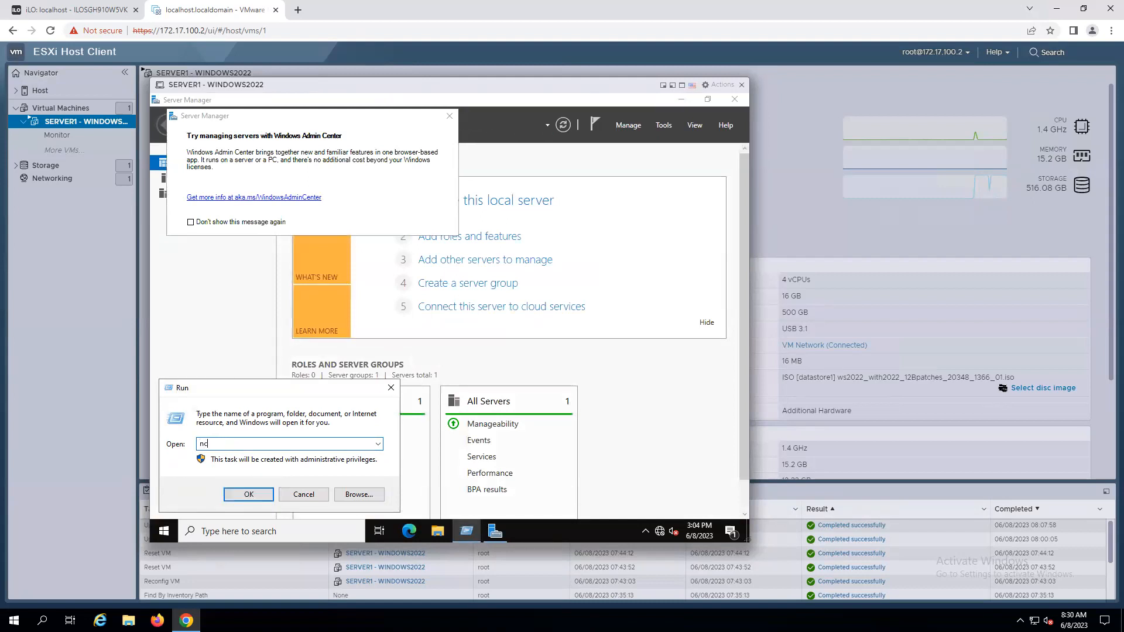
text(pa.cpl)
key(Return)
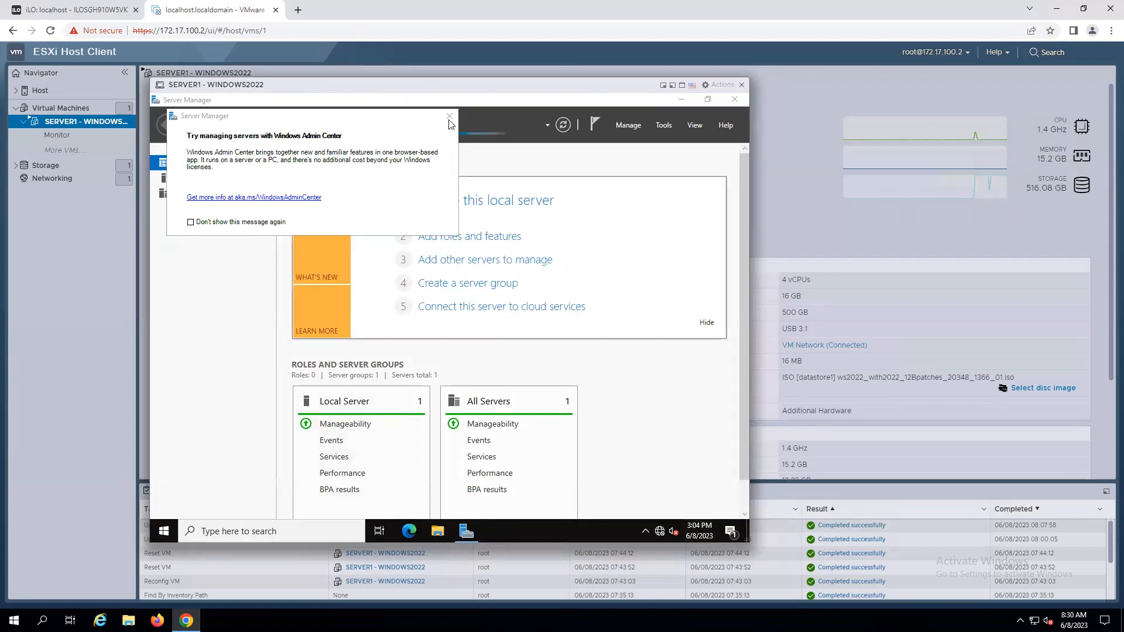
click(451, 122)
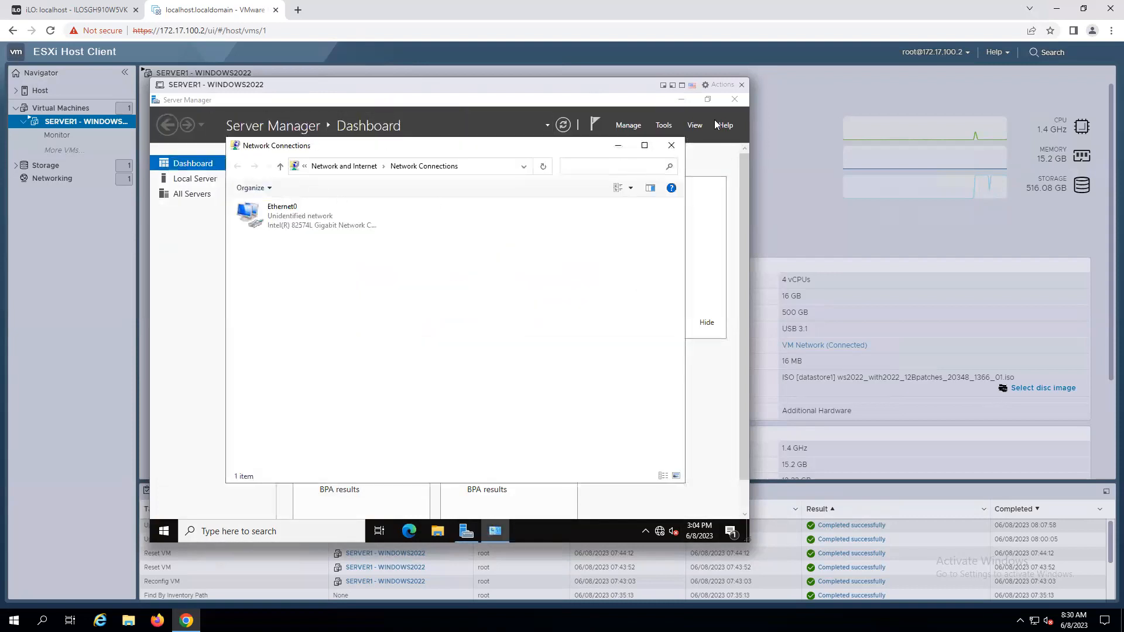
click(736, 102)
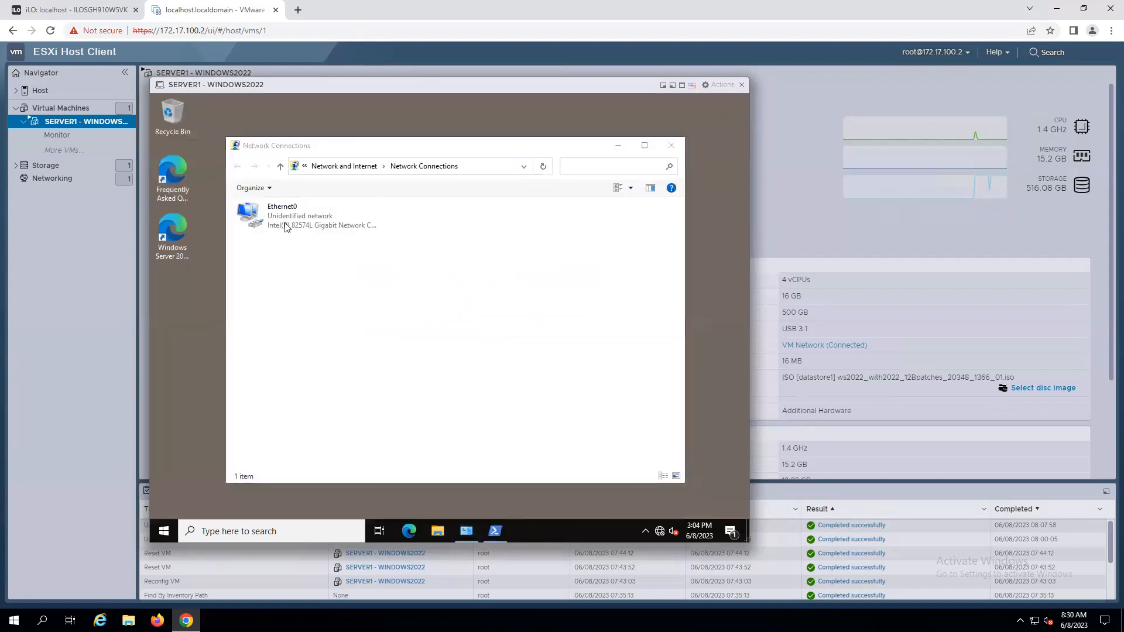
Give the Ethernet0 adapter a static IPv4 address 172.17.100.101 with subnet mask 255.255.255.0.
click(285, 228)
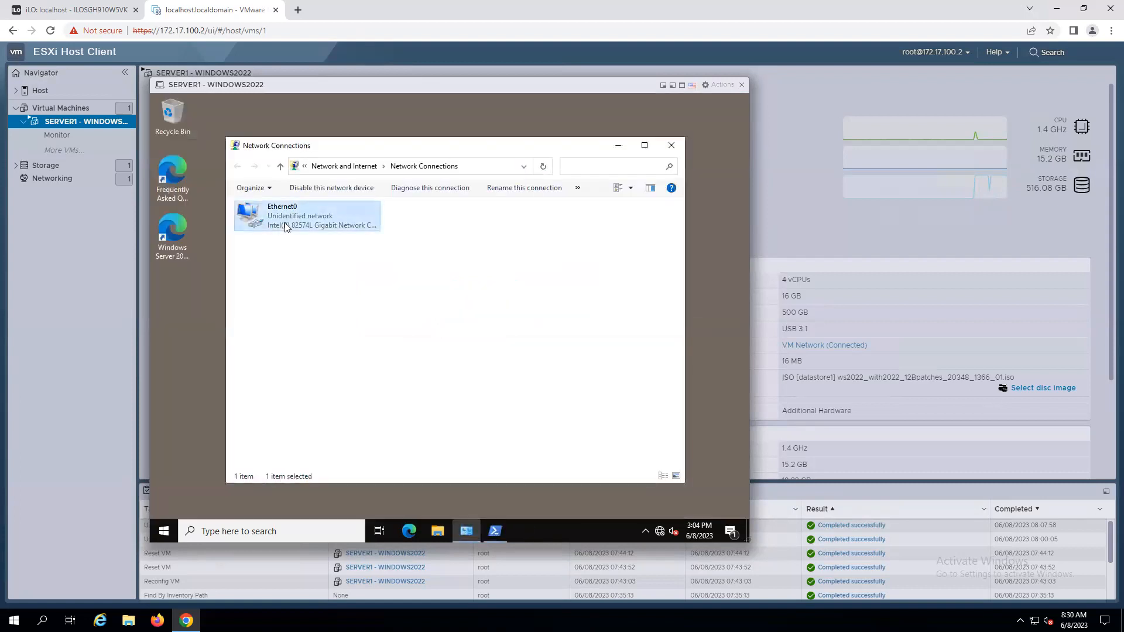
double_click(285, 227)
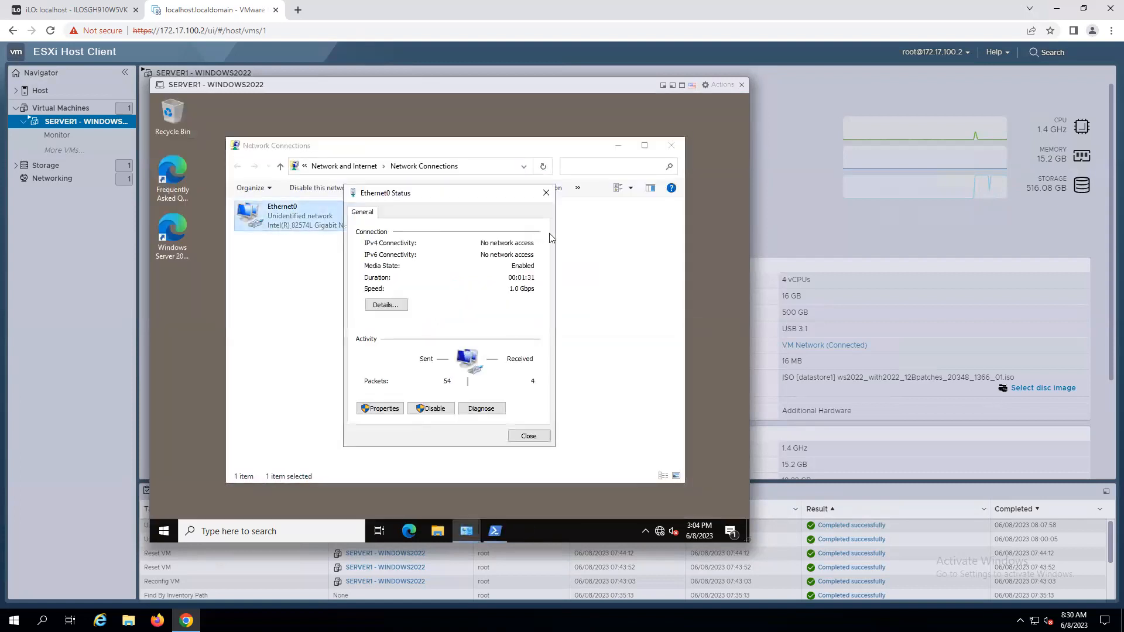
click(383, 409)
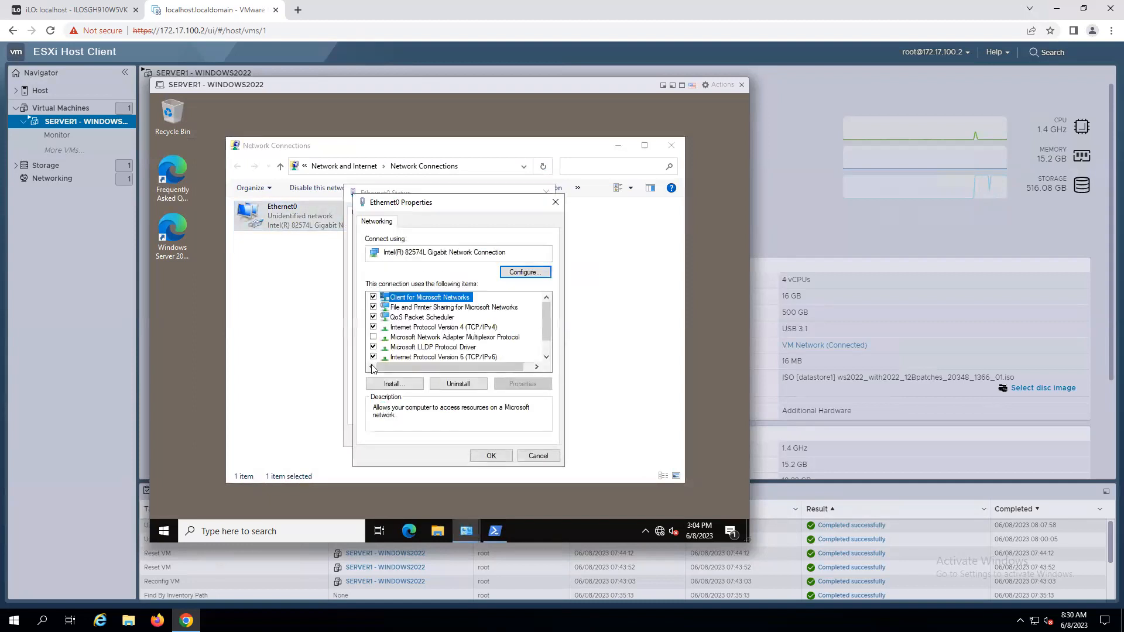
double_click(470, 328)
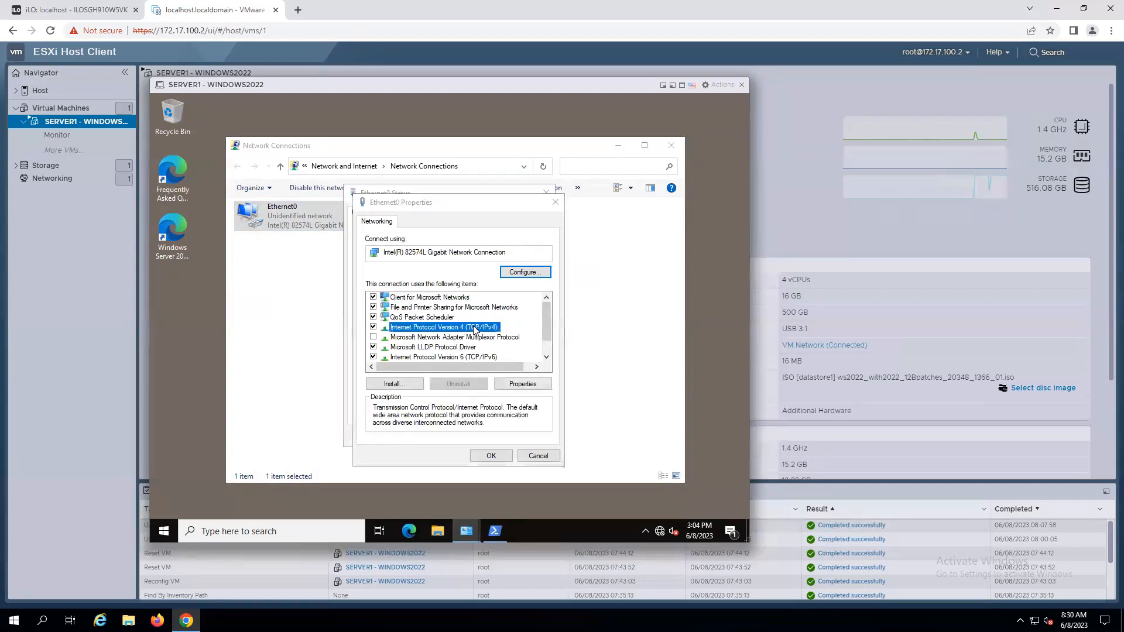
click(395, 332)
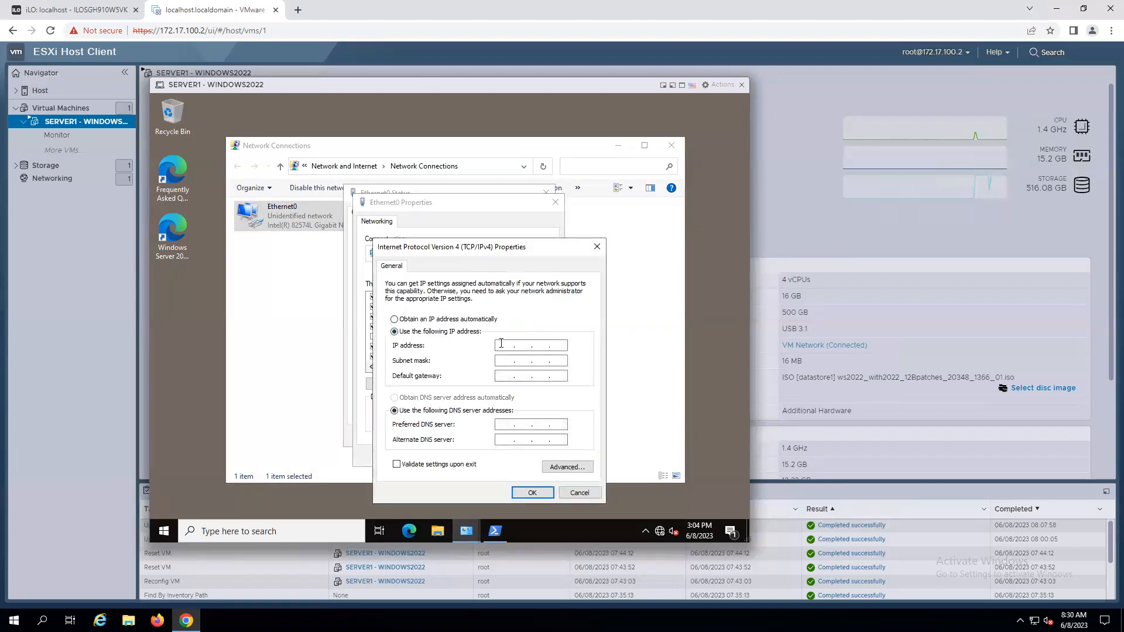
click(501, 343)
text(172 . 17 . 100 . 101)
key(Tab)
text(255 . 255 . 255 . 0)
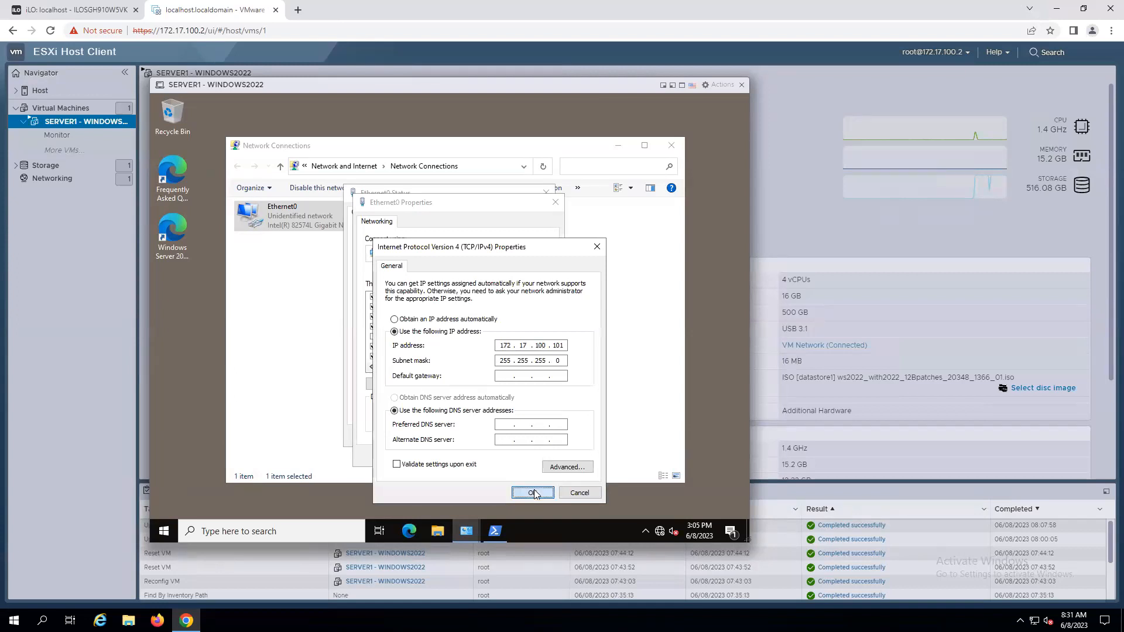
click(514, 492)
click(492, 457)
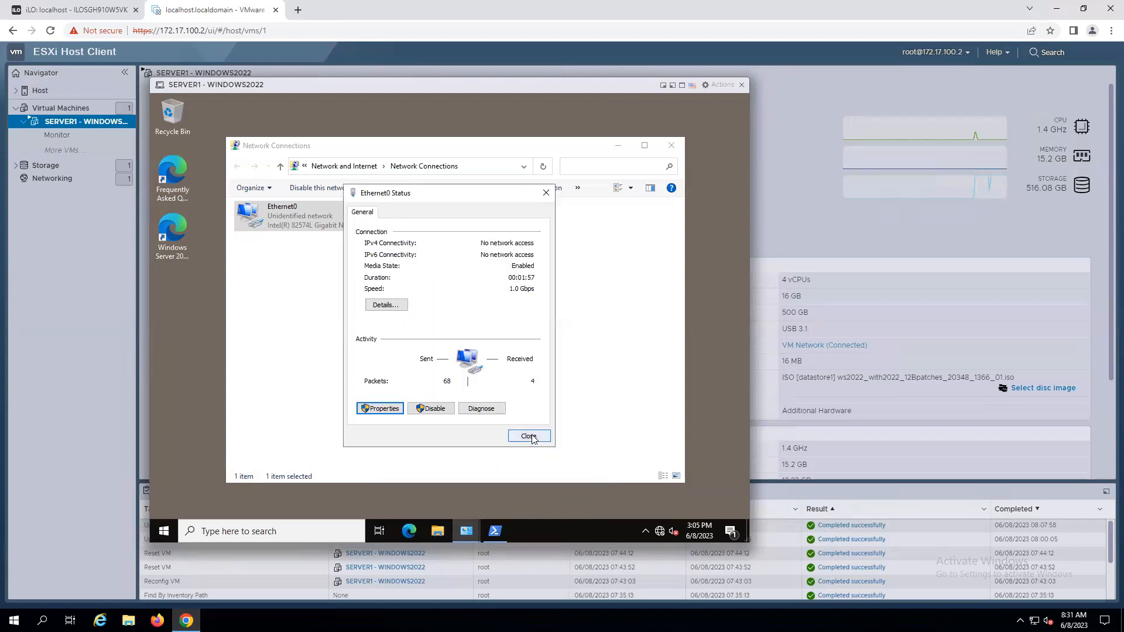
Close the Ethernet0 status and Network Connections windows and dismiss the Windows activation message.
click(529, 436)
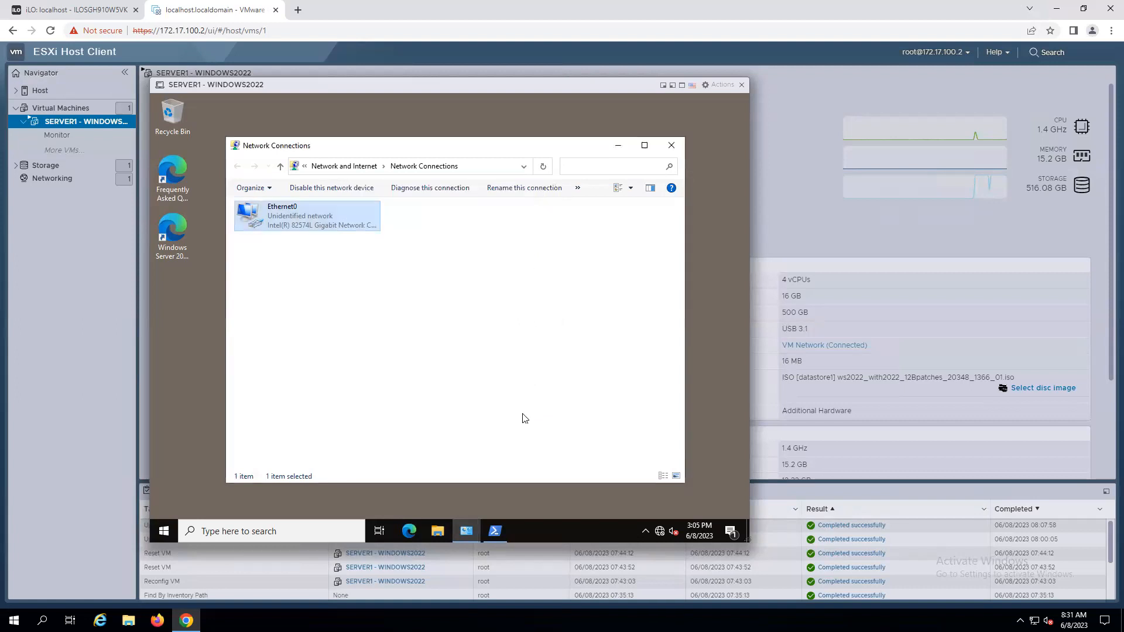
click(671, 147)
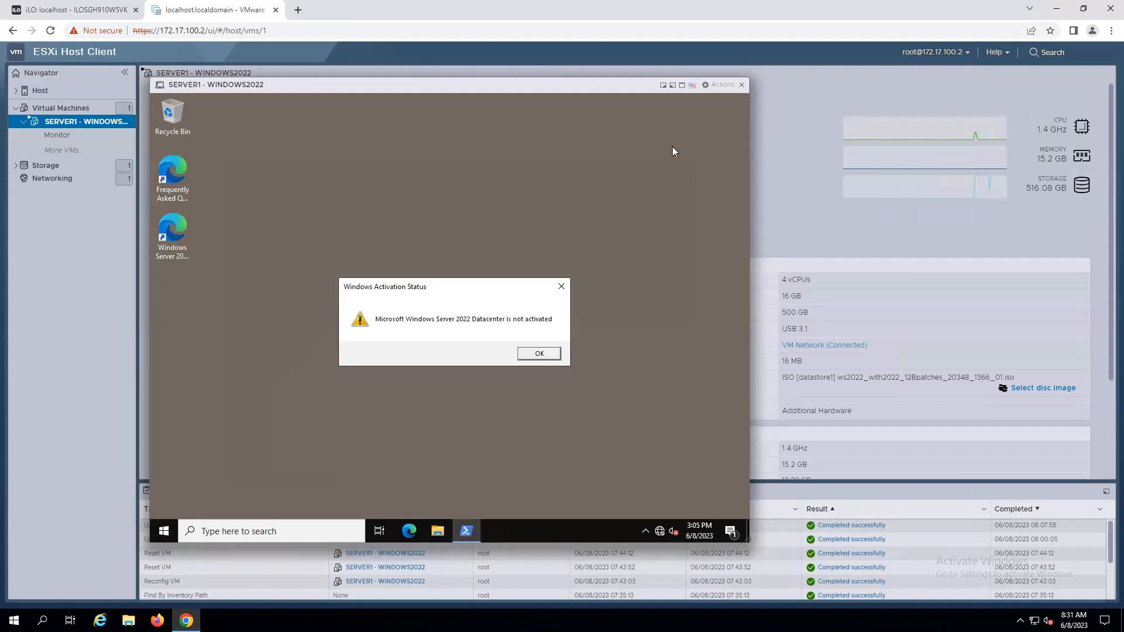
click(538, 353)
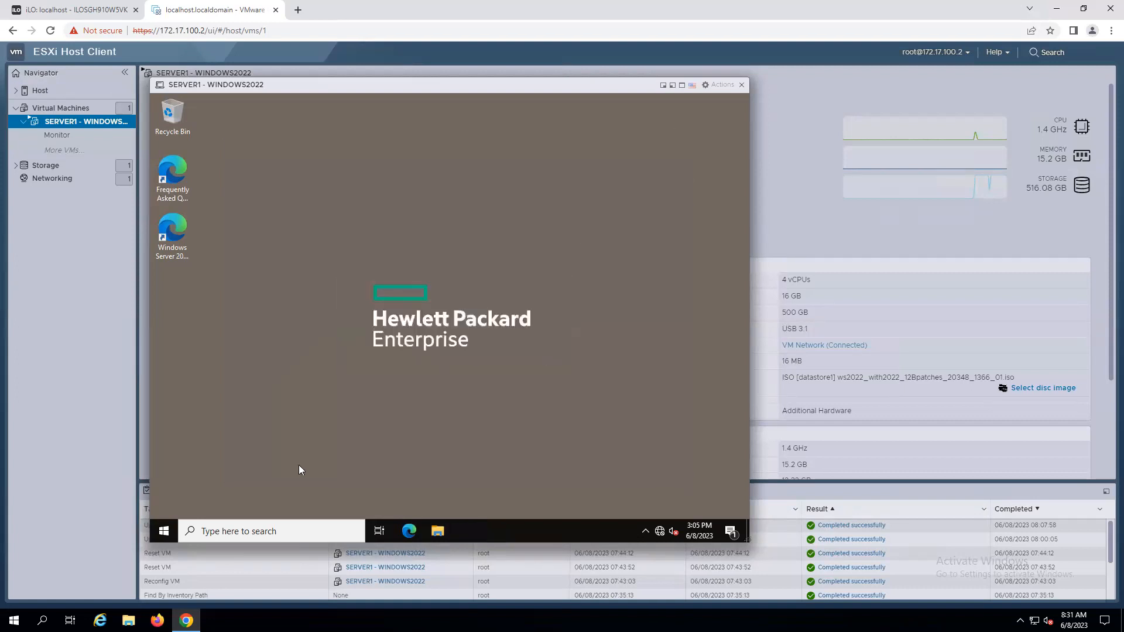
Run firewall.cpl and open the page for turning Windows Defender Firewall on or off.
right_click(165, 535)
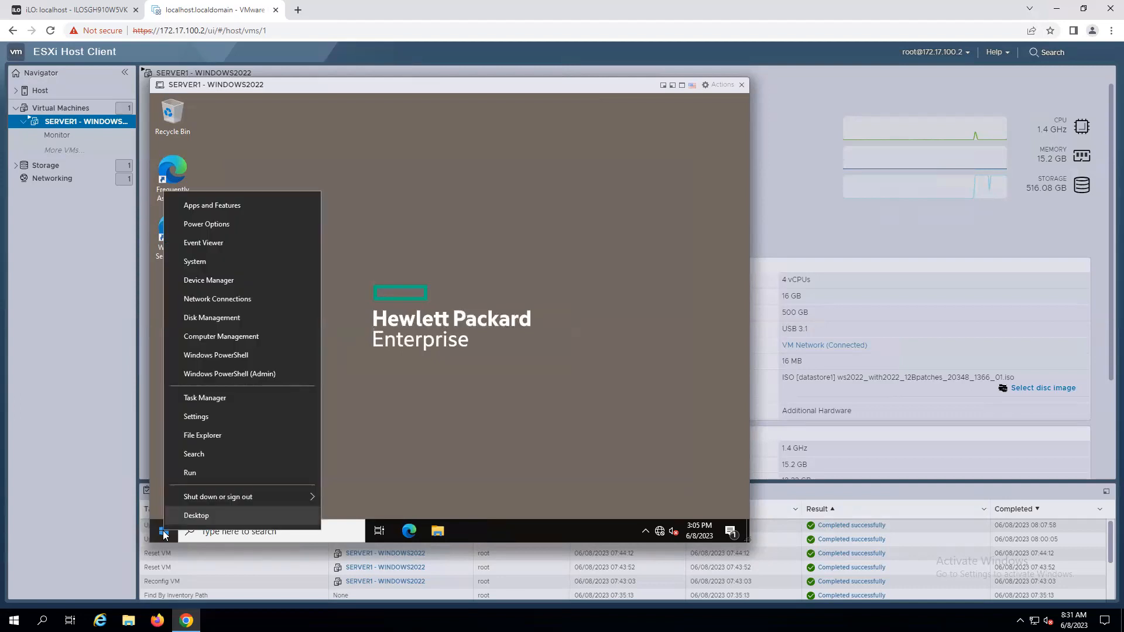
click(193, 475)
text(firewall.cpl)
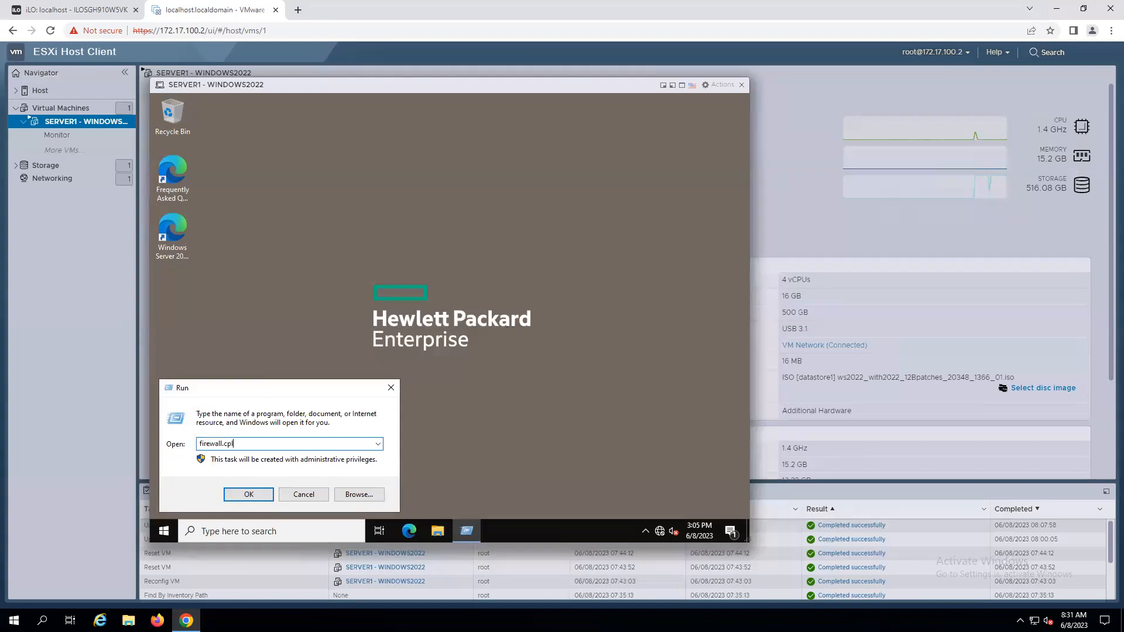
key(Return)
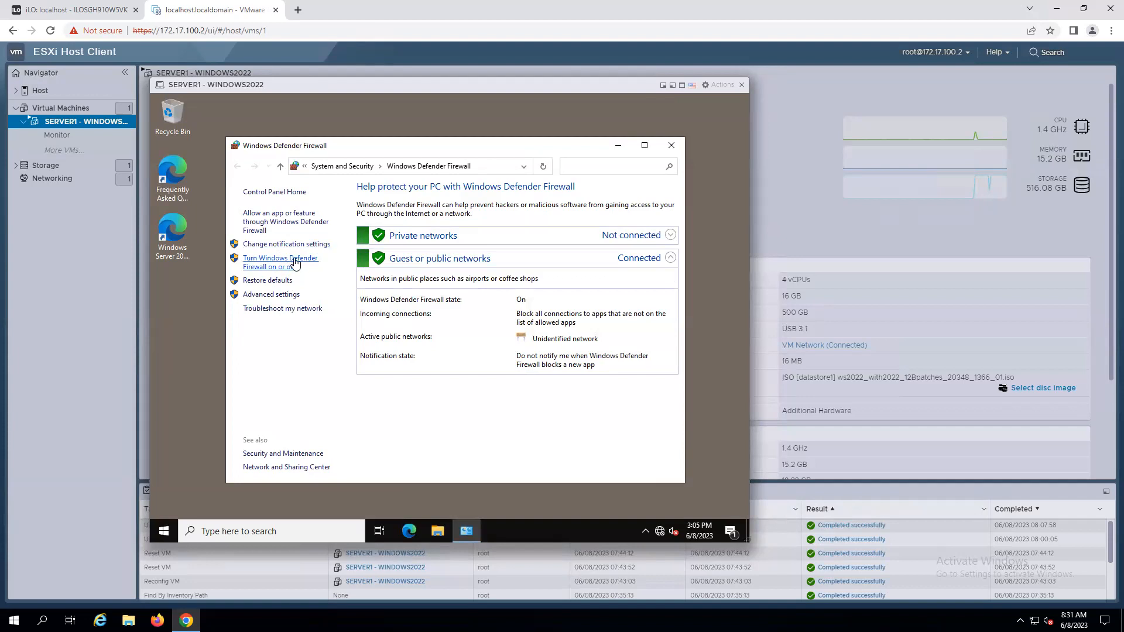
click(296, 264)
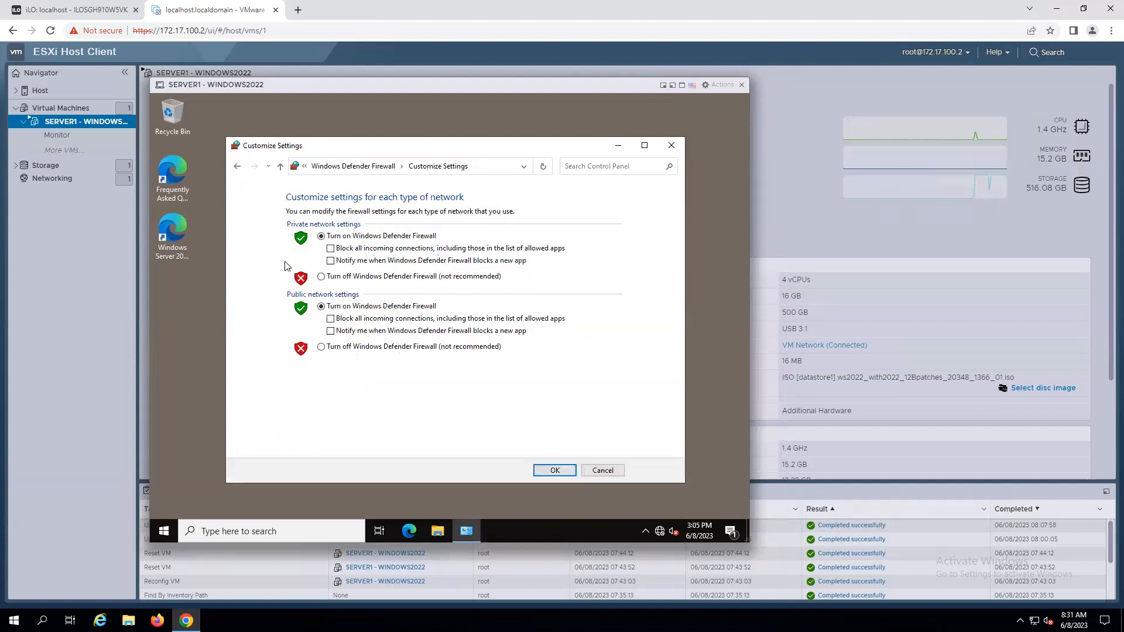
Turn off Windows Defender Firewall for both private and public networks, then close the firewall window.
click(321, 277)
click(321, 347)
click(555, 470)
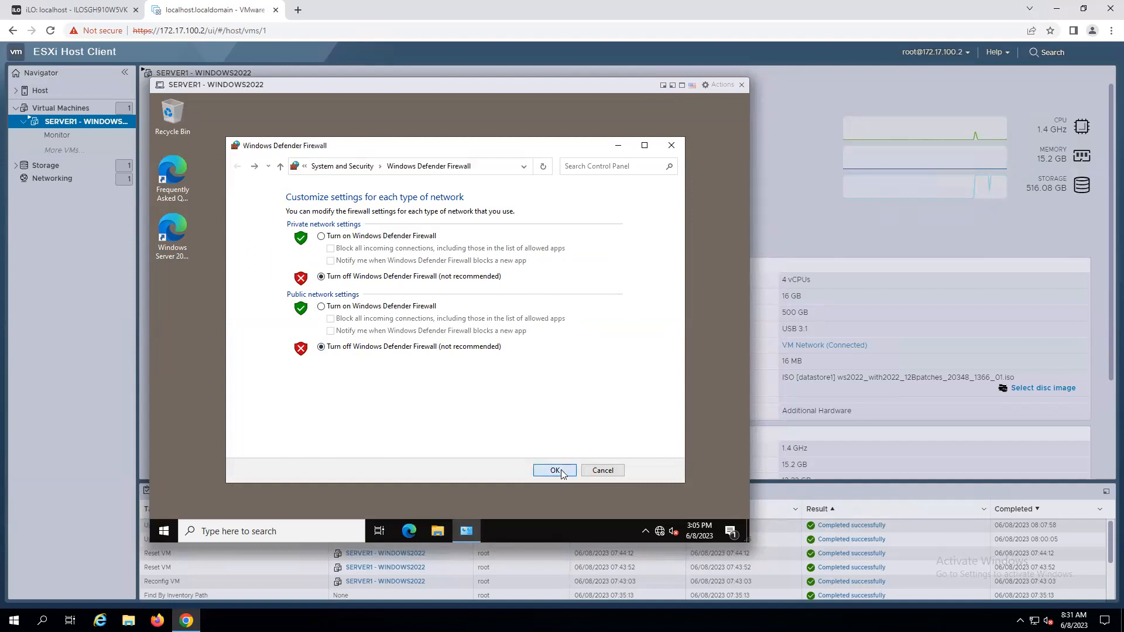
click(671, 145)
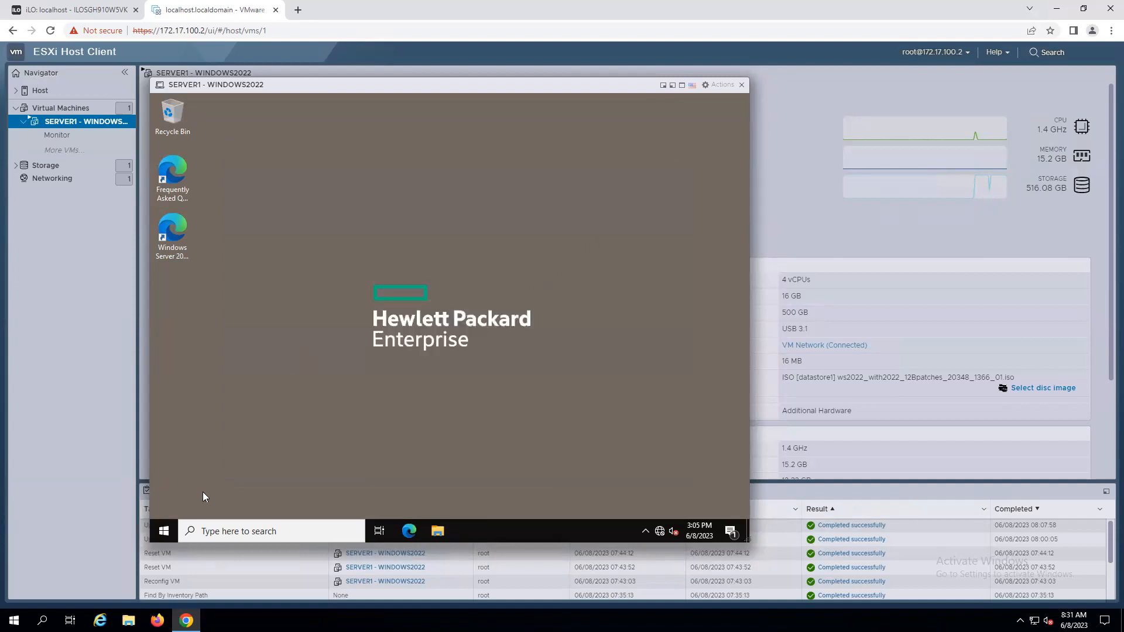
Open This PC's properties in File Explorer and enable Remote Desktop in the system settings.
click(164, 533)
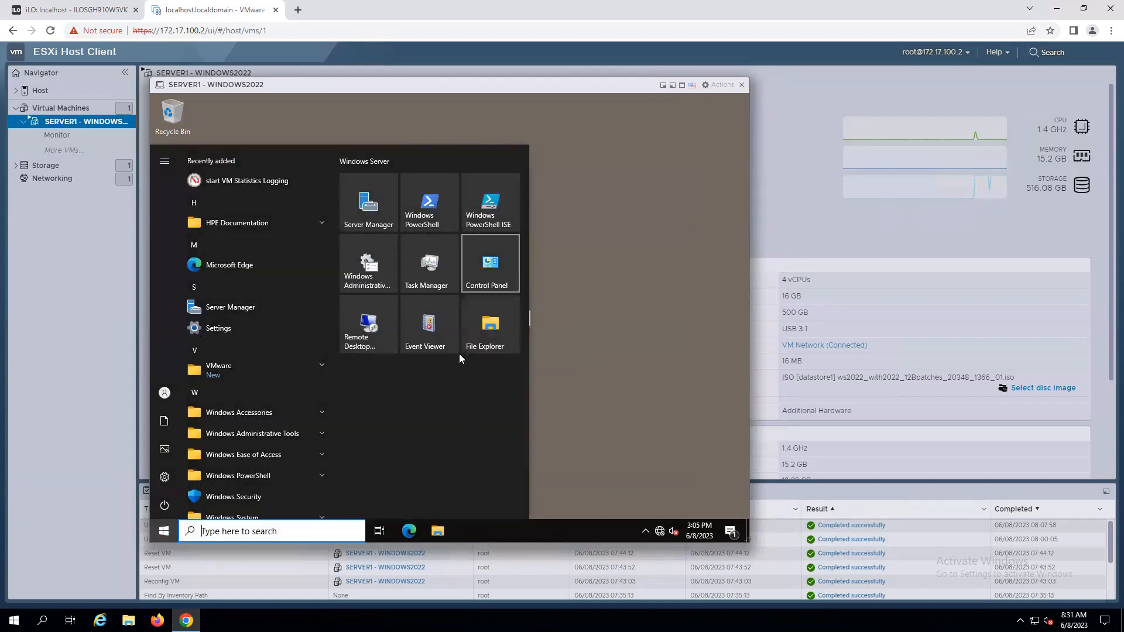
click(486, 334)
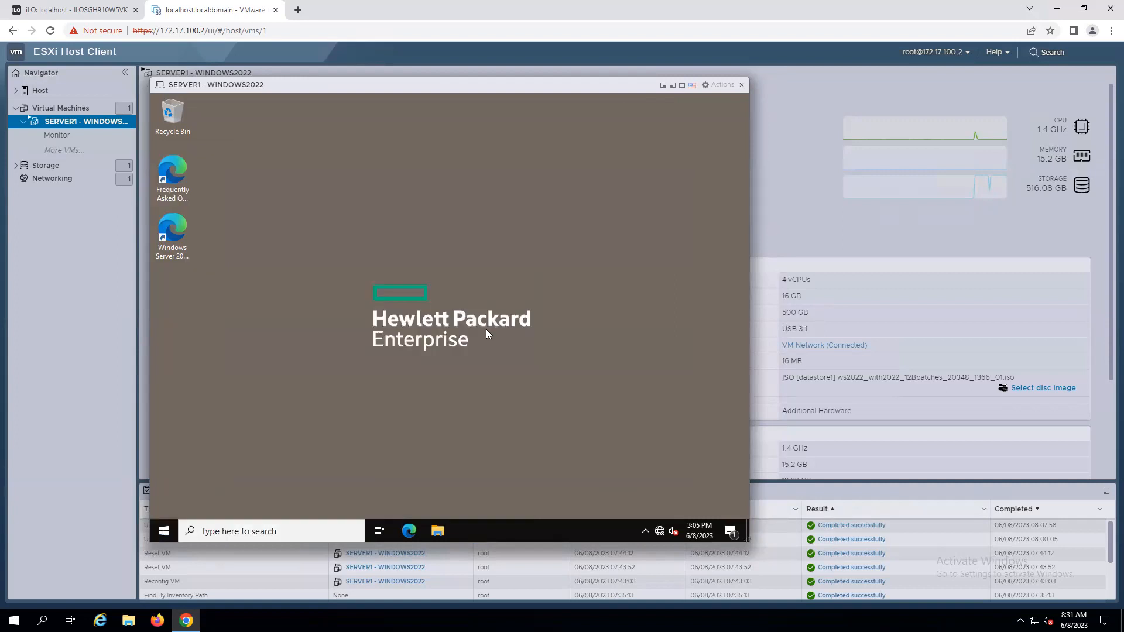
click(264, 285)
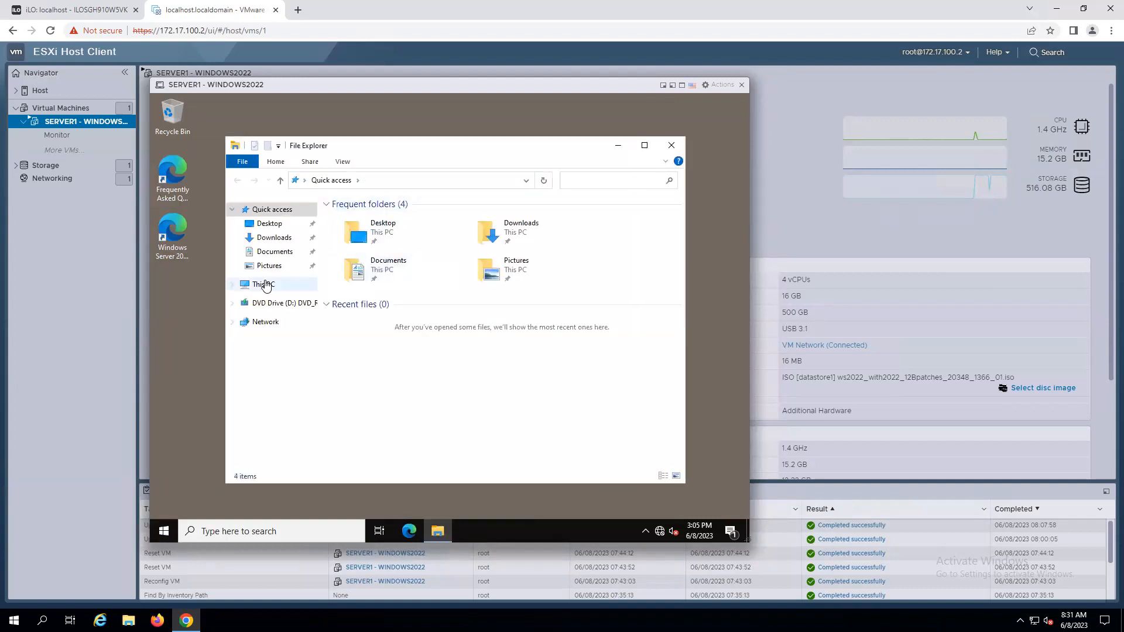
right_click(265, 286)
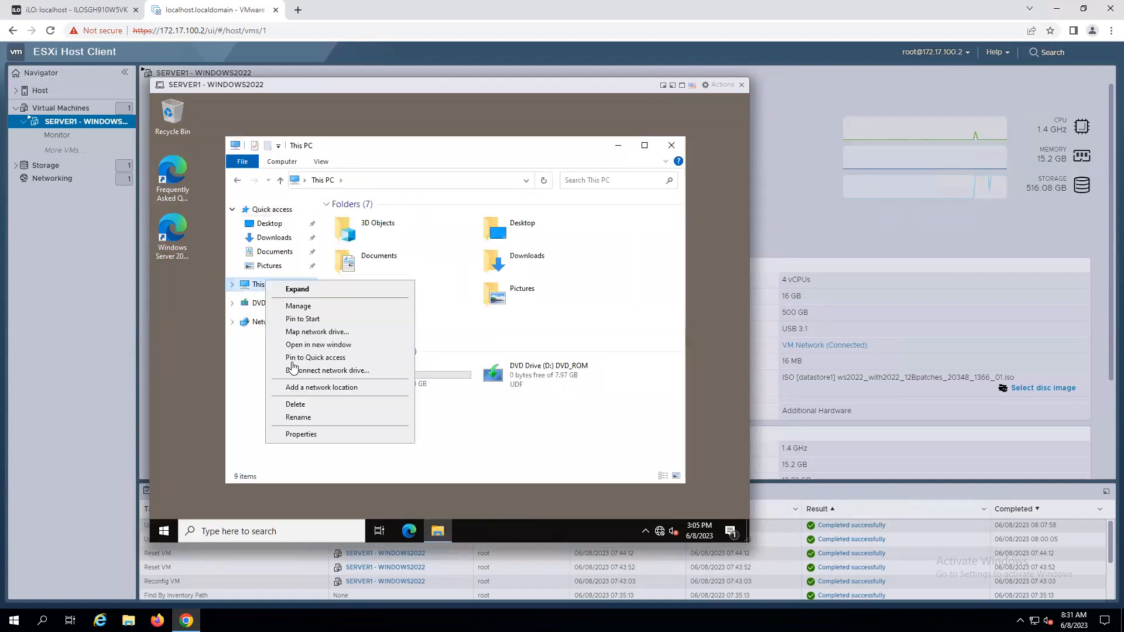
click(314, 438)
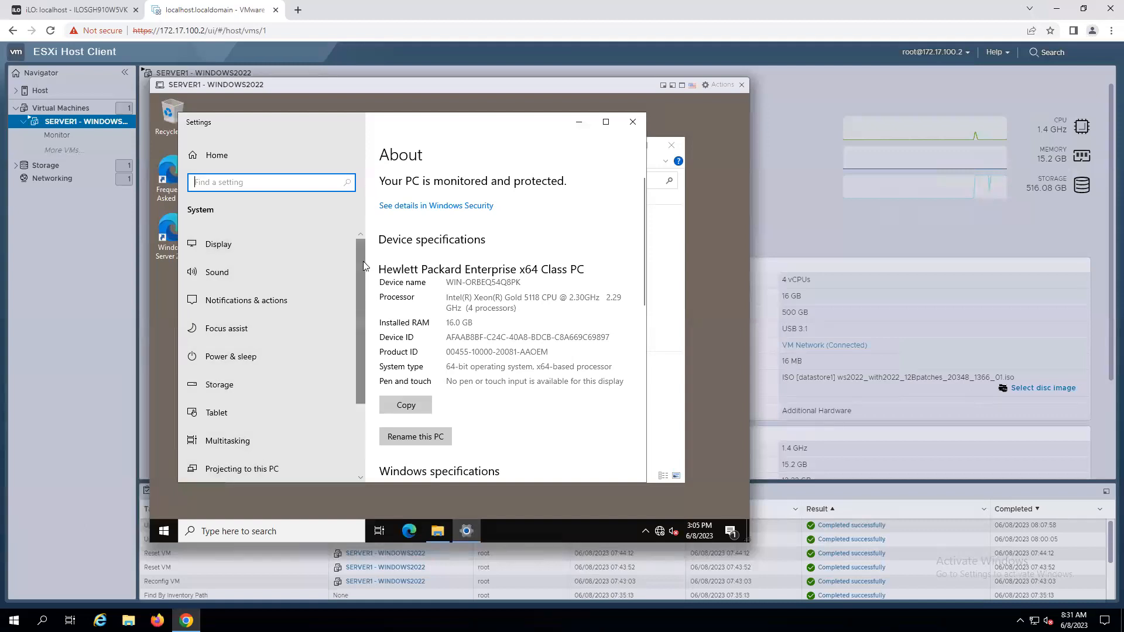
scroll(358, 325, down, 3)
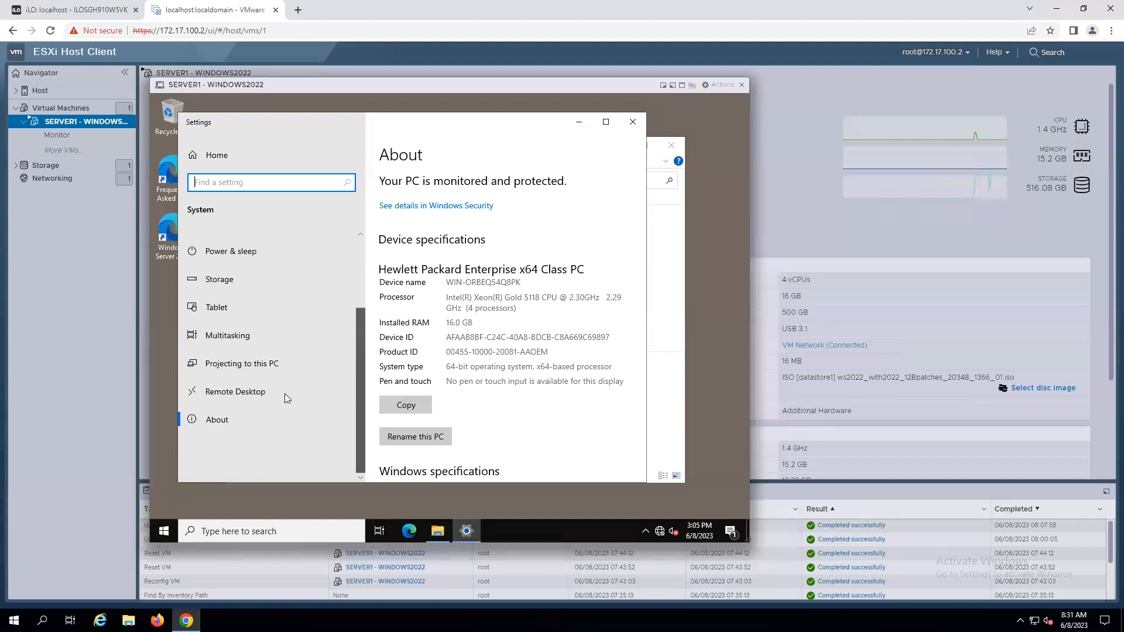
click(238, 397)
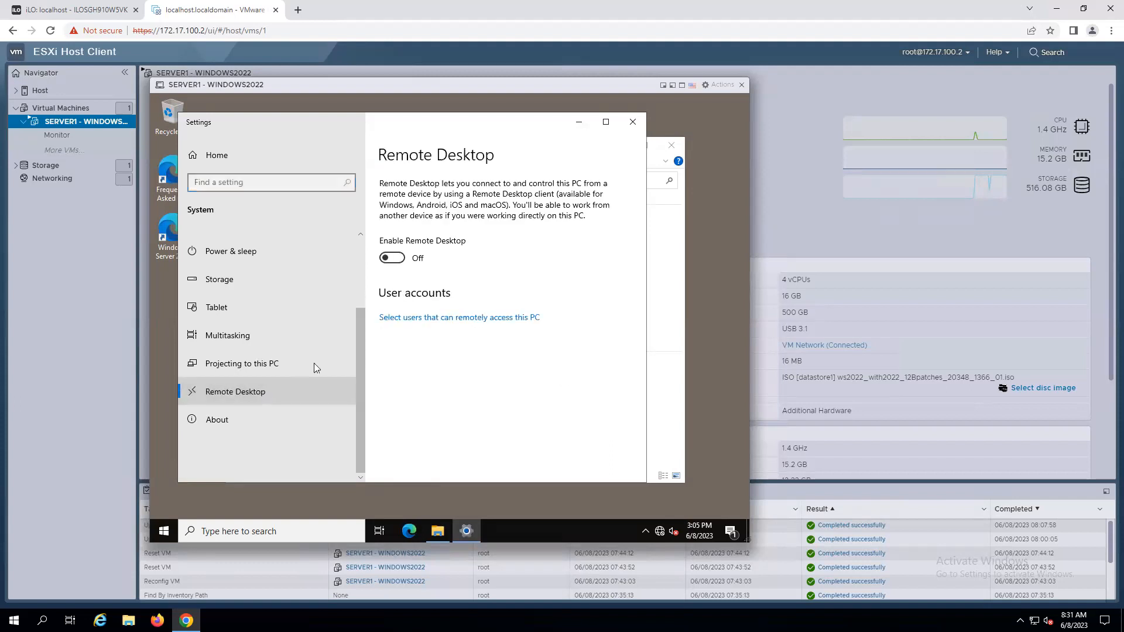
click(398, 258)
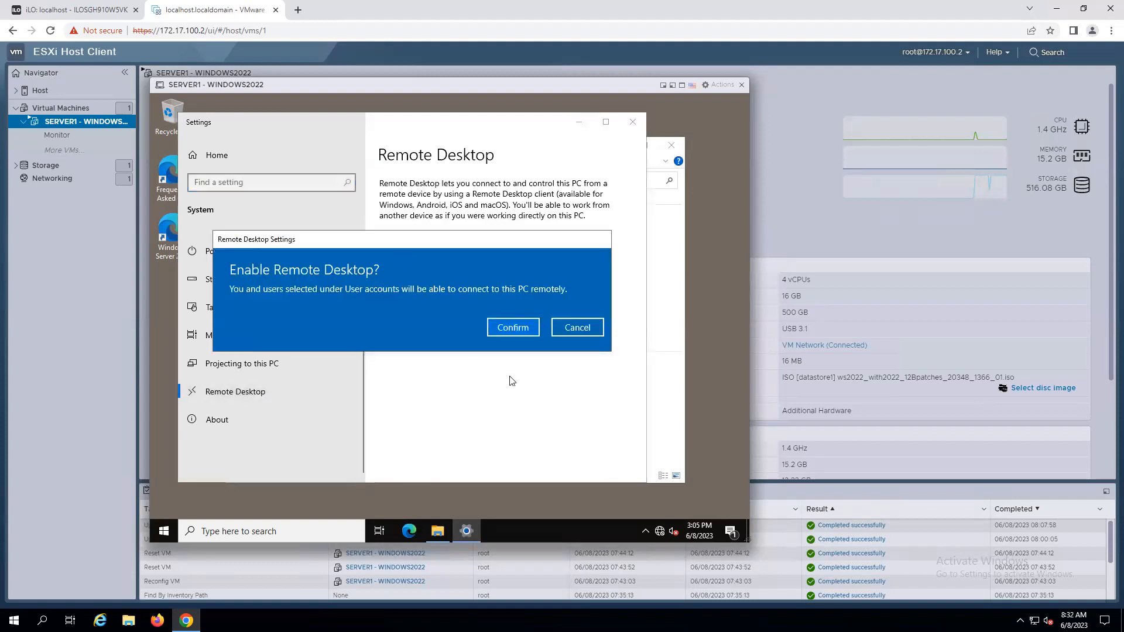
click(512, 327)
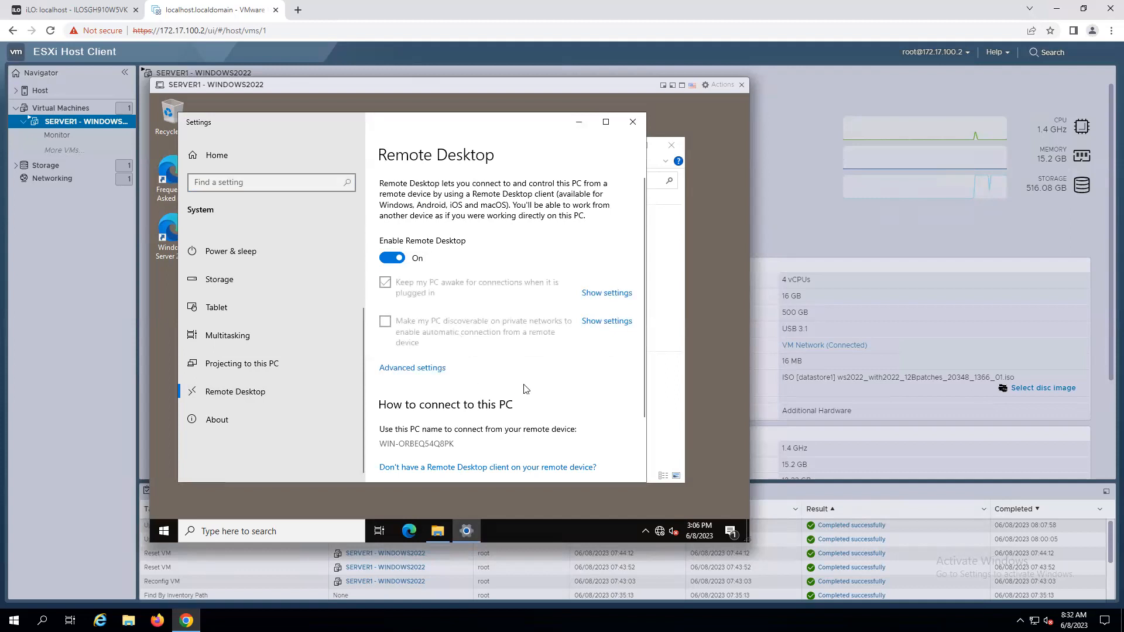
Close the Settings and File Explorer windows and the VM console.
click(632, 123)
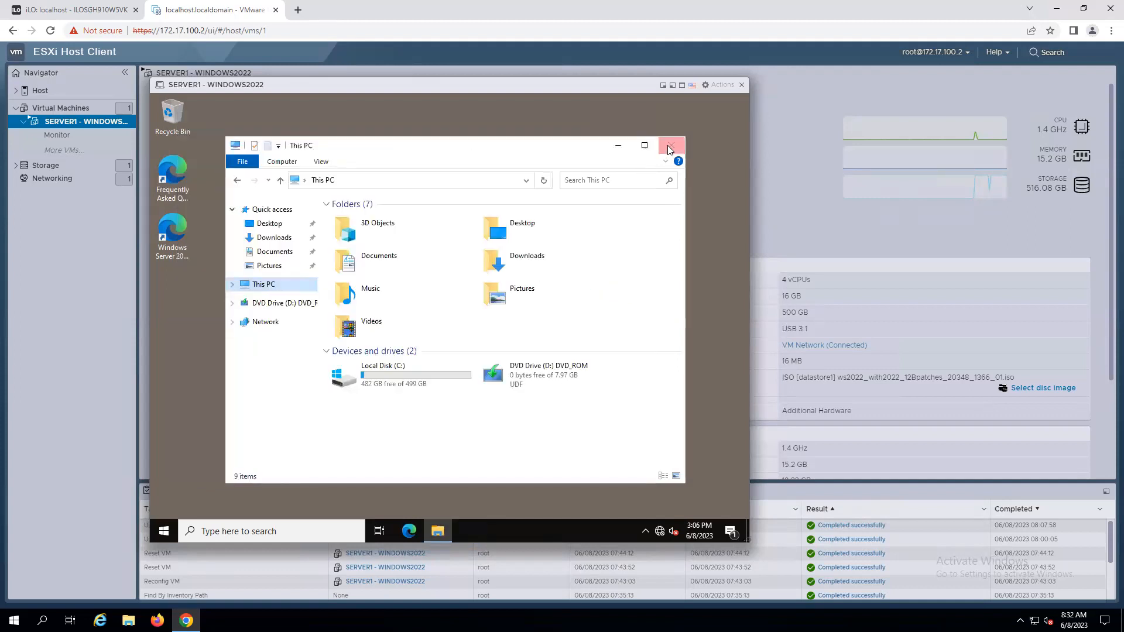
click(670, 146)
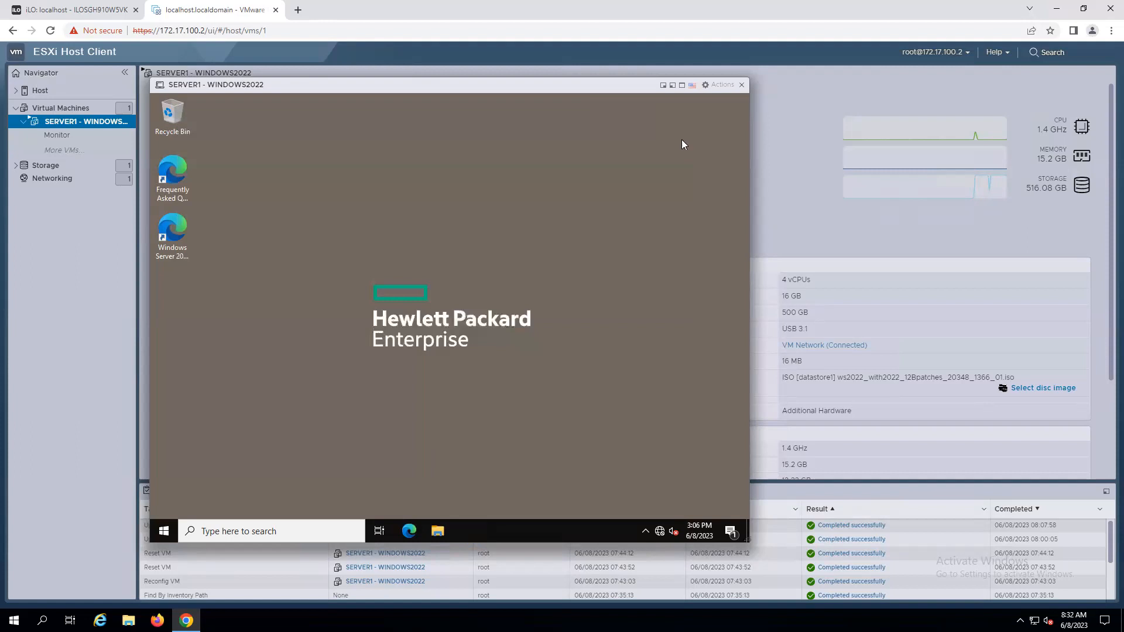
click(742, 84)
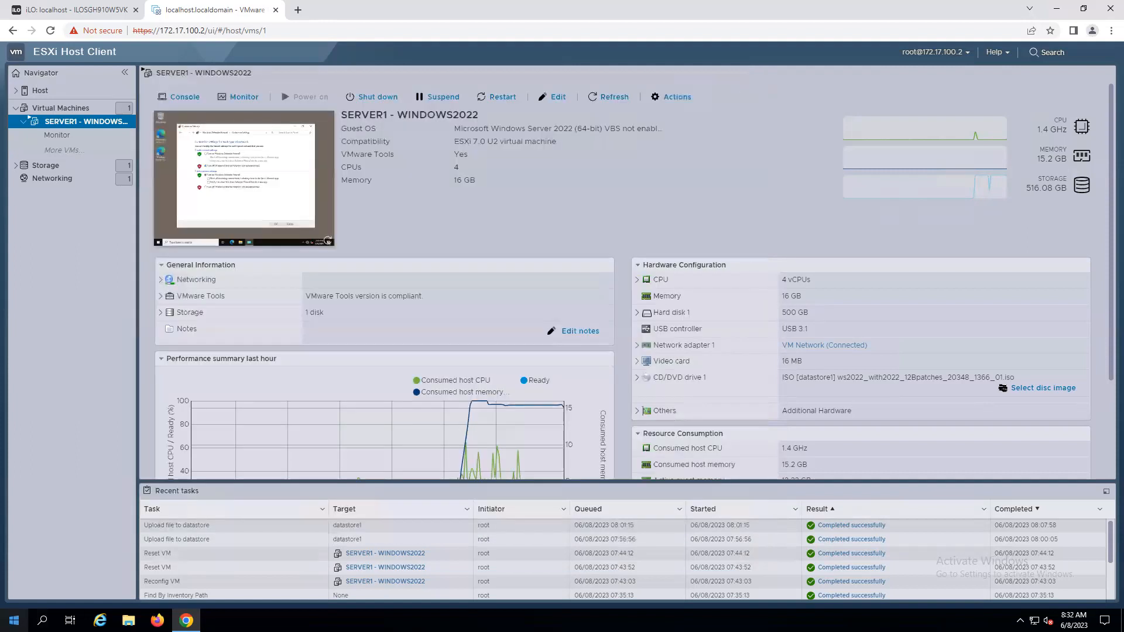
Run mstsc on the host and start a Remote Desktop connection to 172.17.100.101.
key(super+x)
click(52, 566)
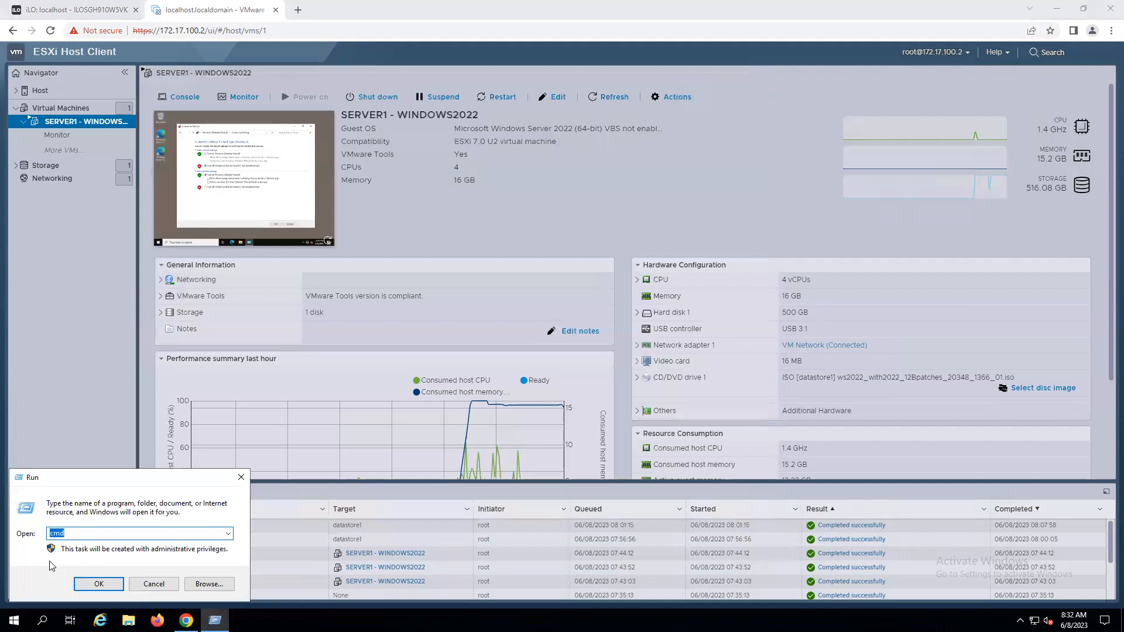
text(mstsc)
key(Return)
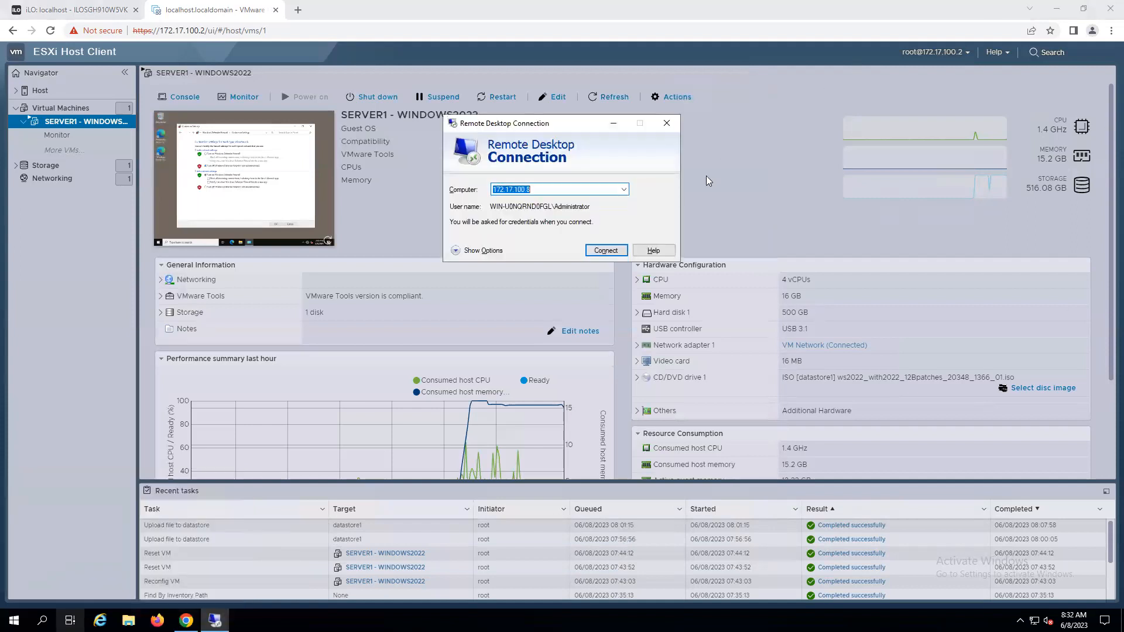
click(537, 190)
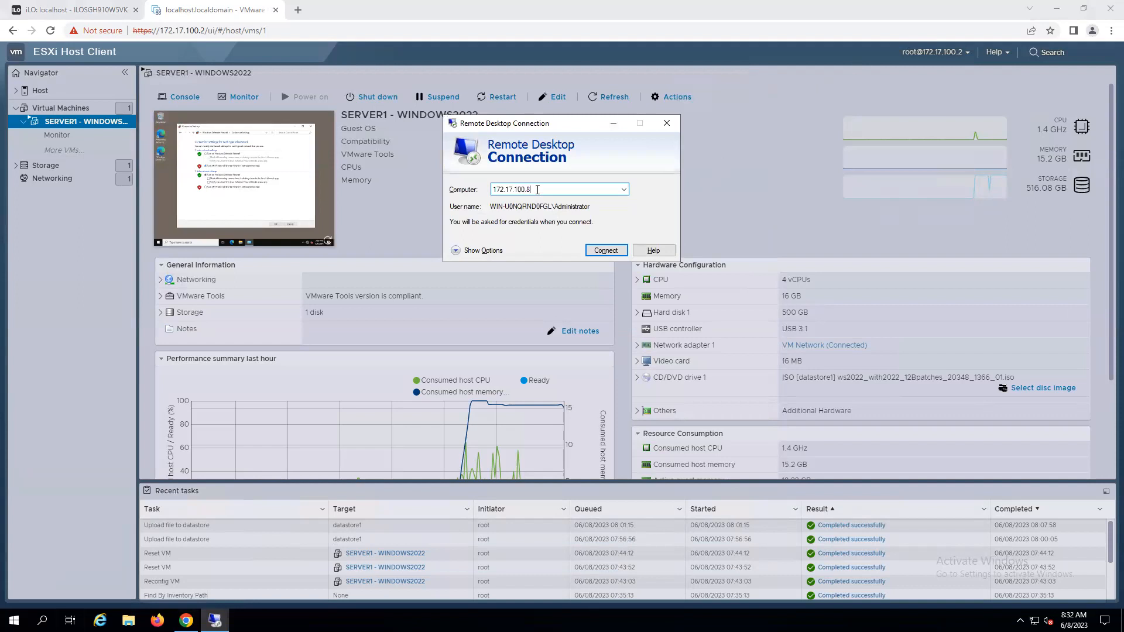
key(BackSpace)
text(101)
click(599, 253)
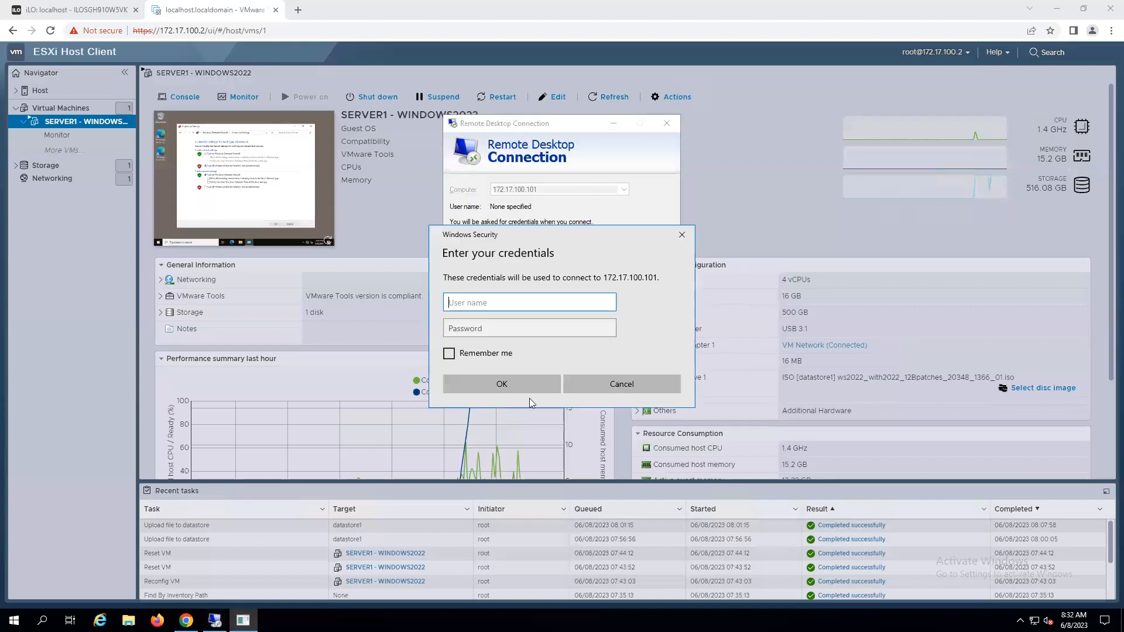
Sign in as Administrator with the account password and accept the certificate warning to connect.
text(Administrator)
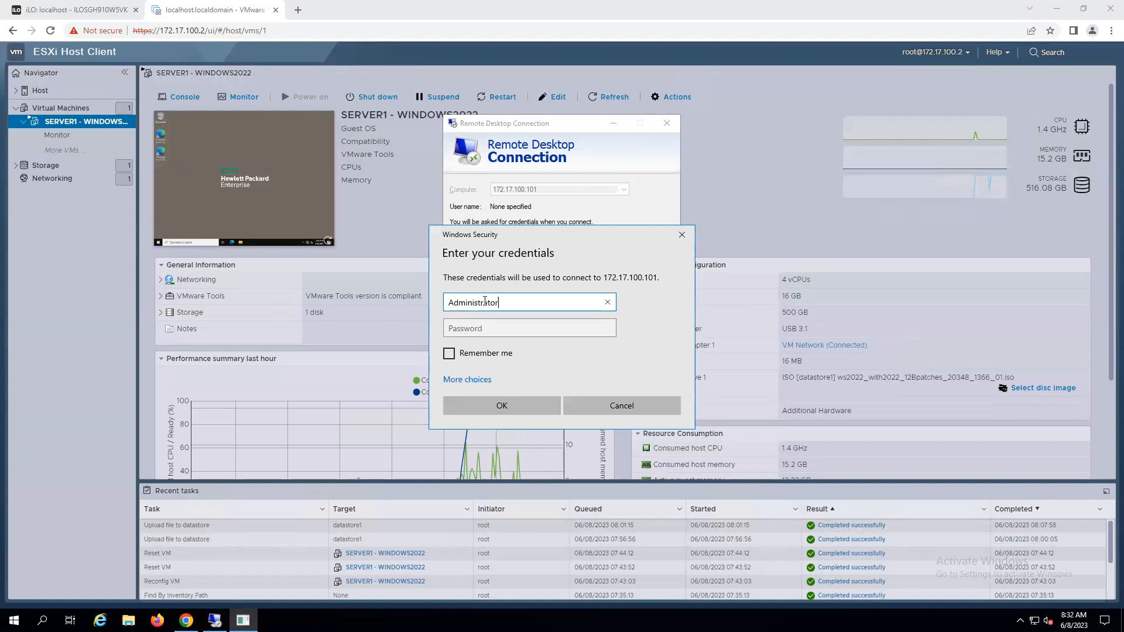
key(Tab)
text(*******)
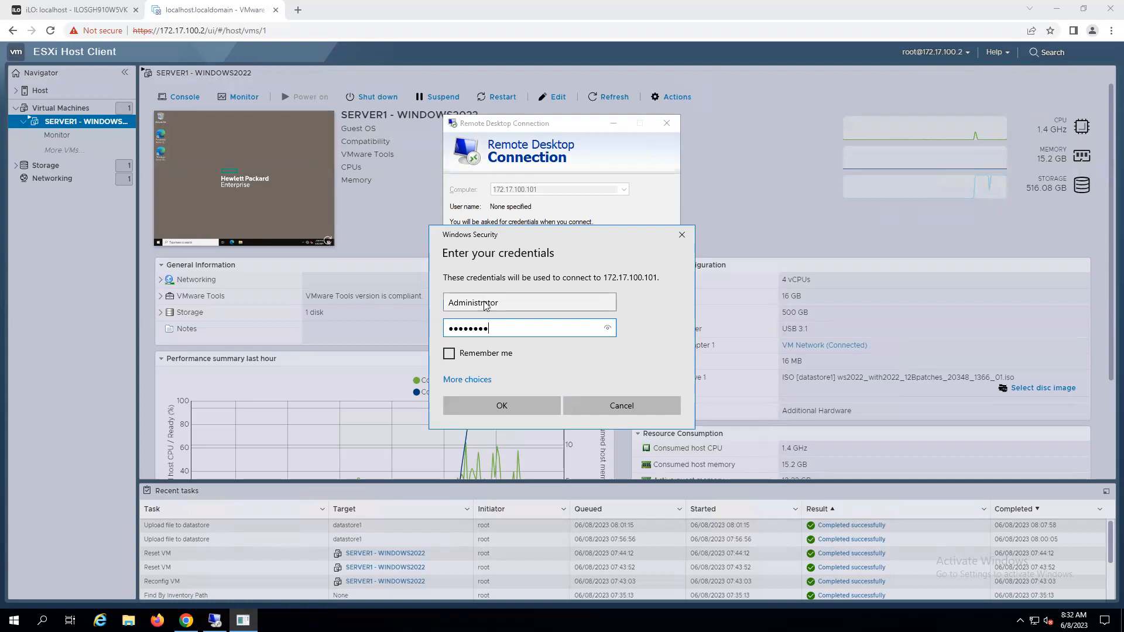
key(Return)
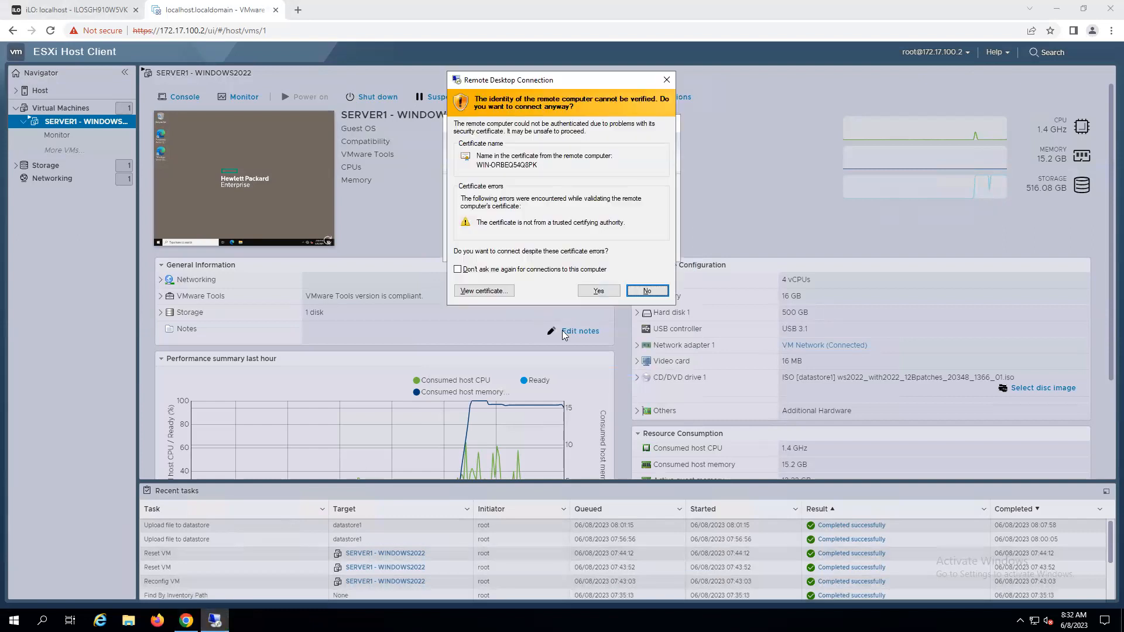
click(592, 294)
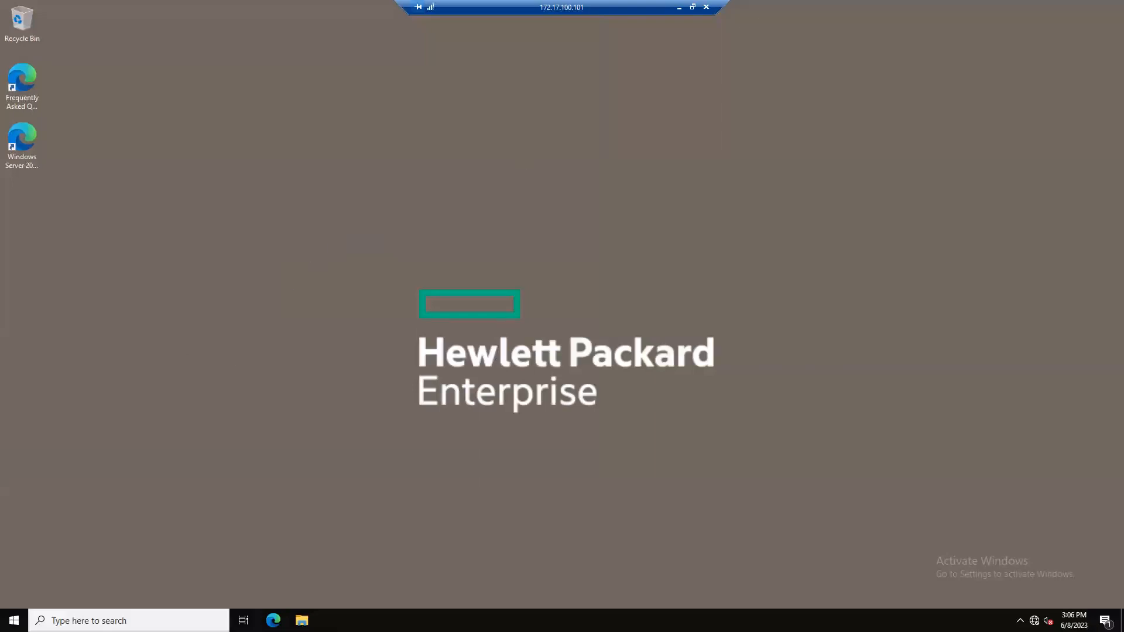
In the remote session, open File Explorer at This PC and eject the DVD drive.
click(14, 620)
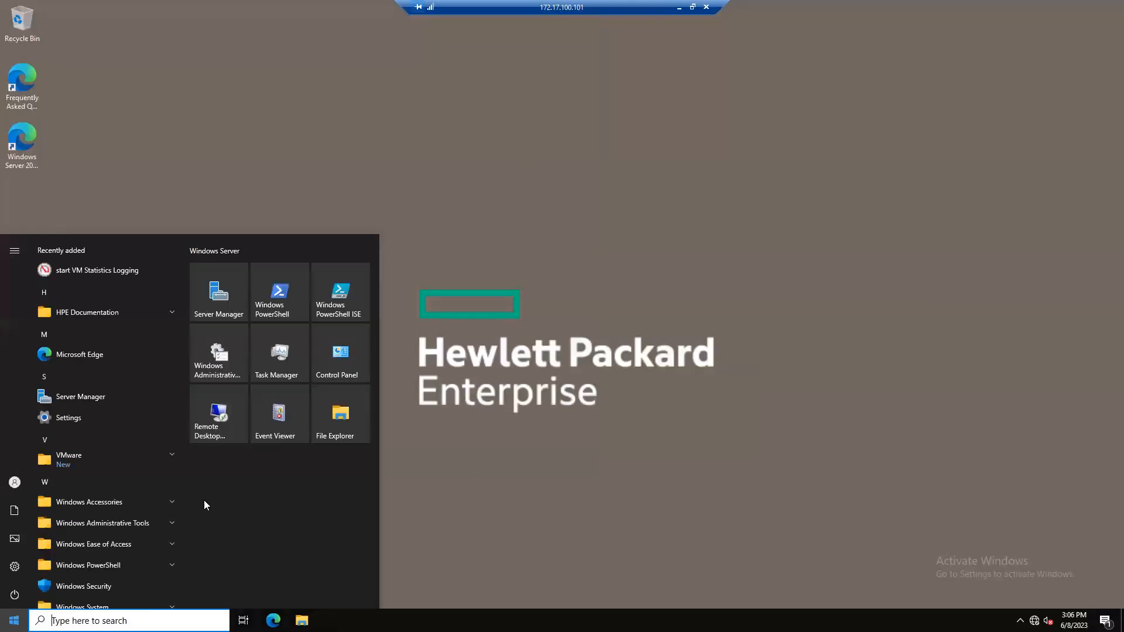
click(340, 419)
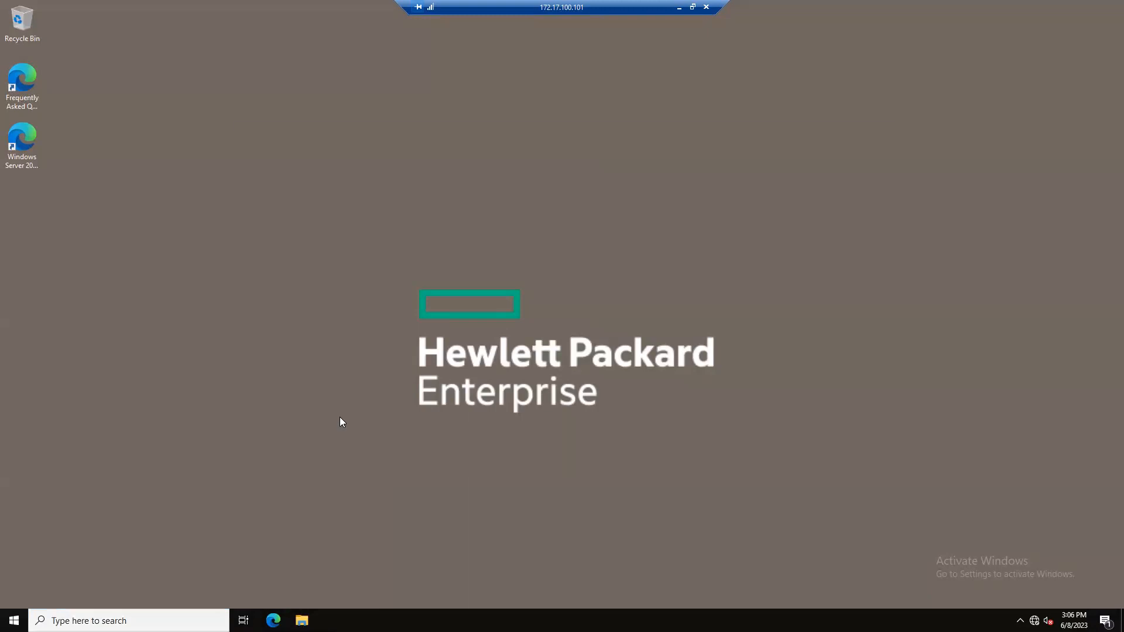
click(278, 271)
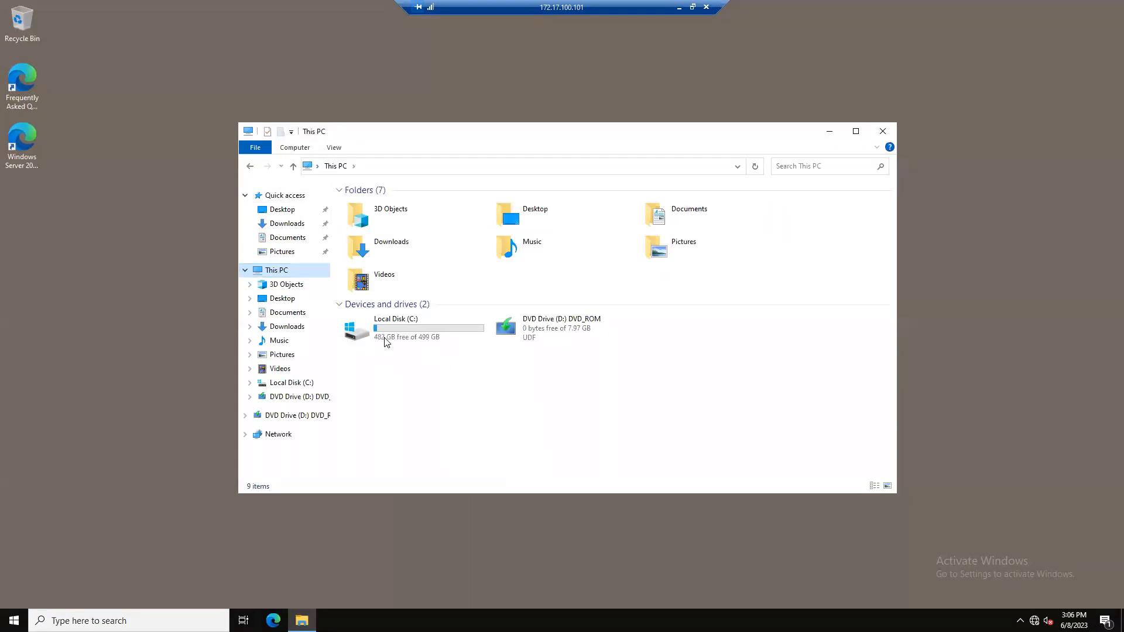
right_click(542, 323)
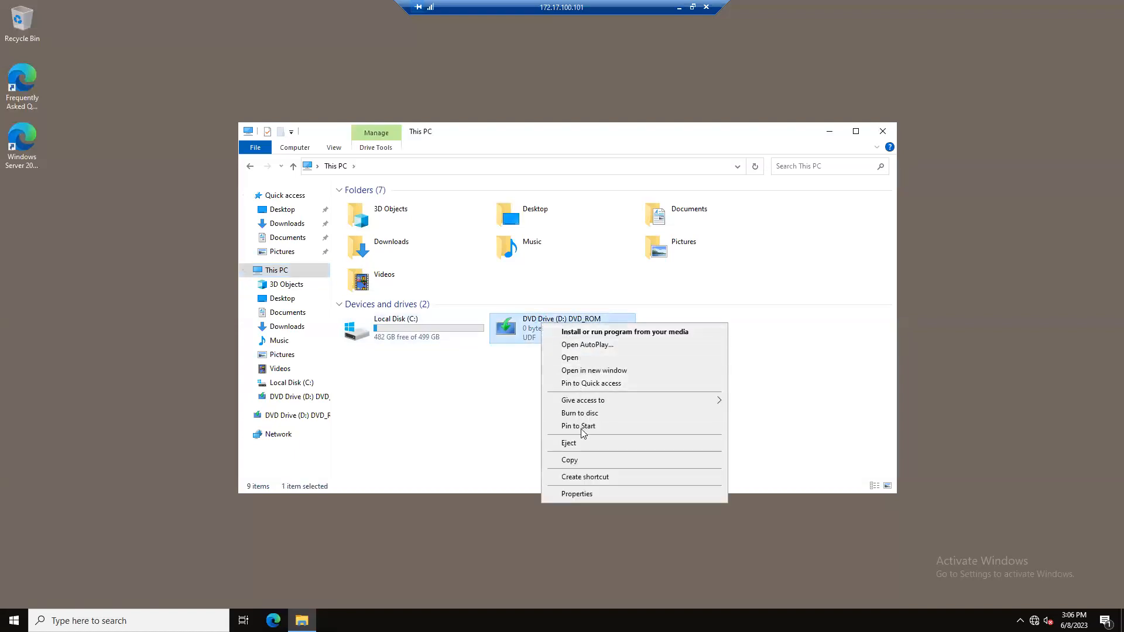
click(568, 444)
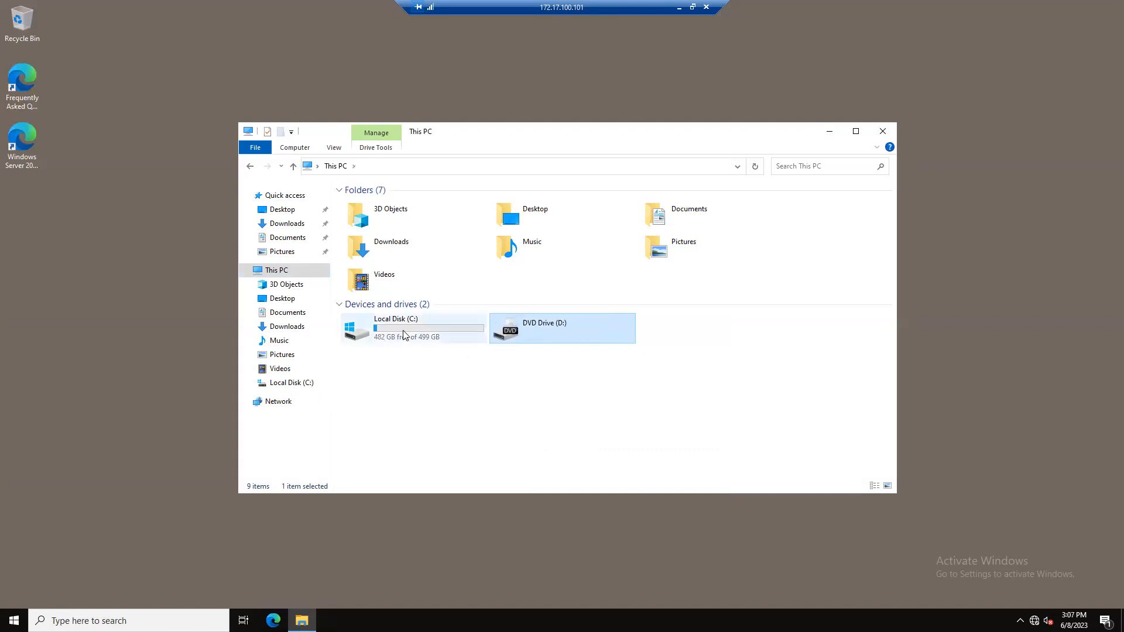
Open System Information via msinfo32, review the system summary, then close it and File Explorer.
click(129, 621)
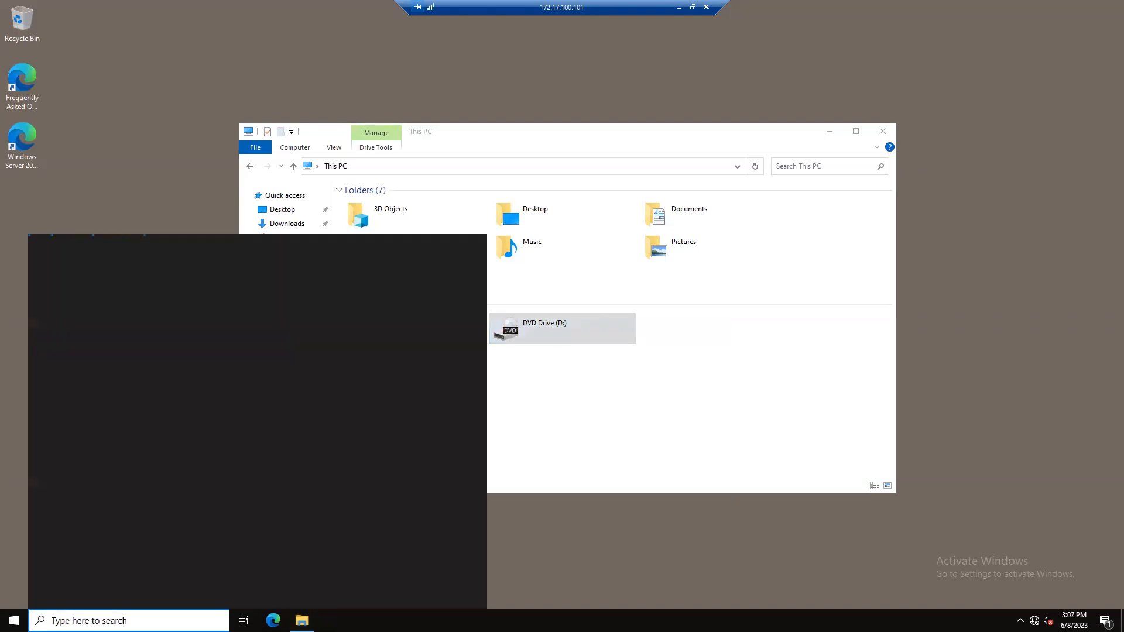
text(msinfo)
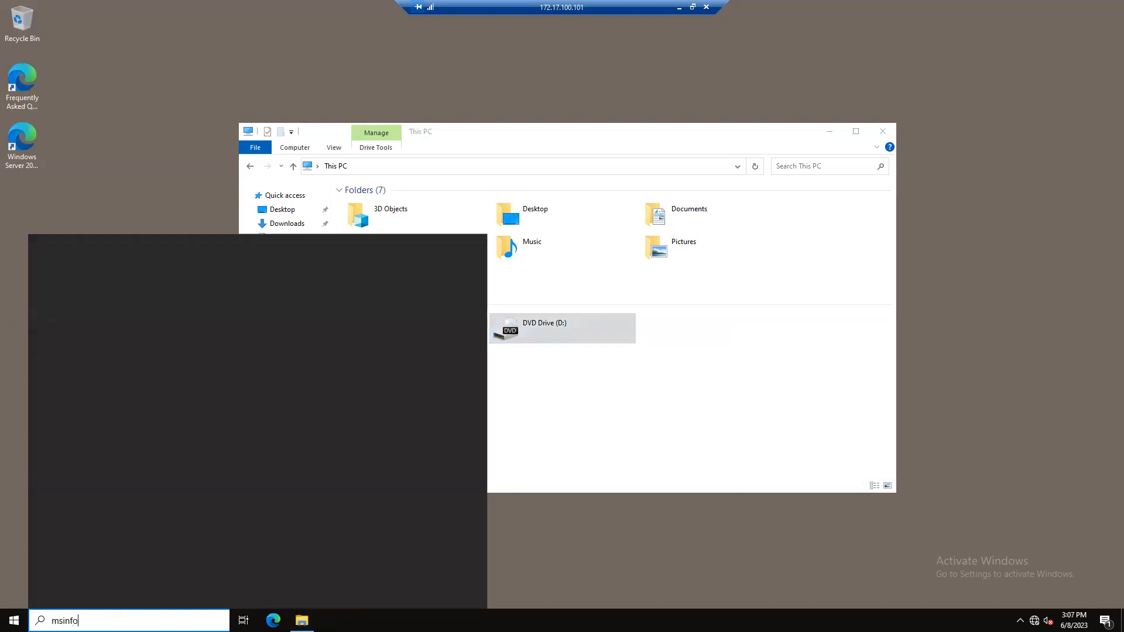
text(32)
click(101, 301)
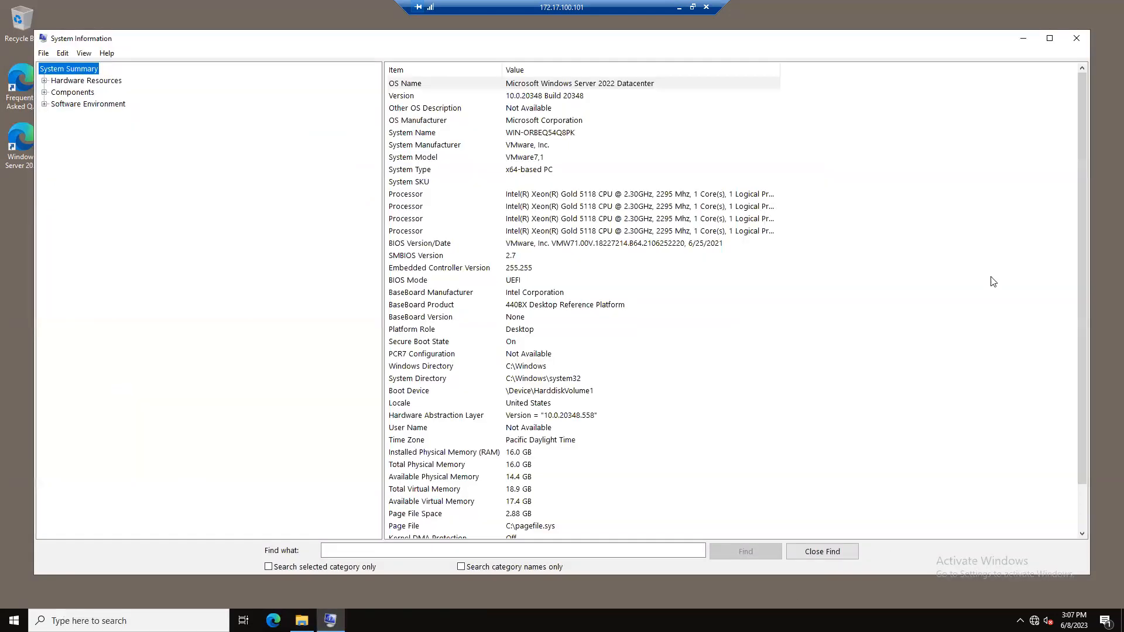
click(545, 87)
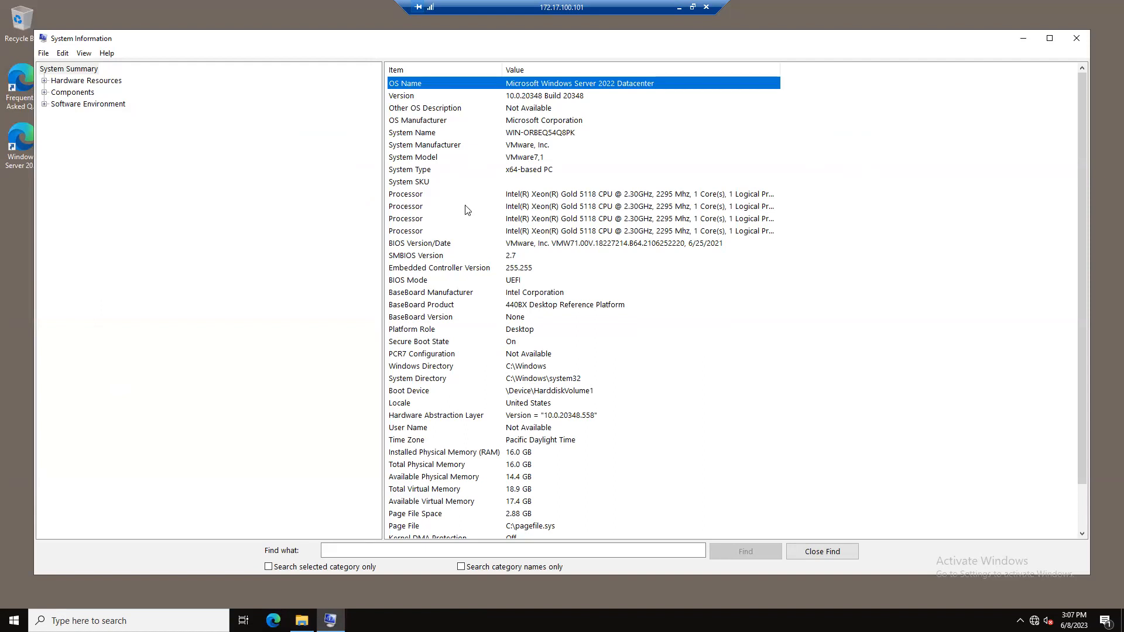
click(404, 196)
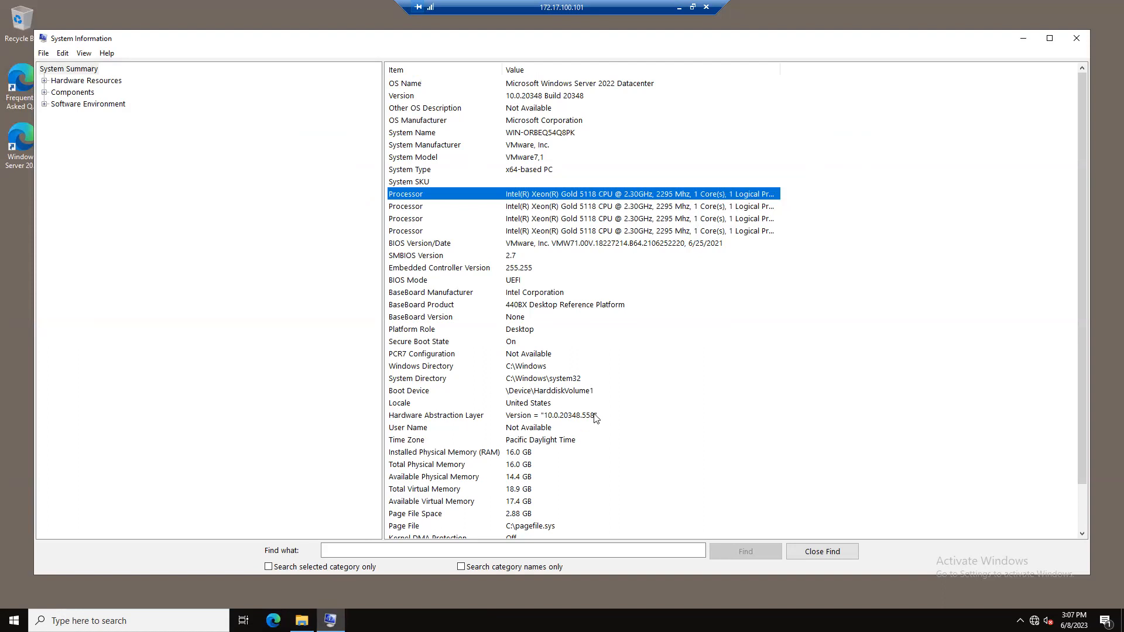
click(474, 452)
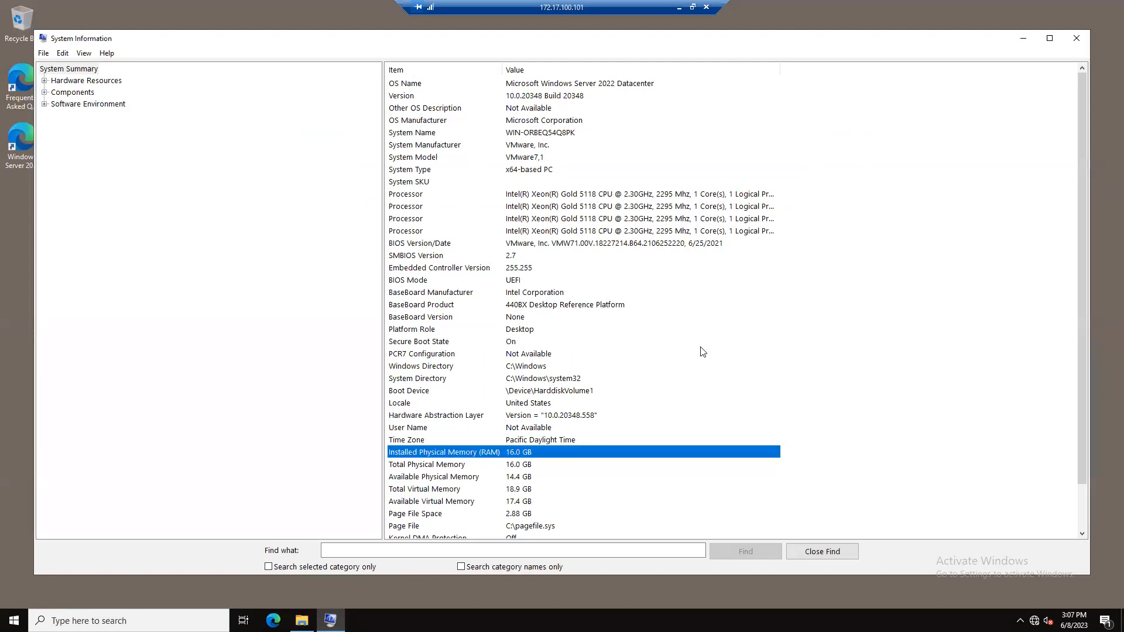
scroll(702, 352, down, 2)
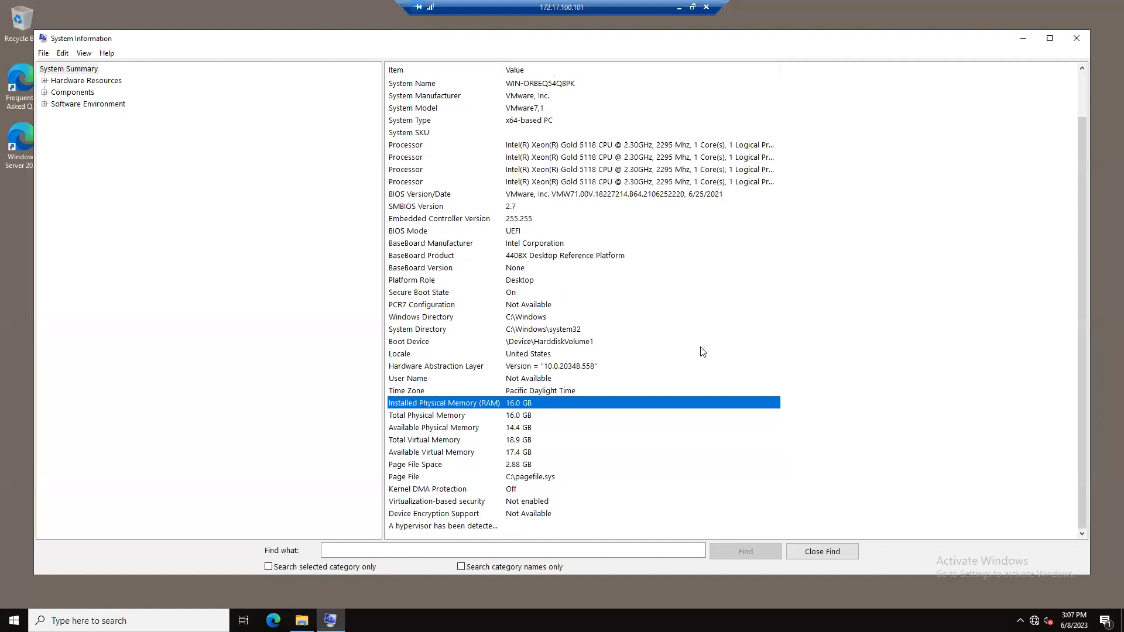
scroll(702, 351, up, 2)
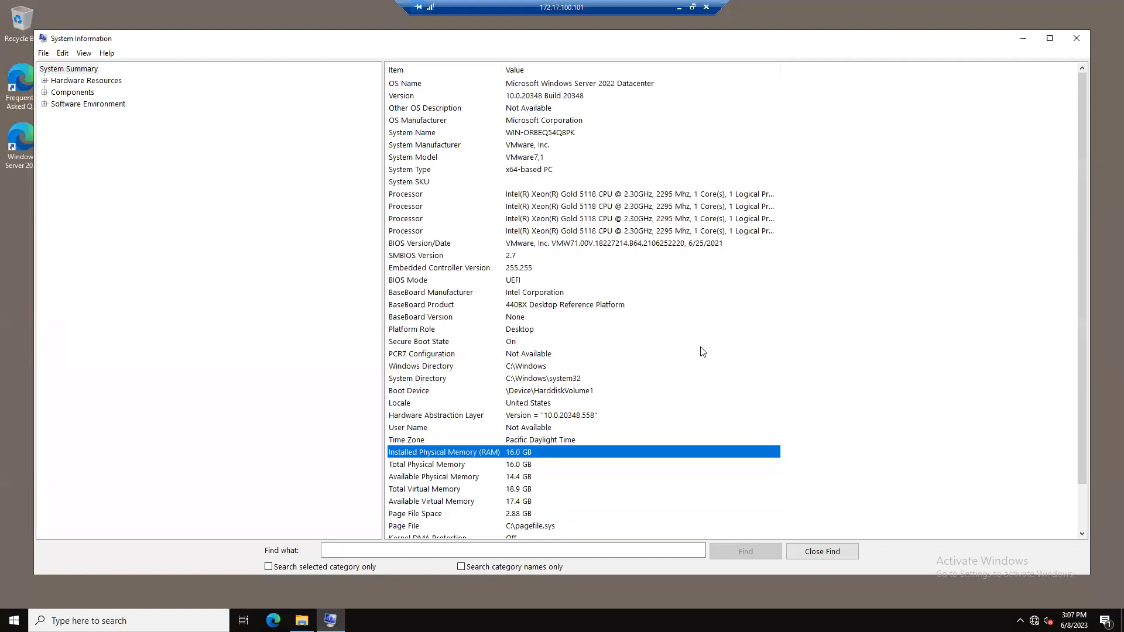
click(1077, 39)
click(878, 135)
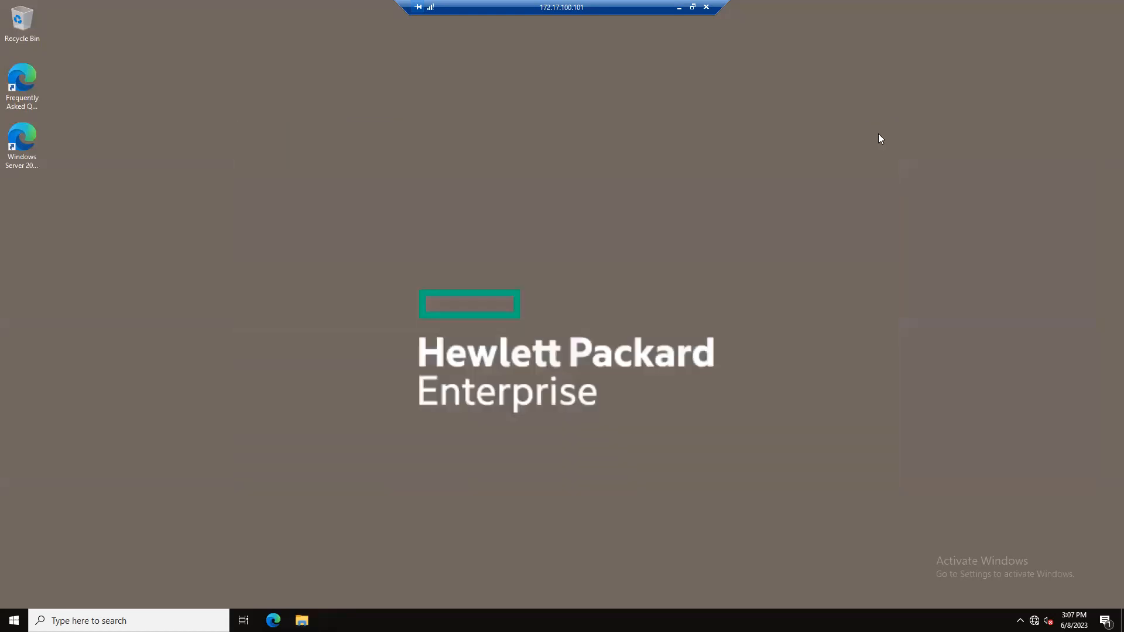